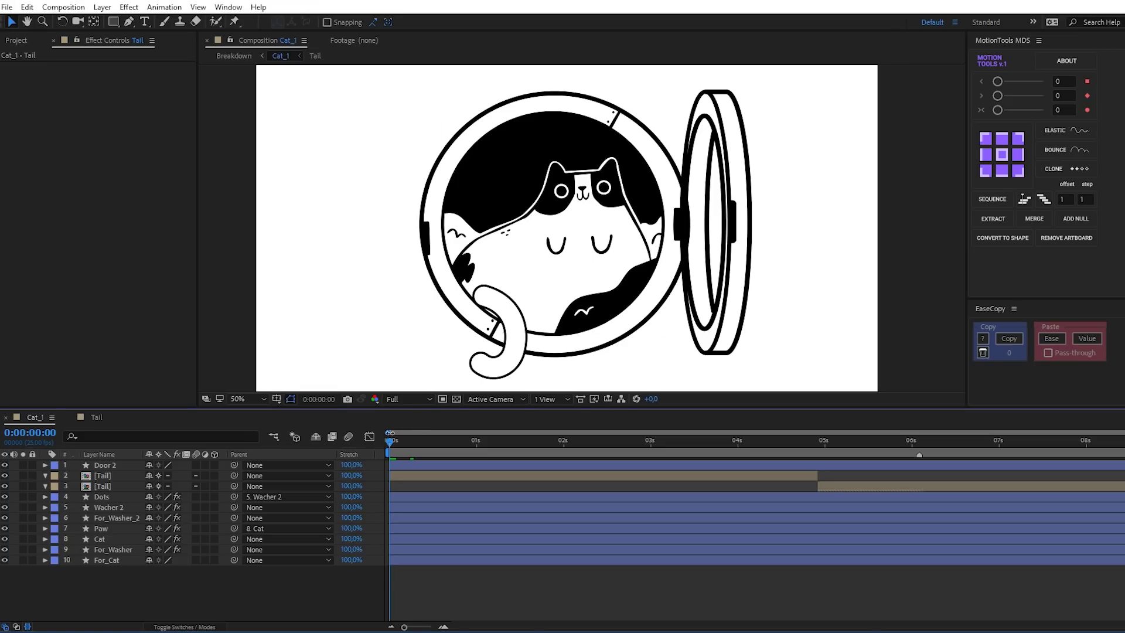
# Step: Preview Cat_1 to check the tail motion, then open the Tail precomp
pyautogui.press('space')
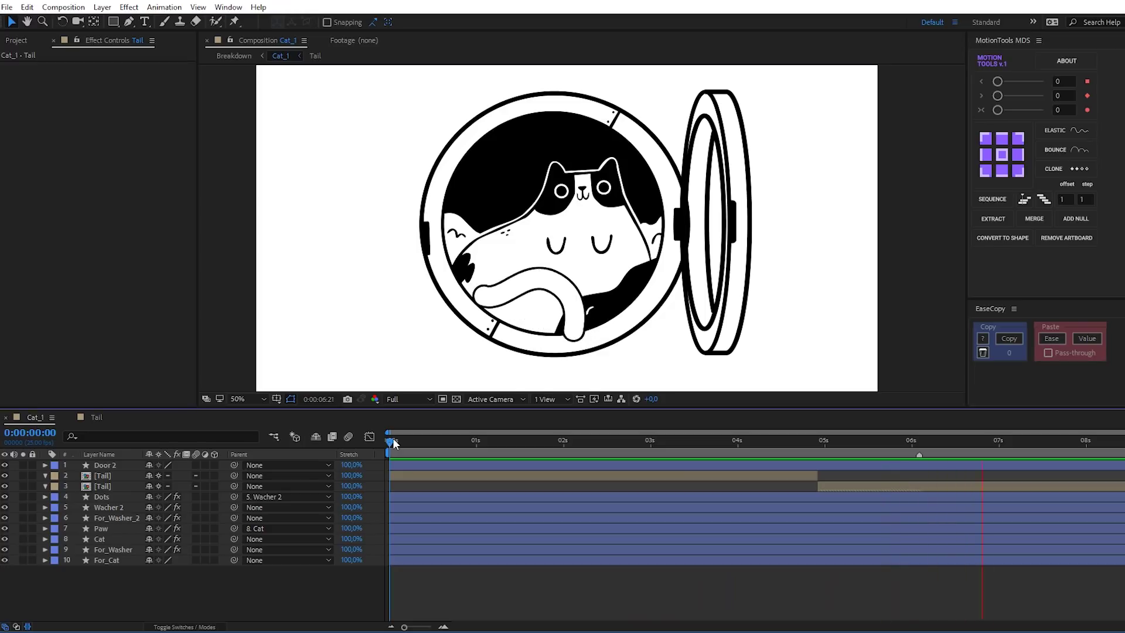
pyautogui.press('space')
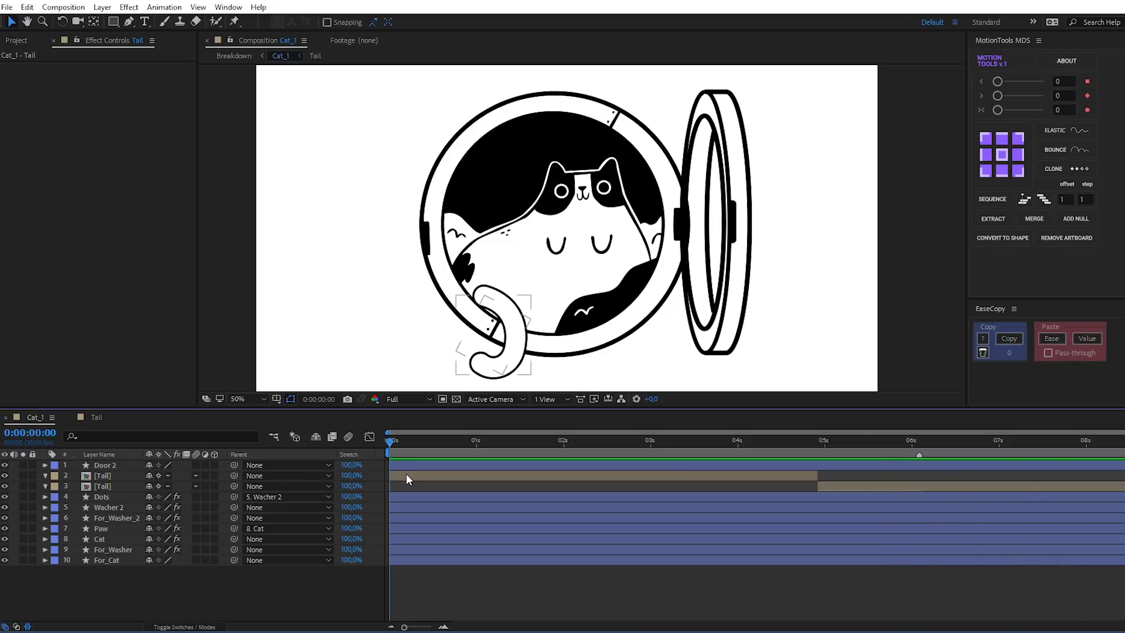
pyautogui.doubleClick(406, 473)
pyautogui.click(427, 464)
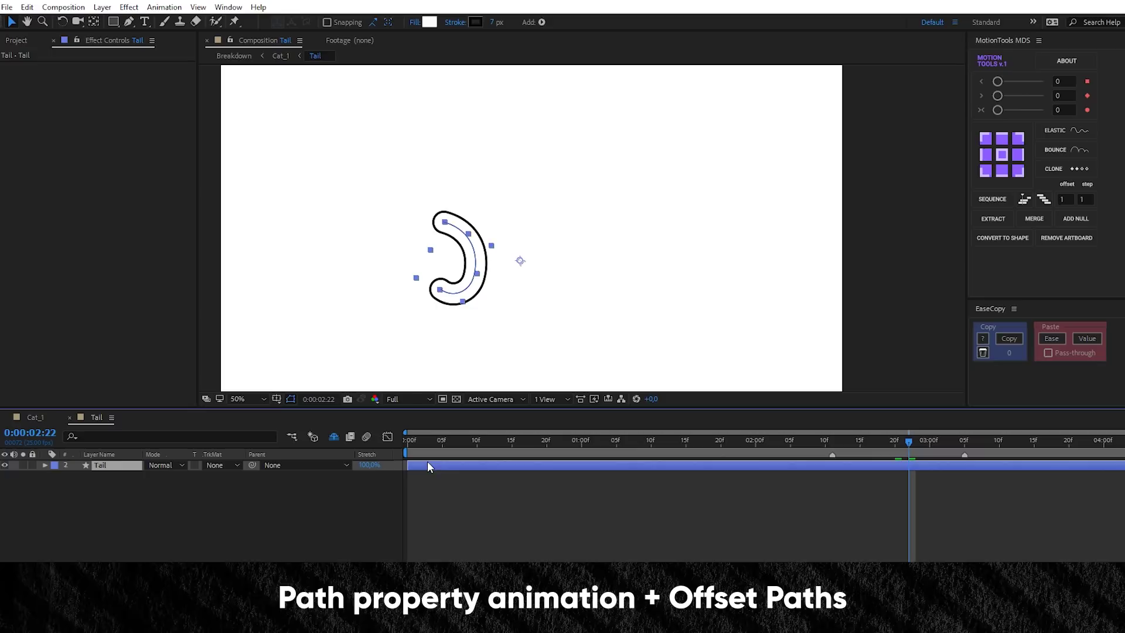
pyautogui.click(45, 465)
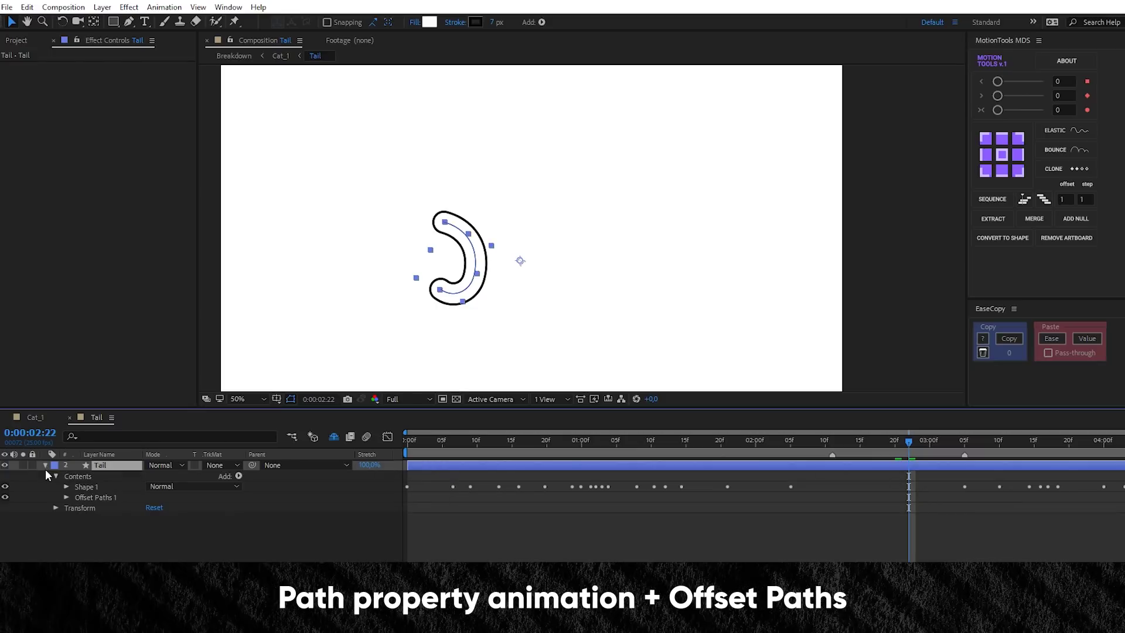
pyautogui.click(5, 497)
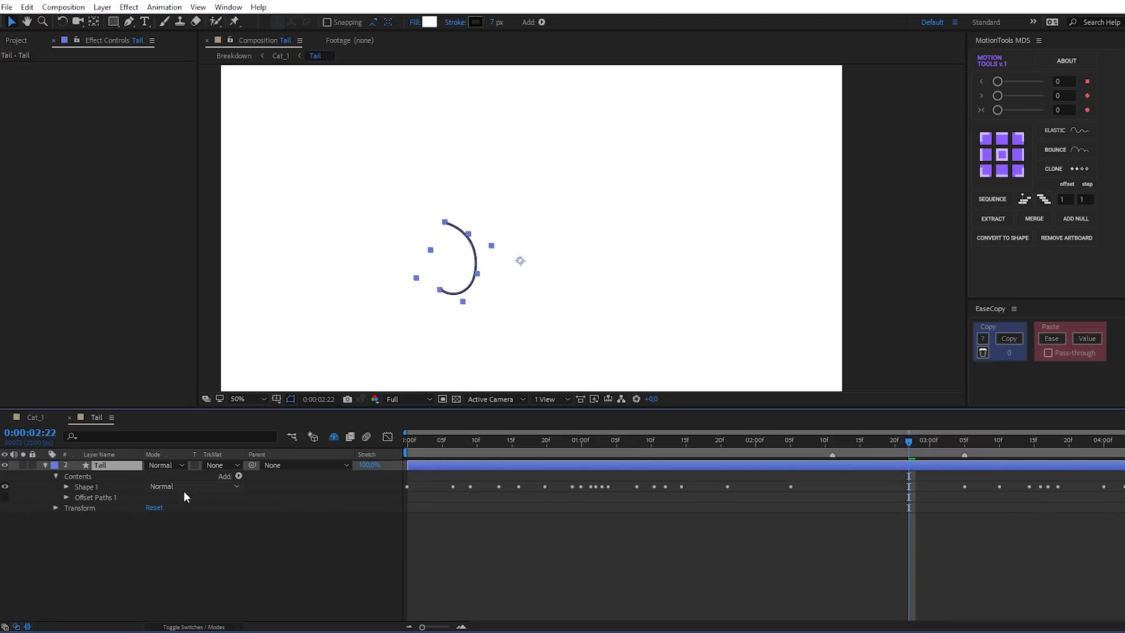
pyautogui.click(66, 487)
pyautogui.click(77, 497)
pyautogui.moveTo(409, 447); pyautogui.dragTo(697, 442)
pyautogui.press('space')
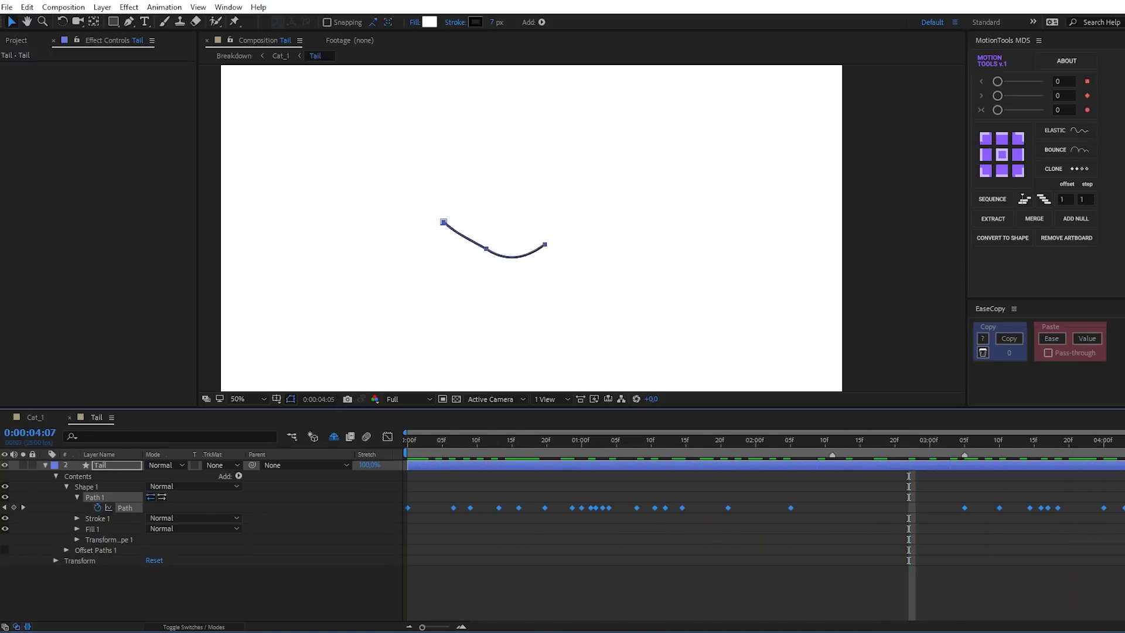
pyautogui.click(65, 487)
pyautogui.click(6, 498)
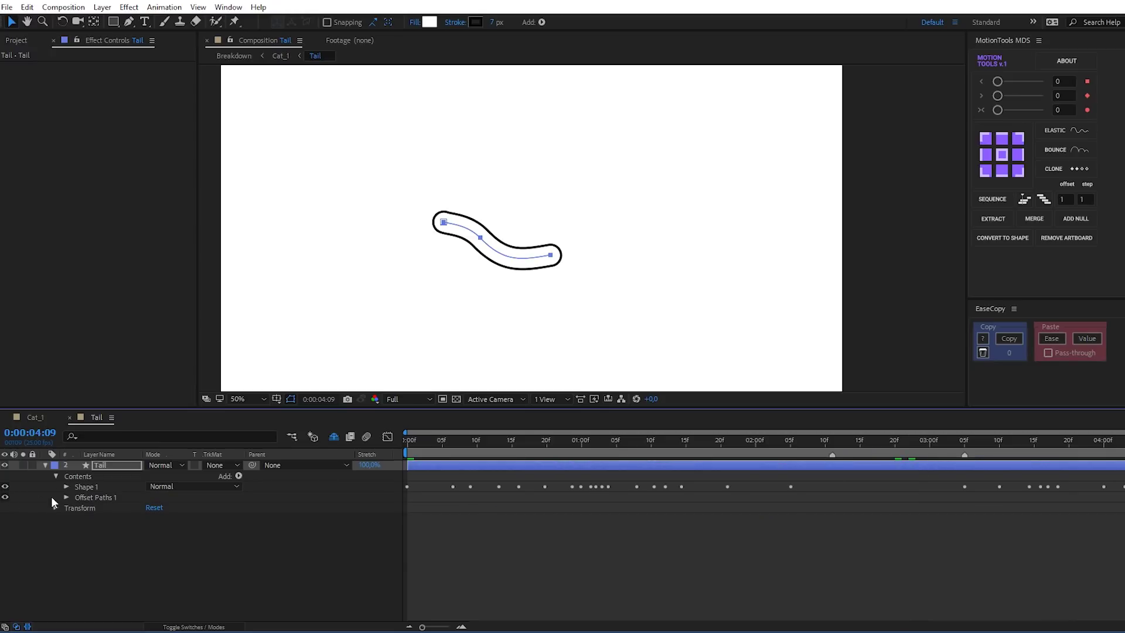
pyautogui.click(73, 568)
pyautogui.press('space')
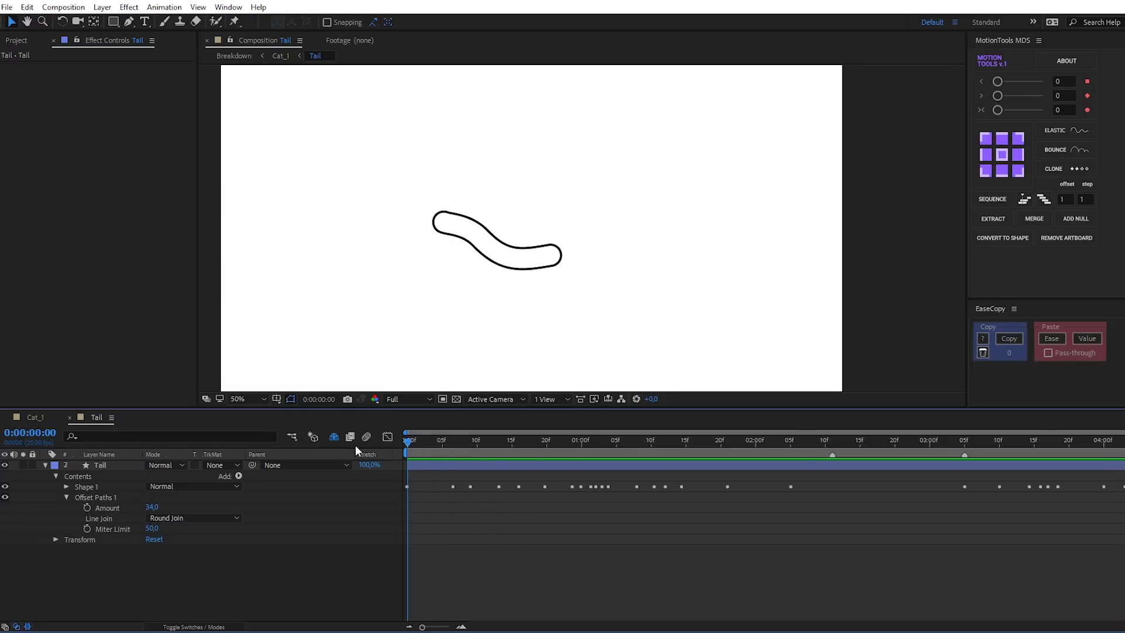
pyautogui.click(69, 496)
pyautogui.click(45, 465)
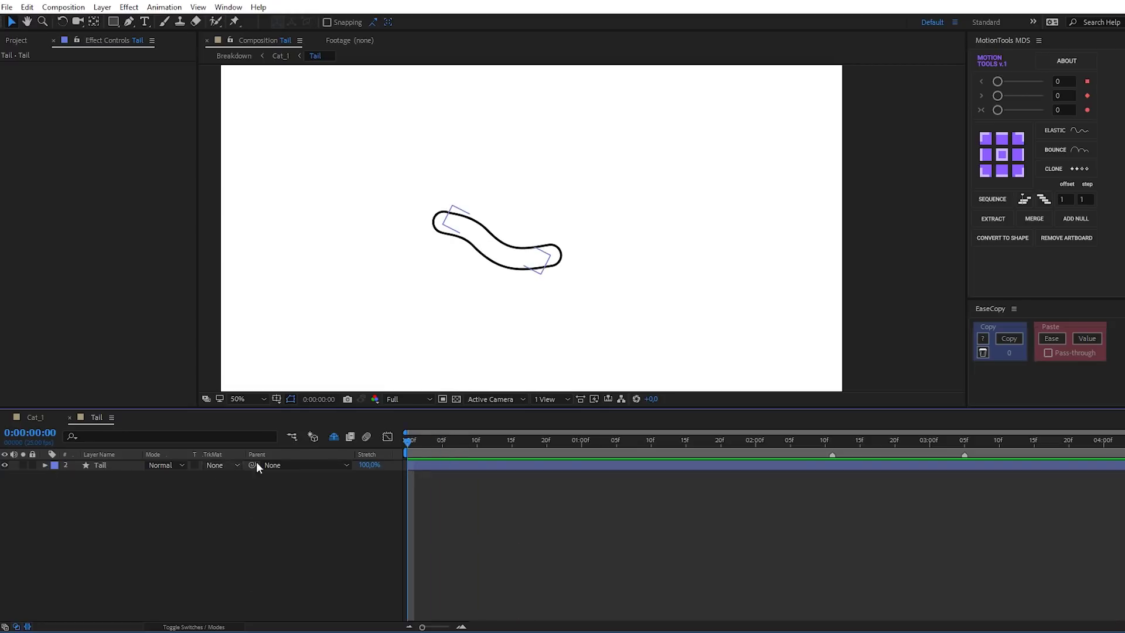
# Step: Add the tail image reference layer, duplicate Tail as Tail 2, and expand both layers' contents
pyautogui.hotkey('ctrl', 'v')
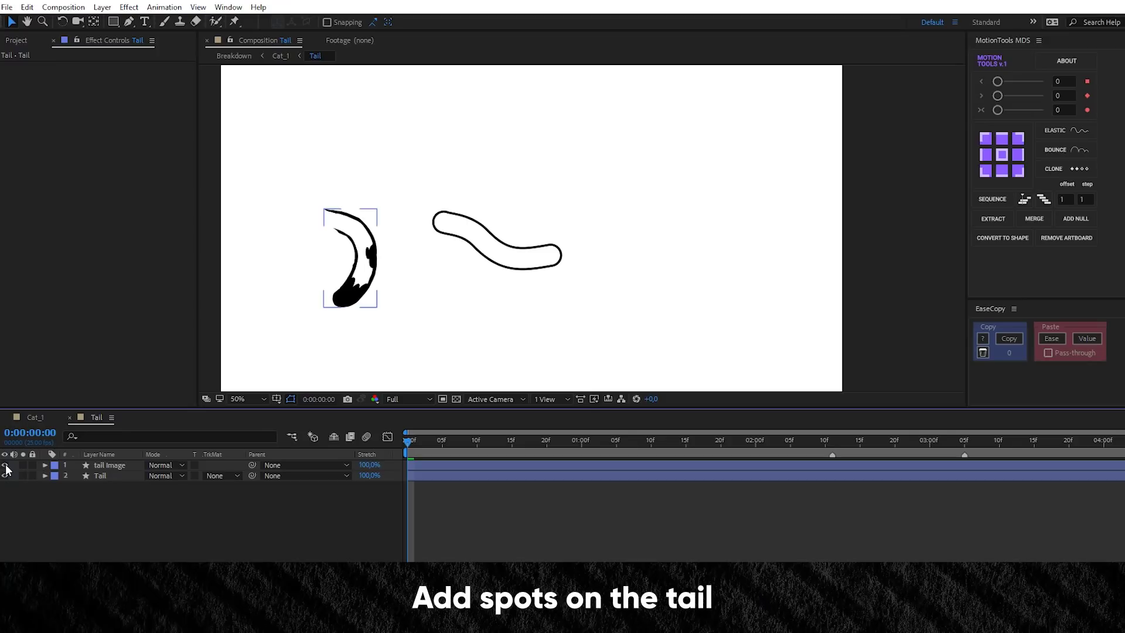
pyautogui.click(100, 476)
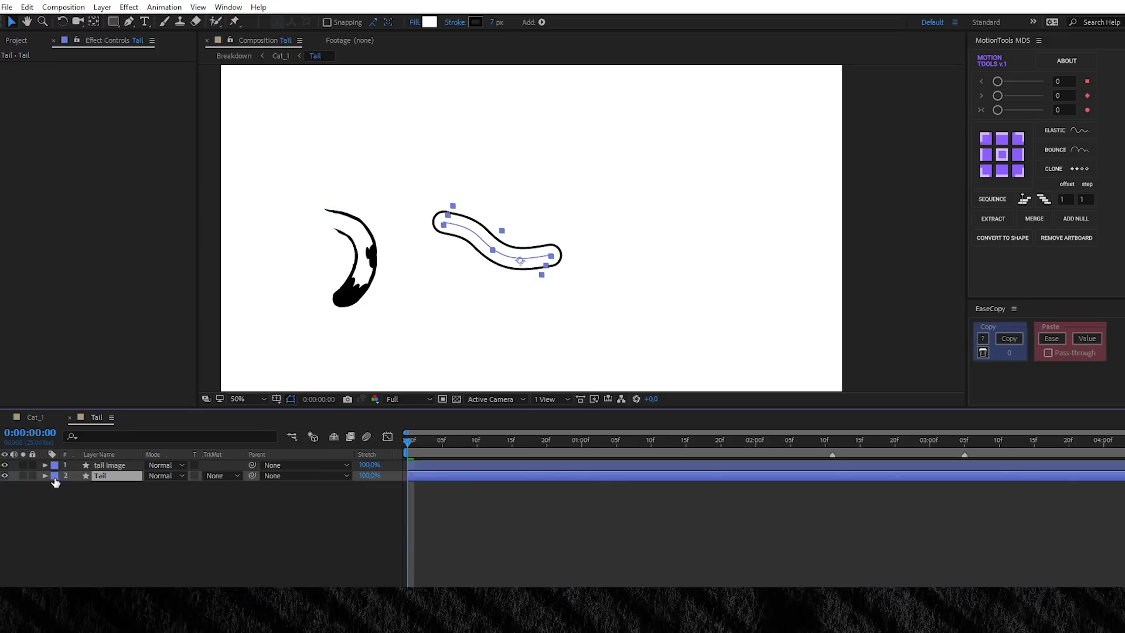
pyautogui.hotkey('ctrl', 'd')
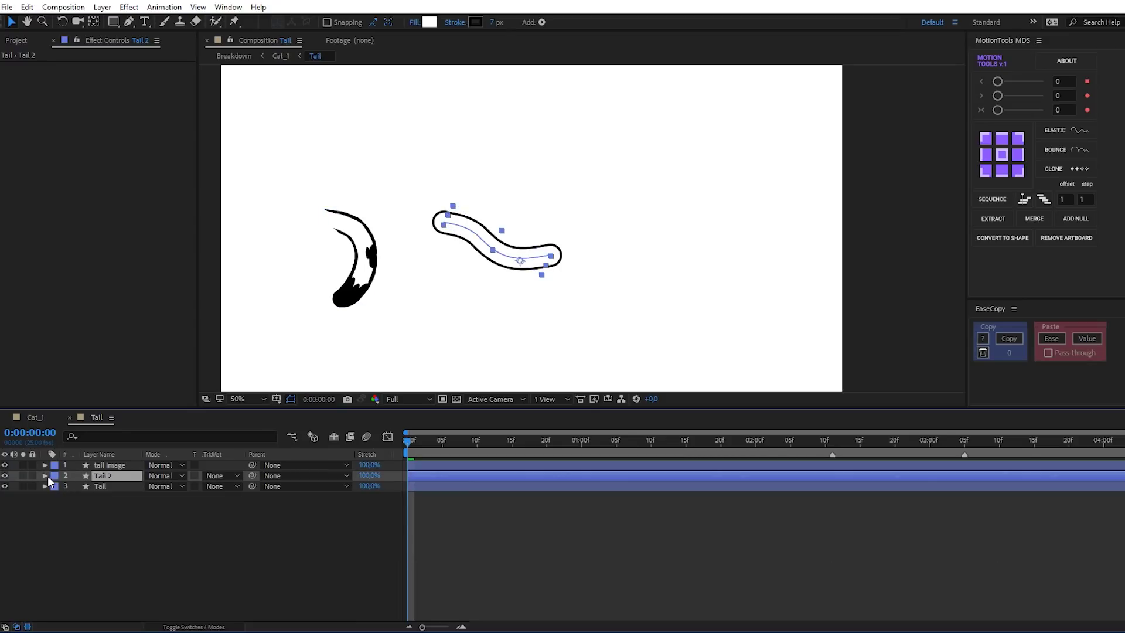
pyautogui.click(45, 475)
pyautogui.click(56, 487)
pyautogui.click(45, 529)
pyautogui.click(55, 540)
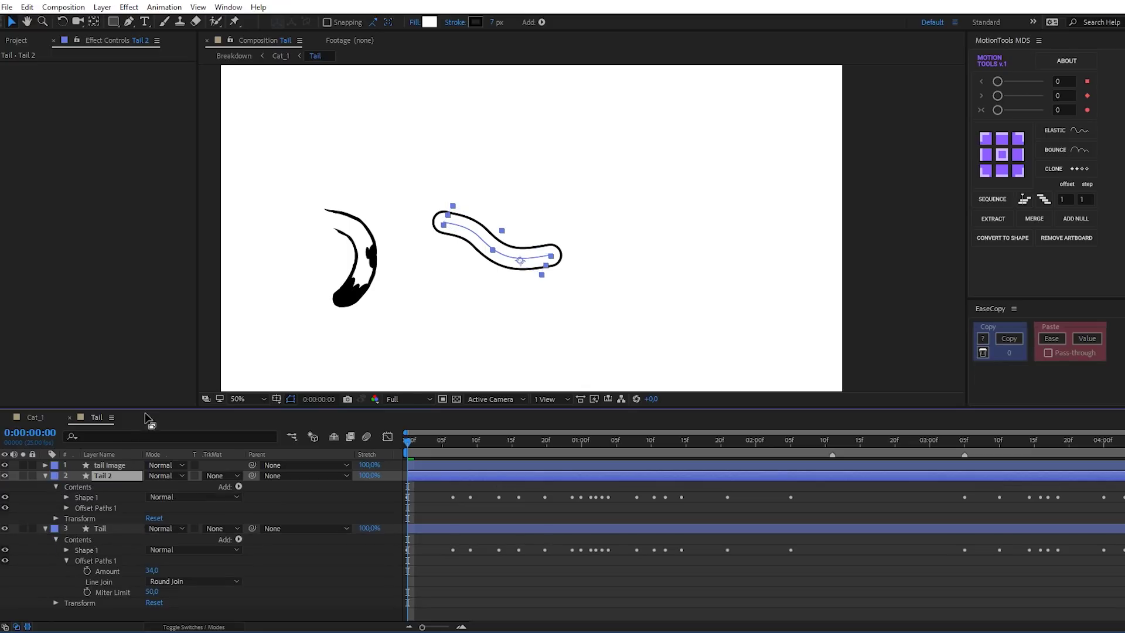
# Step: Link Tail 2's Path to the Tail layer's Path 1 with a pick-whip expression
pyautogui.click(66, 497)
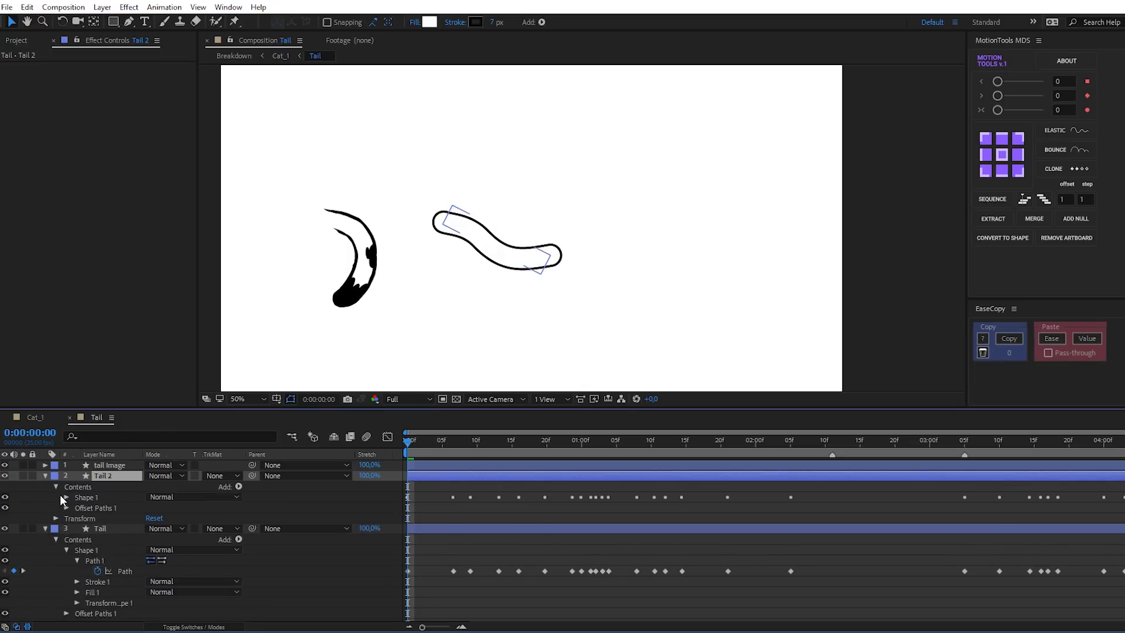
pyautogui.scroll(-2, 67, 498)
pyautogui.click(77, 476)
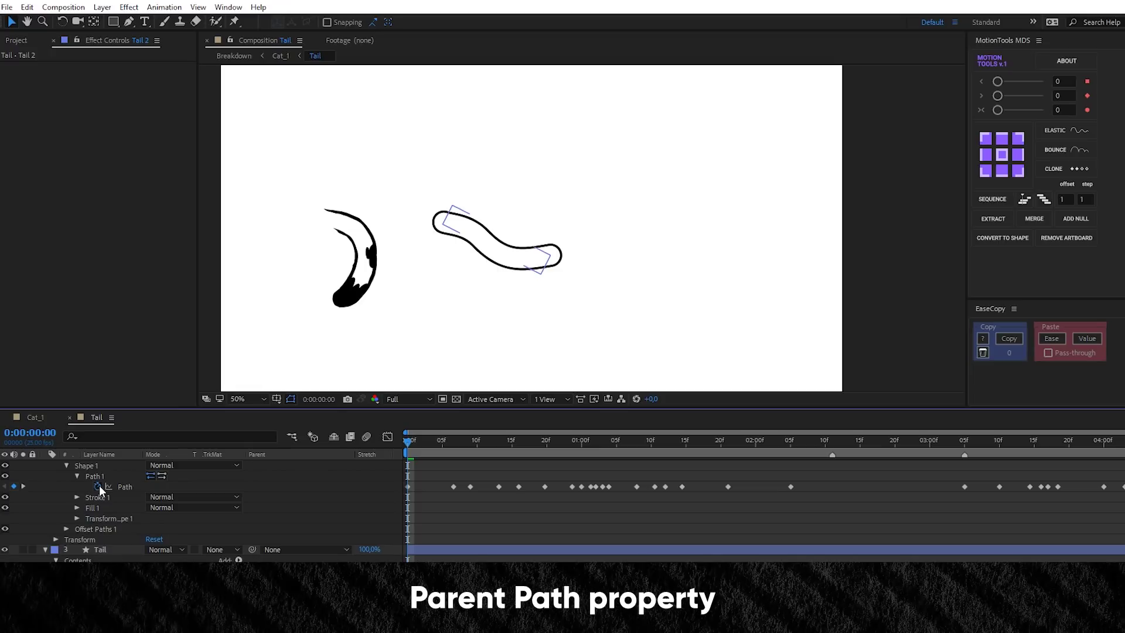
pyautogui.keyDown('alt'); pyautogui.click(98, 486); pyautogui.keyUp('alt')
pyautogui.moveTo(180, 496); pyautogui.dragTo(134, 542)
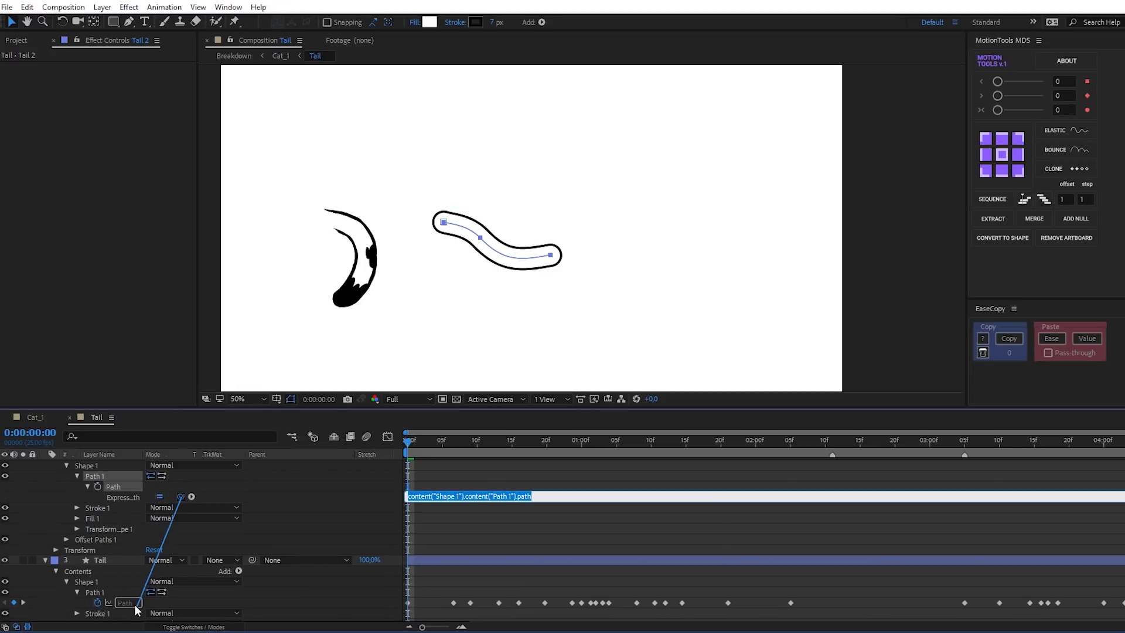
pyautogui.moveTo(135, 607); pyautogui.dragTo(132, 601)
pyautogui.click(276, 519)
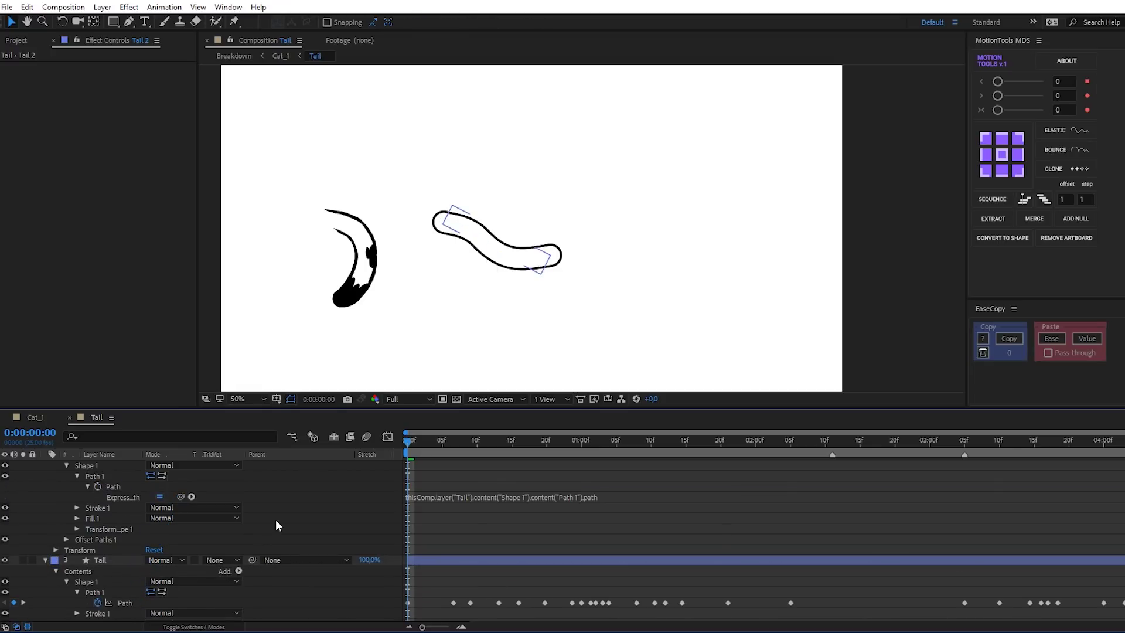
pyautogui.scroll(3, 117, 501)
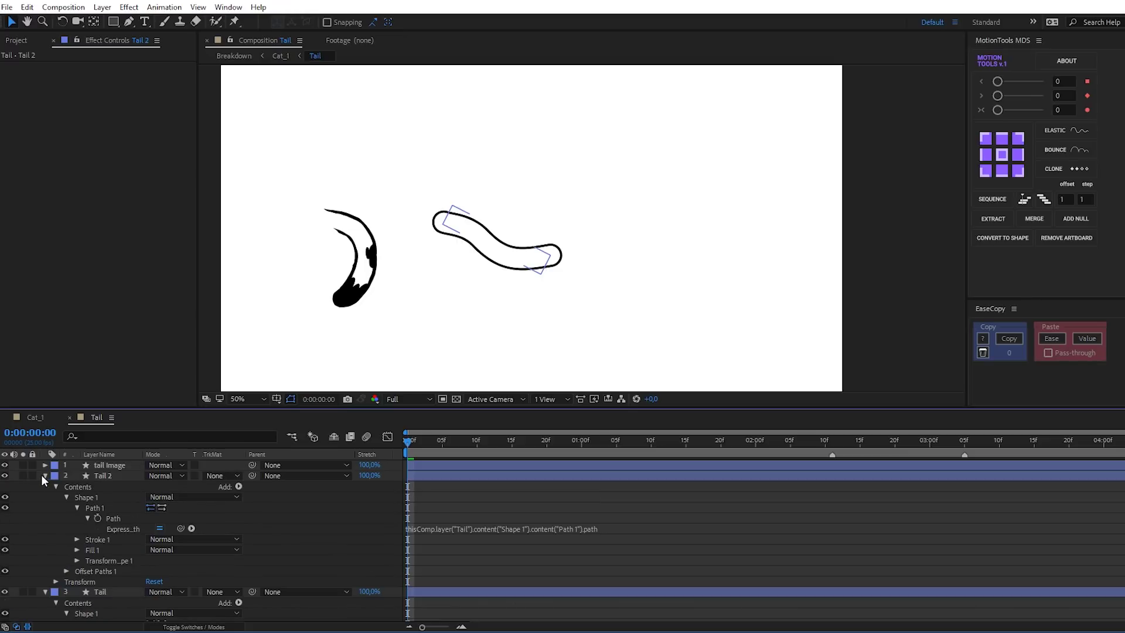
pyautogui.click(44, 475)
pyautogui.click(82, 477)
pyautogui.click(45, 486)
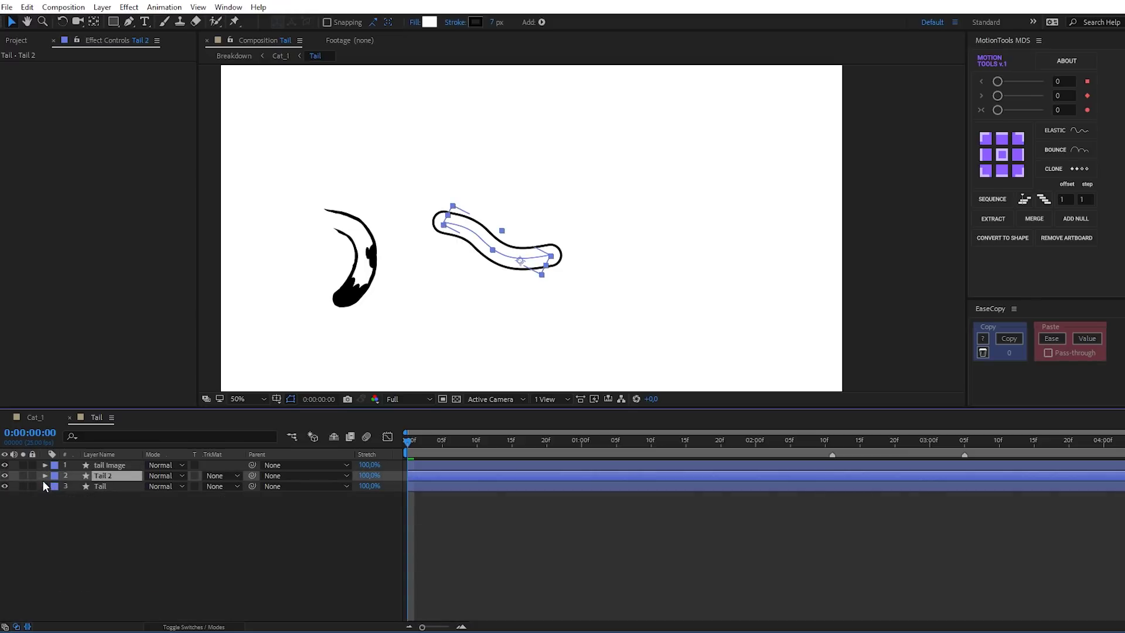
pyautogui.click(44, 476)
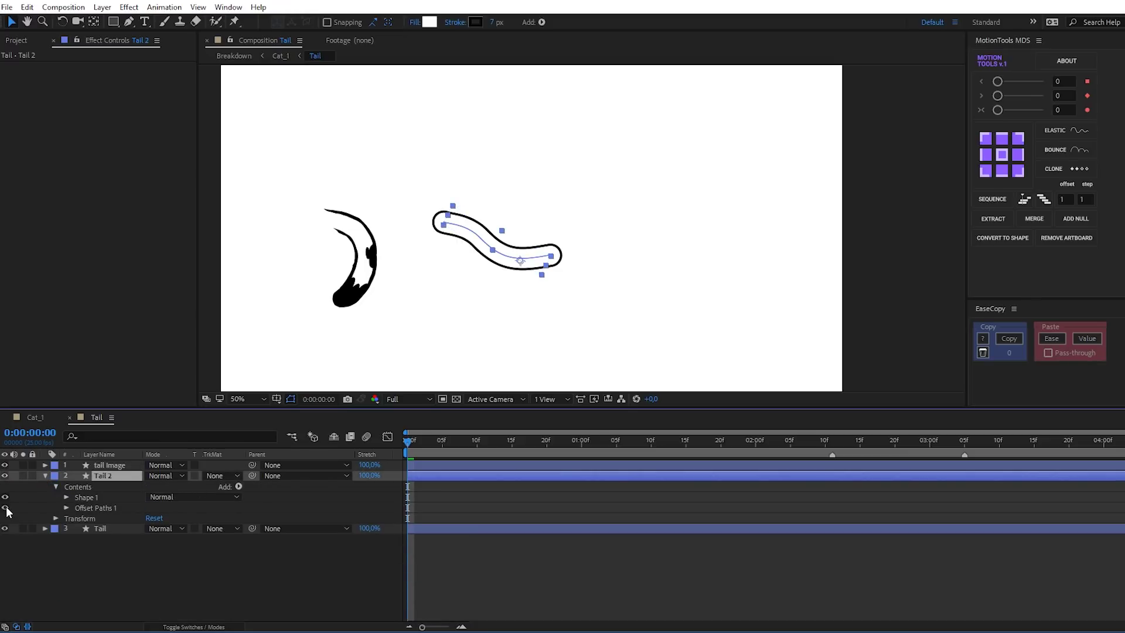
# Step: Set Tail 2's Shape 1 stroke width to 62
pyautogui.click(65, 495)
pyautogui.click(94, 550)
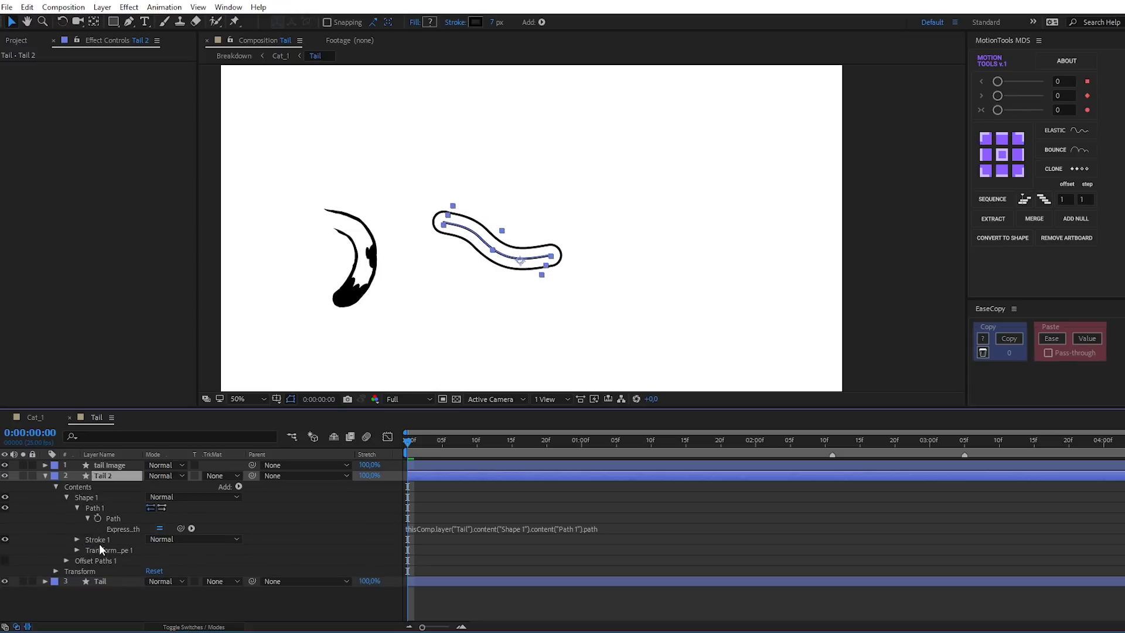
pyautogui.scroll(-2, 72, 512)
pyautogui.moveTo(150, 541); pyautogui.dragTo(183, 539)
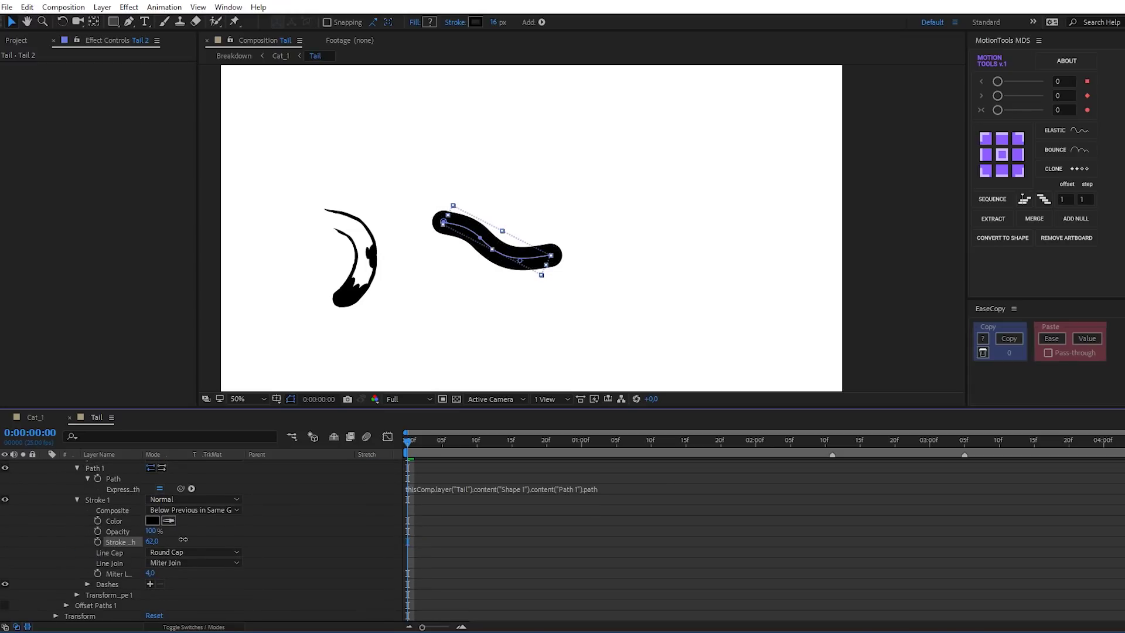
pyautogui.scroll(2, 86, 513)
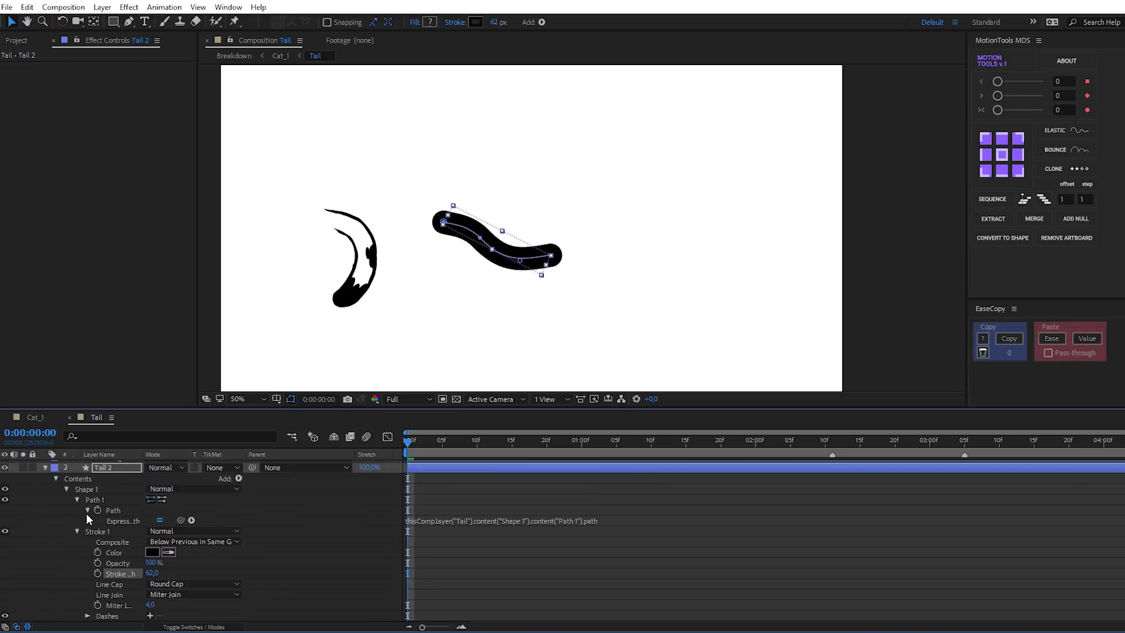
pyautogui.click(67, 489)
# Step: Add Trim Paths to Tail 2 and lower its End to 17%
pyautogui.click(238, 486)
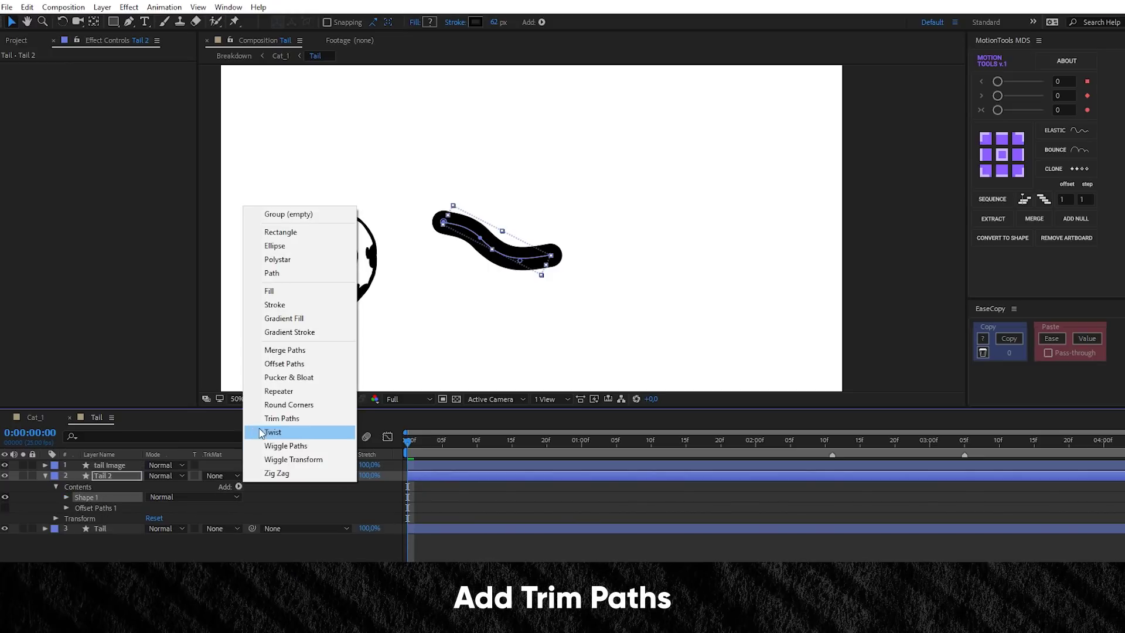
pyautogui.click(282, 419)
pyautogui.moveTo(225, 407)
pyautogui.mouseDown()
pyautogui.moveTo(226, 251)
pyautogui.moveTo(225, 262)
pyautogui.mouseUp()
pyautogui.click(77, 394)
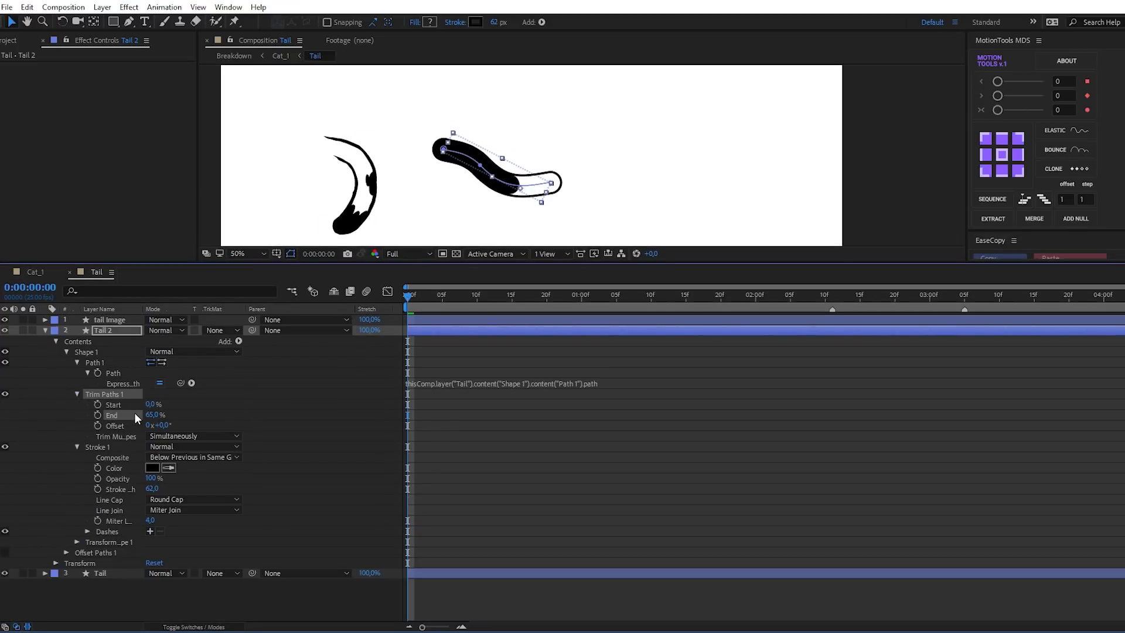
pyautogui.moveTo(135, 413); pyautogui.dragTo(96, 411)
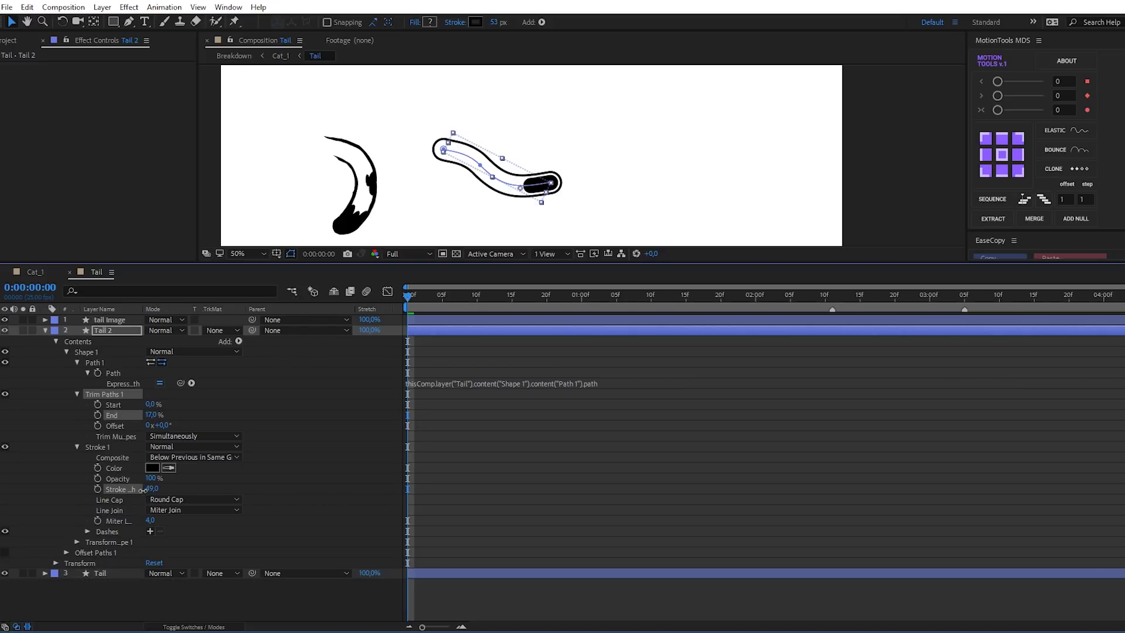
pyautogui.click(67, 352)
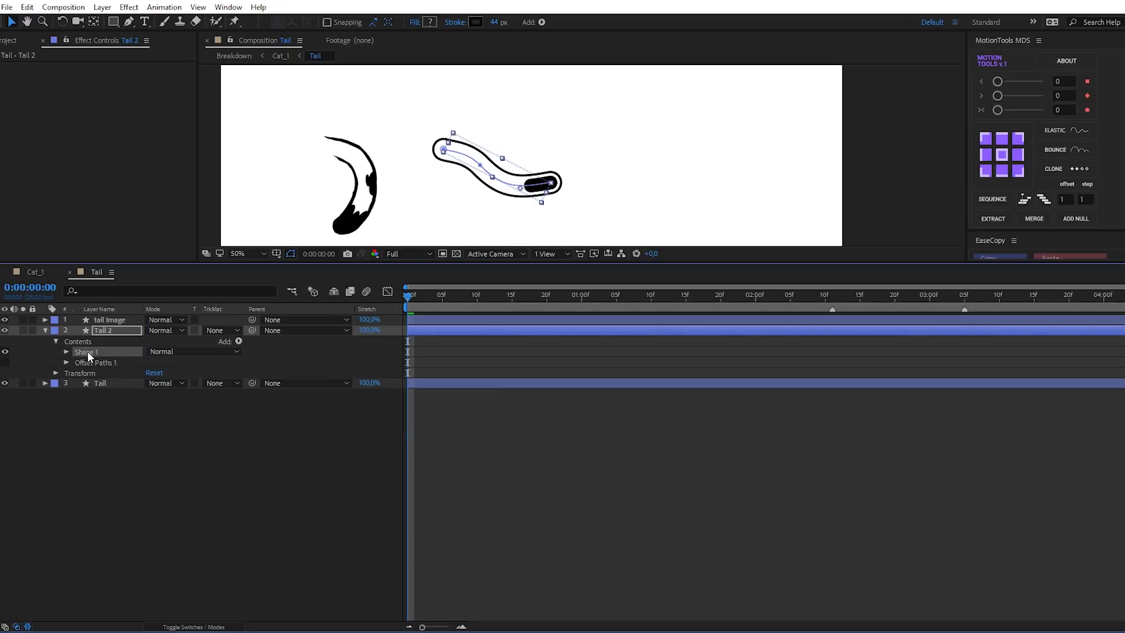
# Step: Duplicate Shape 1 as Shape 2 and give Shape 2 an Offset Paths operator
pyautogui.hotkey('ctrl', 'd')
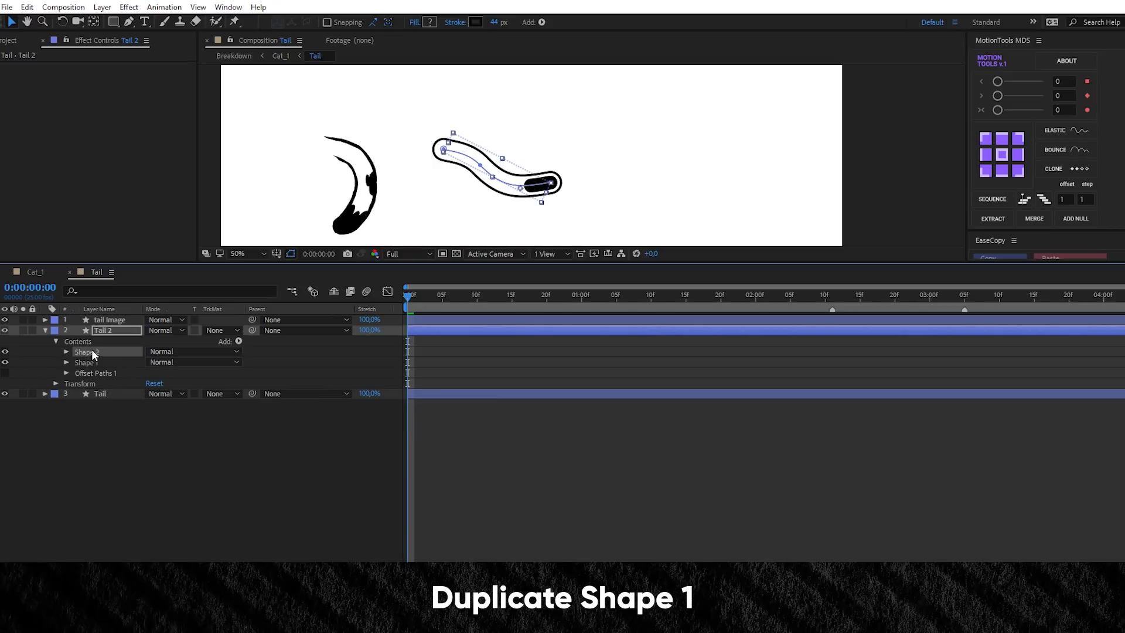
pyautogui.click(83, 373)
pyautogui.press('Delete')
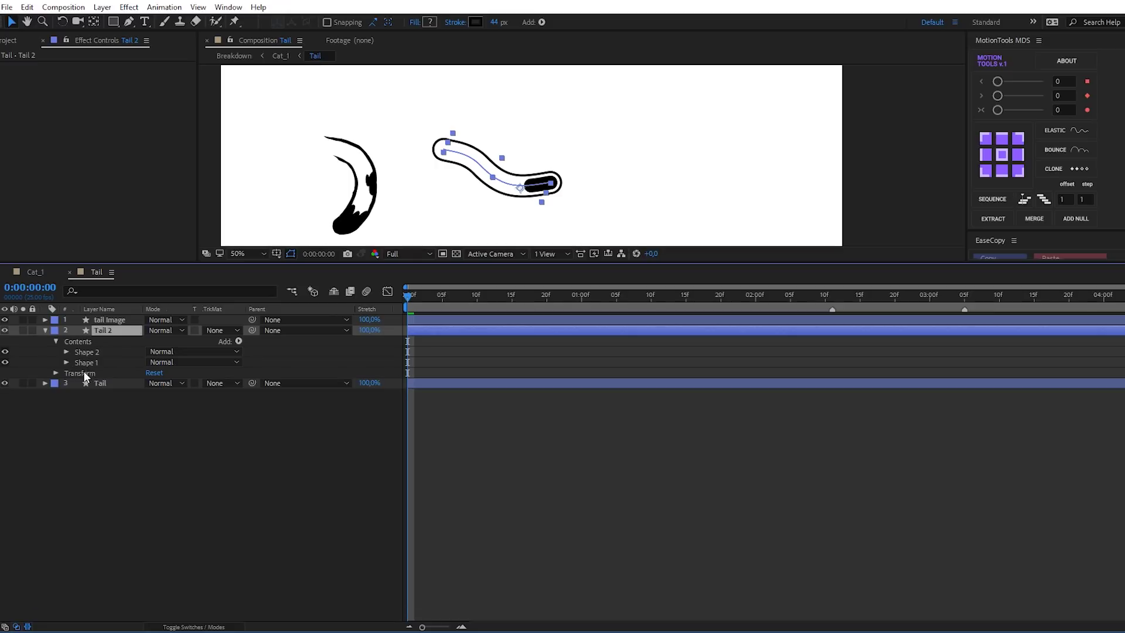
pyautogui.click(69, 353)
pyautogui.click(66, 352)
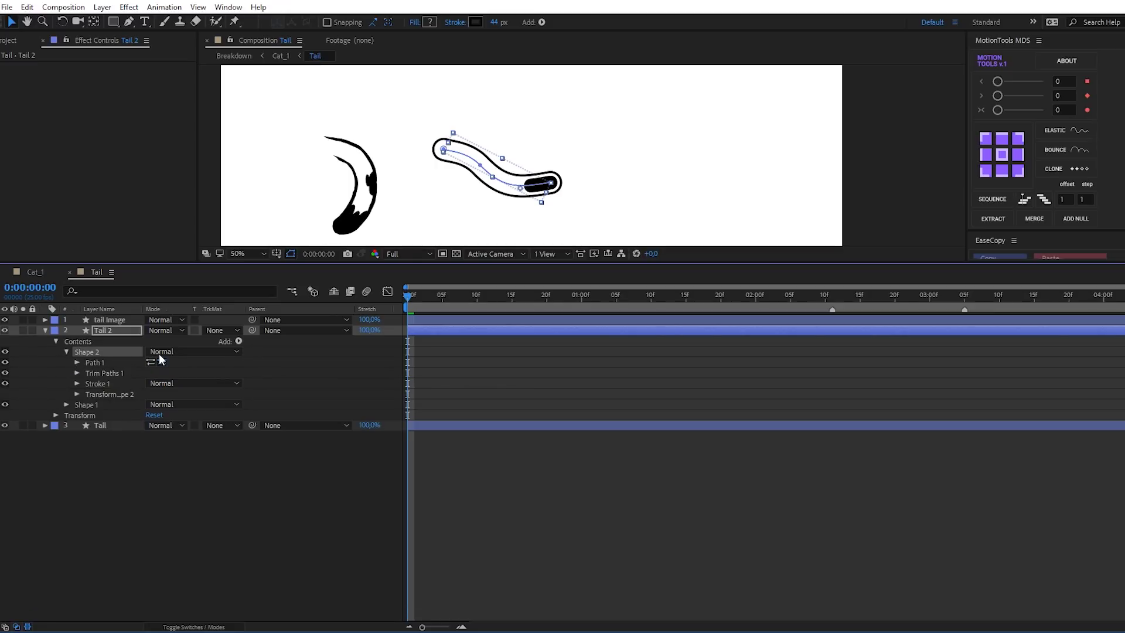
pyautogui.click(235, 342)
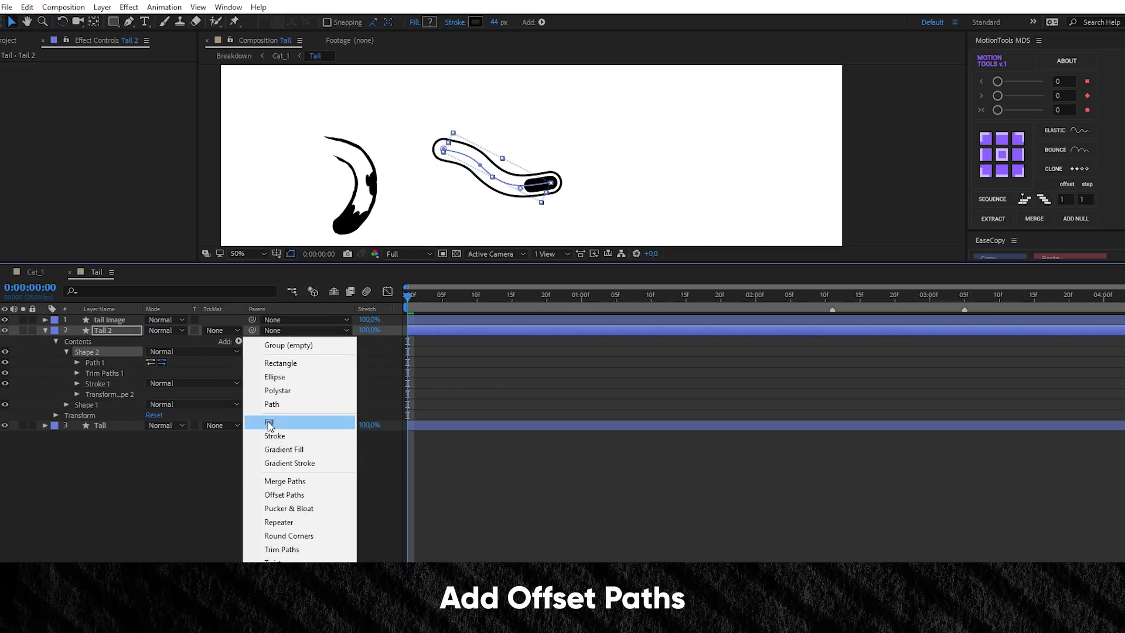
pyautogui.click(285, 495)
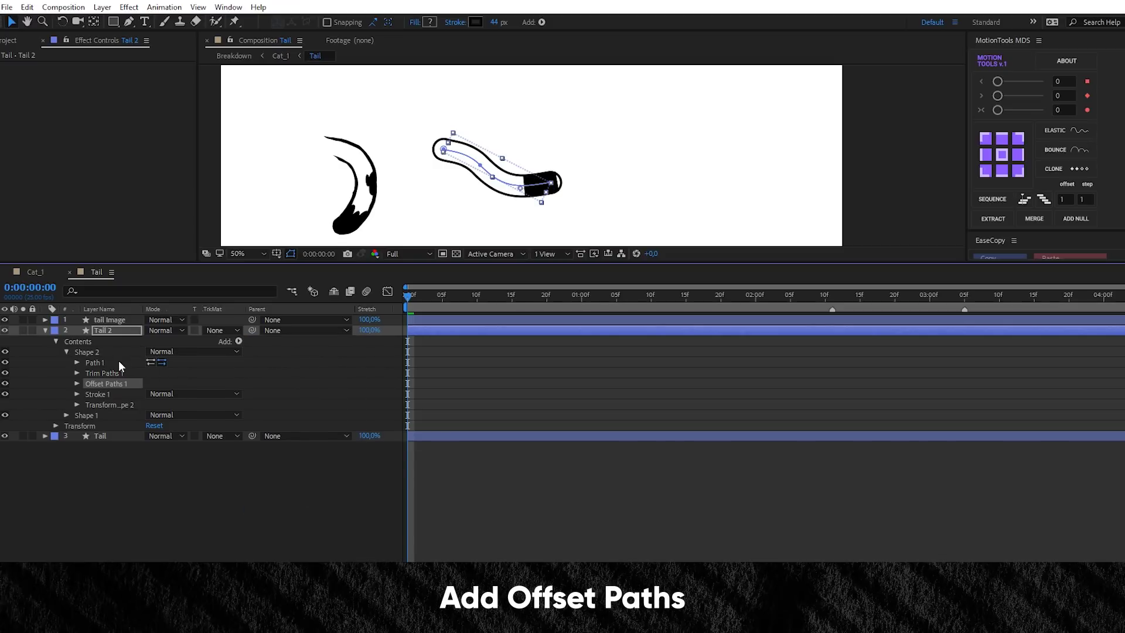
# Step: Move Offset Paths above Trim Paths, use Round Join, stroke 30, offset 34, and shift the trim offset
pyautogui.click(77, 384)
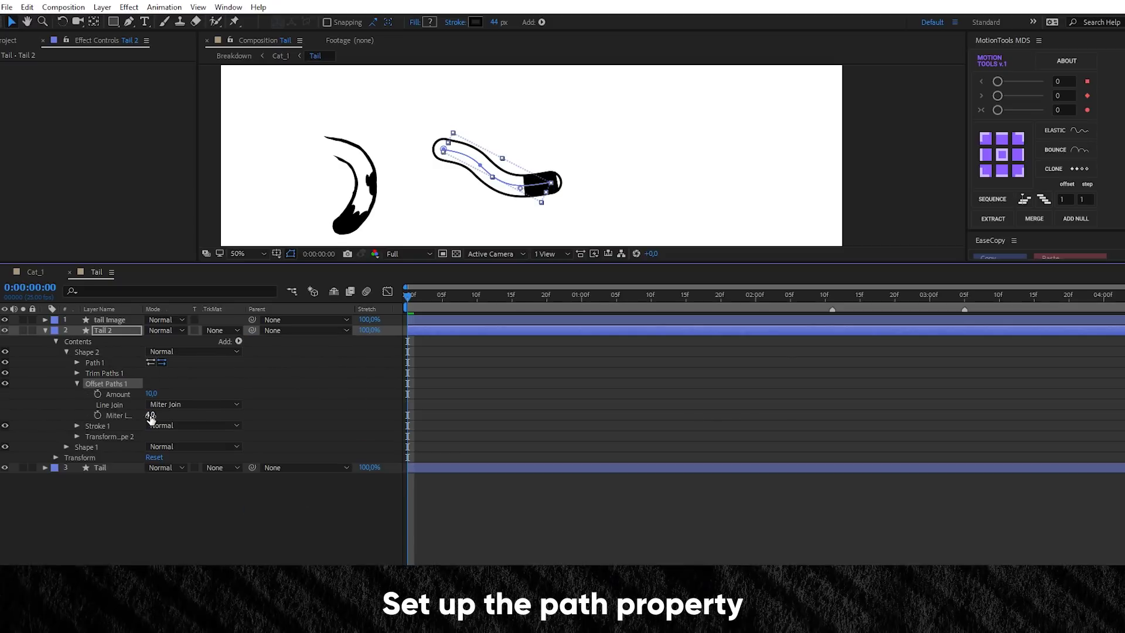
pyautogui.click(77, 373)
pyautogui.moveTo(111, 426); pyautogui.dragTo(107, 372)
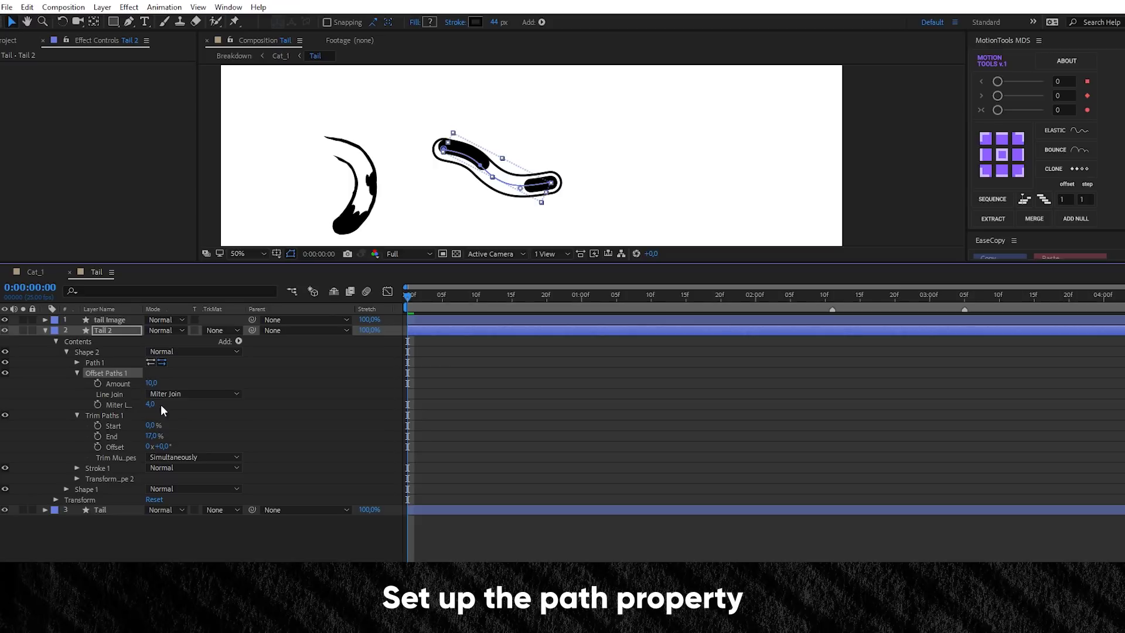
pyautogui.moveTo(161, 446); pyautogui.dragTo(257, 451)
pyautogui.click(193, 394)
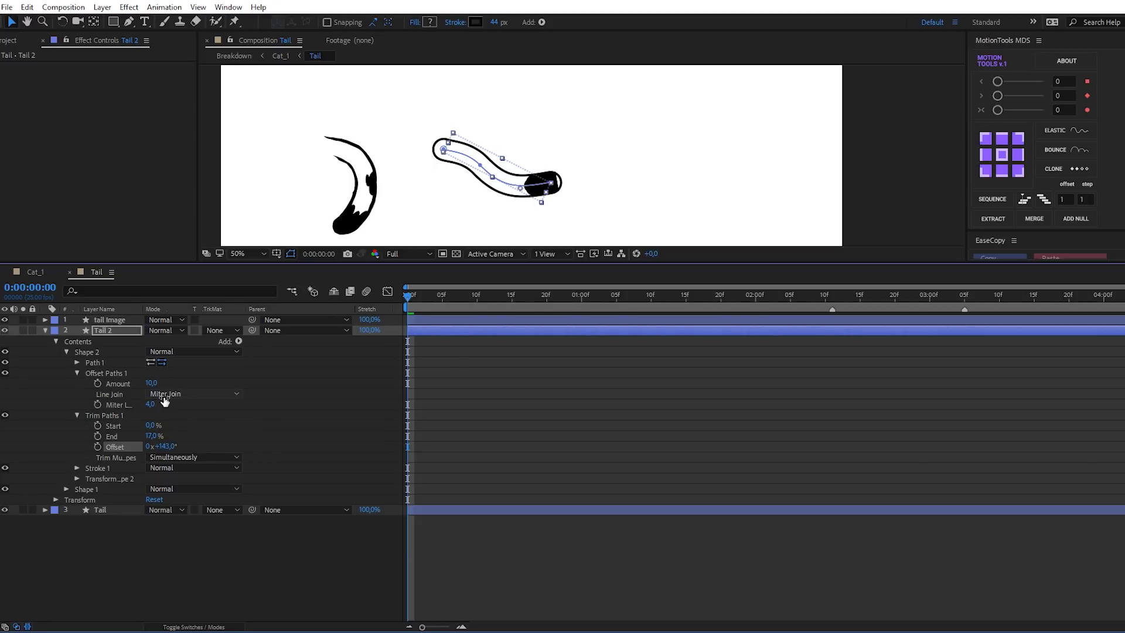
pyautogui.click(176, 410)
pyautogui.click(76, 467)
pyautogui.moveTo(152, 510); pyautogui.dragTo(138, 509)
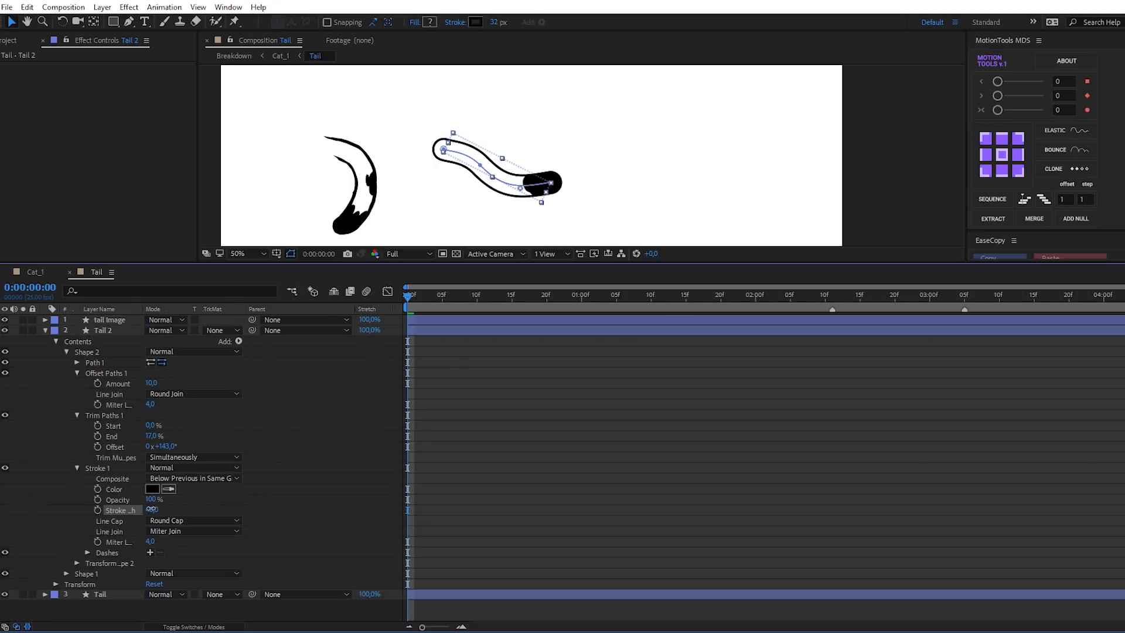
pyautogui.moveTo(151, 382); pyautogui.dragTo(174, 381)
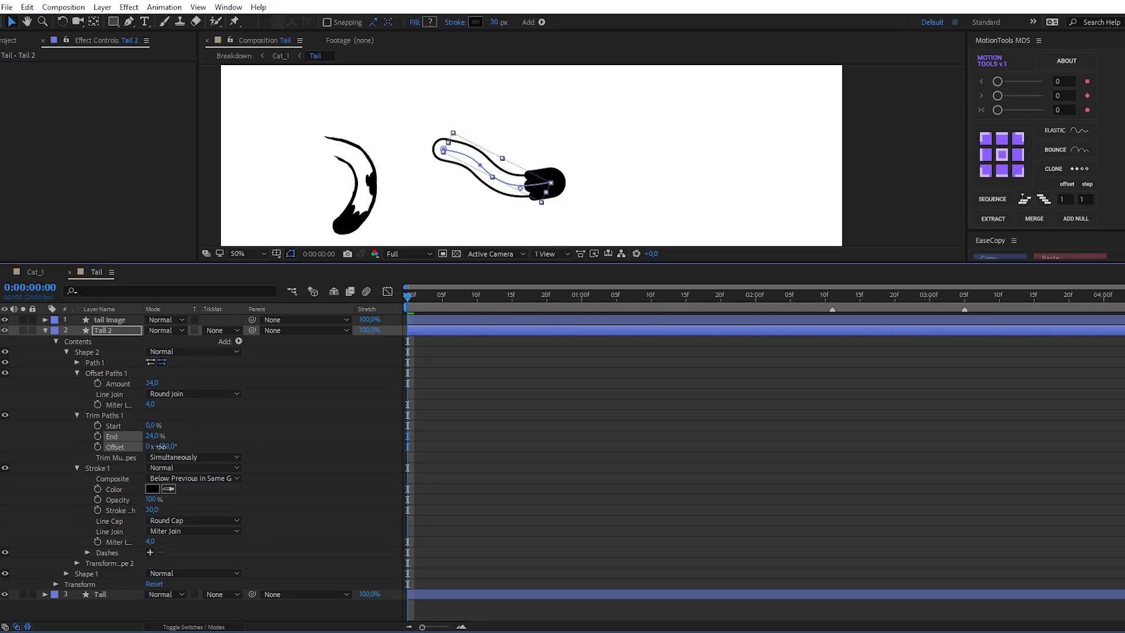
pyautogui.click(67, 351)
# Step: Duplicate Shape 2 as Shape 3 and set its Trim Paths End to 4%
pyautogui.click(84, 352)
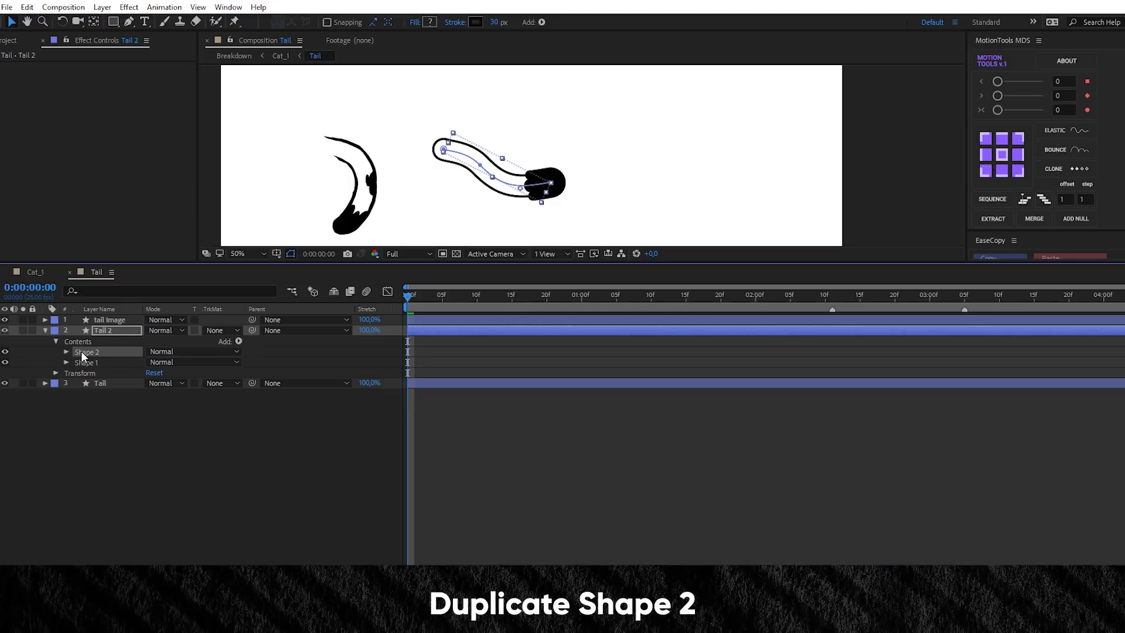
pyautogui.hotkey('ctrl', 'd')
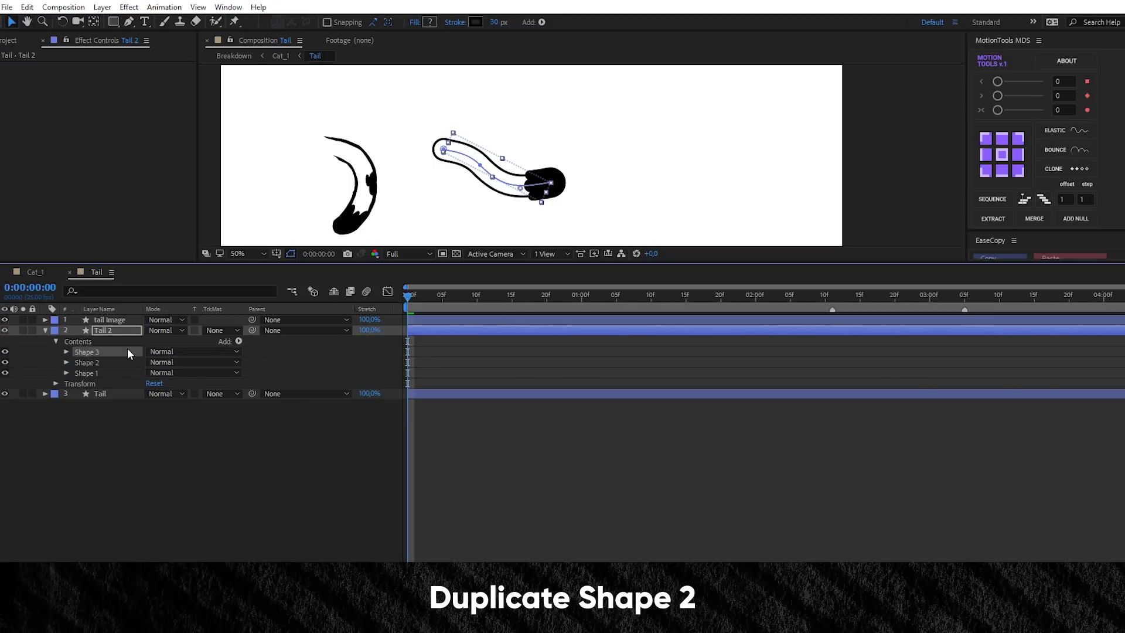
pyautogui.click(65, 352)
pyautogui.click(76, 373)
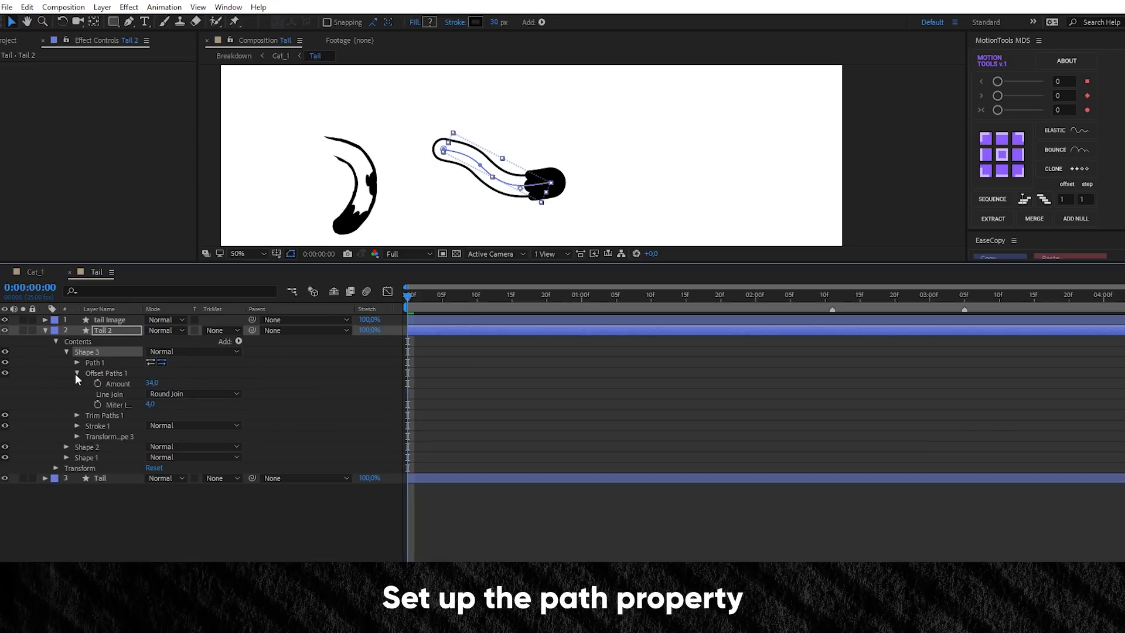
pyautogui.click(77, 416)
pyautogui.moveTo(154, 436); pyautogui.dragTo(144, 435)
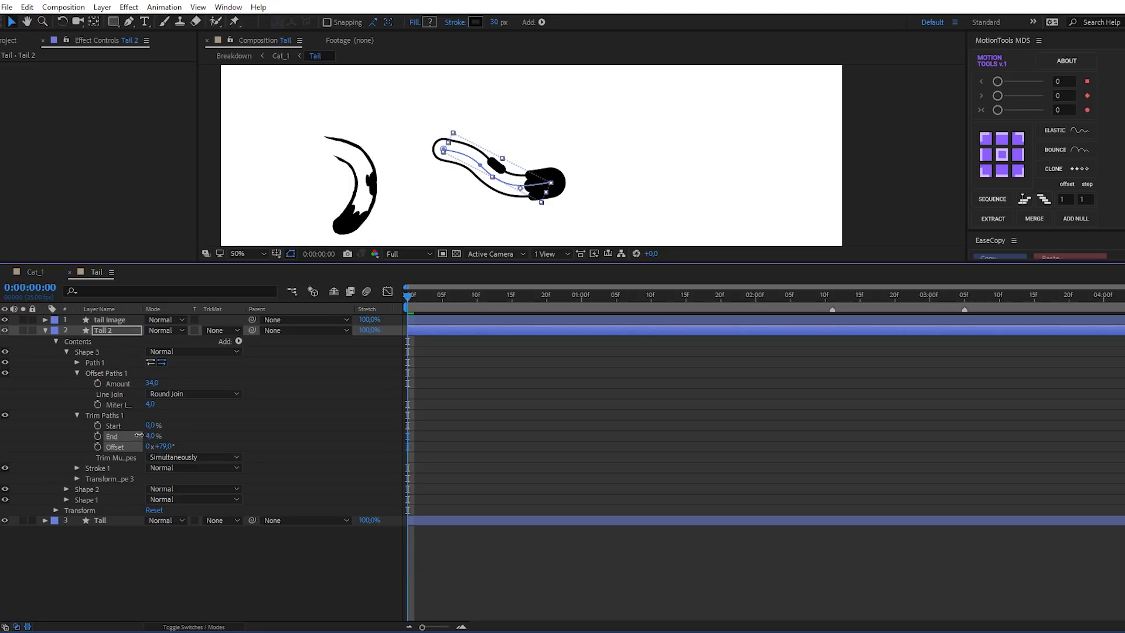
# Step: Duplicate Shape 3 as Shape 4 with offset amount 22 and Trim End 1%
pyautogui.click(87, 352)
pyautogui.hotkey('ctrl', 'd')
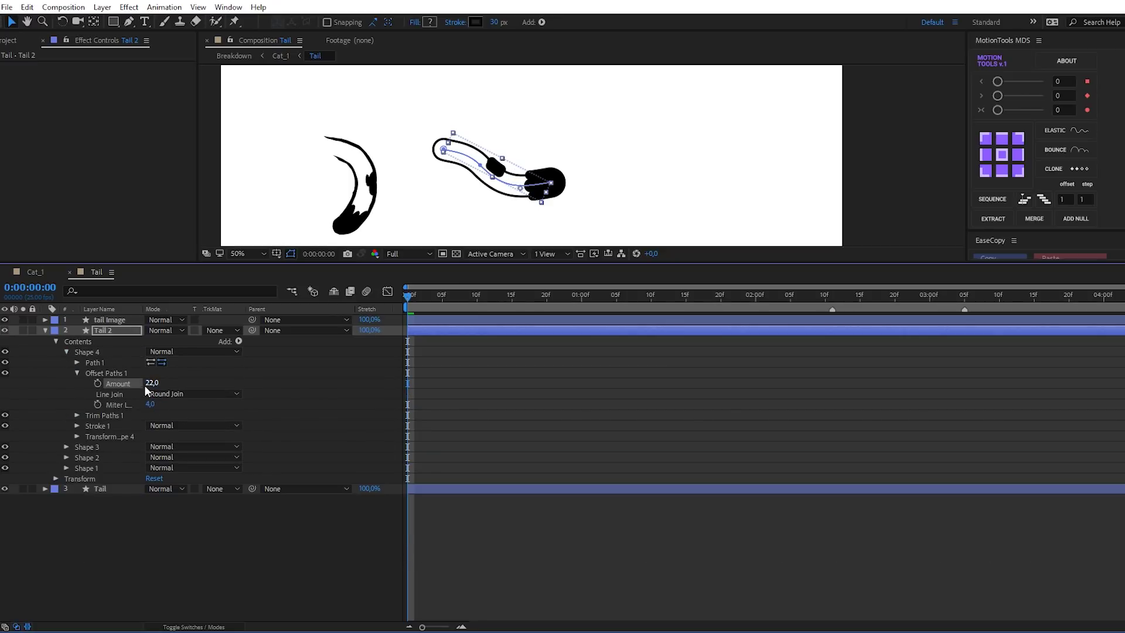
pyautogui.click(77, 415)
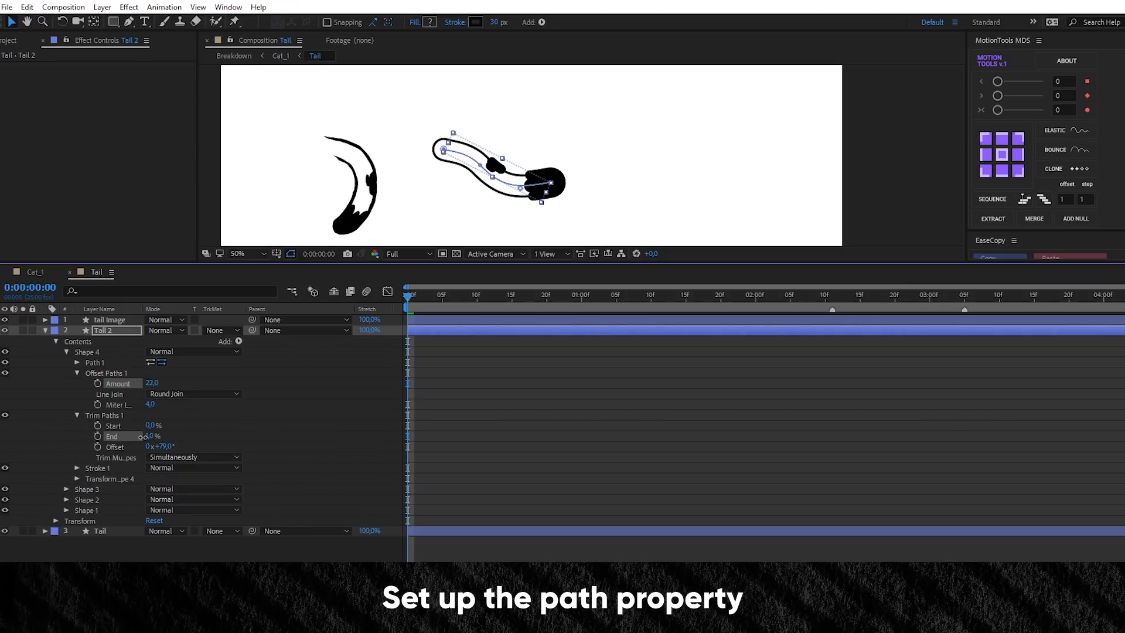
pyautogui.click(77, 468)
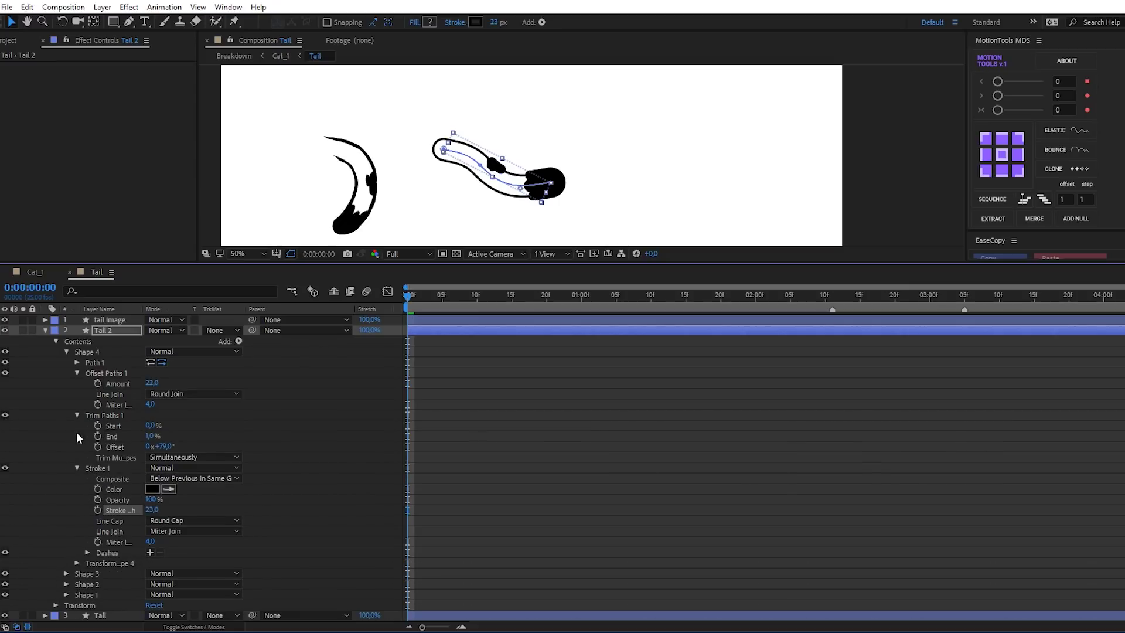
pyautogui.click(66, 352)
pyautogui.click(45, 330)
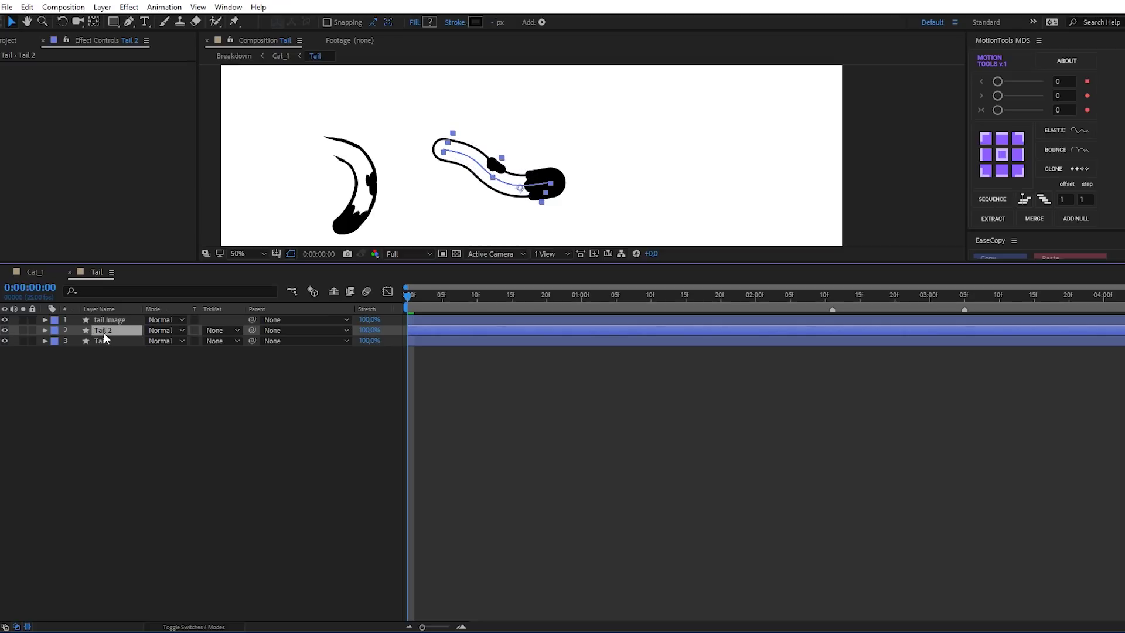
# Step: Duplicate the Tail layer, rename the copy 'Tail Mask', and expand its shape properties
pyautogui.click(106, 340)
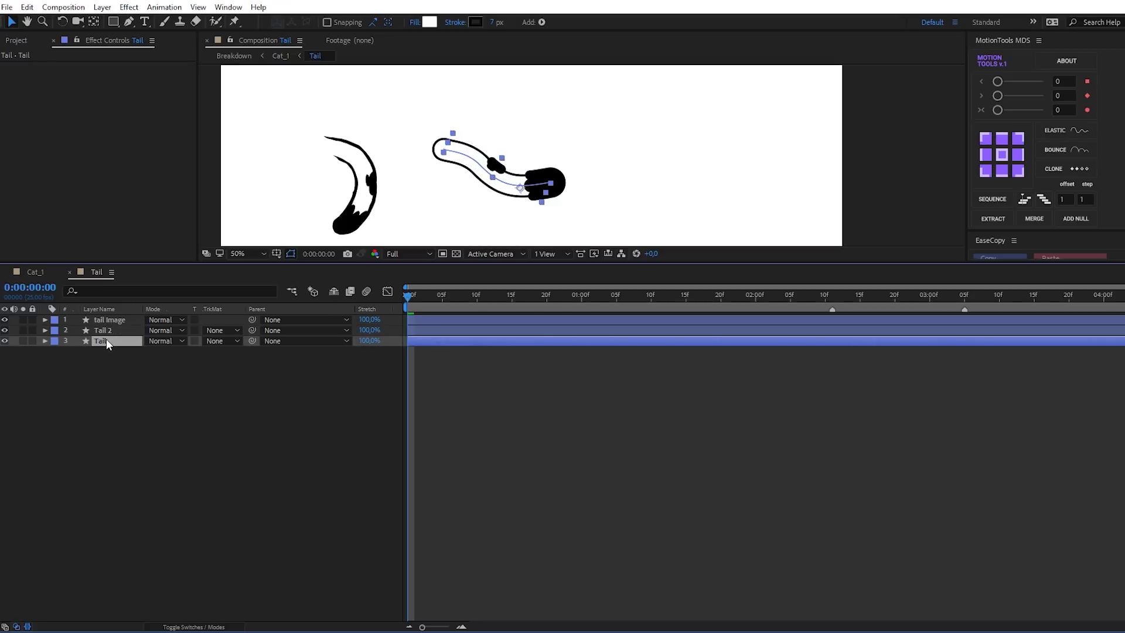
pyautogui.hotkey('ctrl', 'd')
pyautogui.press('Return')
pyautogui.write('Mask')
pyautogui.press('Return')
pyautogui.click(45, 340)
pyautogui.click(45, 372)
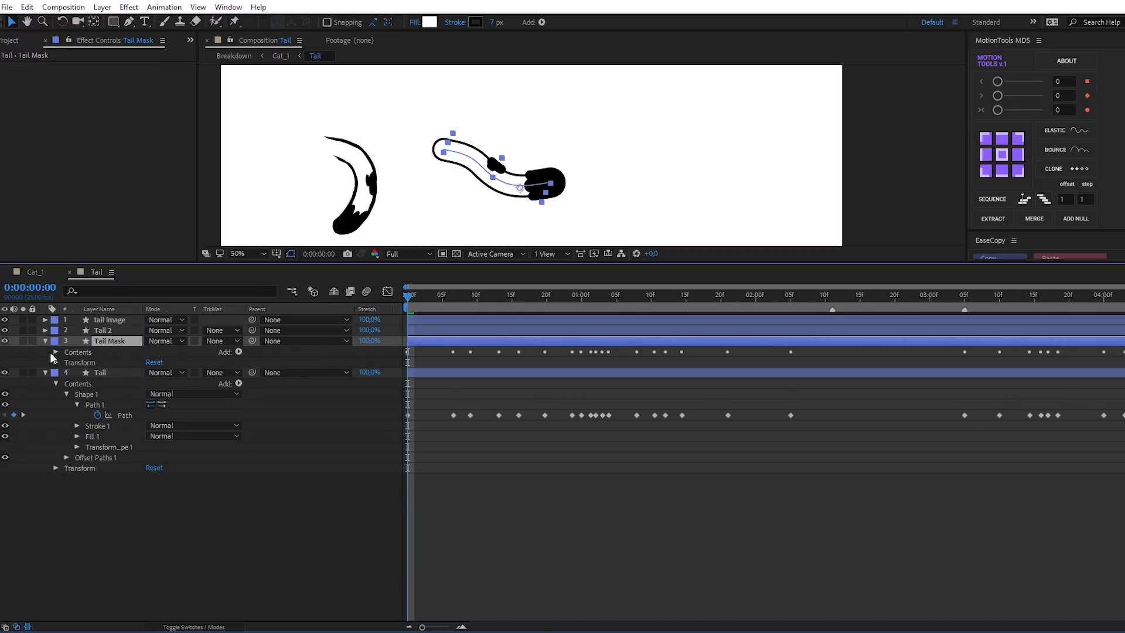
pyautogui.click(54, 352)
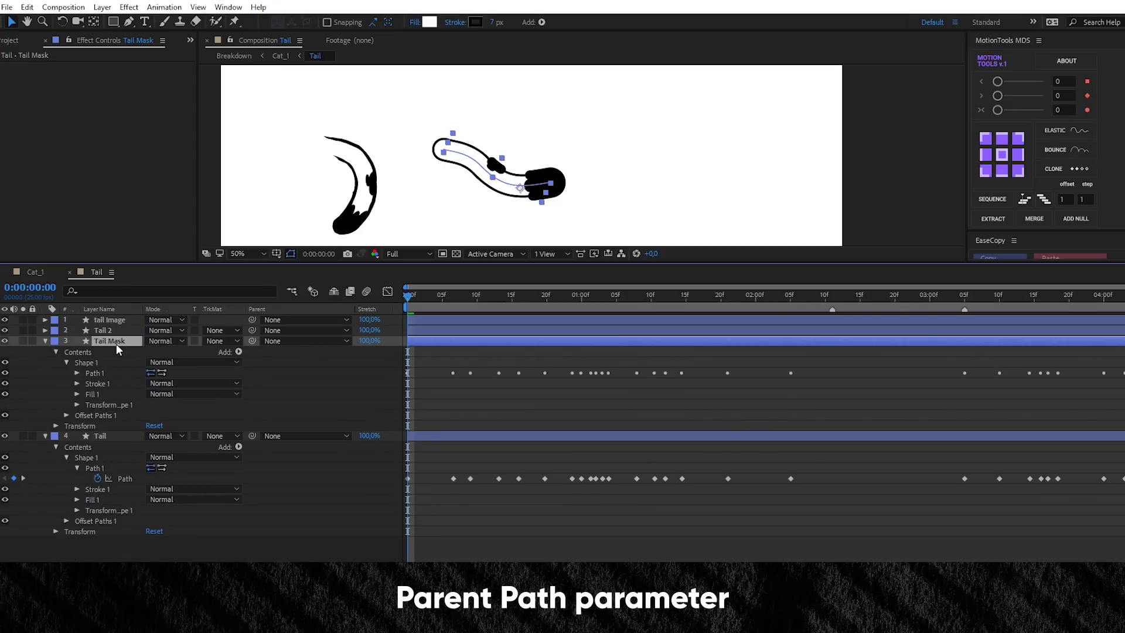
# Step: Drive Tail Mask's Path by an expression linked to Tail's Path, removing its own keyframes
pyautogui.hotkey('alt', 'shift', '=')
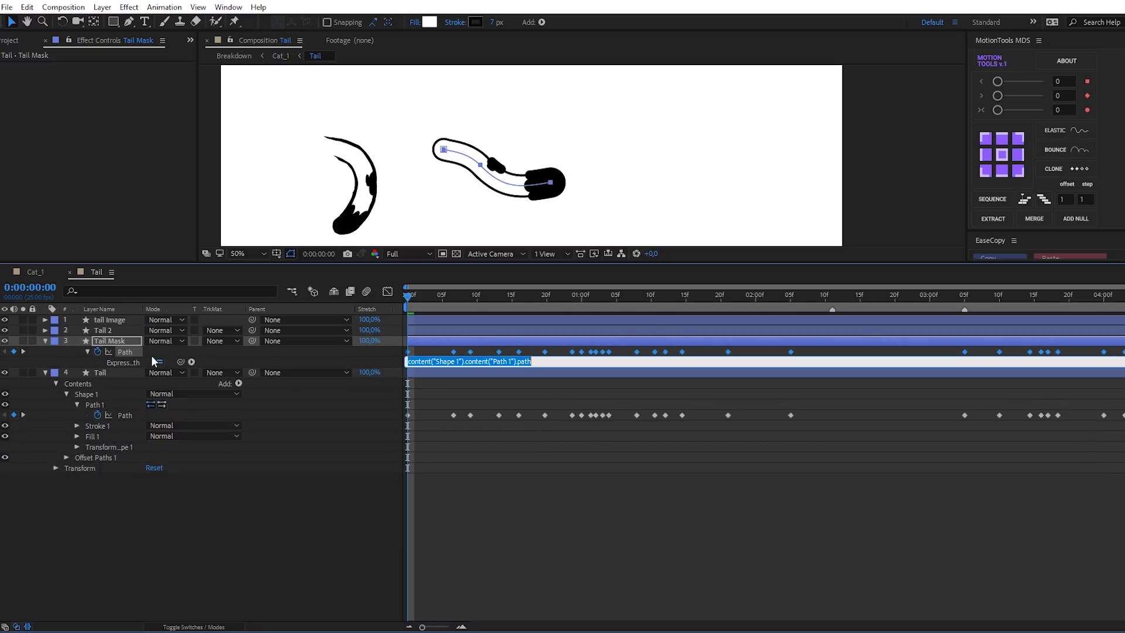
pyautogui.moveTo(177, 360); pyautogui.dragTo(125, 415)
pyautogui.click(168, 350)
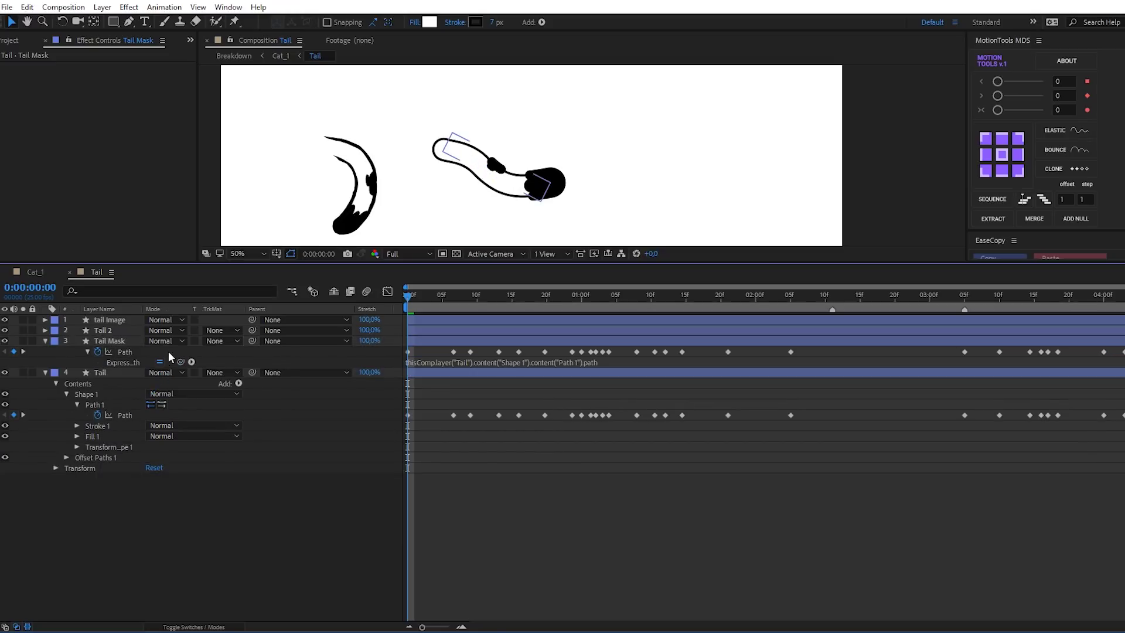
pyautogui.click(98, 352)
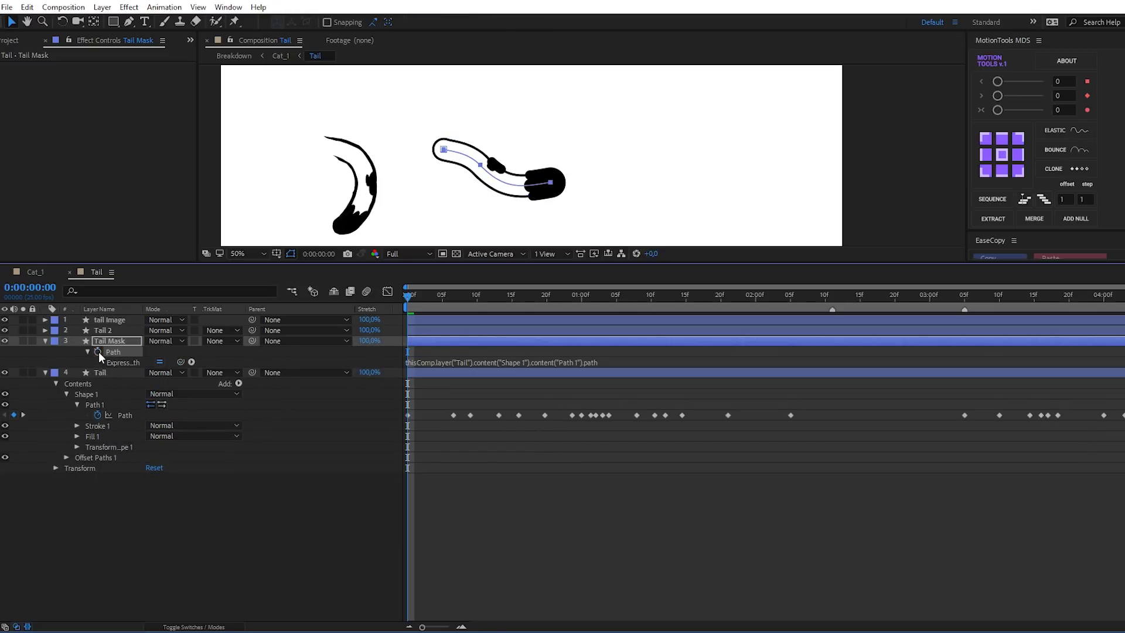
pyautogui.click(45, 341)
pyautogui.click(46, 351)
pyautogui.moveTo(426, 292)
pyautogui.mouseDown()
pyautogui.moveTo(758, 301)
pyautogui.moveTo(392, 331)
pyautogui.mouseUp()
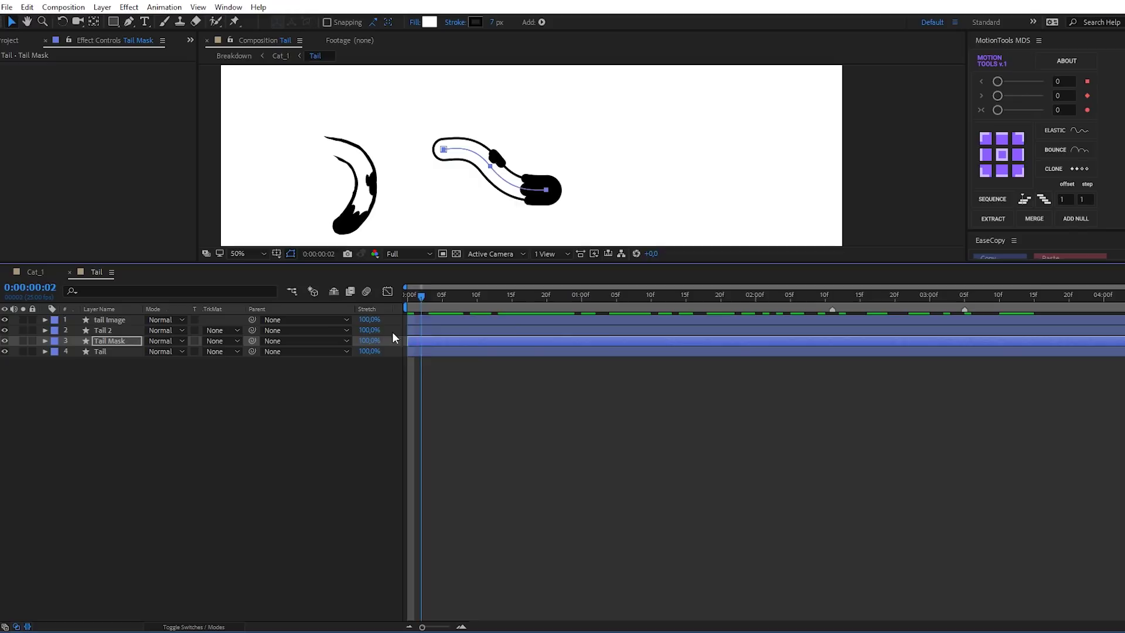
# Step: Delete the tail image layer, place Tail Mask above Tail 2, and set Alpha Matte 'Tail Mask'
pyautogui.click(103, 319)
pyautogui.press('Delete')
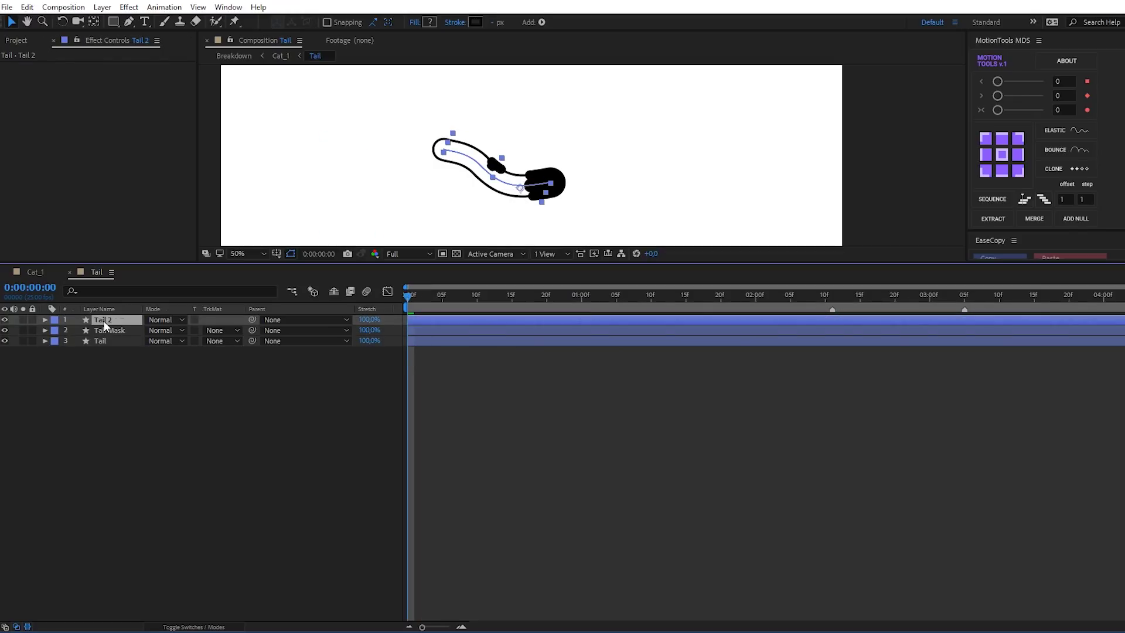
pyautogui.moveTo(106, 329); pyautogui.dragTo(116, 321)
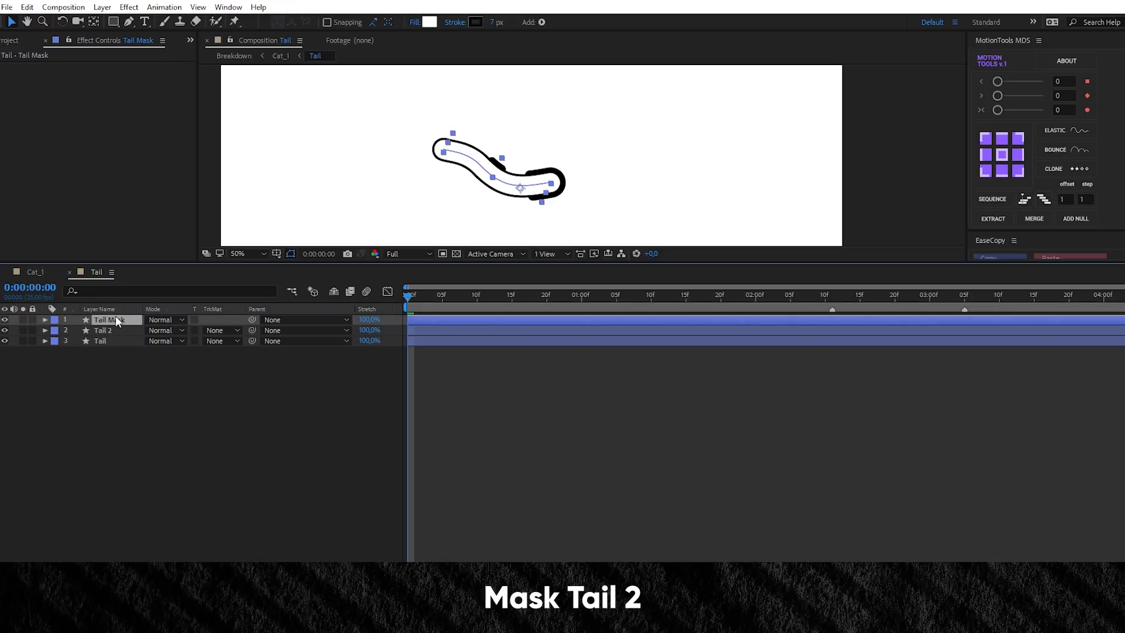
pyautogui.click(222, 330)
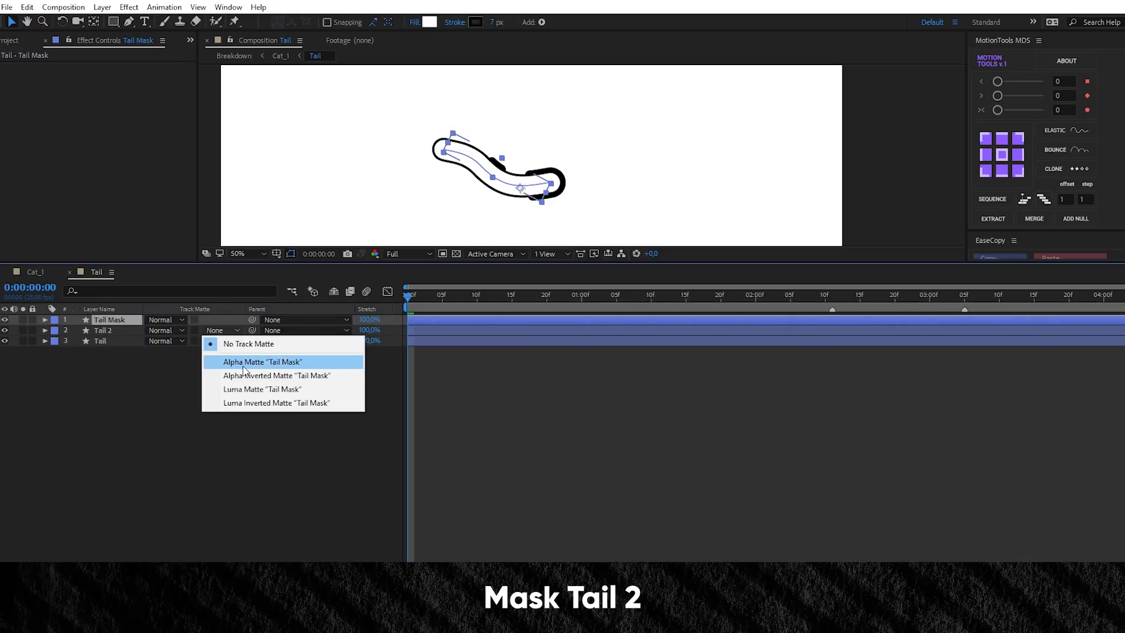
pyautogui.click(240, 358)
pyautogui.moveTo(413, 297)
pyautogui.mouseDown()
pyautogui.moveTo(927, 307)
pyautogui.moveTo(96, 343)
pyautogui.mouseUp()
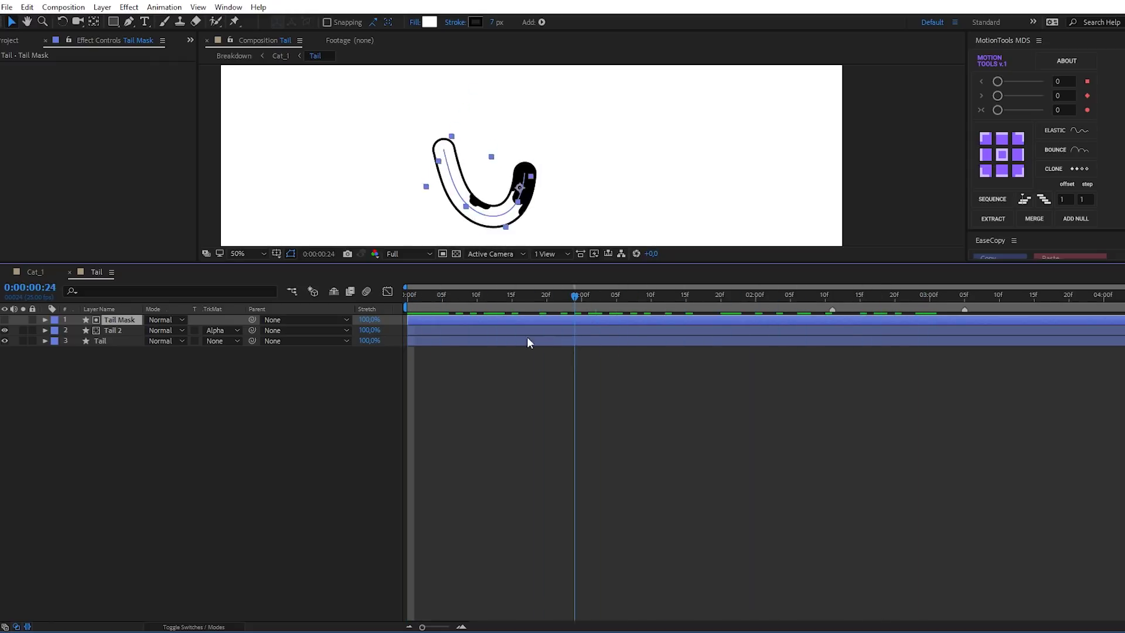
# Step: Review Tail 2's Shapes 1–4 with their keyframed Trim Paths Offsets and scrub to check the sliding spots
pyautogui.click(84, 329)
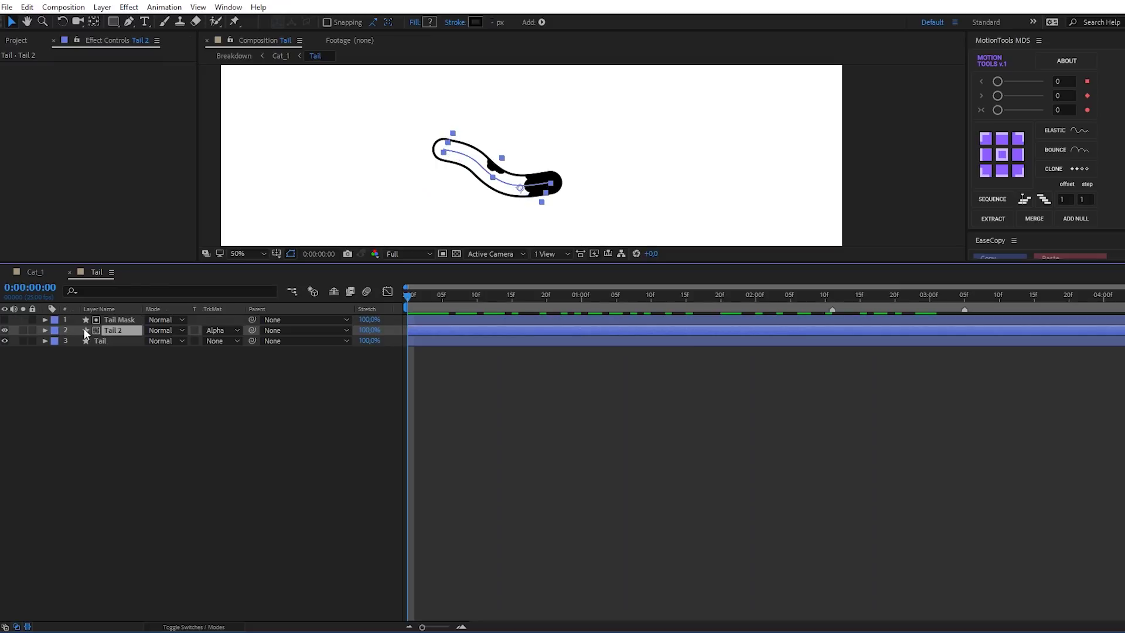
pyautogui.click(45, 330)
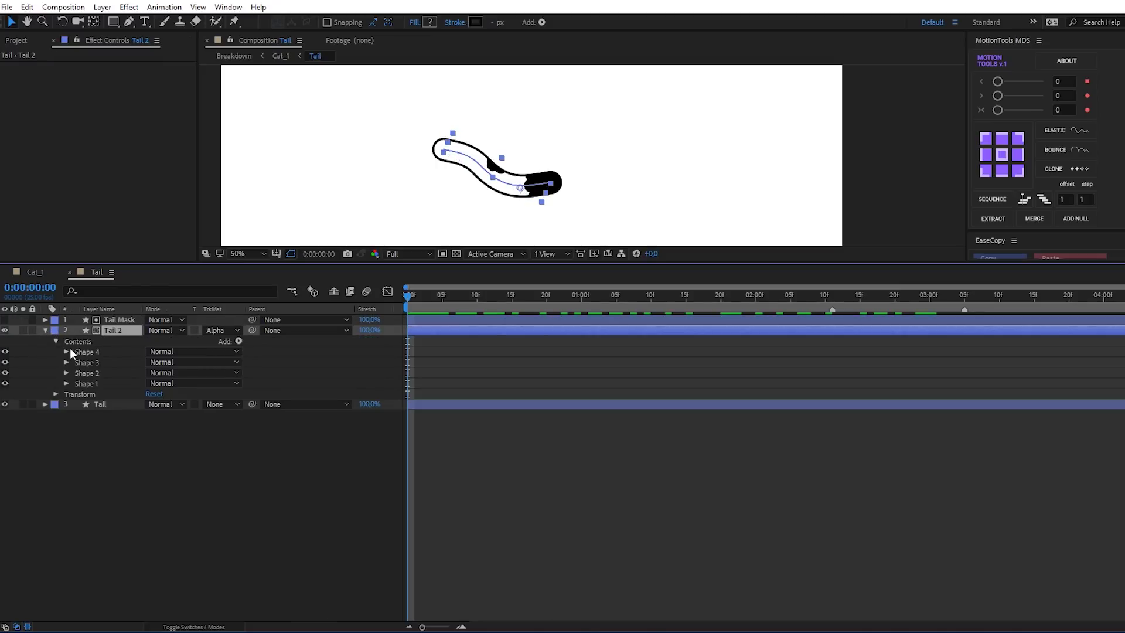
pyautogui.click(67, 352)
pyautogui.click(66, 351)
pyautogui.click(66, 362)
pyautogui.click(66, 362)
pyautogui.click(66, 372)
pyautogui.click(66, 373)
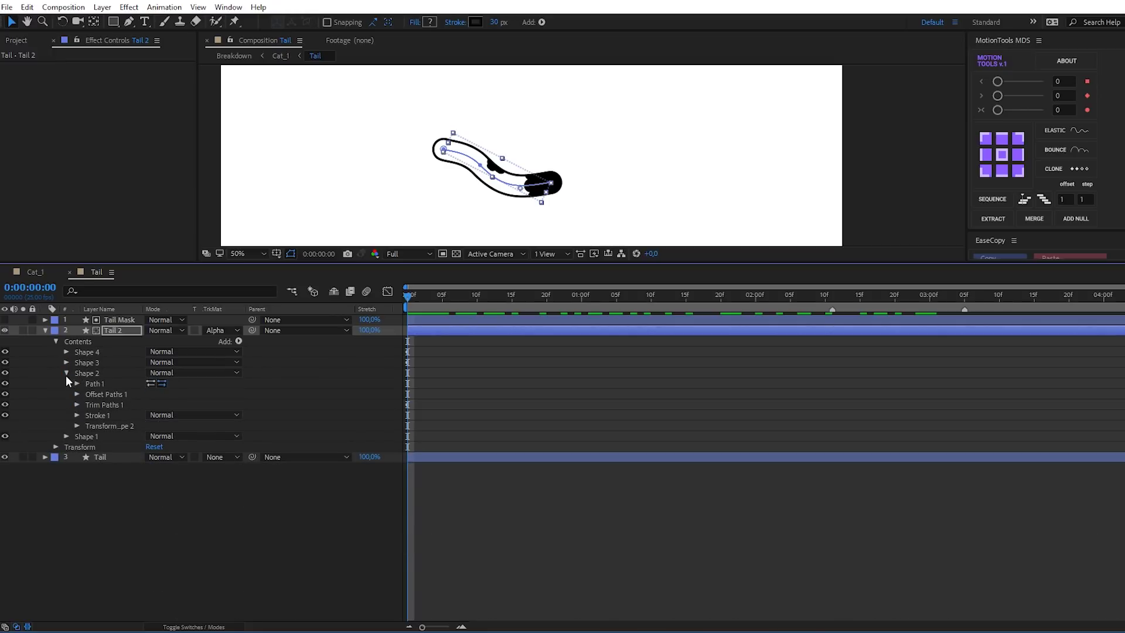
pyautogui.click(65, 383)
pyautogui.press('u')
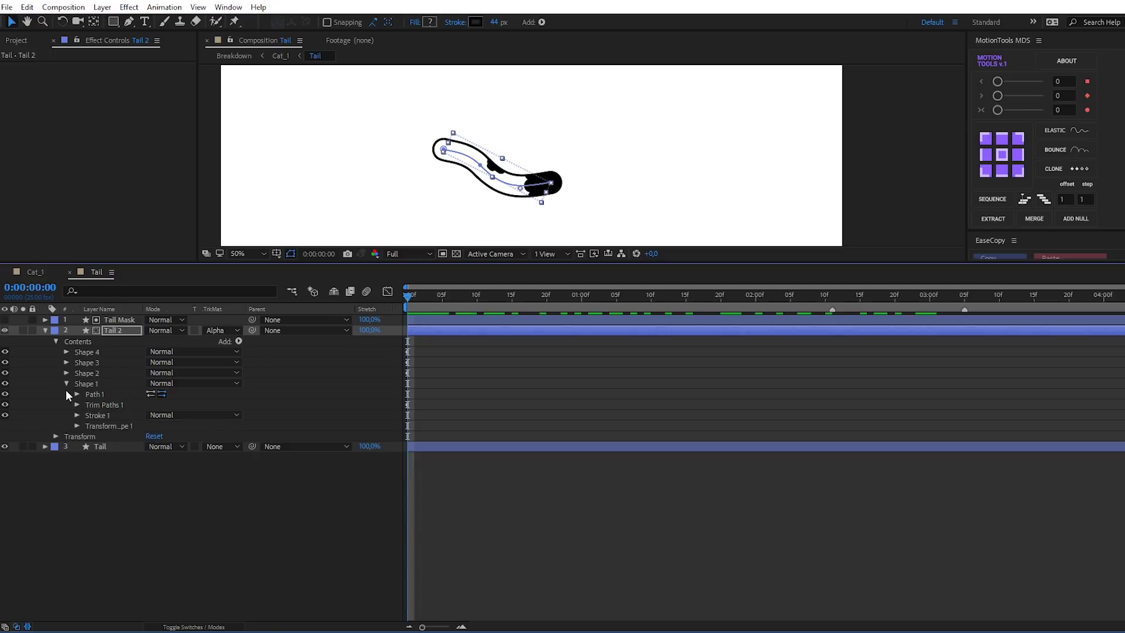
pyautogui.moveTo(432, 296); pyautogui.dragTo(519, 296)
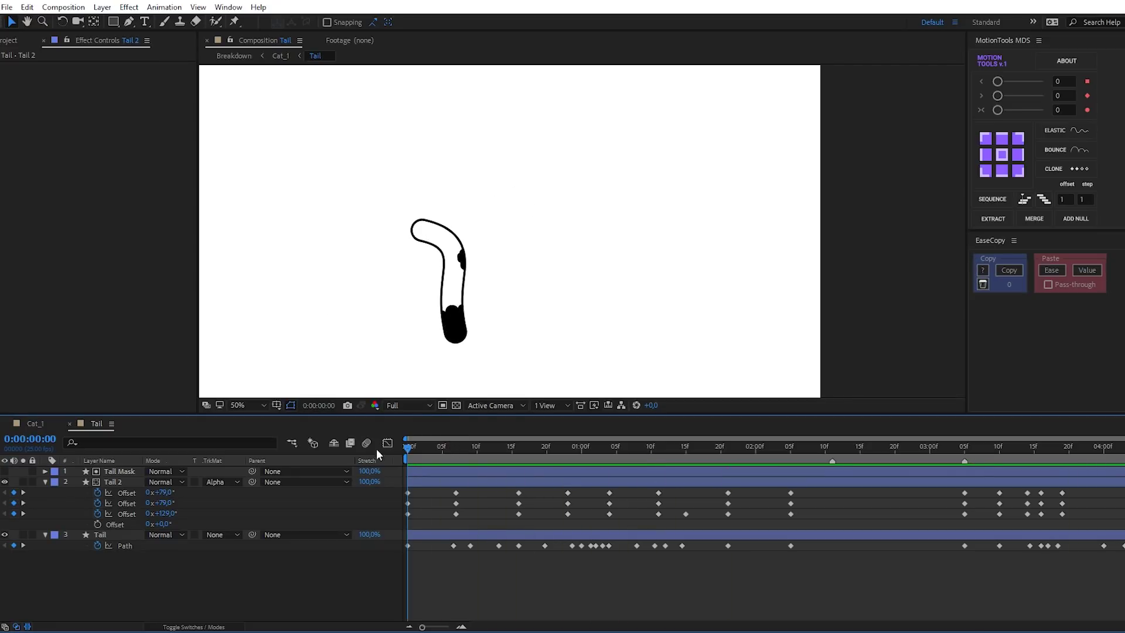
pyautogui.press('Home')
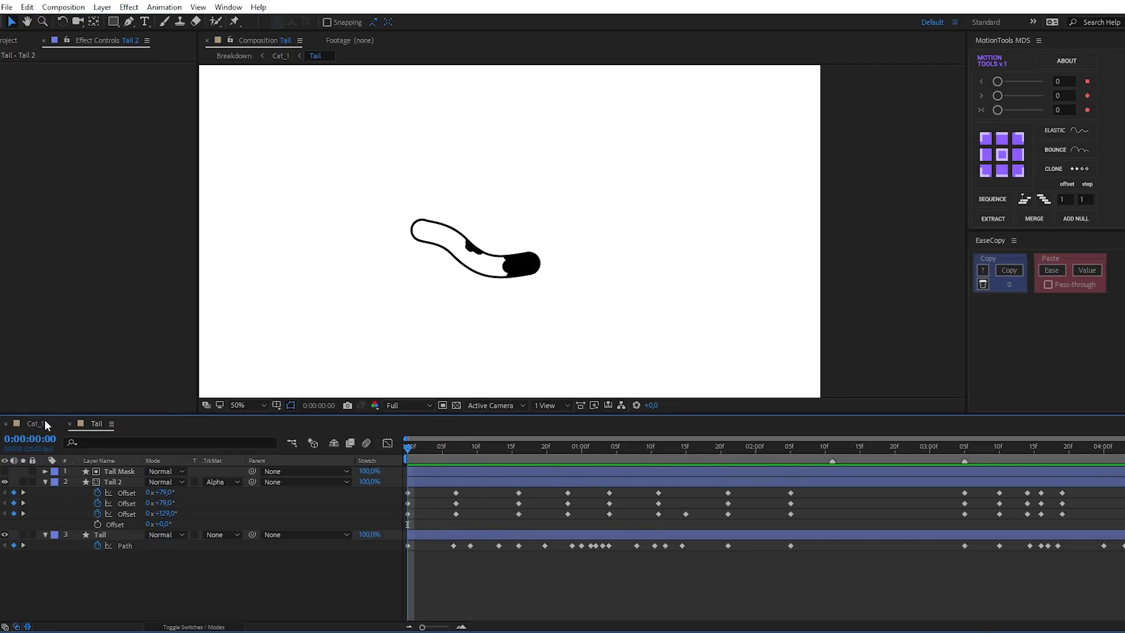
# Step: Back in Cat_1, preview the animation and enable Time Remapping on the Tail layer
pyautogui.click(45, 420)
pyautogui.press('space')
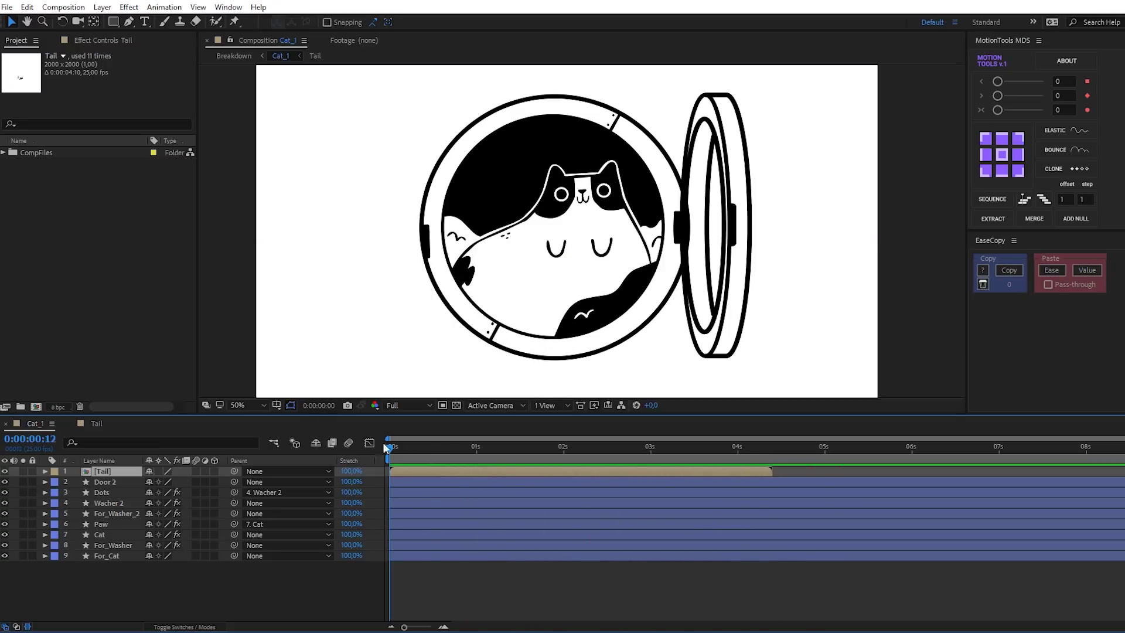
pyautogui.rightClick(107, 469)
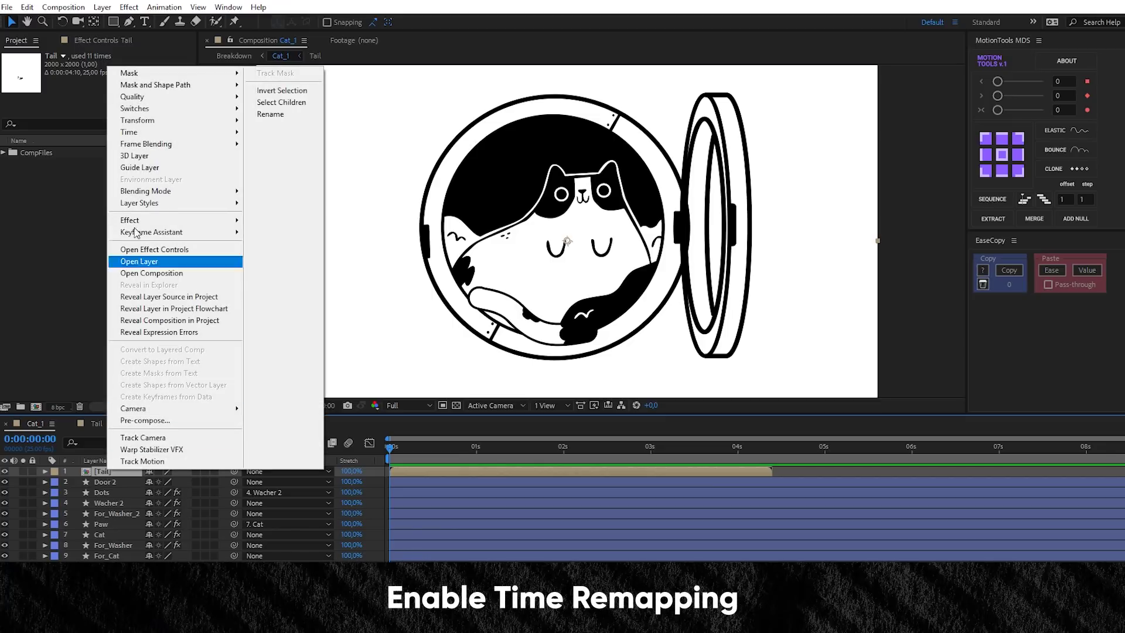
pyautogui.moveTo(176, 132)
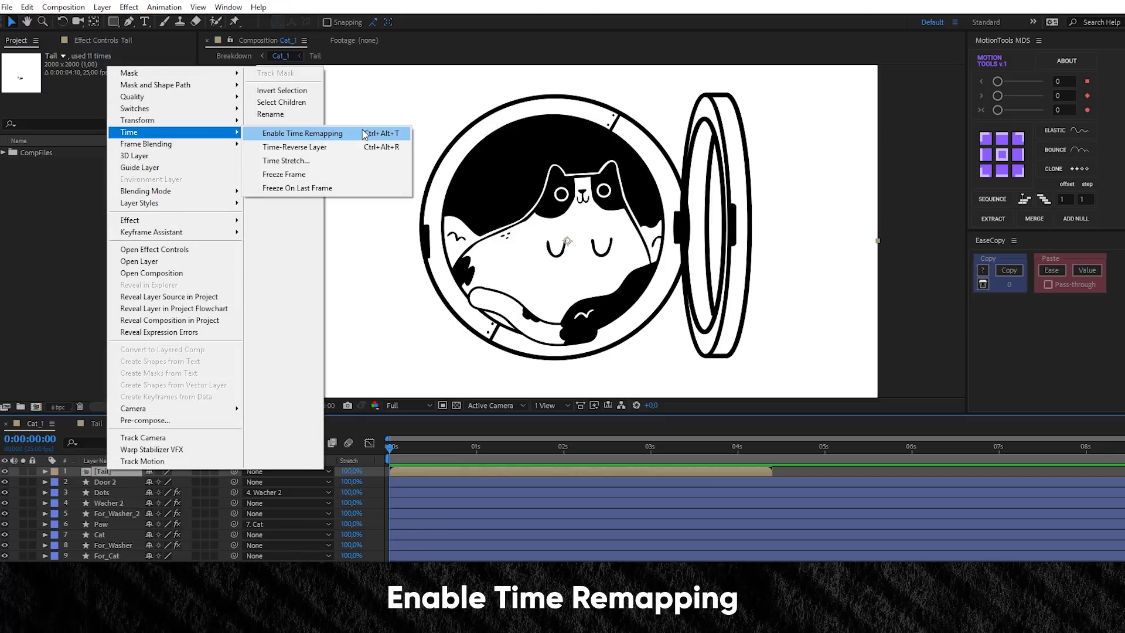
pyautogui.click(363, 134)
# Step: Add a Time Remap keyframe at 0:00:02:10 and Easy Ease all Time Remap keyframes
pyautogui.moveTo(765, 447); pyautogui.dragTo(769, 447)
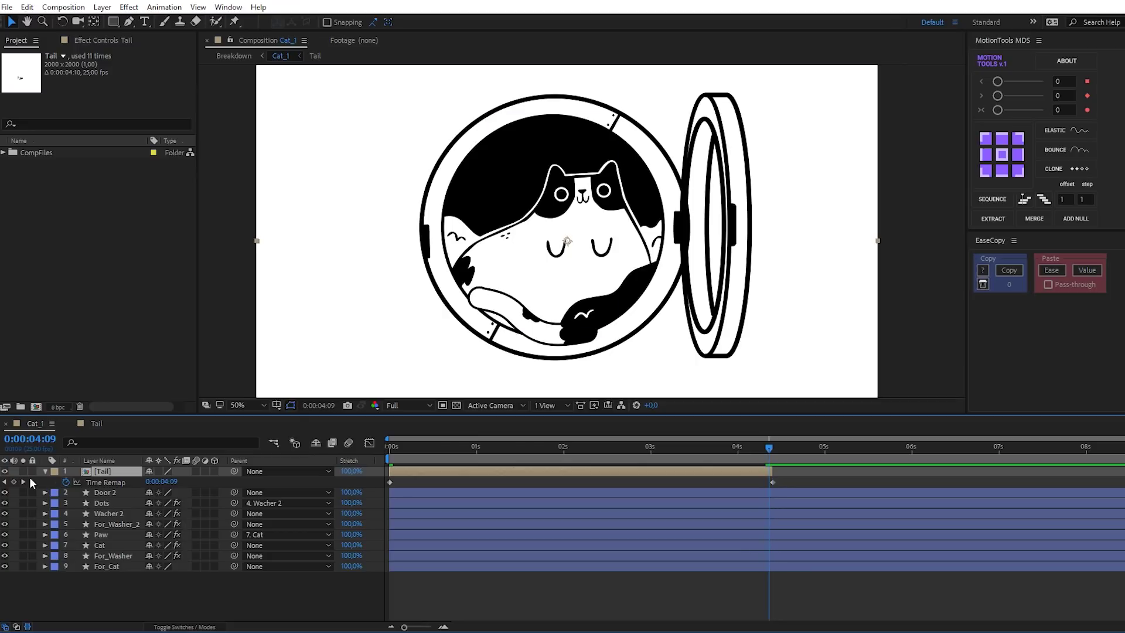
pyautogui.moveTo(375, 451); pyautogui.dragTo(596, 464)
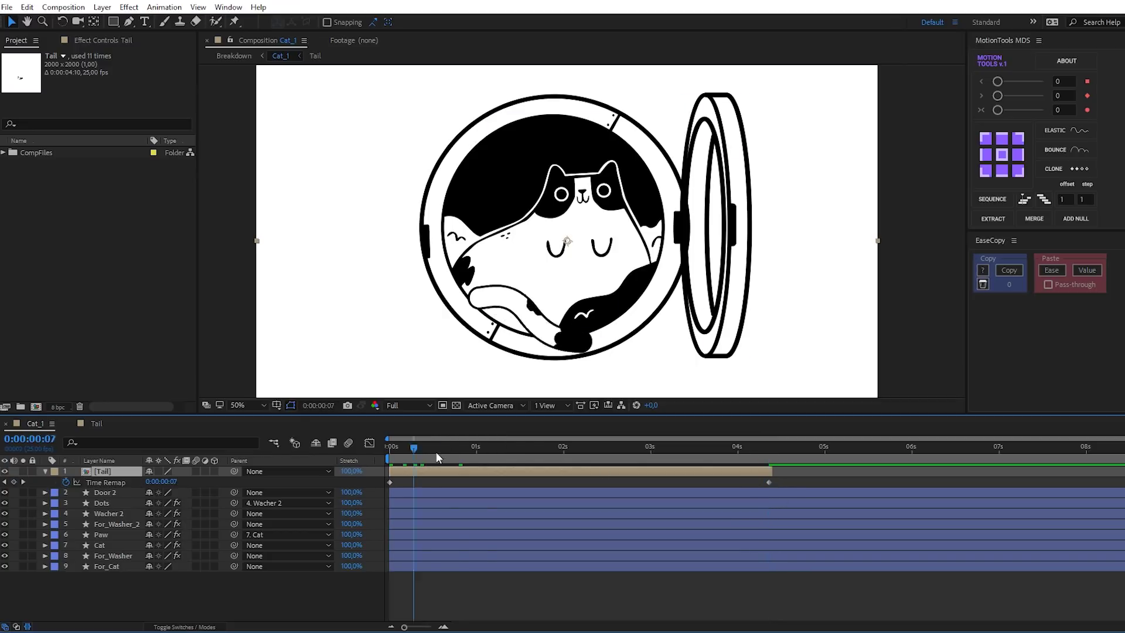
pyautogui.click(13, 481)
pyautogui.moveTo(603, 448); pyautogui.dragTo(666, 447)
pyautogui.moveTo(807, 470); pyautogui.dragTo(377, 486)
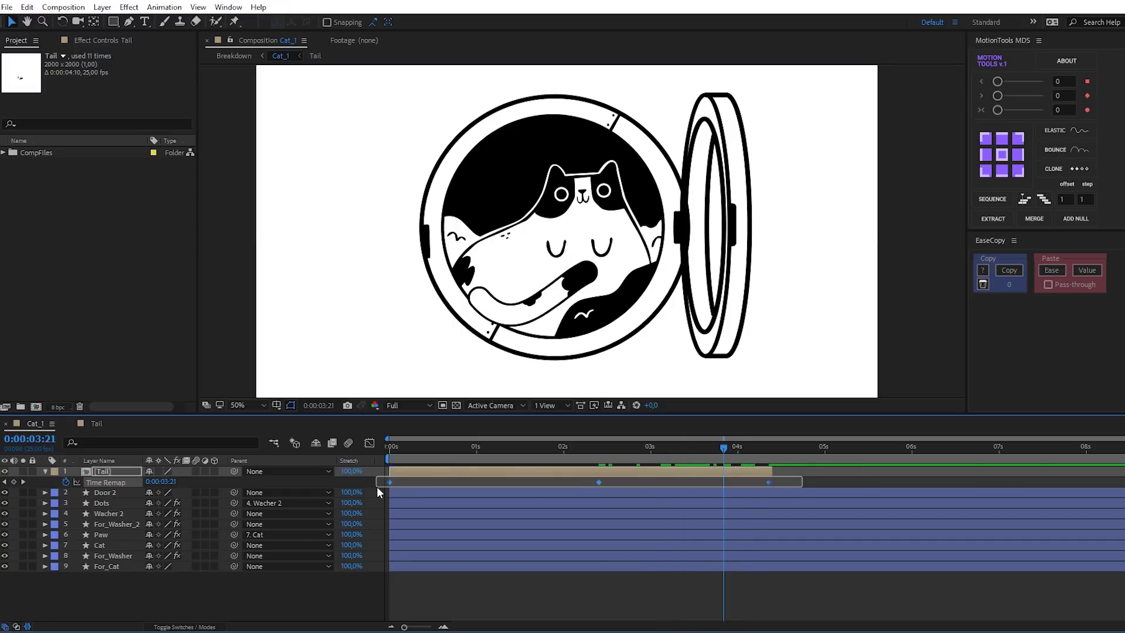
pyautogui.press('F9')
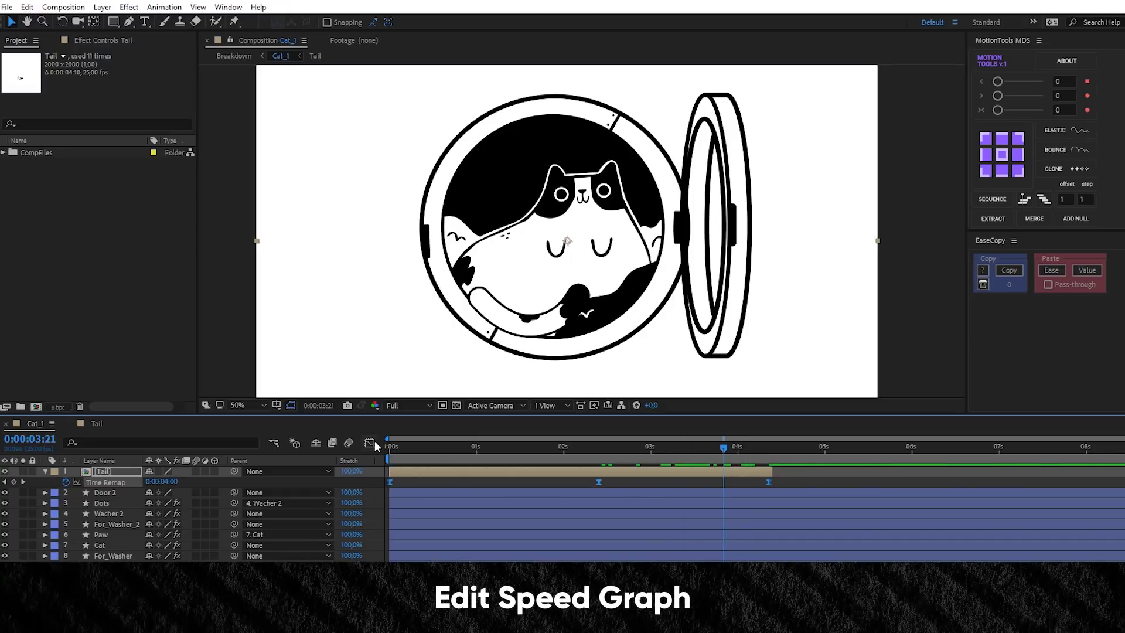
# Step: Inspect the Time Remap speed graph, set the keyframe ease amount, and preview the tail
pyautogui.click(370, 443)
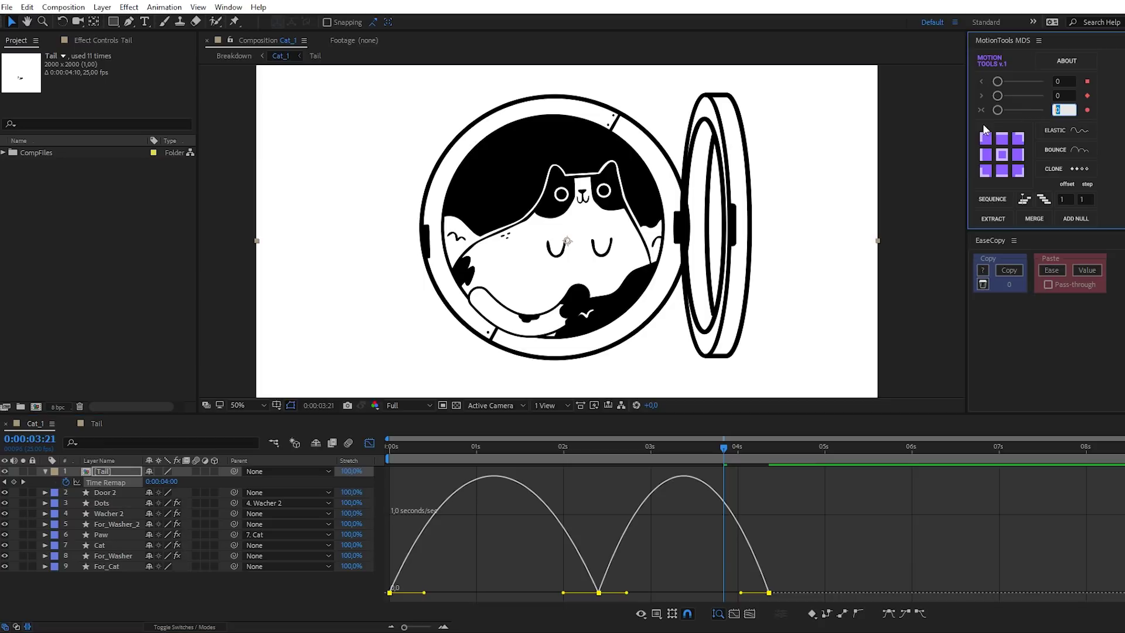
pyautogui.press('space')
pyautogui.click(370, 443)
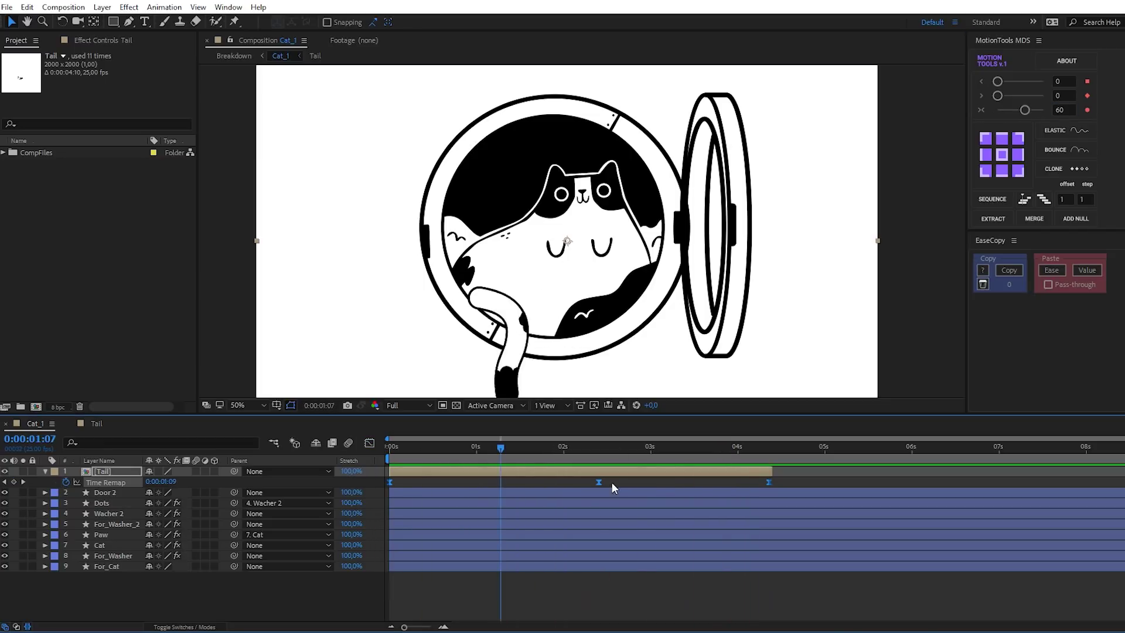
pyautogui.click(410, 484)
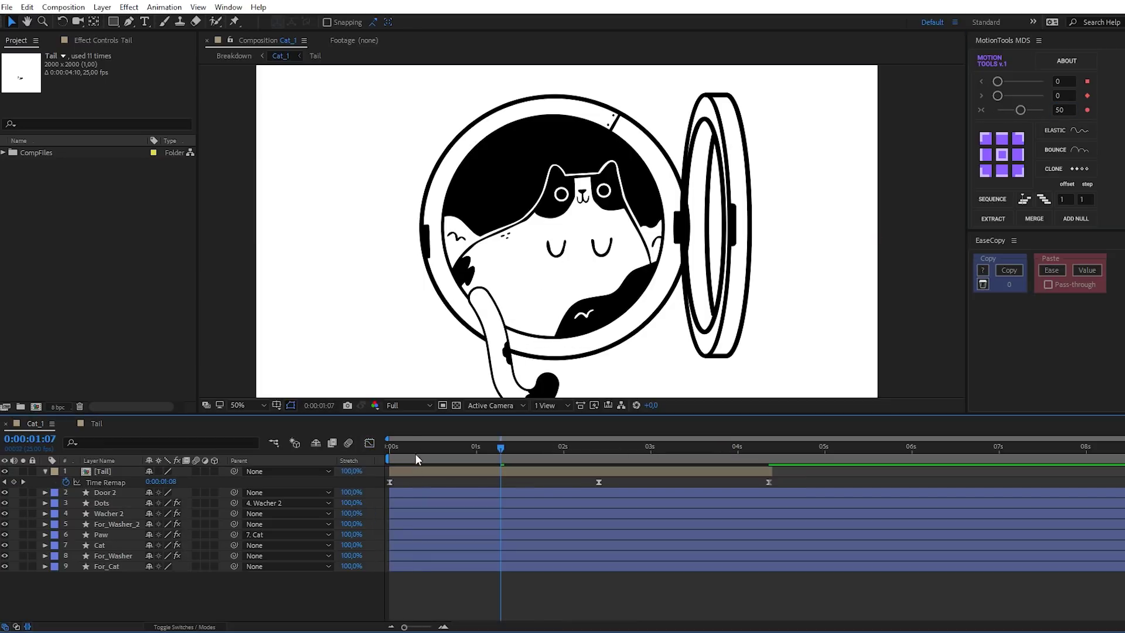
pyautogui.moveTo(416, 454); pyautogui.dragTo(365, 458)
pyautogui.press('space')
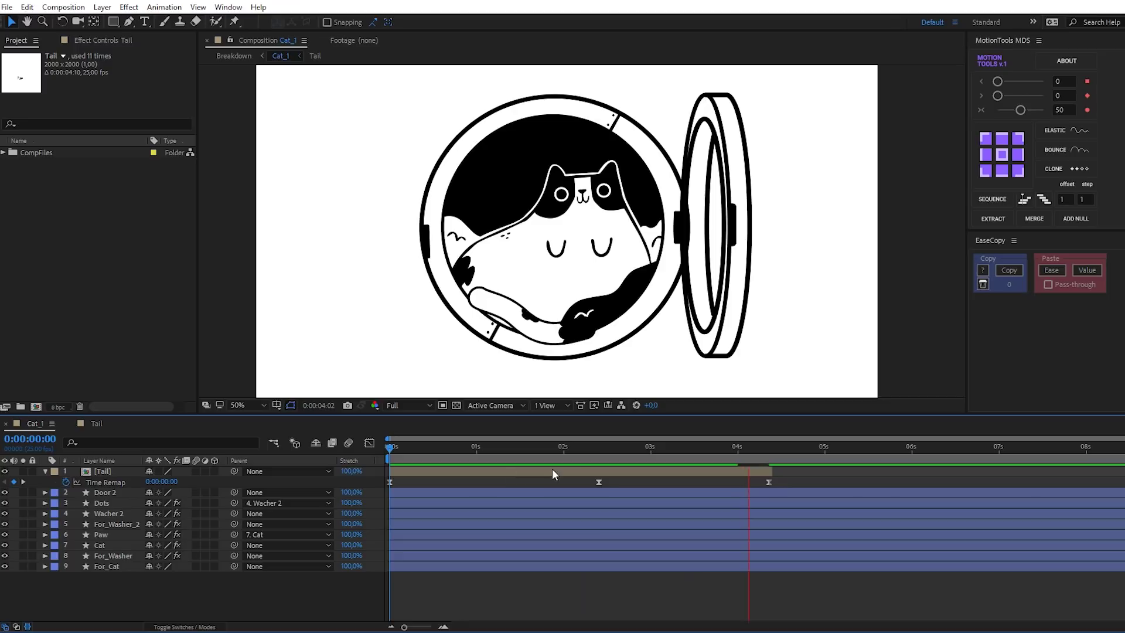
# Step: Split Tail at 0:00:02:10, moving the first piece to 0s and extending it to about 5 seconds
pyautogui.click(599, 446)
pyautogui.click(608, 468)
pyautogui.hotkey('ctrl', 'shift', 'd')
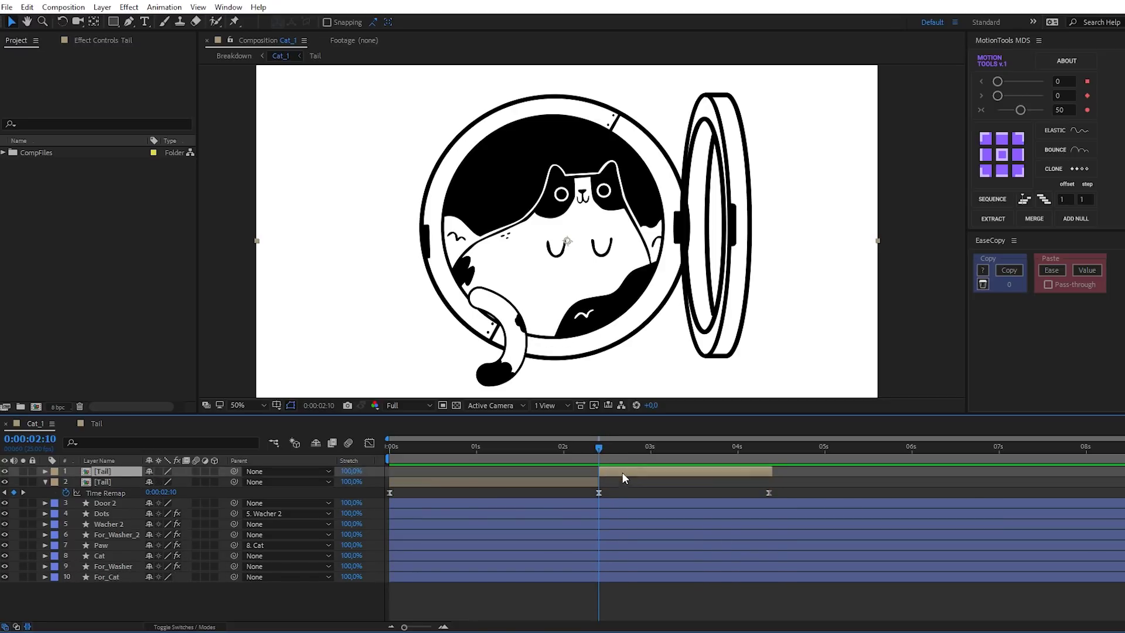
pyautogui.moveTo(622, 472)
pyautogui.mouseDown()
pyautogui.moveTo(584, 476)
pyautogui.moveTo(828, 472)
pyautogui.mouseUp()
pyautogui.moveTo(599, 446); pyautogui.dragTo(412, 474)
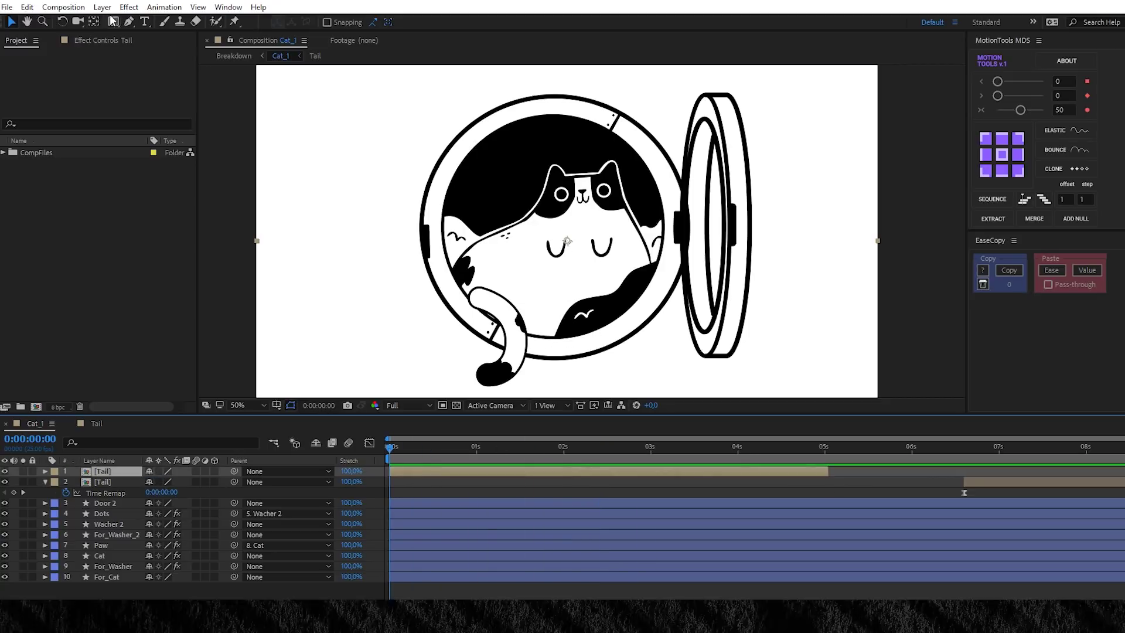
pyautogui.click(122, 22)
# Step: Draw a circular Mask_tail ellipse shape covering the drum opening
pyautogui.click(167, 49)
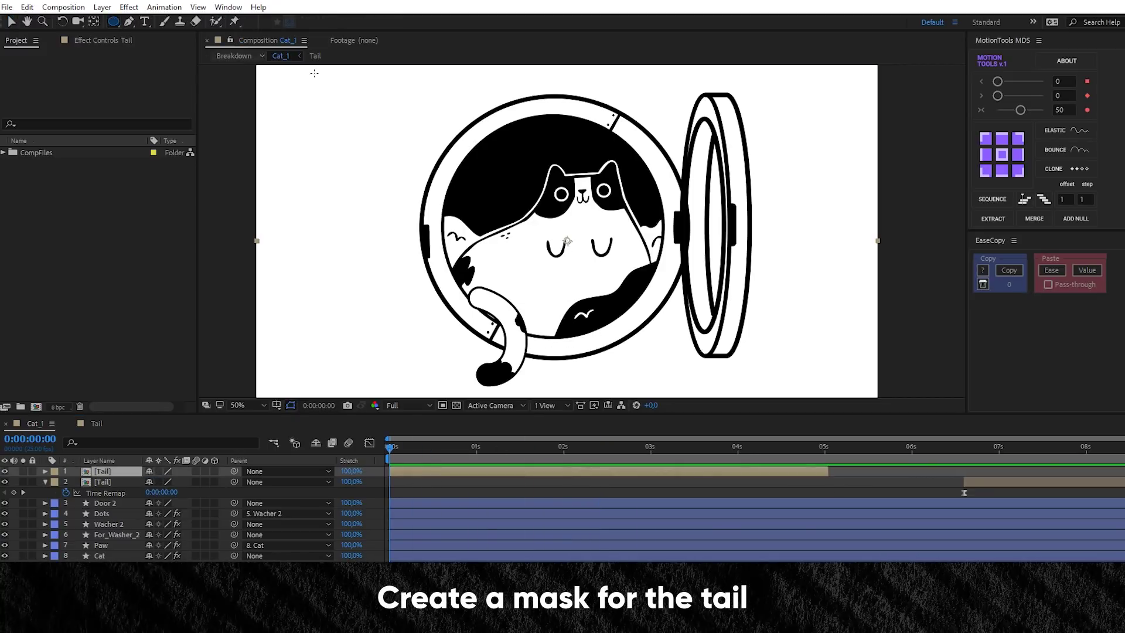
pyautogui.moveTo(554, 230); pyautogui.dragTo(665, 339)
pyautogui.press('v')
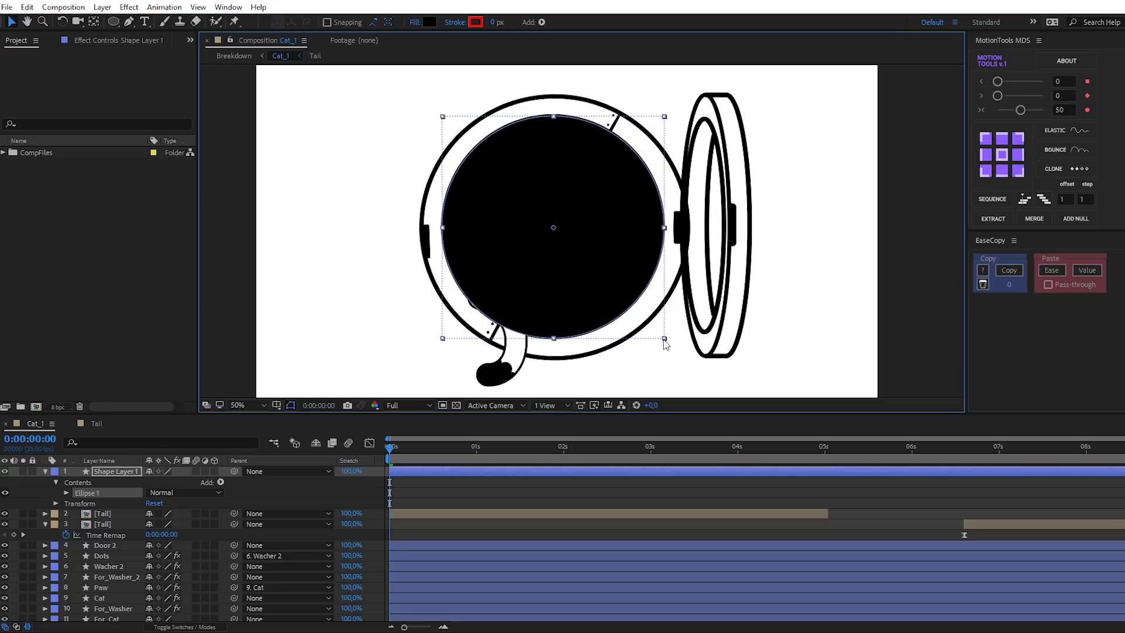
pyautogui.click(45, 471)
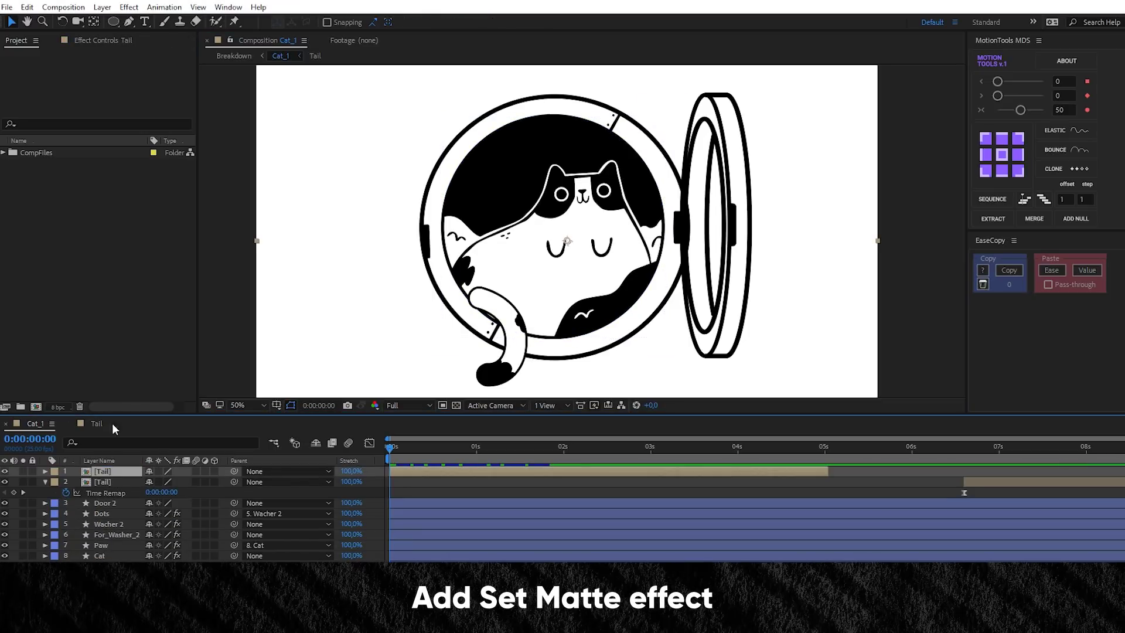
# Step: Apply Set Matte to the Tail layer, taking its matte from the Mask_tail layer
pyautogui.click(129, 8)
pyautogui.moveTo(194, 109)
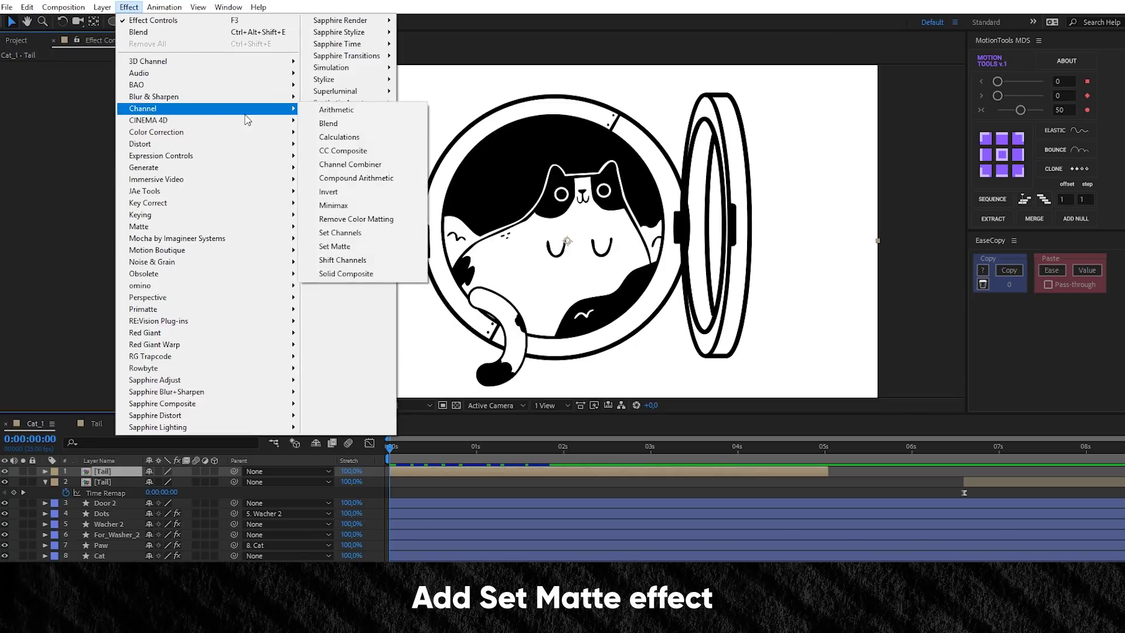
pyautogui.click(353, 246)
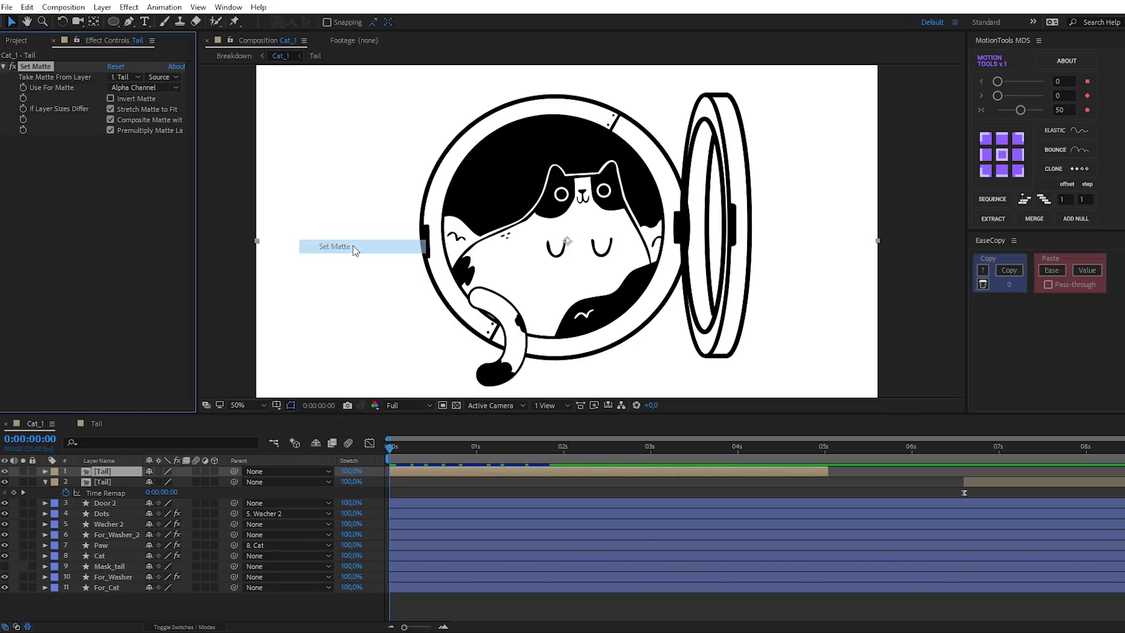
pyautogui.click(139, 77)
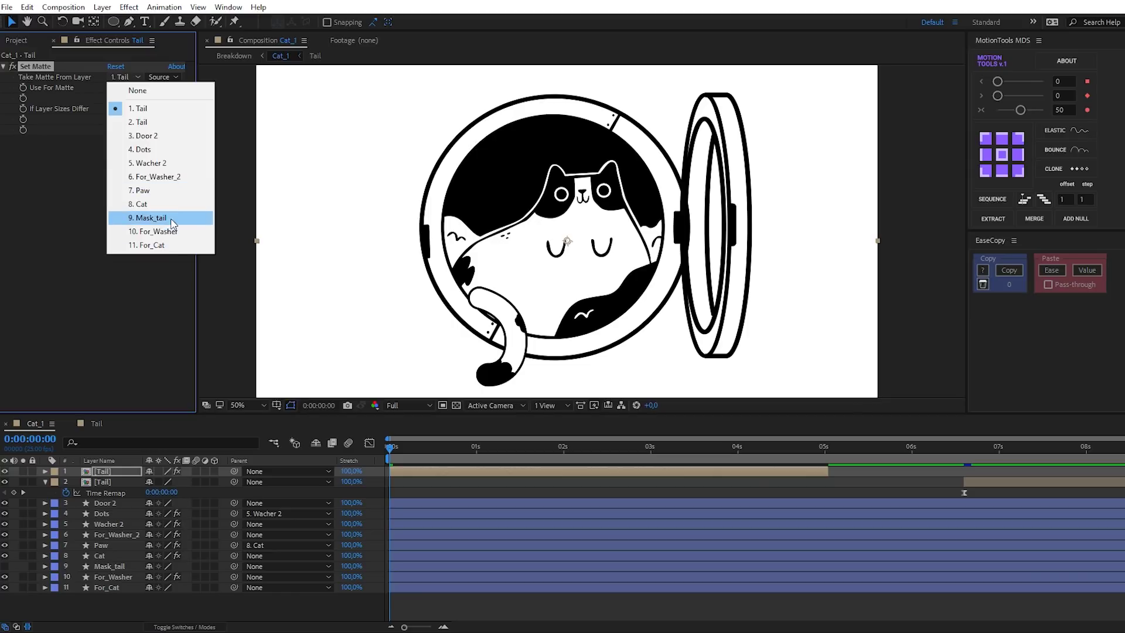
pyautogui.click(169, 218)
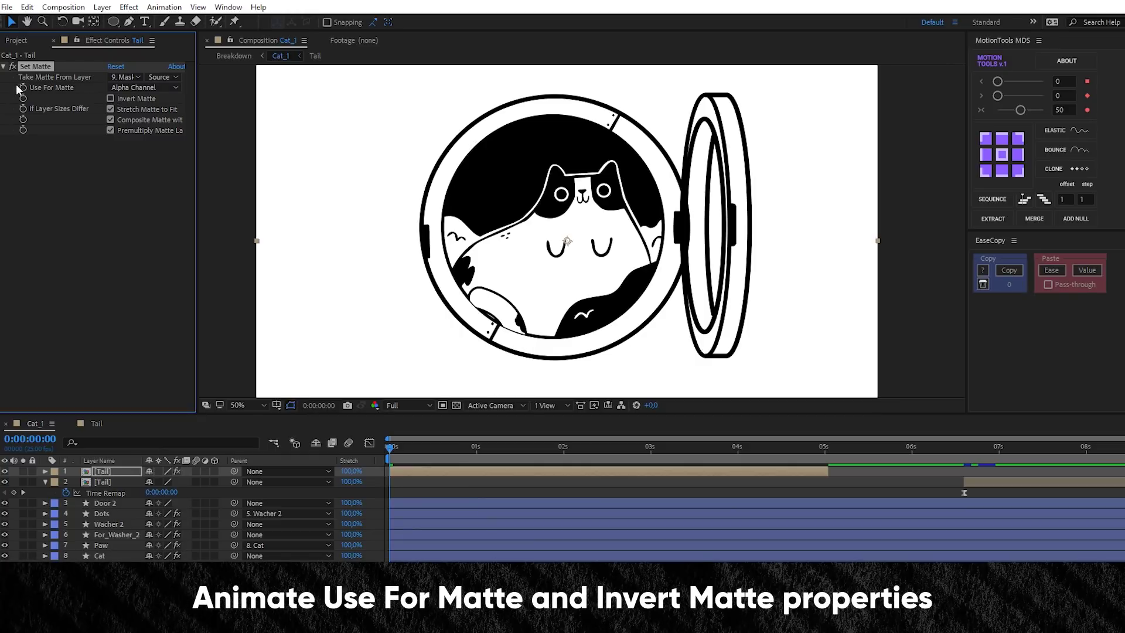
# Step: Keyframe Set Matte's Use For Matte and Invert Matte switches and shift them to about 1 second
pyautogui.click(23, 87)
pyautogui.click(22, 98)
pyautogui.click(158, 76)
pyautogui.click(158, 99)
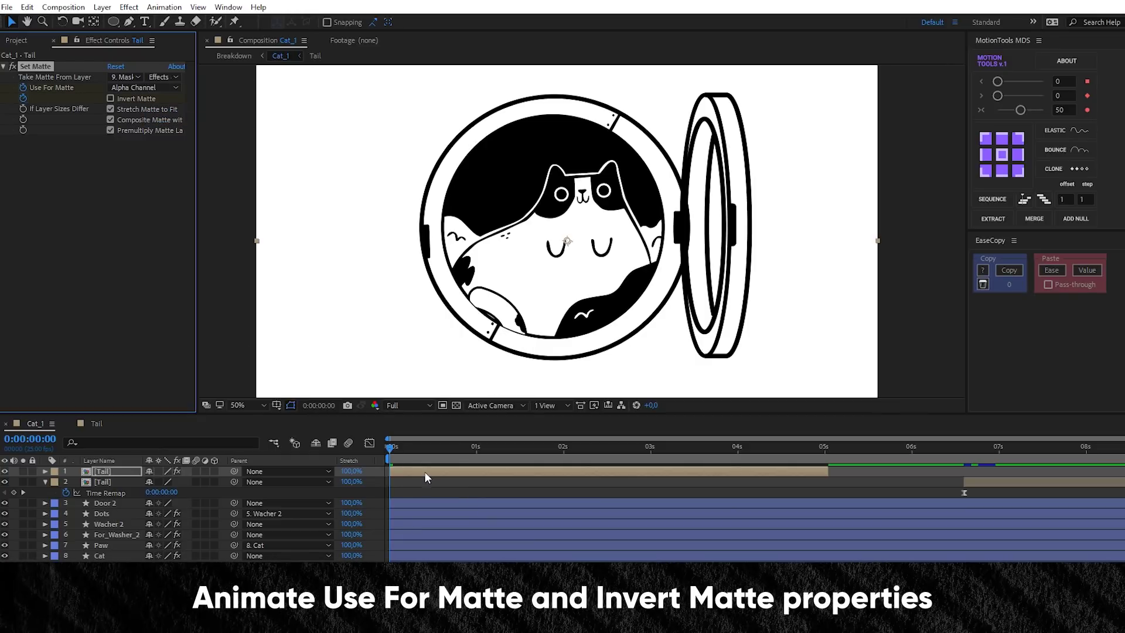
pyautogui.press('u')
pyautogui.moveTo(386, 509); pyautogui.dragTo(485, 507)
pyautogui.moveTo(484, 446); pyautogui.dragTo(509, 461)
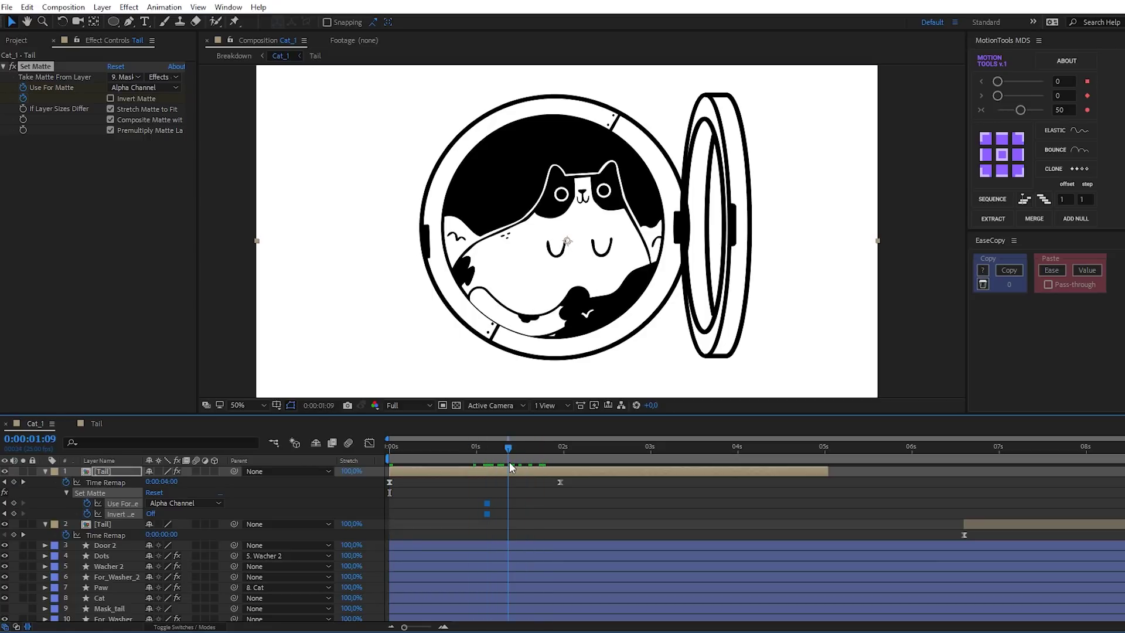
# Step: Set the Mask_tail ellipse size to 585
pyautogui.scroll(-1, 146, 580)
pyautogui.click(107, 593)
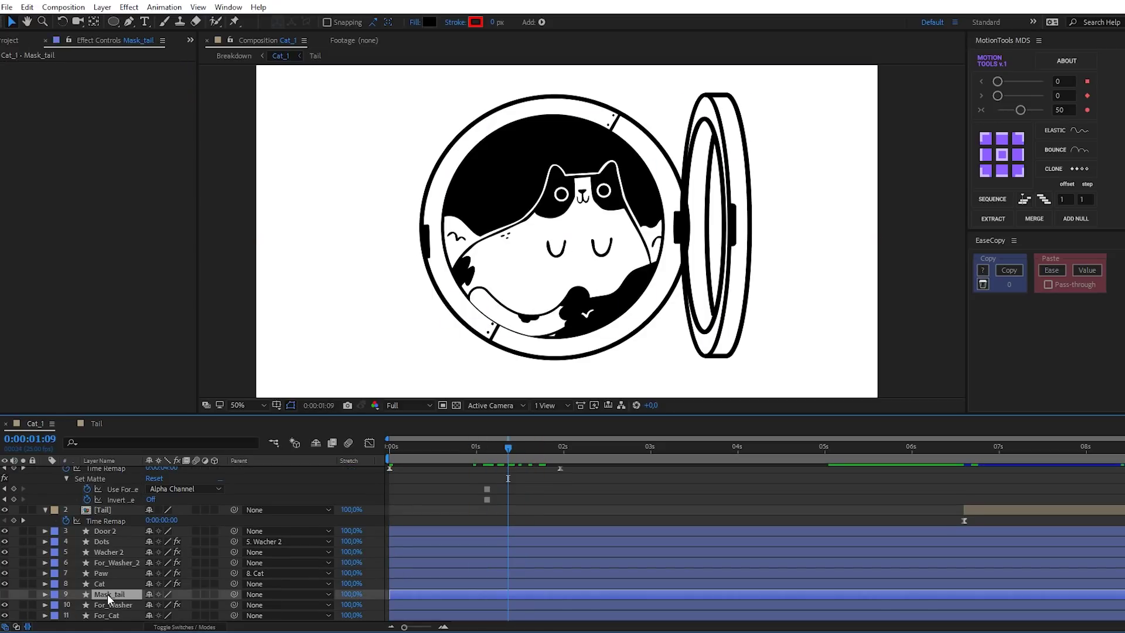
pyautogui.click(45, 595)
pyautogui.scroll(-3, 146, 574)
pyautogui.click(56, 531)
pyautogui.click(66, 542)
pyautogui.click(77, 553)
pyautogui.click(186, 563)
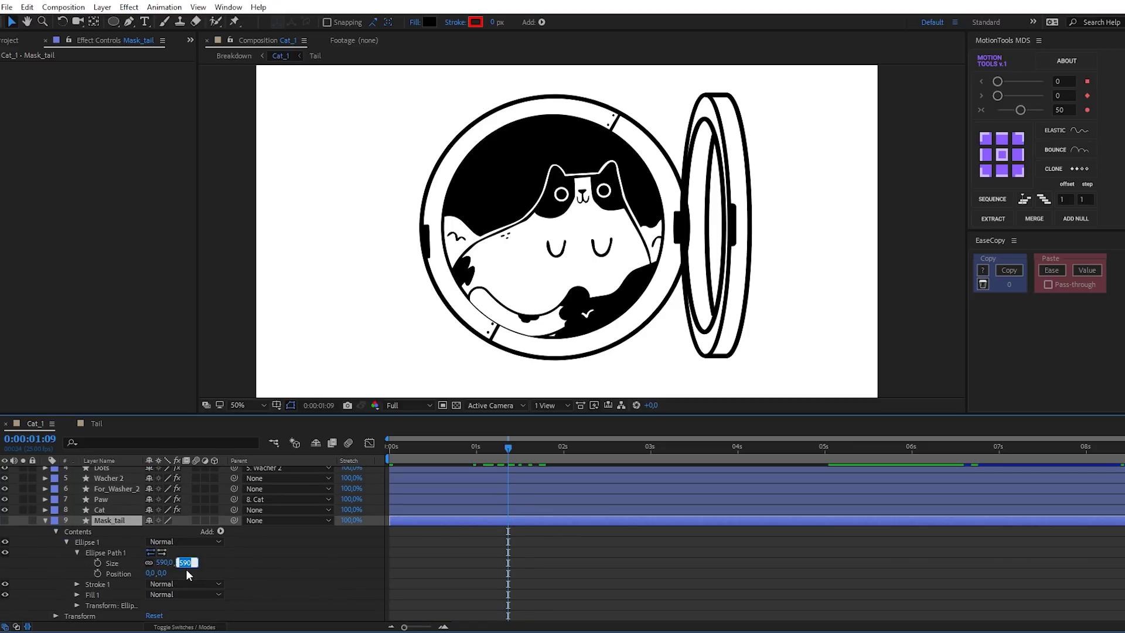
pyautogui.write('585,')
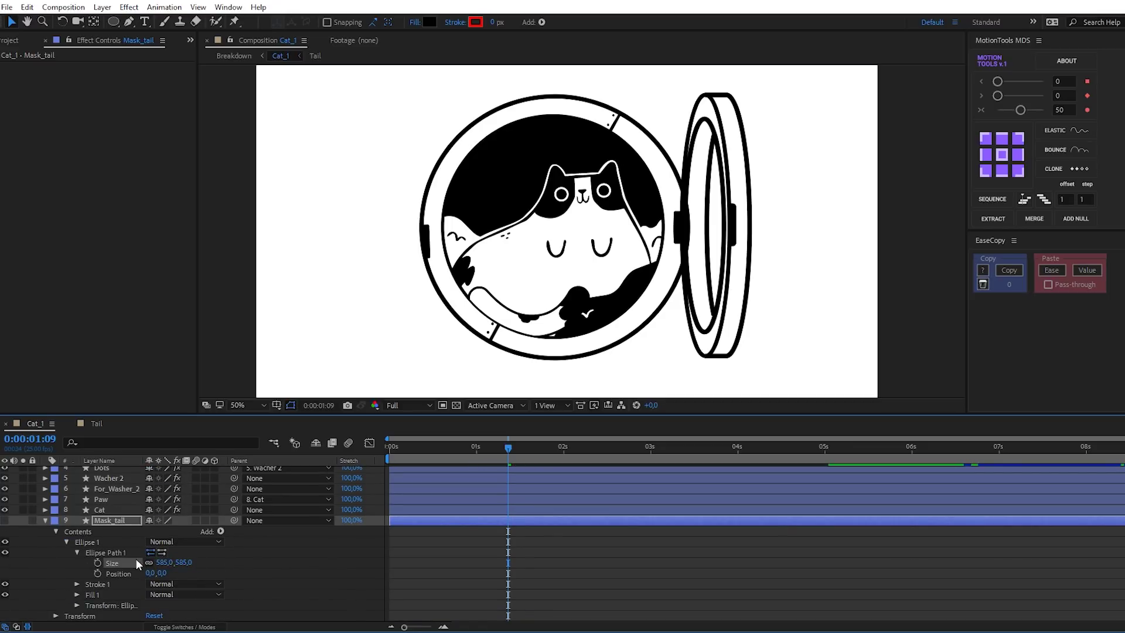
pyautogui.press('Return')
pyautogui.press('u')
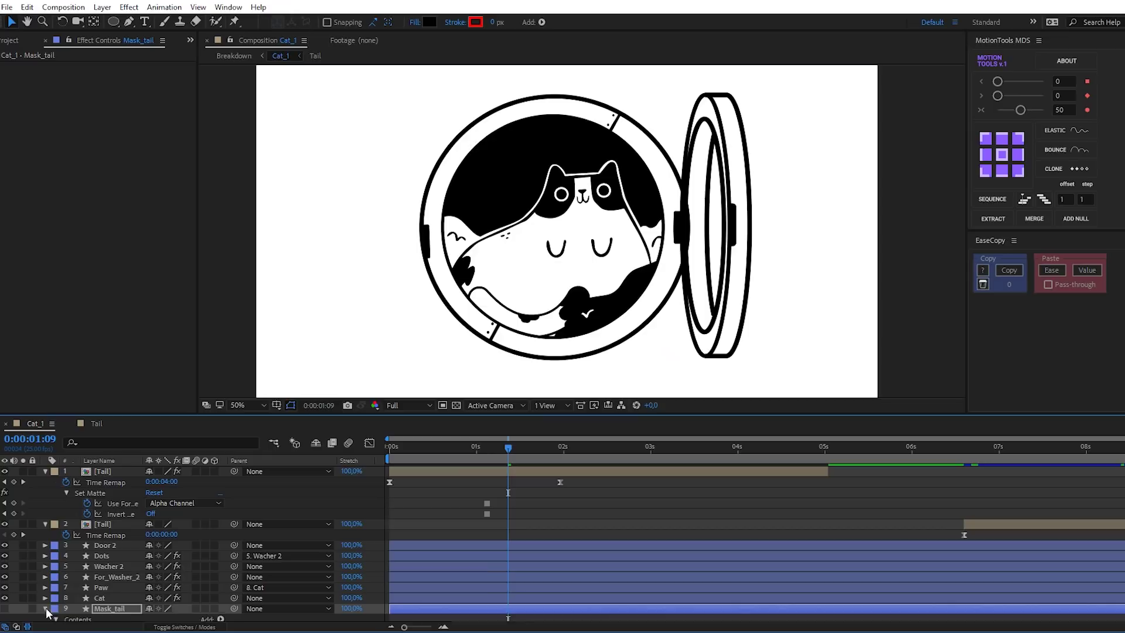
# Step: Turn Use For Matte off on the Tail layer at 0:00:00:20 and preview the result
pyautogui.moveTo(472, 447); pyautogui.dragTo(484, 447)
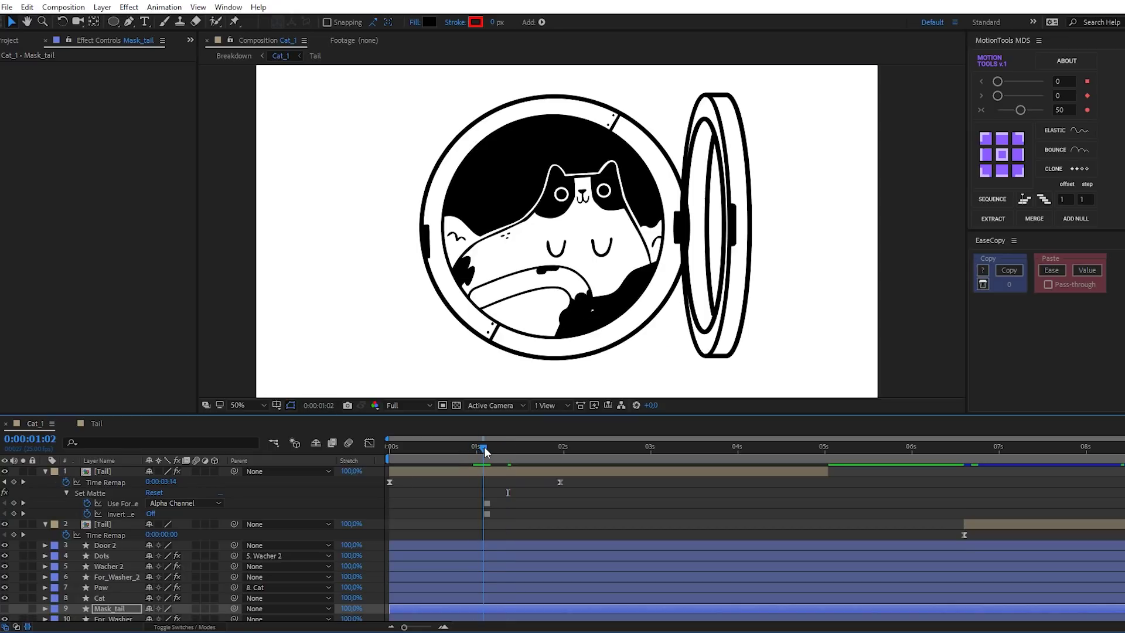
pyautogui.click(410, 474)
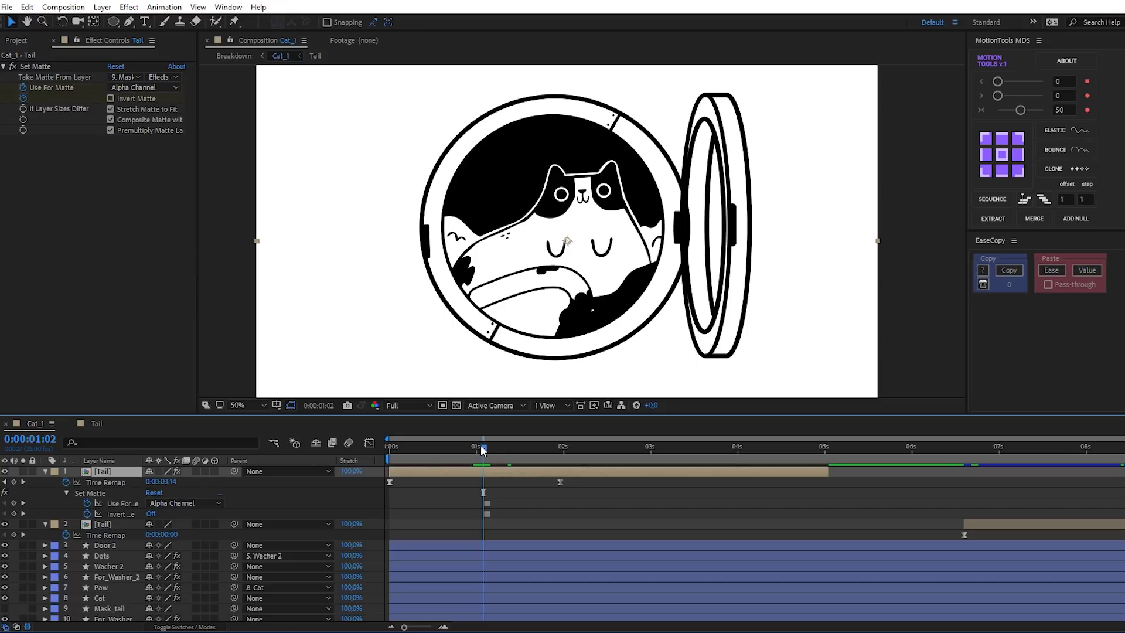
pyautogui.moveTo(480, 448); pyautogui.dragTo(458, 455)
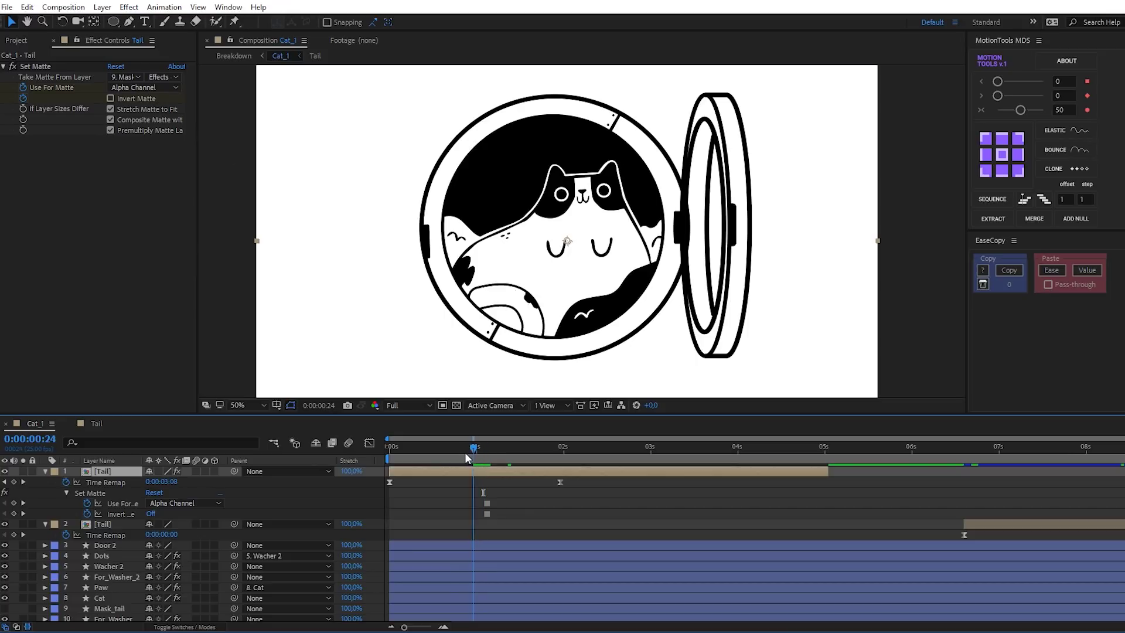
pyautogui.click(129, 88)
pyautogui.click(157, 227)
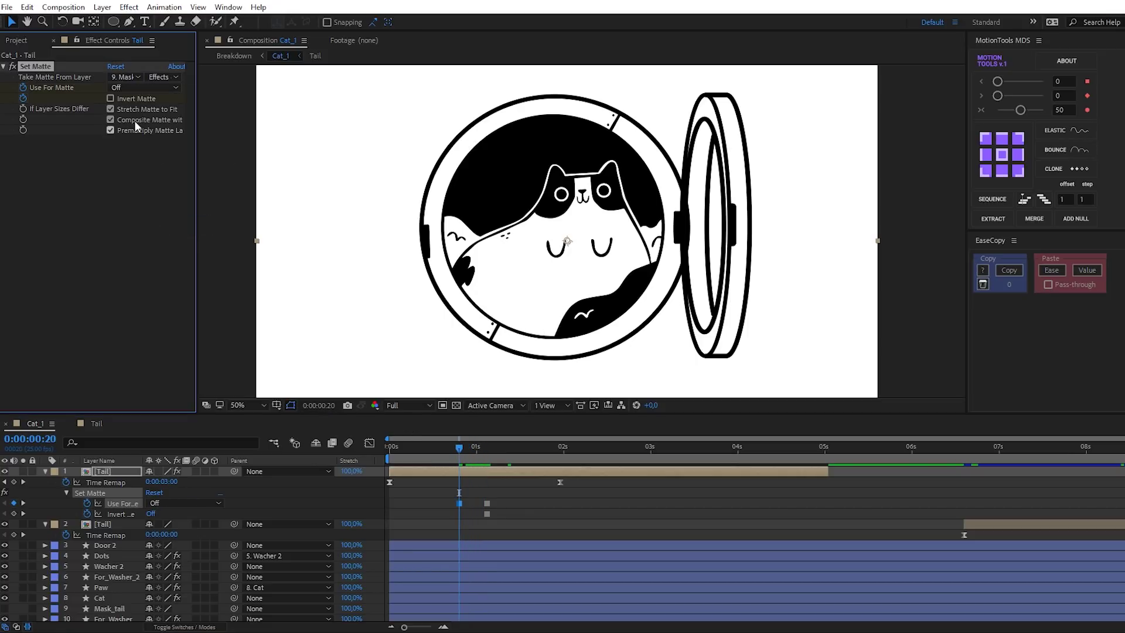
pyautogui.click(433, 502)
pyautogui.press('space')
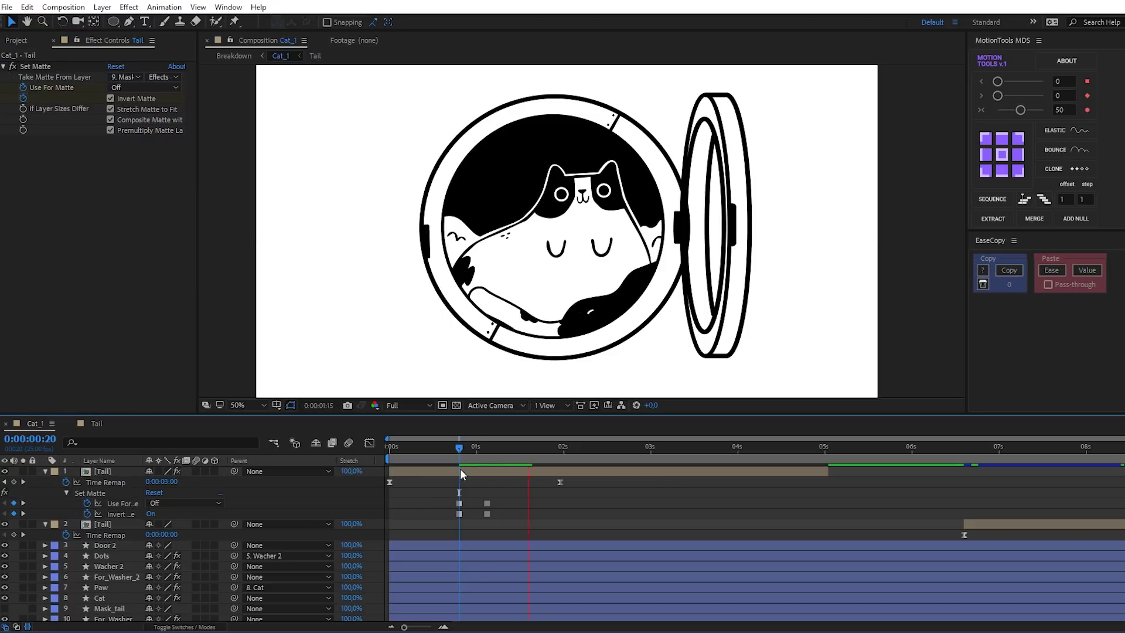
pyautogui.moveTo(459, 449); pyautogui.dragTo(332, 449)
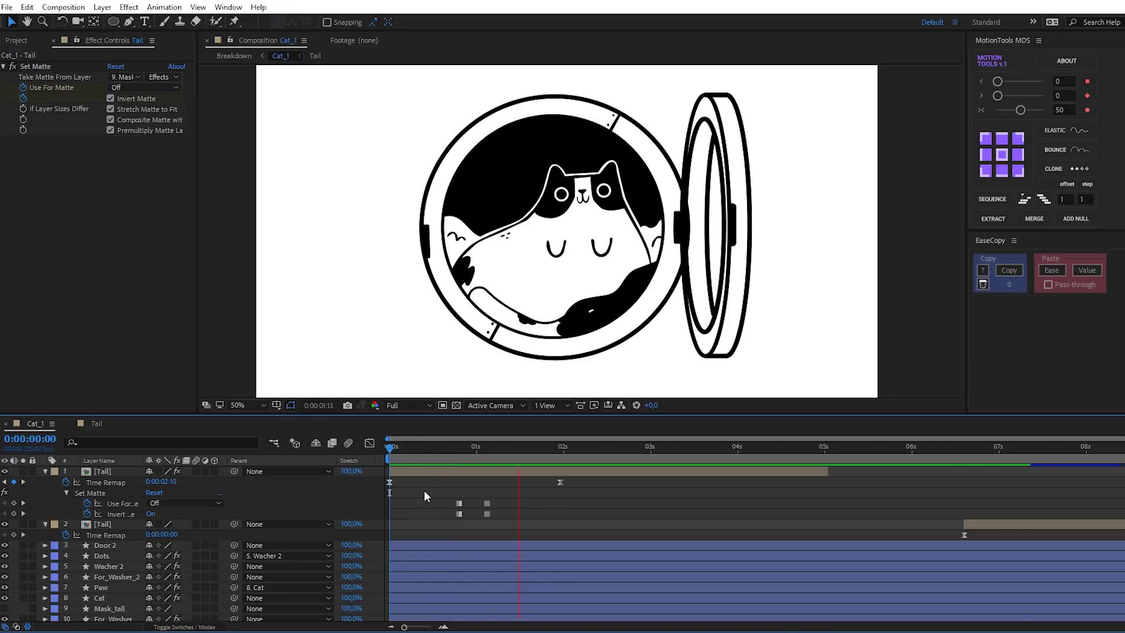
# Step: Paste the four Set Matte keyframes onto the second Tail layer
pyautogui.moveTo(437, 448); pyautogui.dragTo(975, 454)
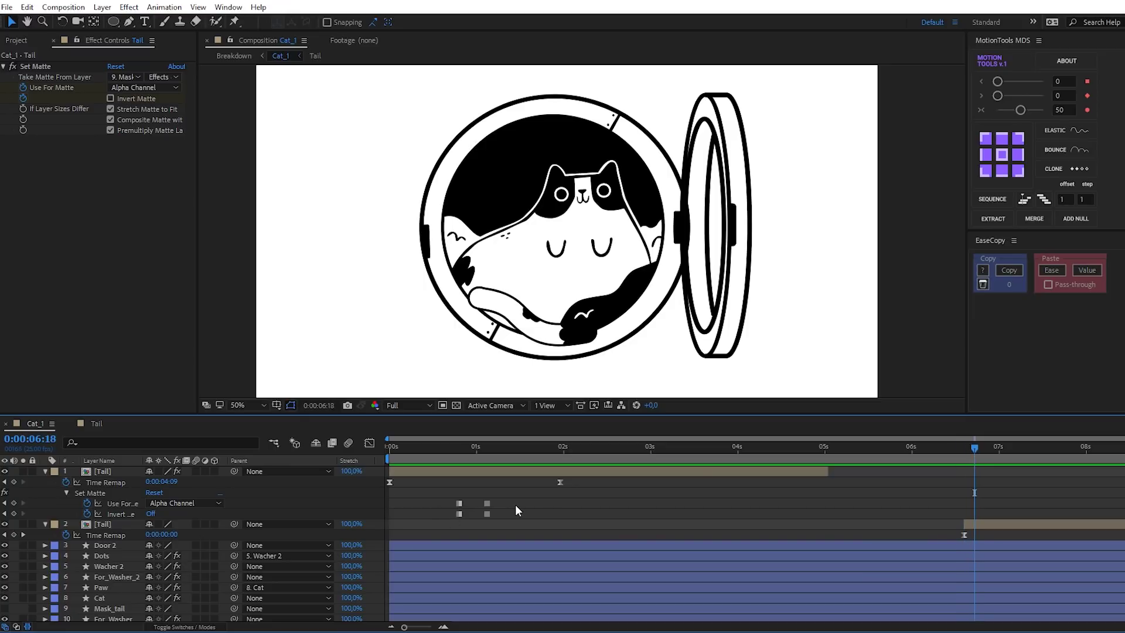
pyautogui.moveTo(515, 504); pyautogui.dragTo(439, 517)
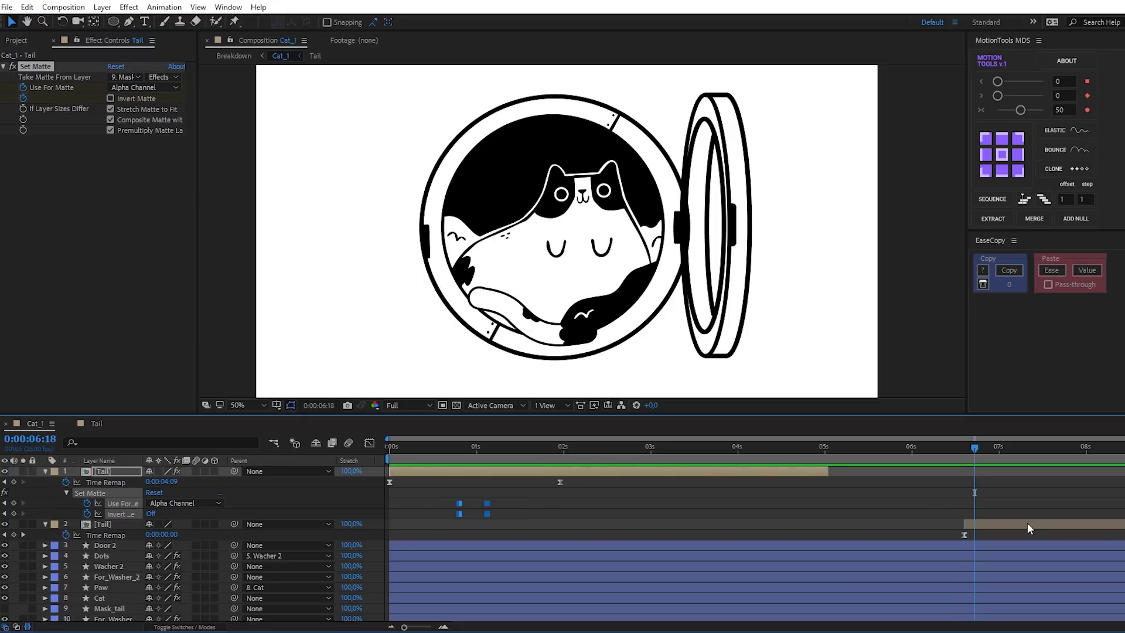
pyautogui.click(1030, 527)
pyautogui.hotkey('ctrl', 'v')
pyautogui.click(930, 511)
pyautogui.press('space')
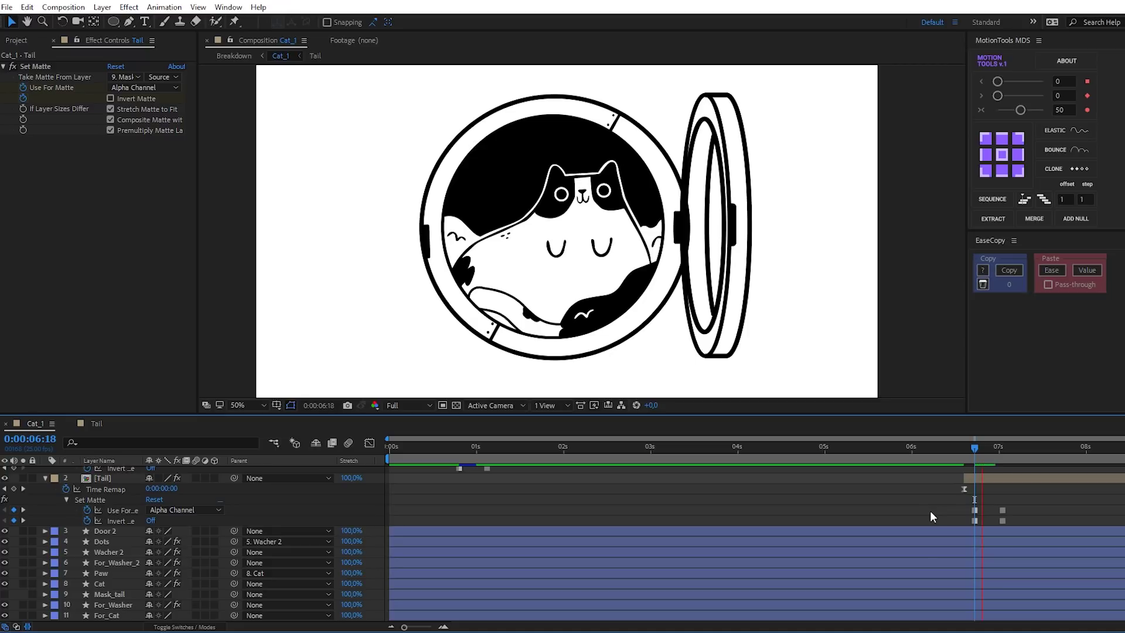
# Step: Move the second Tail layer's matte keyframes to around 7 seconds and preview the tail swap
pyautogui.click(1042, 441)
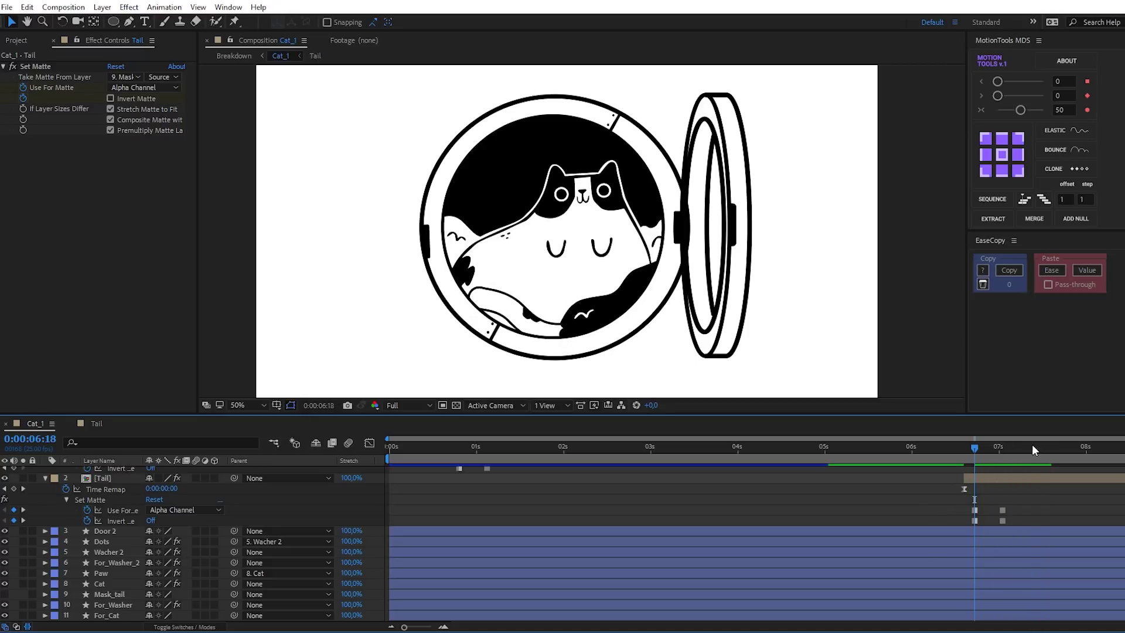
pyautogui.click(1004, 510)
pyautogui.moveTo(1008, 514); pyautogui.dragTo(1040, 513)
pyautogui.moveTo(912, 447); pyautogui.dragTo(860, 448)
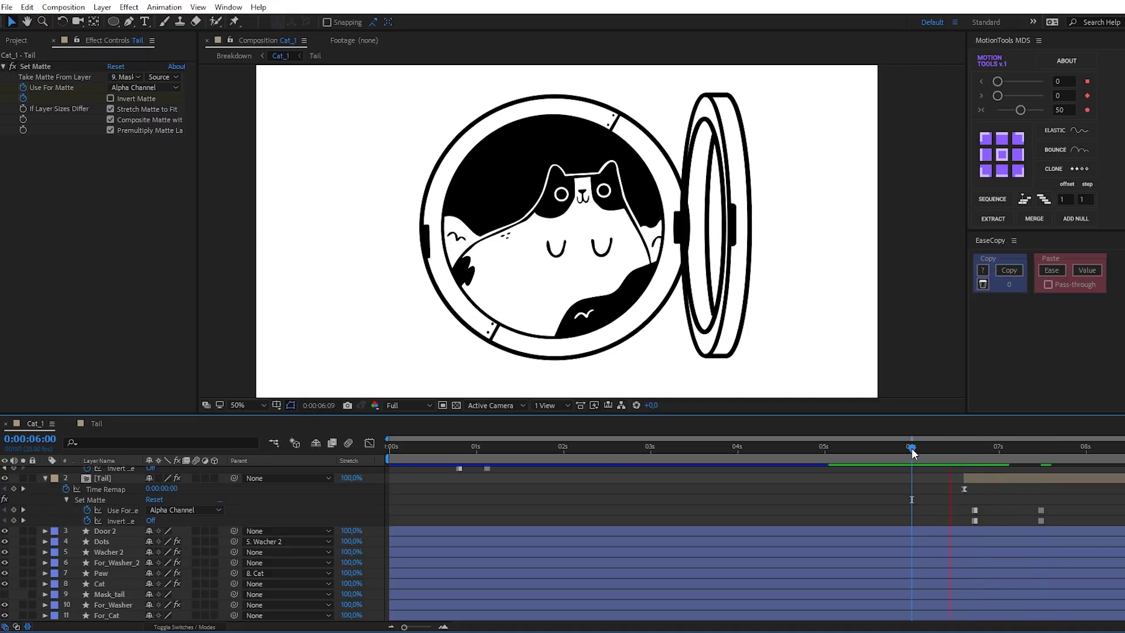
pyautogui.scroll(2, 831, 501)
pyautogui.click(832, 503)
pyautogui.click(829, 449)
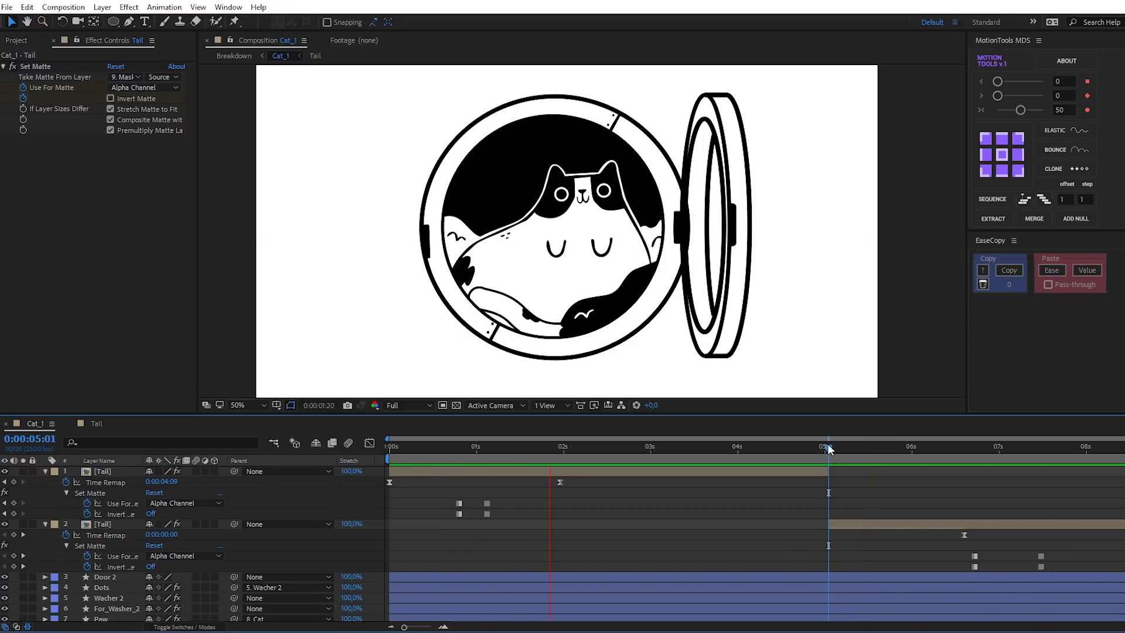
pyautogui.press('space')
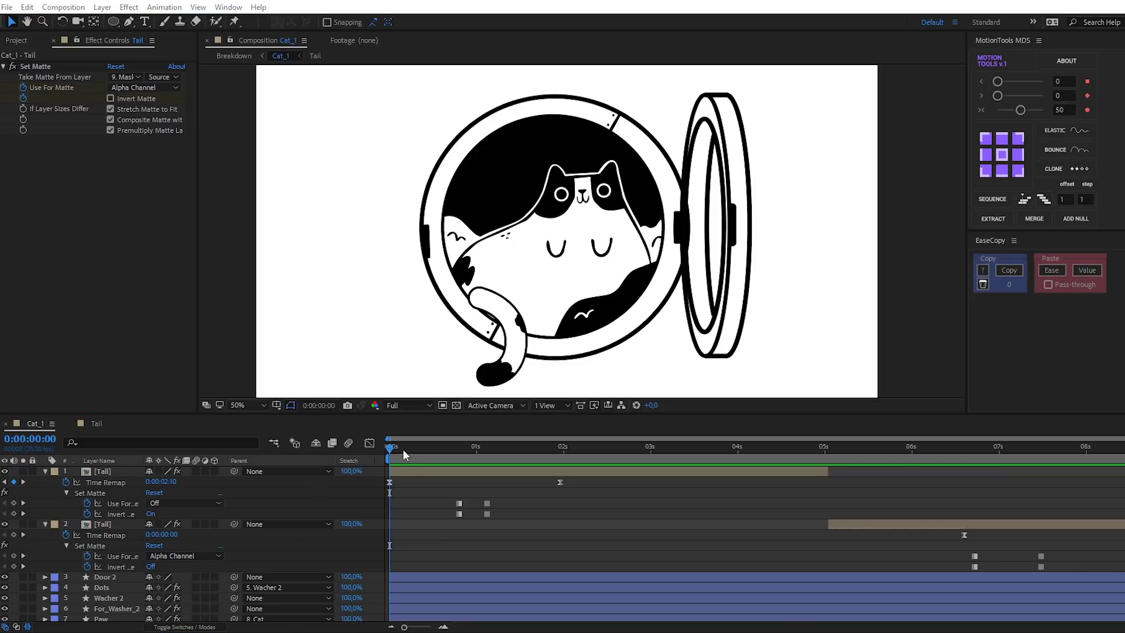
pyautogui.moveTo(403, 448)
pyautogui.mouseDown()
pyautogui.moveTo(501, 459)
pyautogui.moveTo(407, 466)
pyautogui.mouseUp()
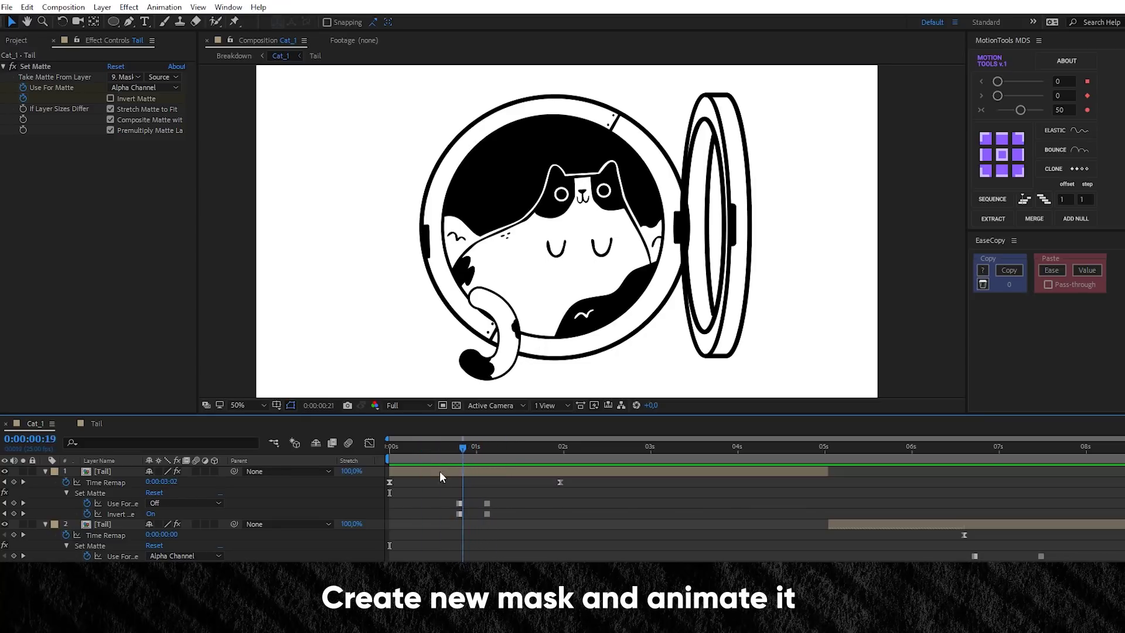
# Step: Begin a Pen-tool mask on the first Tail layer, placing its first point on the tail
pyautogui.click(406, 468)
pyautogui.scroll(4, 521, 236)
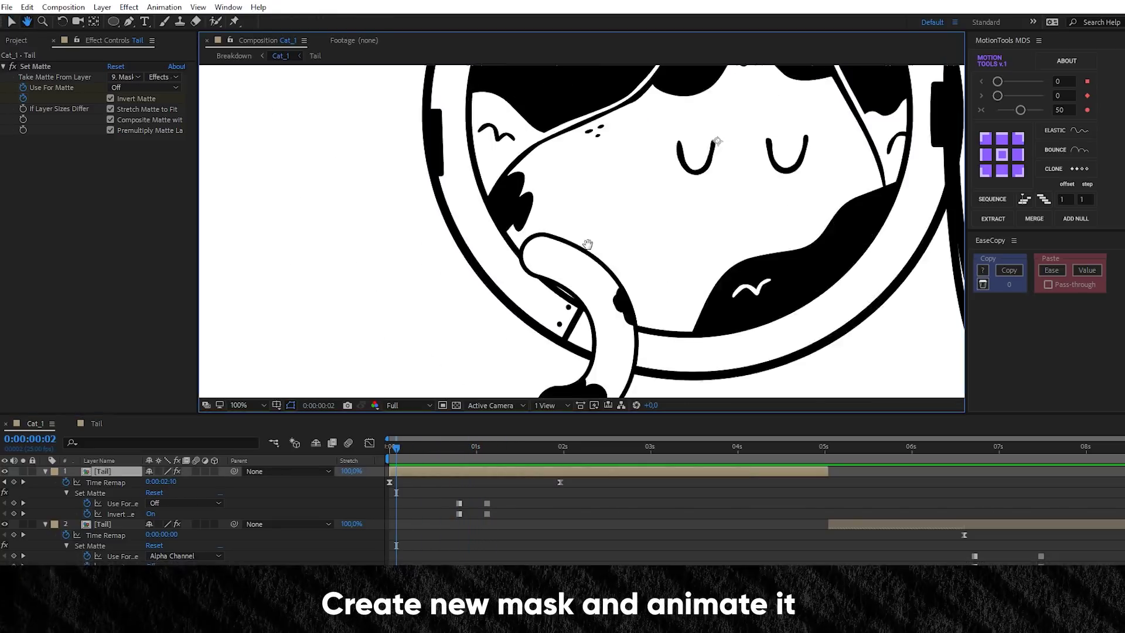
pyautogui.click(129, 21)
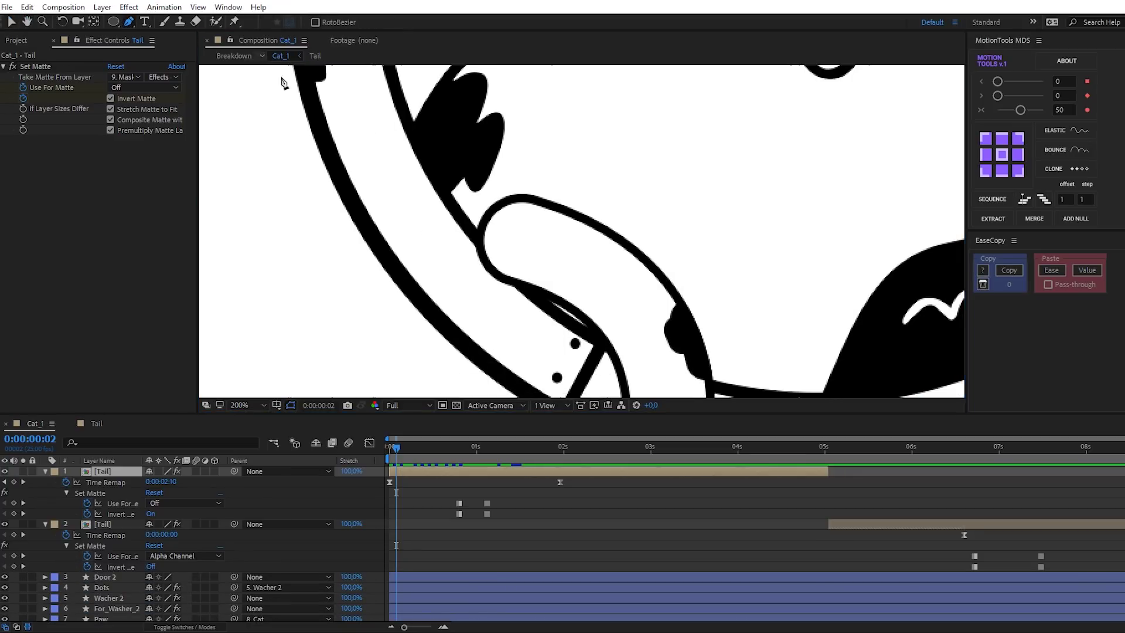
pyautogui.click(535, 299)
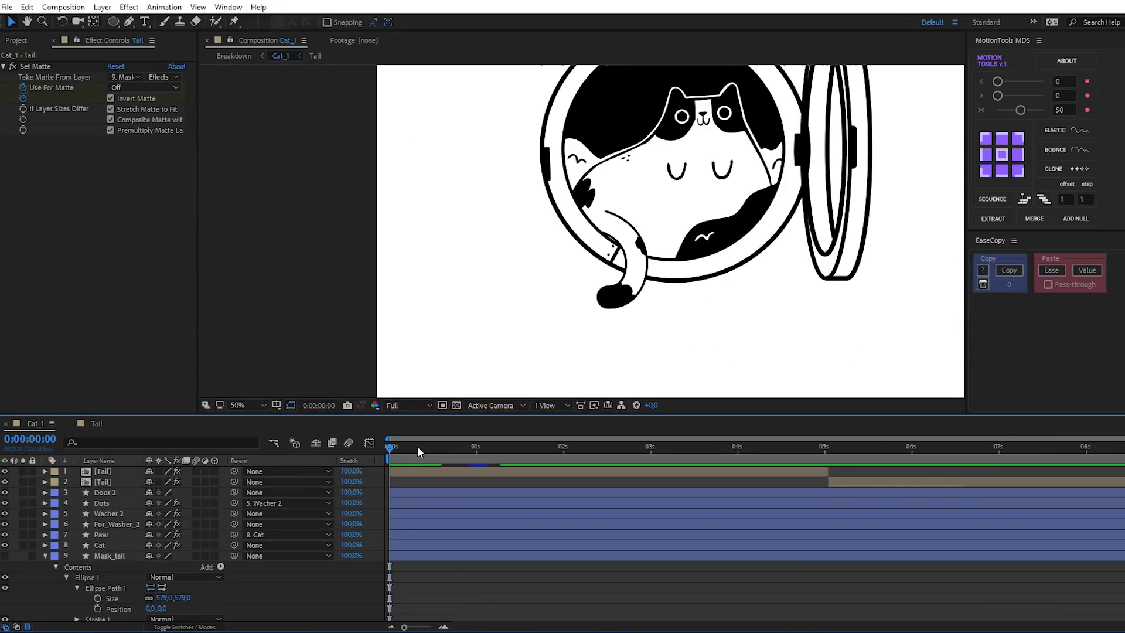
pyautogui.moveTo(417, 445); pyautogui.dragTo(528, 445)
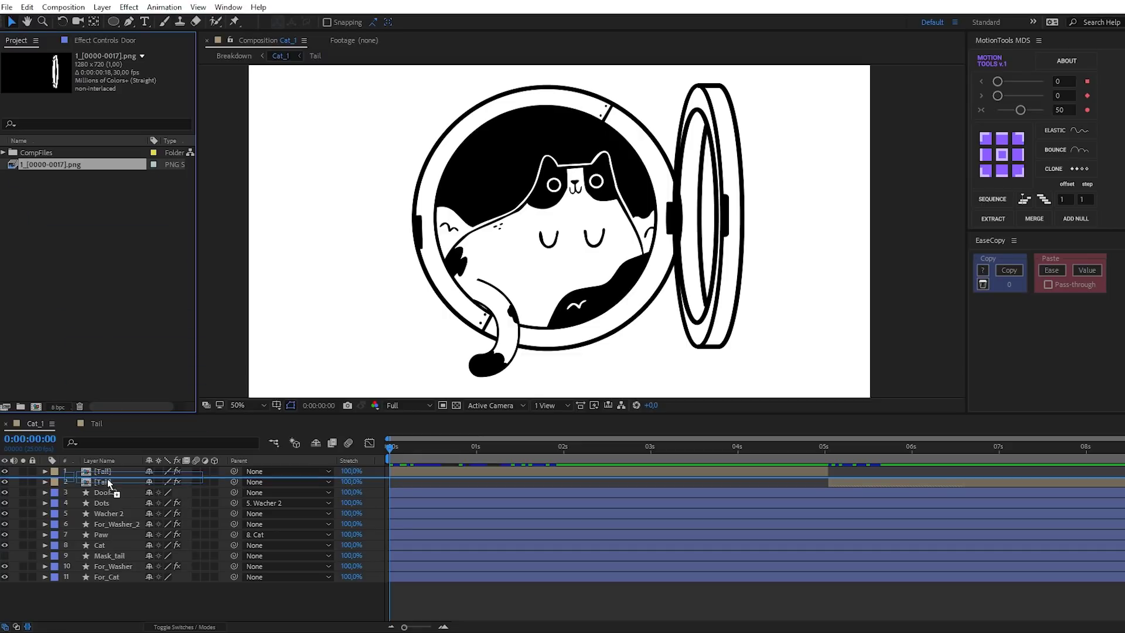
# Step: Place the 1_[0000-0017].png ring sequence at the top of Cat_1 and solo it
pyautogui.moveTo(91, 278); pyautogui.dragTo(115, 471)
pyautogui.click(404, 448)
pyautogui.moveTo(407, 458); pyautogui.dragTo(389, 458)
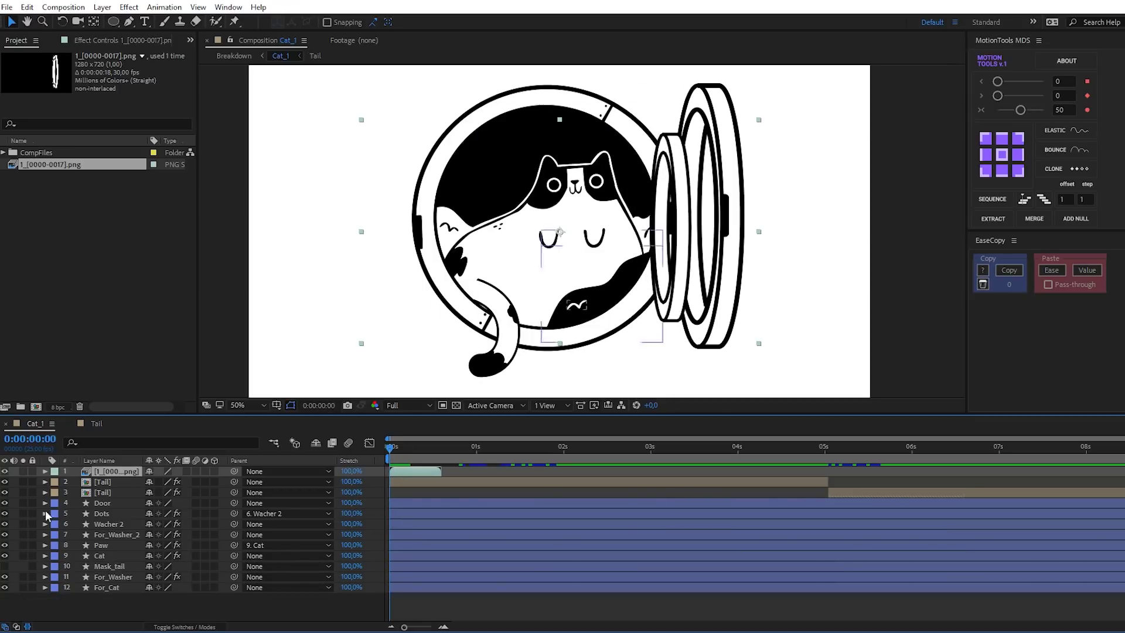
pyautogui.click(23, 471)
pyautogui.moveTo(390, 449)
pyautogui.mouseDown()
pyautogui.moveTo(438, 454)
pyautogui.moveTo(388, 462)
pyautogui.mouseUp()
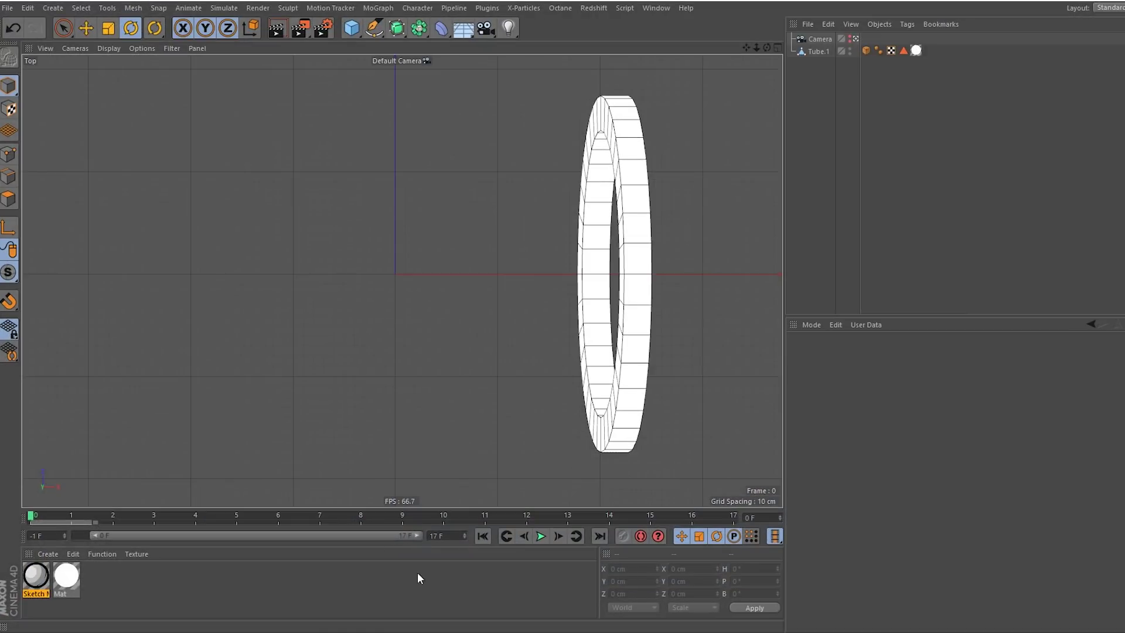
pyautogui.click(539, 536)
pyautogui.moveTo(236, 516); pyautogui.dragTo(196, 516)
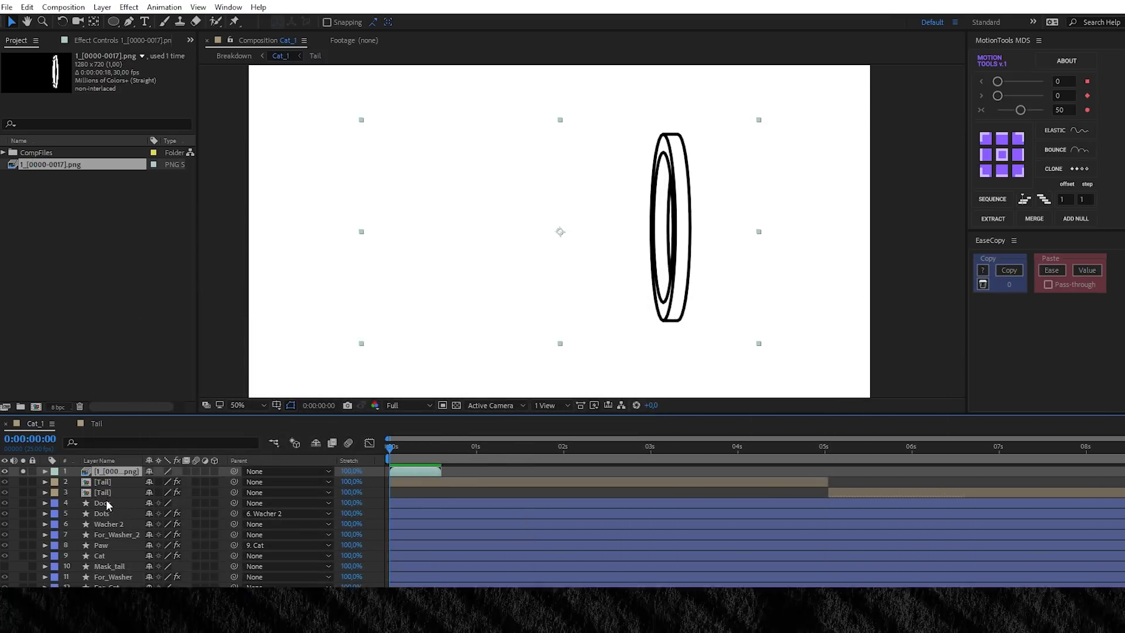
# Step: Pre-compose the Door layer and ring sequence into a new Door composition
pyautogui.click(106, 501)
pyautogui.keyDown('ctrl'); pyautogui.click(115, 472); pyautogui.keyUp('ctrl')
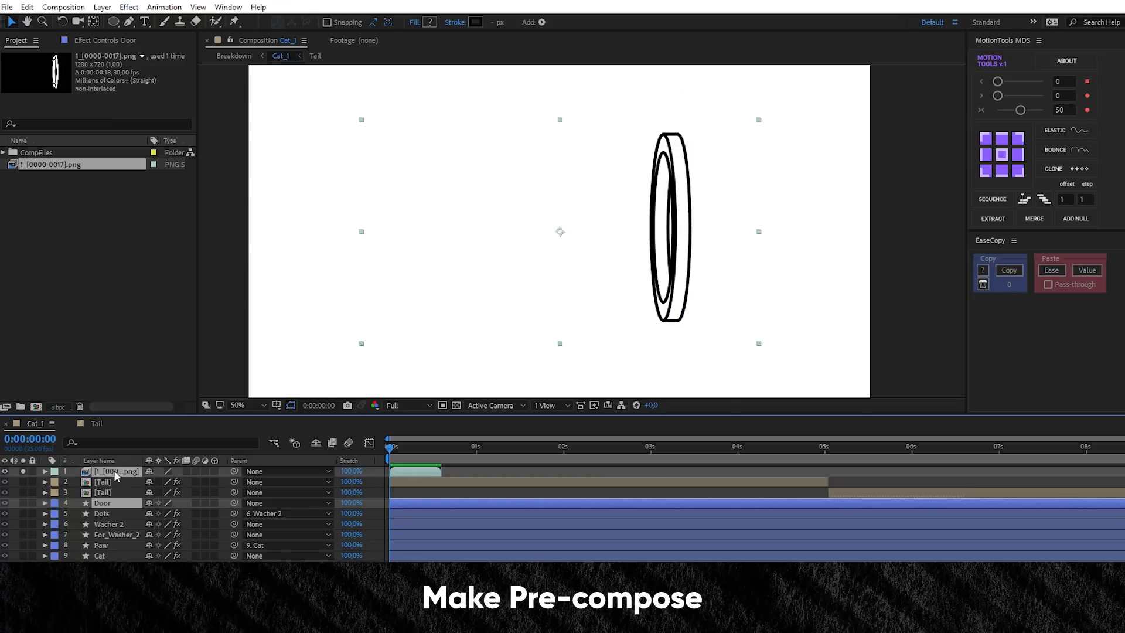
pyautogui.rightClick(114, 472)
pyautogui.click(134, 432)
# Step: Scale the ring sequence layer to 144% and preview it turning to face front
pyautogui.click(115, 472)
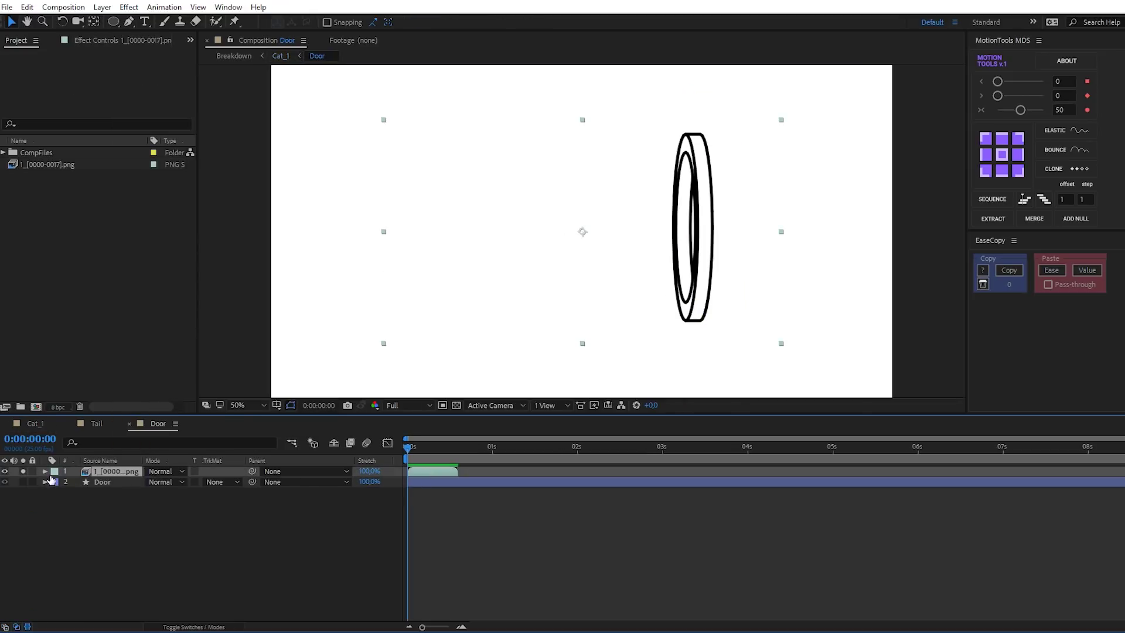
pyautogui.press('s')
pyautogui.moveTo(165, 482); pyautogui.dragTo(188, 482)
pyautogui.press('space')
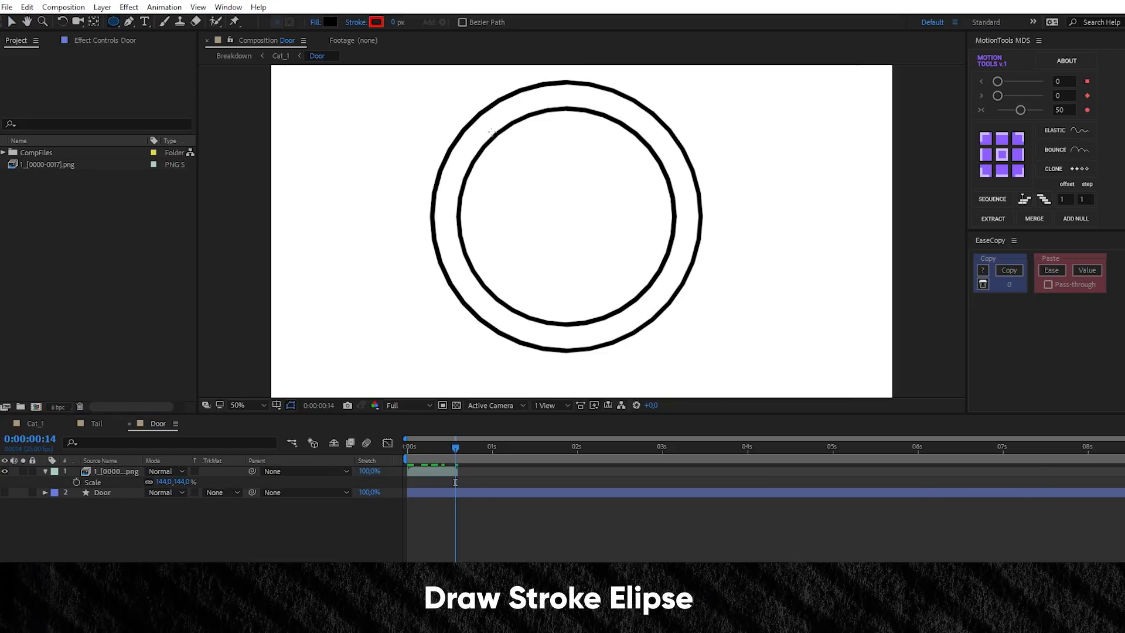
# Step: Draw an ellipse over the ring's inner edge with no fill and a 15 px red stroke
pyautogui.moveTo(458, 108); pyautogui.dragTo(679, 329)
pyautogui.press('v')
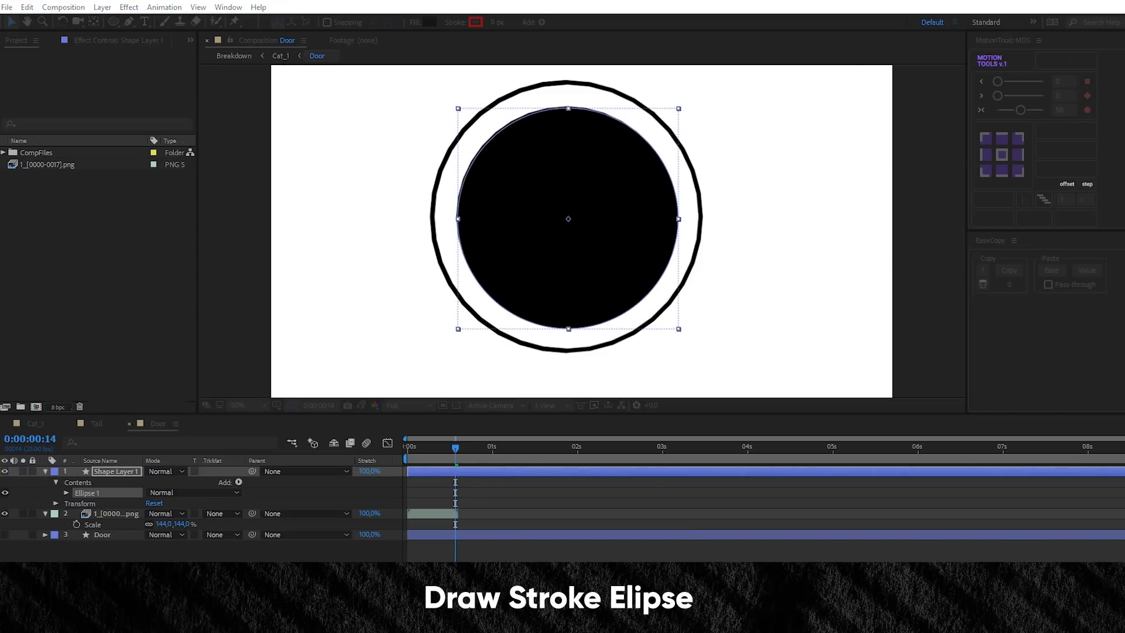
pyautogui.keyDown('alt'); pyautogui.click(429, 21); pyautogui.keyUp('alt')
pyautogui.moveTo(495, 21); pyautogui.dragTo(513, 21)
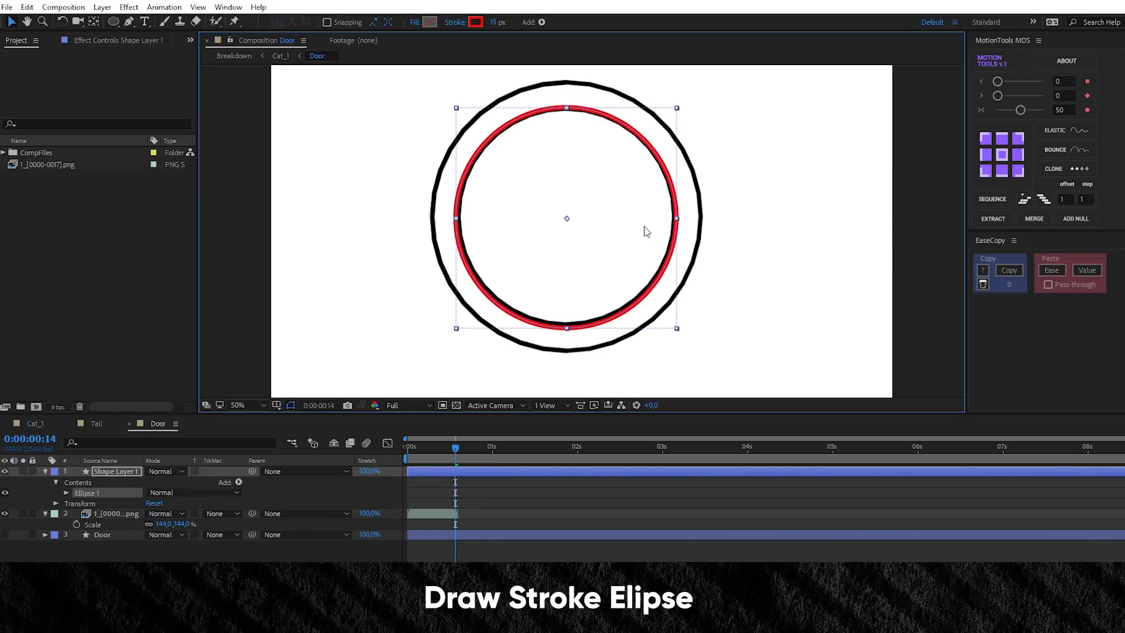
pyautogui.click(678, 321)
# Step: Convert Ellipse Path 1 into an editable bezier path
pyautogui.click(64, 492)
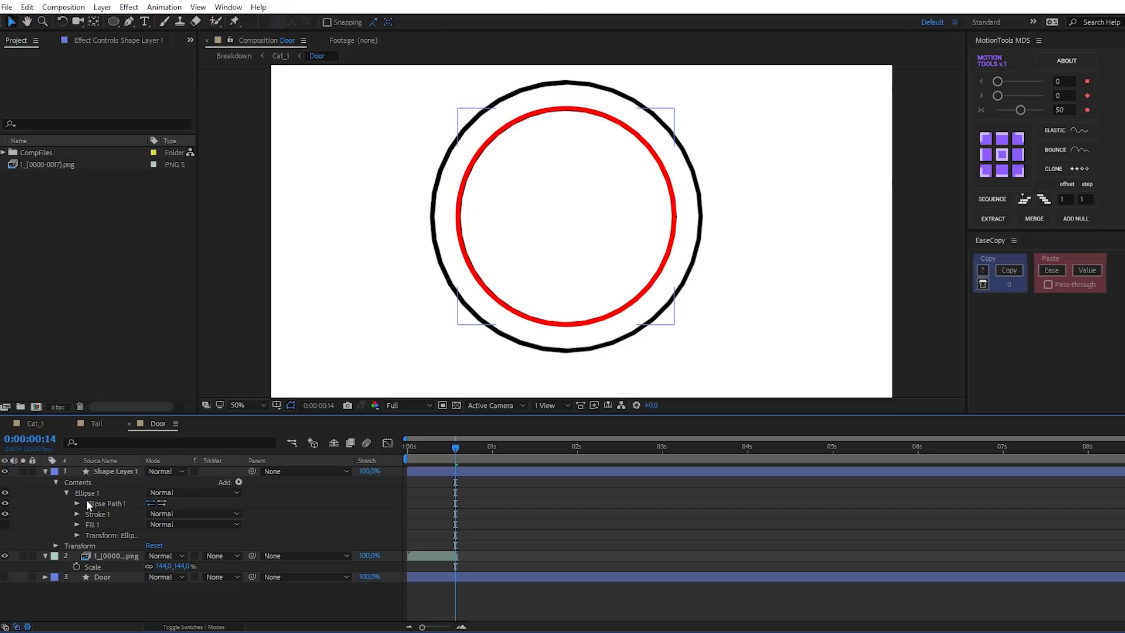
pyautogui.click(88, 503)
pyautogui.click(77, 504)
pyautogui.rightClick(106, 505)
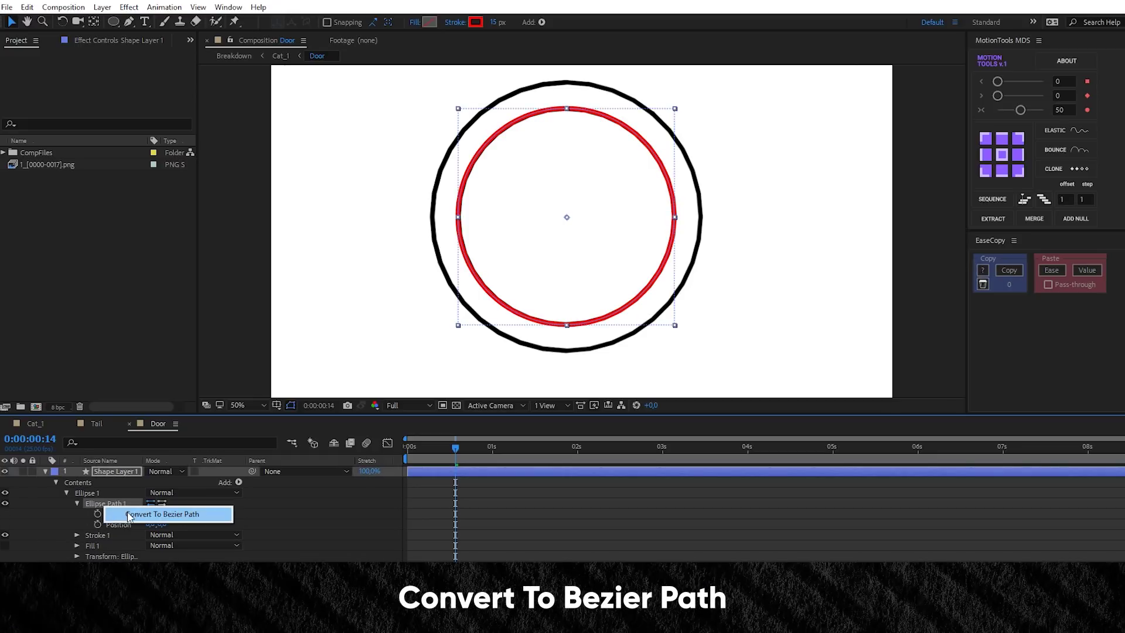
pyautogui.click(125, 513)
# Step: Duplicate the ellipse as Ellipse 2 and fit its path to the ring's outer edge
pyautogui.click(67, 493)
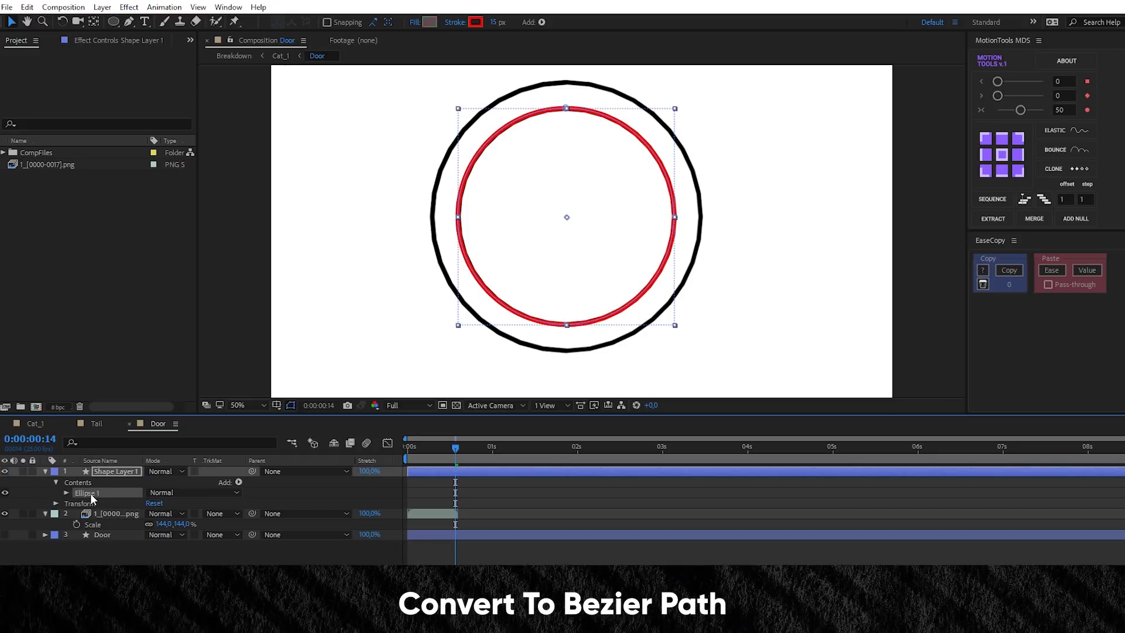
pyautogui.click(88, 493)
pyautogui.hotkey('ctrl', 'd')
pyautogui.moveTo(675, 325); pyautogui.dragTo(701, 349)
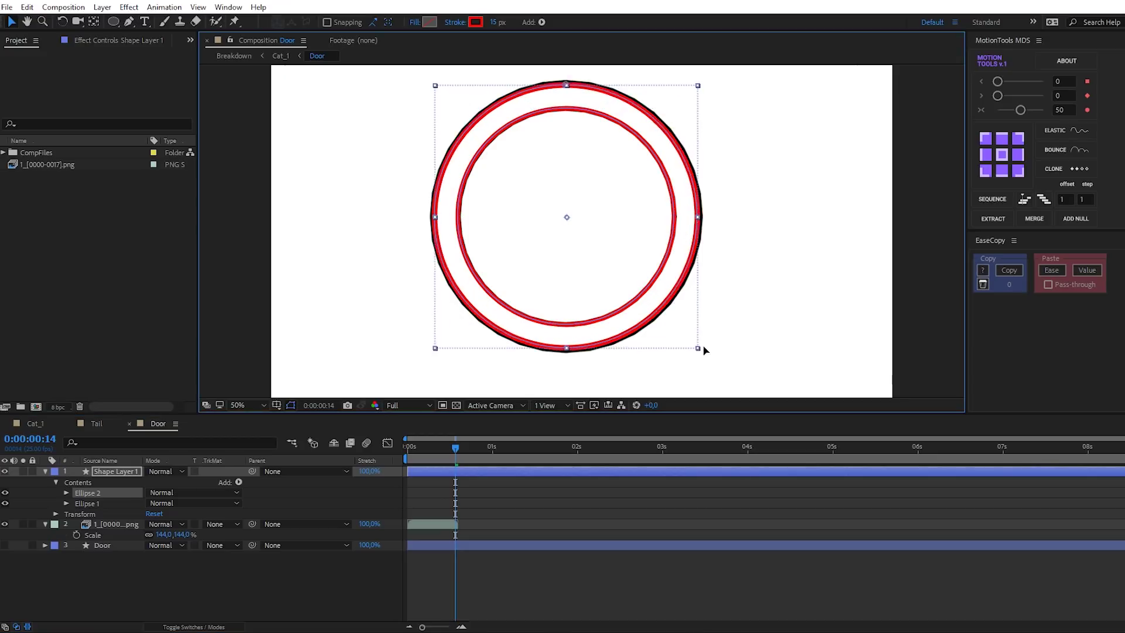
pyautogui.click(66, 493)
pyautogui.click(70, 507)
pyautogui.click(76, 504)
pyautogui.click(121, 513)
pyautogui.moveTo(675, 326); pyautogui.dragTo(701, 350)
pyautogui.click(67, 493)
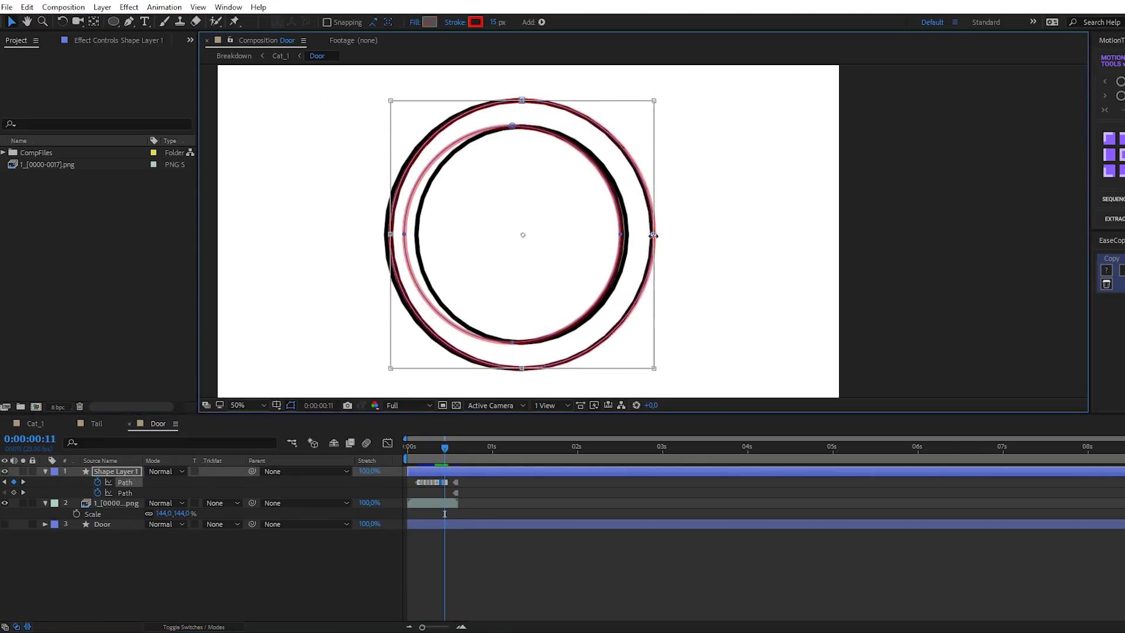
pyautogui.click(435, 450)
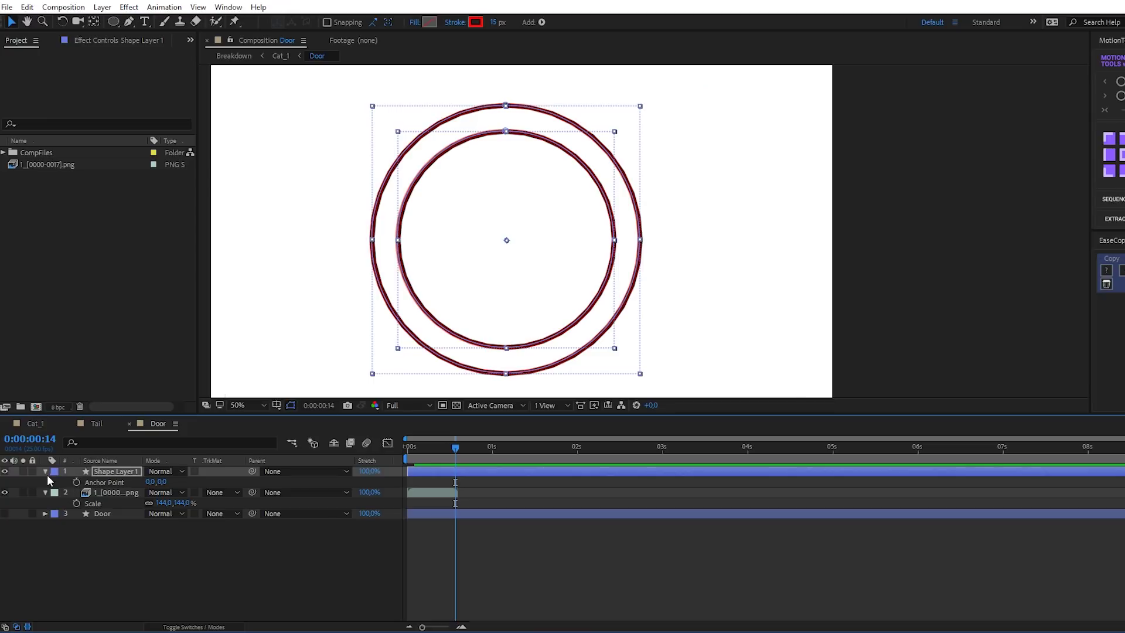
# Step: List both ellipses in the shape layer's contents and scrub to check their animation
pyautogui.click(46, 472)
pyautogui.click(56, 493)
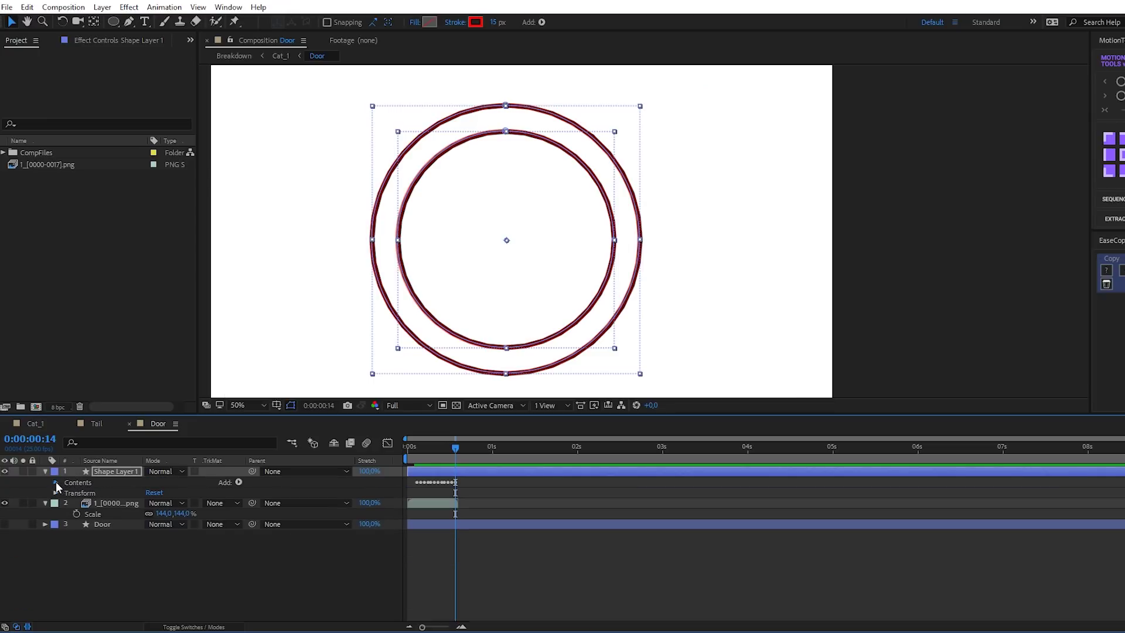
pyautogui.click(55, 482)
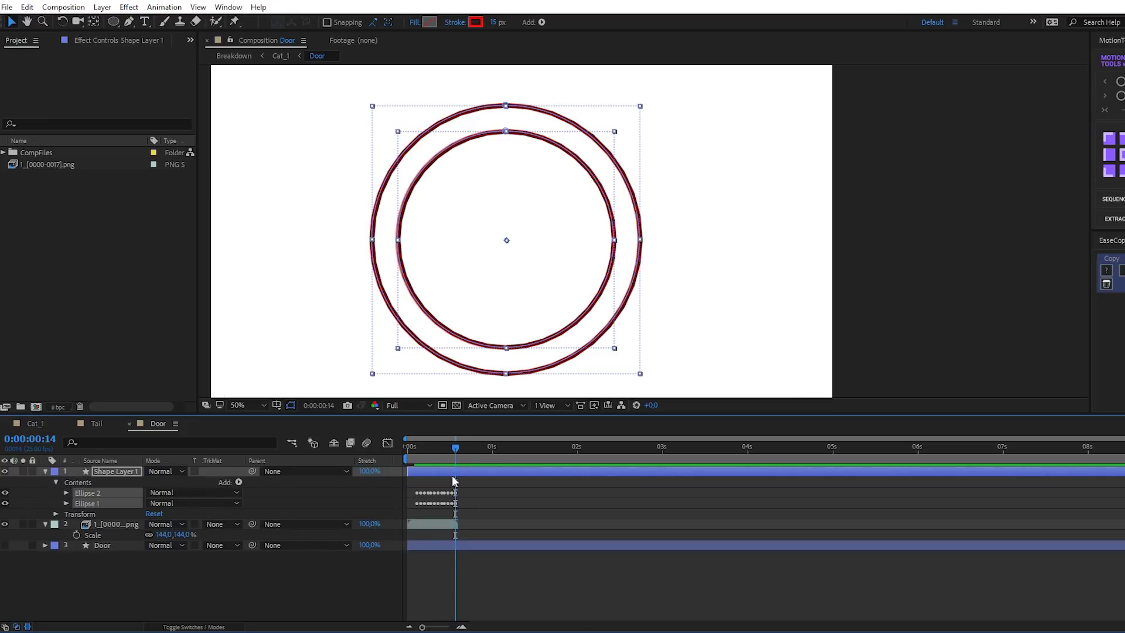
pyautogui.moveTo(450, 448); pyautogui.dragTo(455, 453)
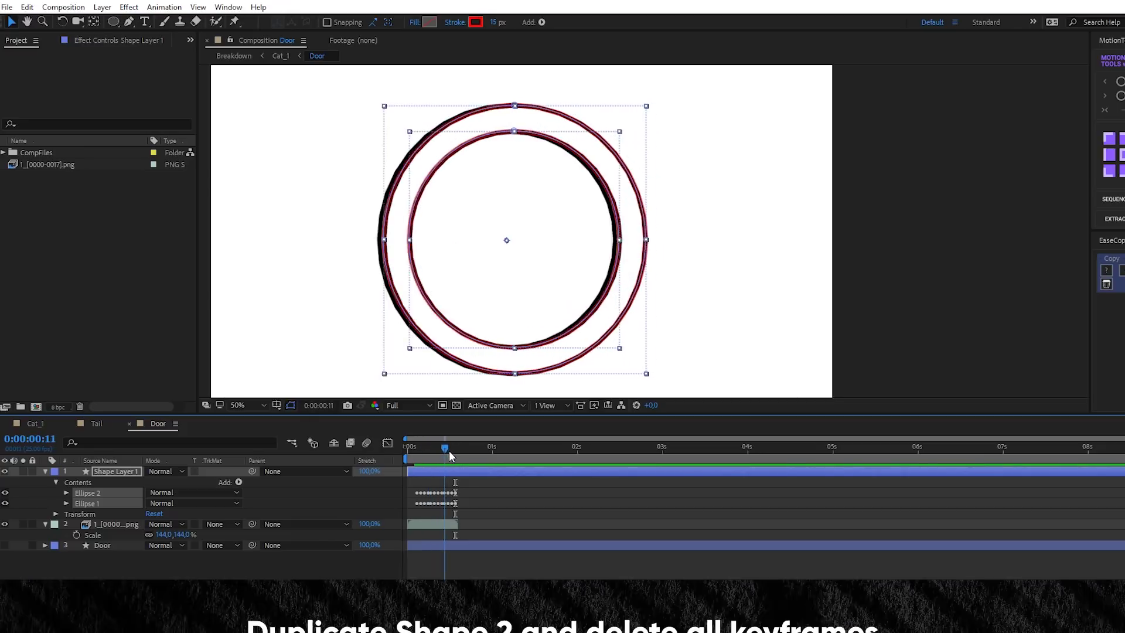
# Step: Duplicate Ellipse 2 as Ellipse 3 and expose its Path property
pyautogui.click(80, 492)
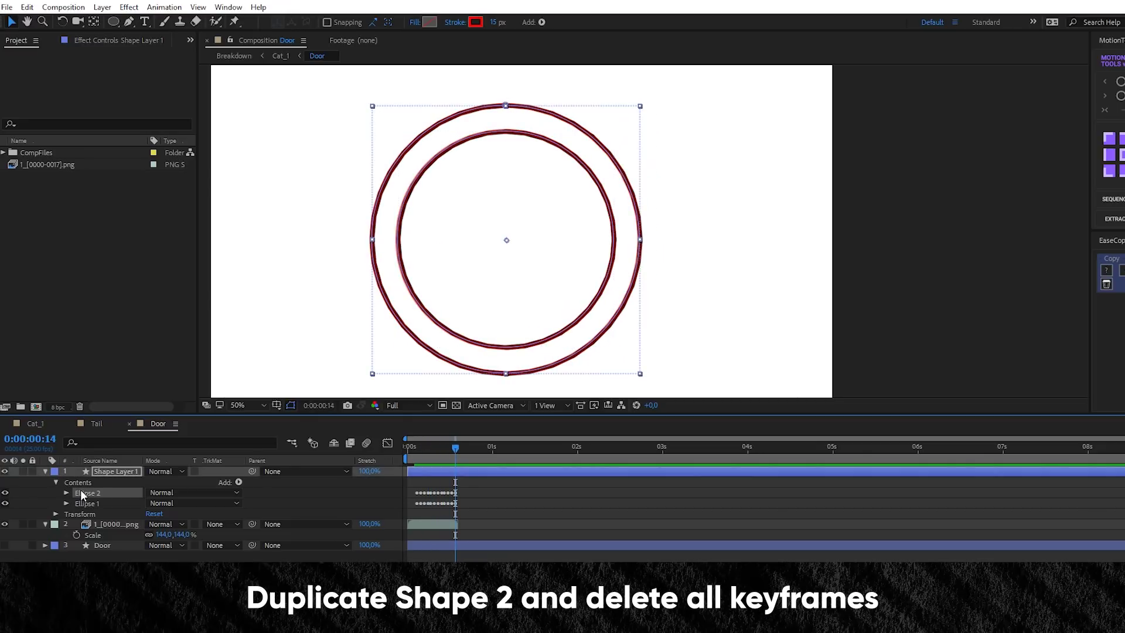
pyautogui.hotkey('ctrl', 'd')
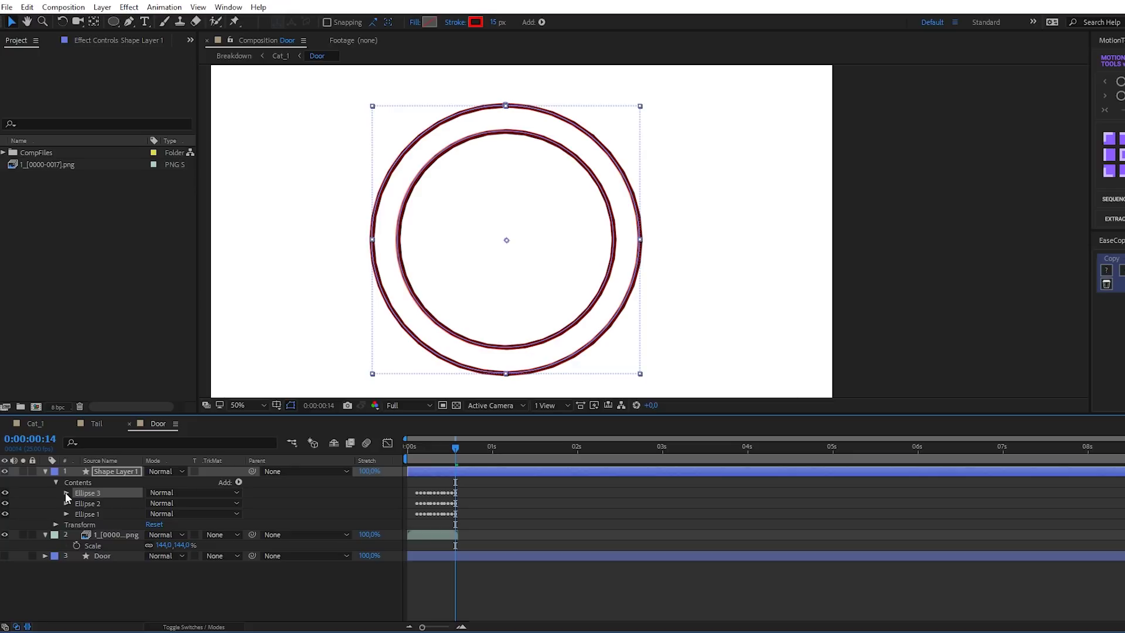
pyautogui.click(66, 493)
pyautogui.click(87, 504)
pyautogui.click(77, 504)
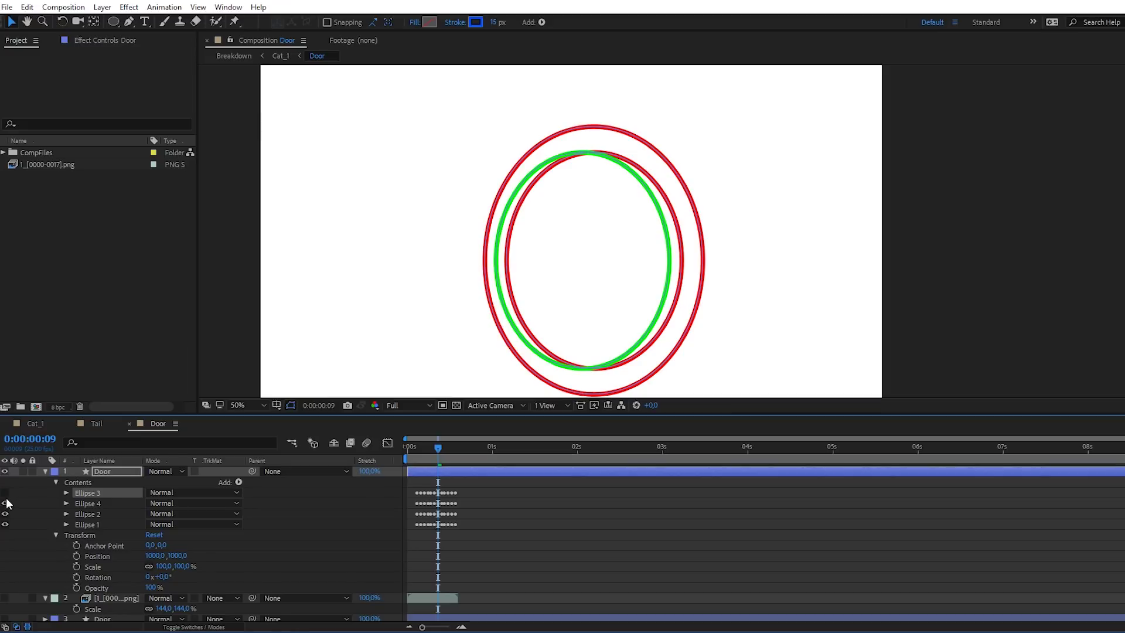
# Step: Give Ellipse 4 a green outline, add Trim Paths inside it, and reveal Start and End
pyautogui.click(96, 503)
pyautogui.click(4, 503)
pyautogui.click(238, 481)
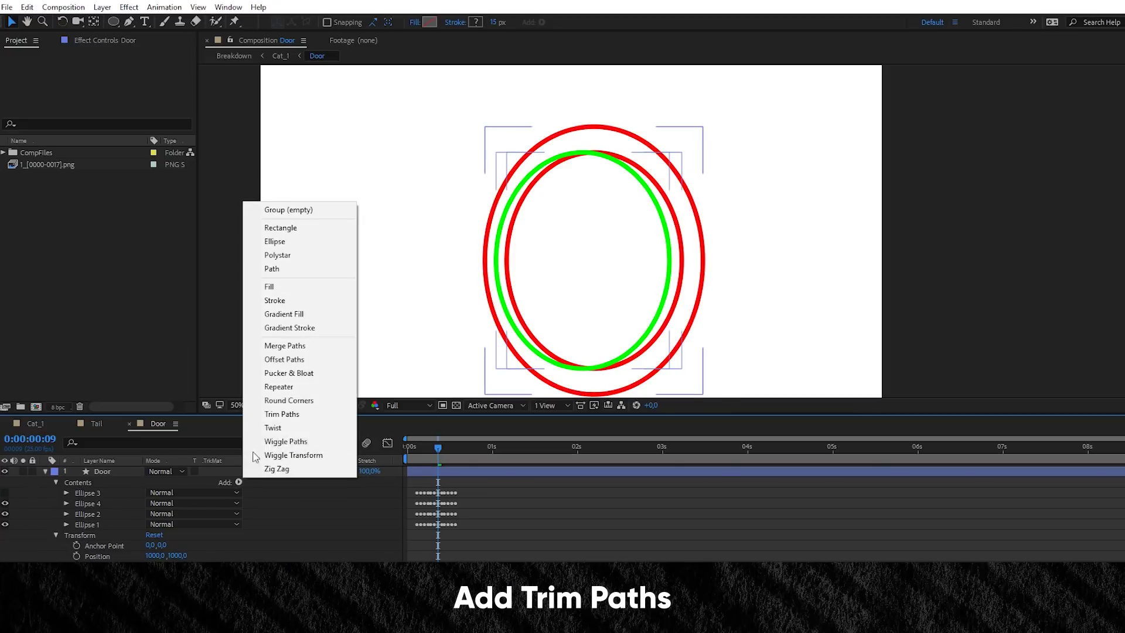
pyautogui.click(290, 414)
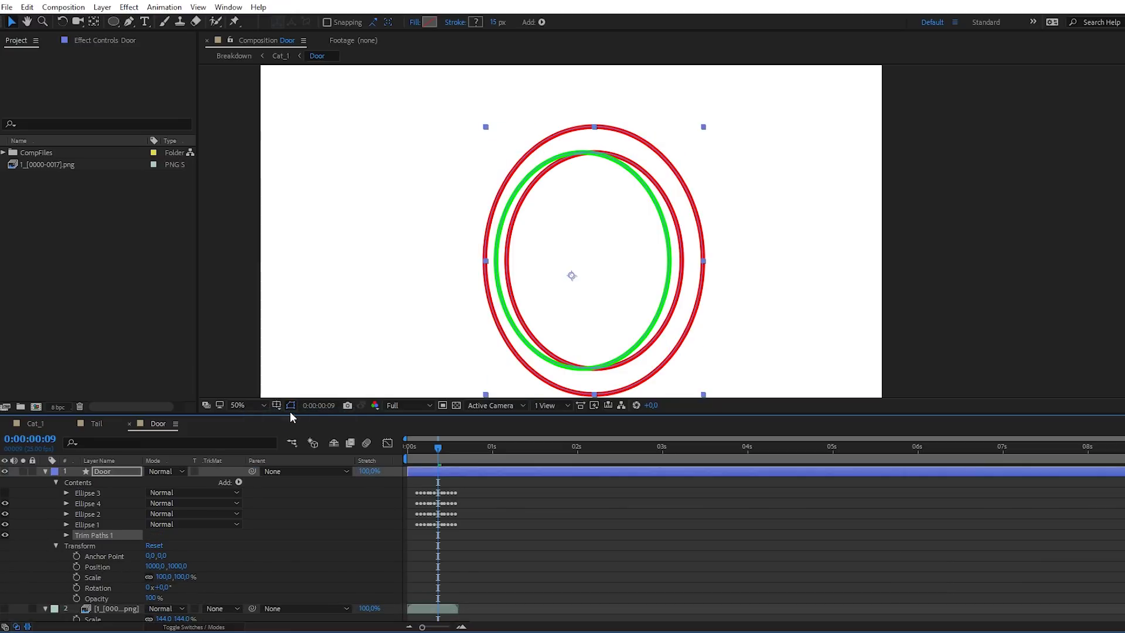
pyautogui.moveTo(84, 507); pyautogui.dragTo(68, 504)
pyautogui.click(67, 503)
pyautogui.click(78, 545)
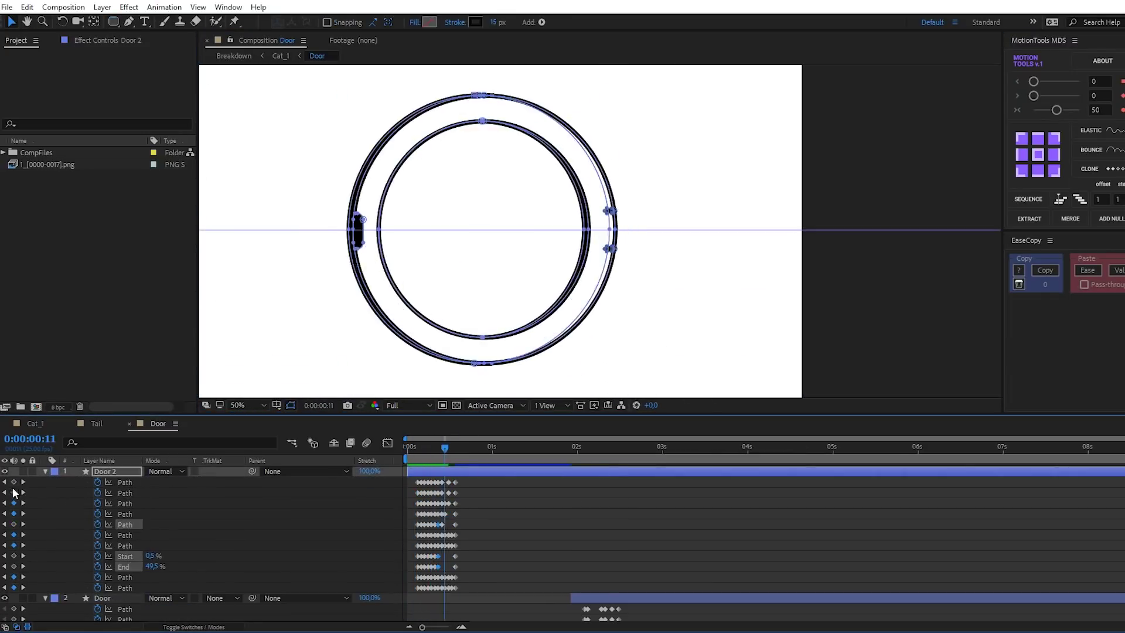
# Step: Show the transparency grid in the Door comp, then return to the Cat_1 composition
pyautogui.click(457, 405)
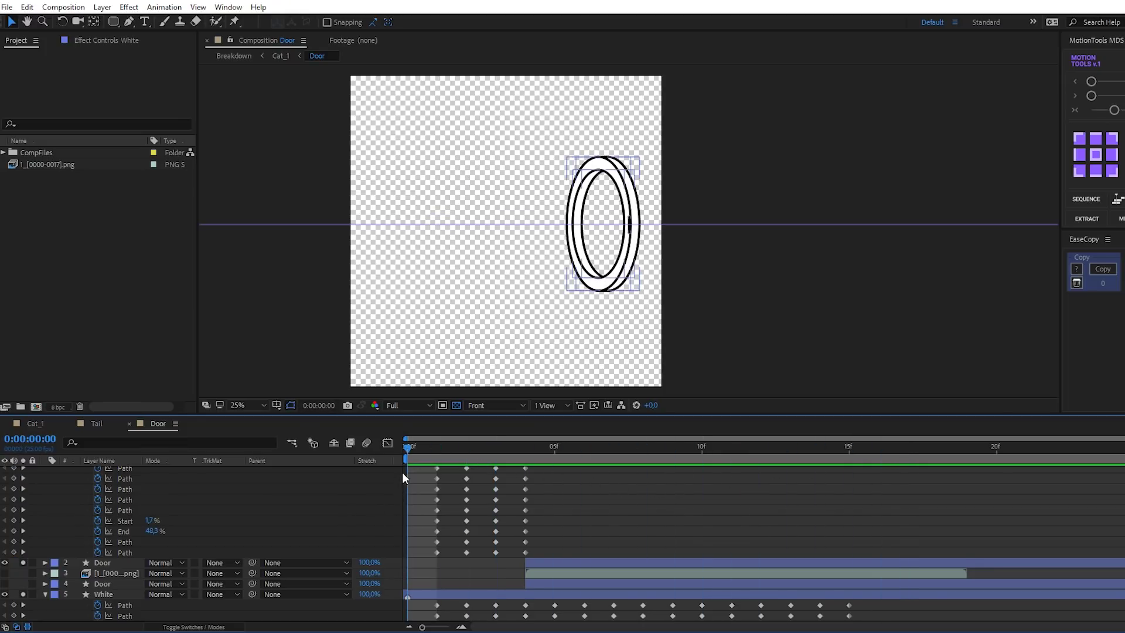
pyautogui.click(36, 423)
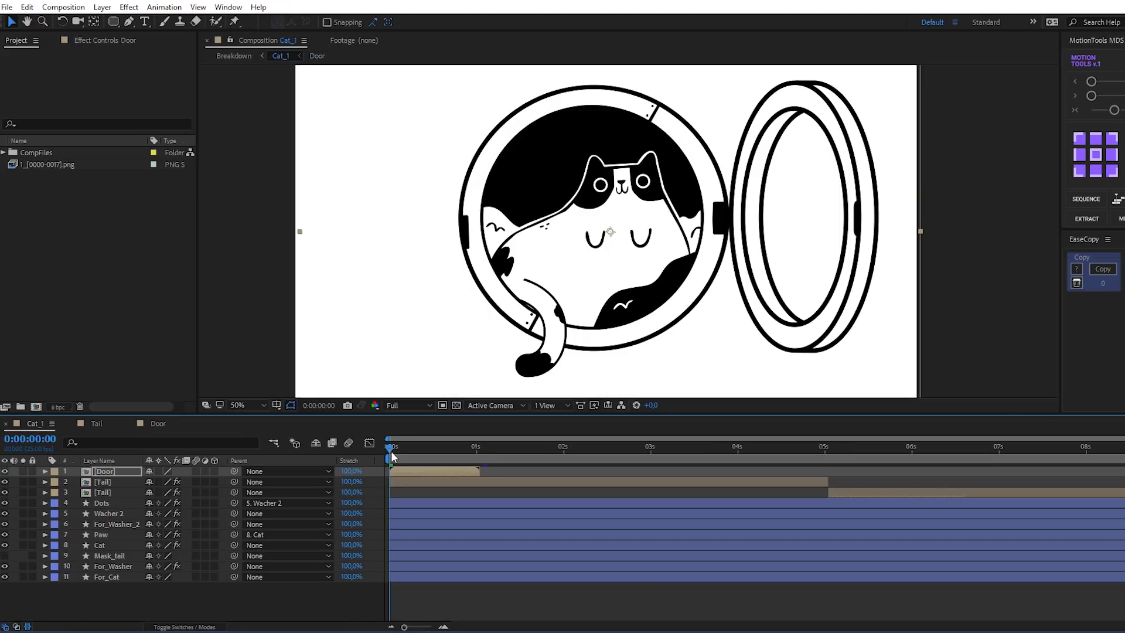
# Step: Enable time remapping on the Door layer in Cat_1 and return to the layer-bar view
pyautogui.rightClick(402, 471)
pyautogui.moveTo(462, 135)
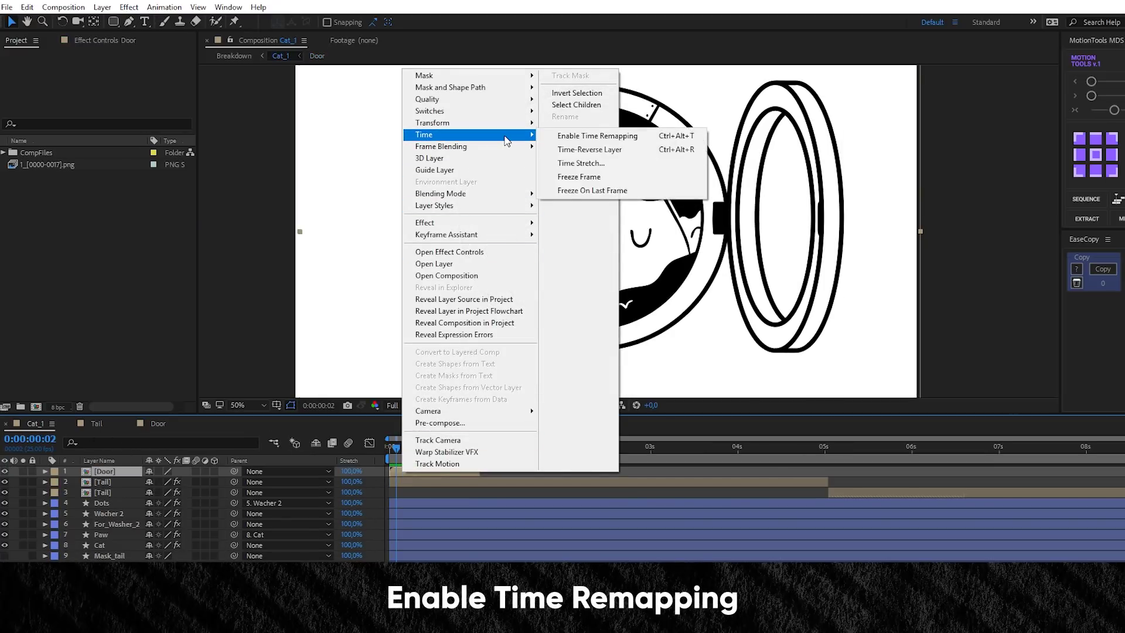
pyautogui.click(586, 136)
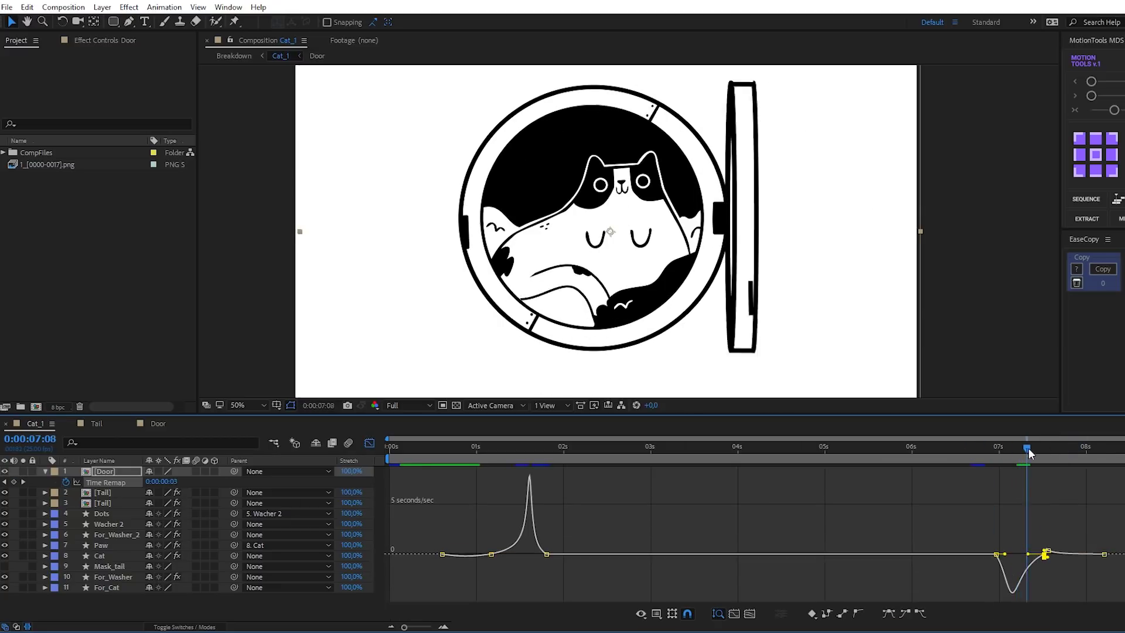
pyautogui.click(368, 444)
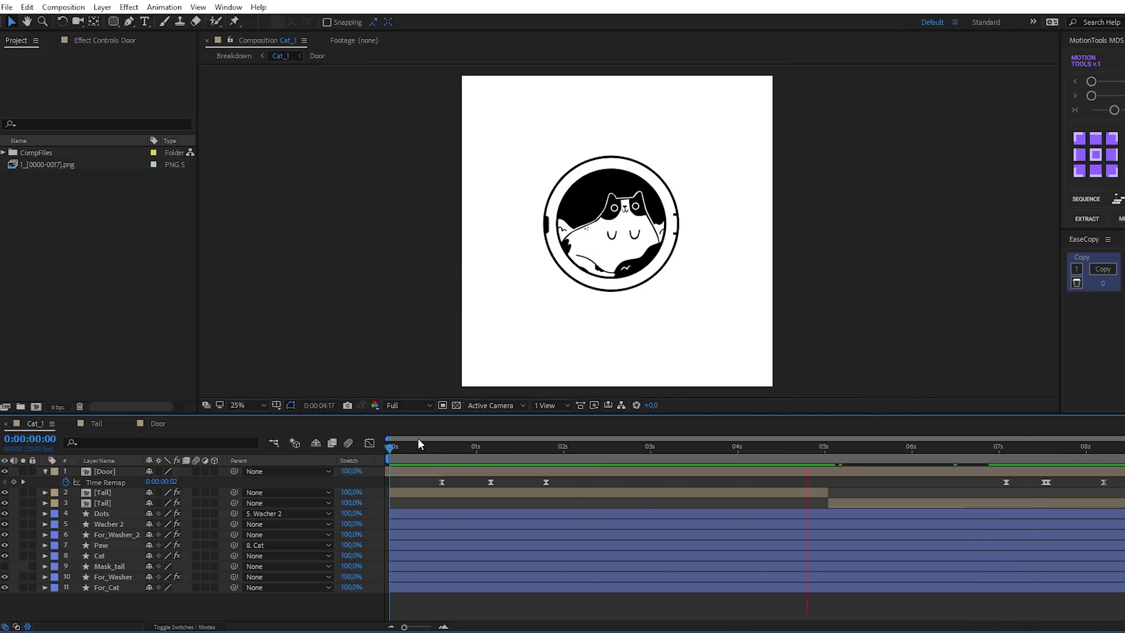
# Step: Parent the Door layer to Wacher 2 and both Tail layers to Cat
pyautogui.moveTo(233, 471); pyautogui.dragTo(242, 480)
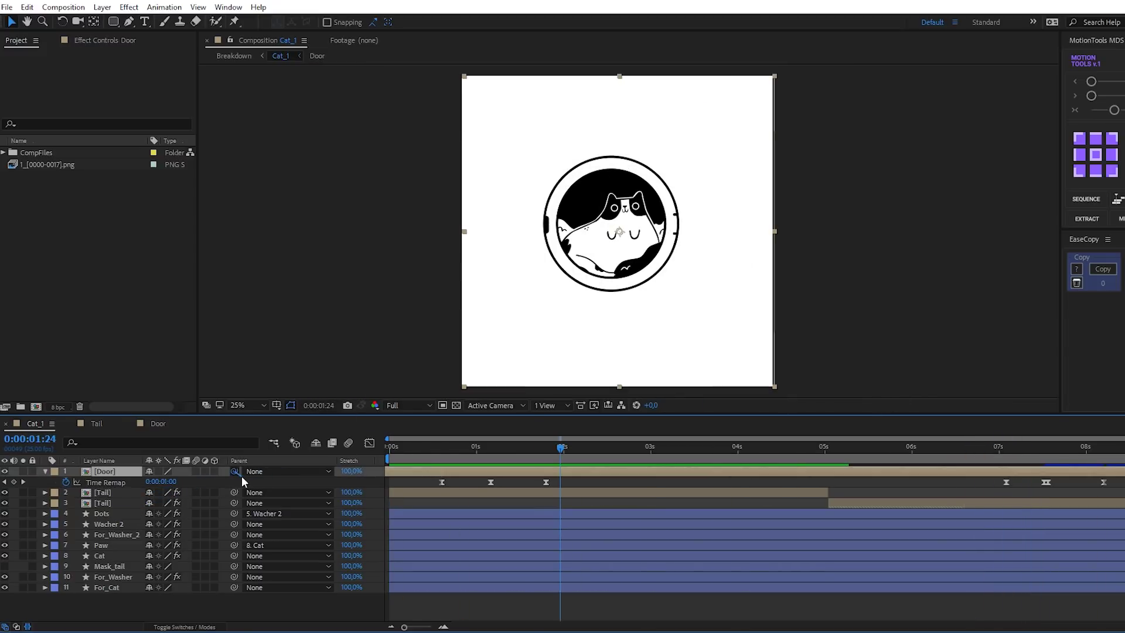
pyautogui.click(106, 523)
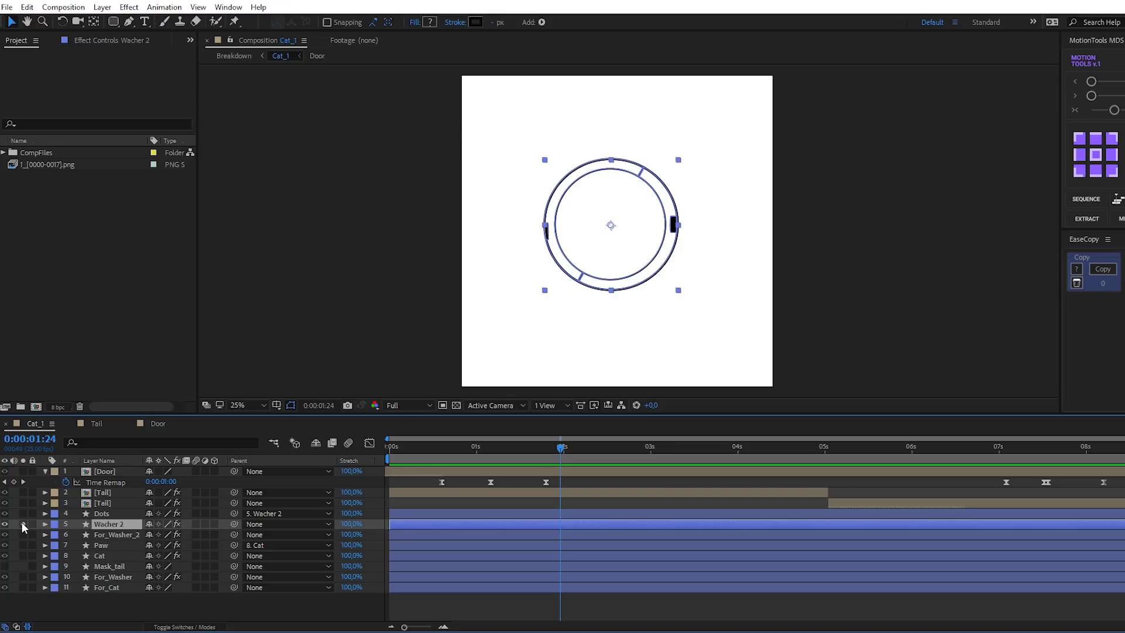
pyautogui.click(23, 524)
pyautogui.moveTo(233, 471); pyautogui.dragTo(118, 527)
pyautogui.click(118, 533)
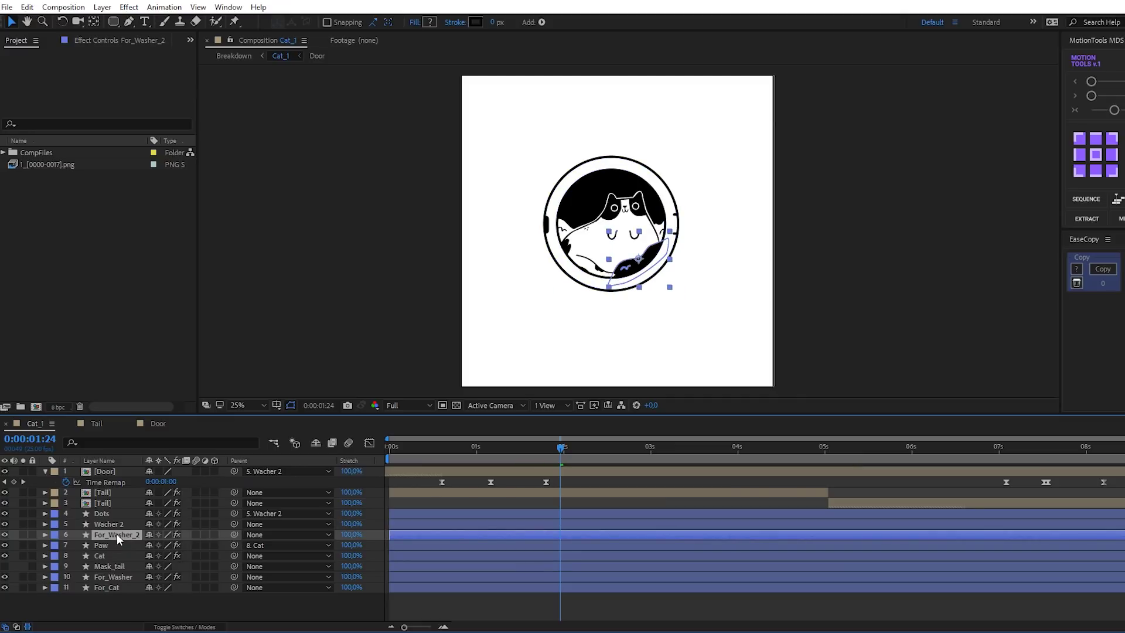
pyautogui.click(107, 493)
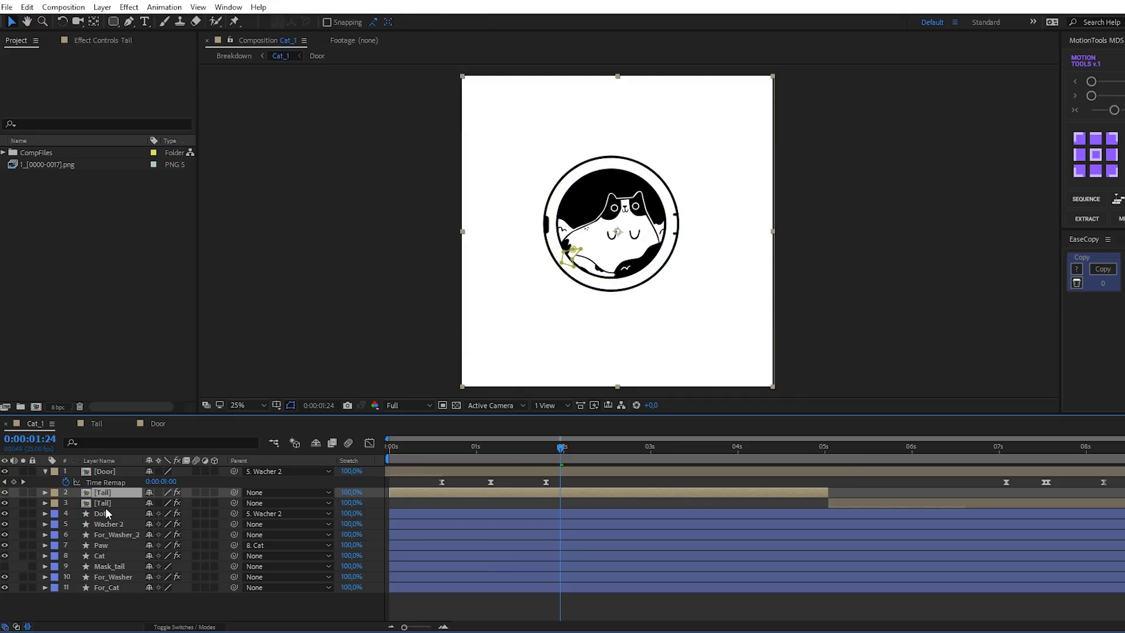
pyautogui.click(108, 524)
pyautogui.press('s')
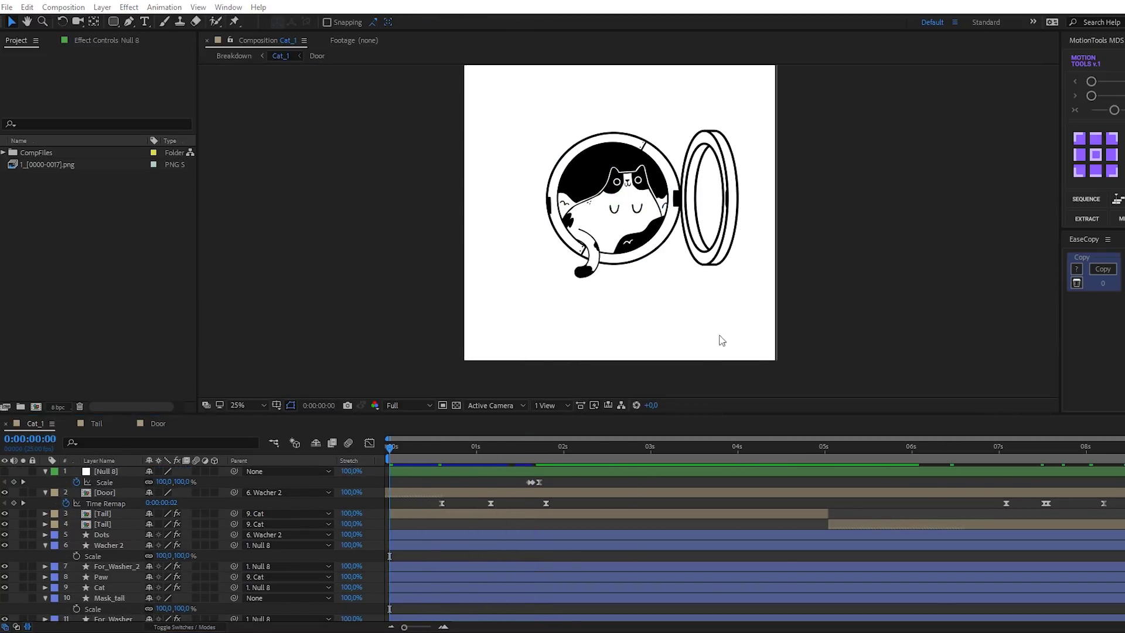
# Step: At the closed-door frame, draw a black ellipse and centre it inside the porthole ring
pyautogui.scroll(2, 645, 162)
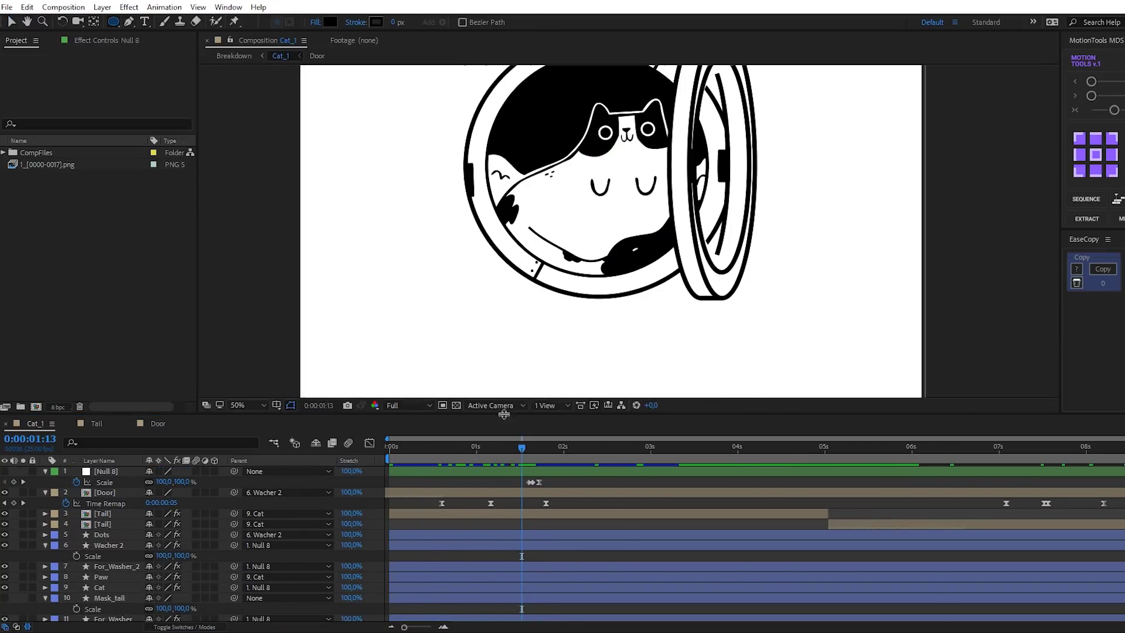
pyautogui.moveTo(519, 447); pyautogui.dragTo(536, 447)
pyautogui.moveTo(602, 215)
pyautogui.mouseDown()
pyautogui.moveTo(612, 244)
pyautogui.moveTo(801, 342)
pyautogui.mouseUp()
pyautogui.press('q')
pyautogui.click(666, 255)
pyautogui.press('v')
pyautogui.moveTo(624, 260); pyautogui.dragTo(613, 244)
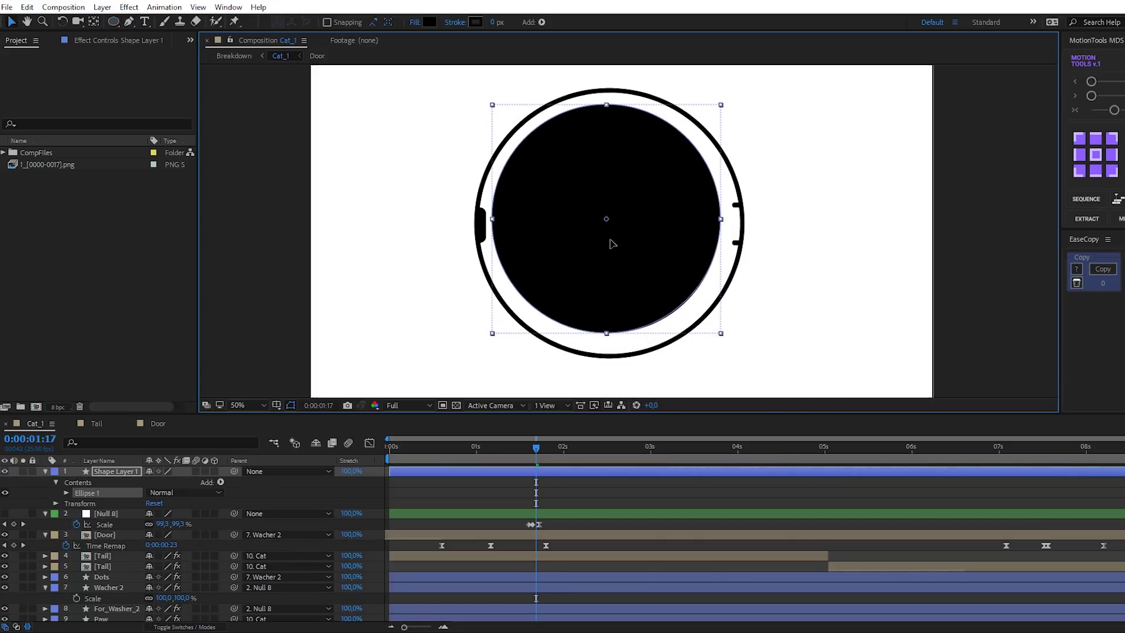
# Step: Move the circle layer just below Door and keyframe its Path narrowing with the swinging door
pyautogui.moveTo(78, 495)
pyautogui.mouseDown()
pyautogui.moveTo(117, 618)
pyautogui.moveTo(119, 474)
pyautogui.mouseUp()
pyautogui.click(45, 594)
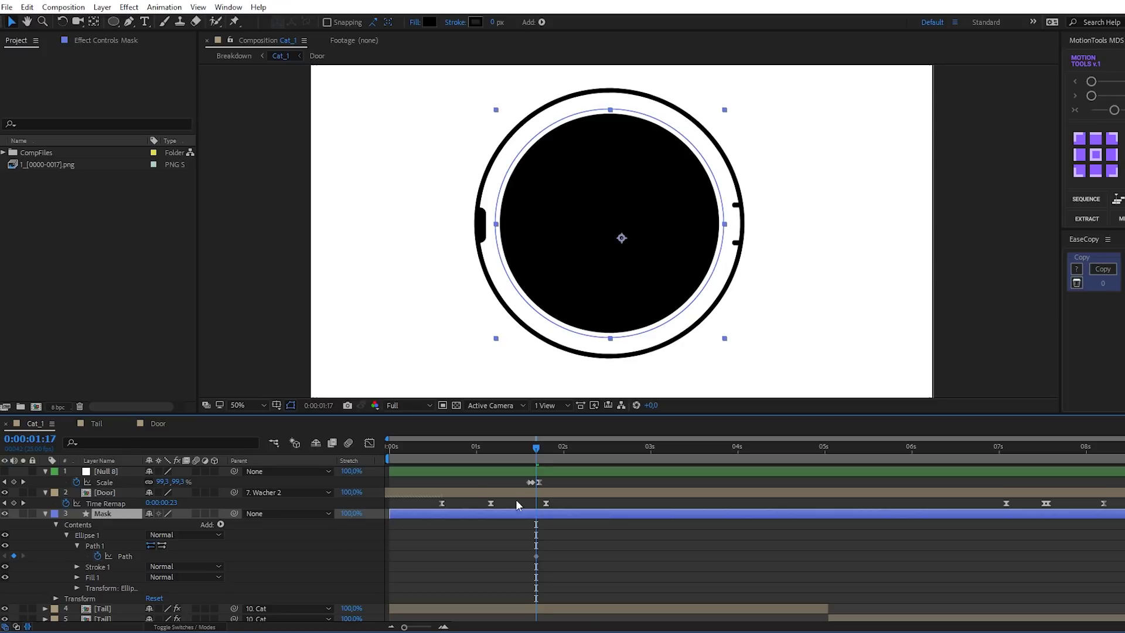
pyautogui.moveTo(496, 449); pyautogui.dragTo(525, 454)
pyautogui.click(536, 556)
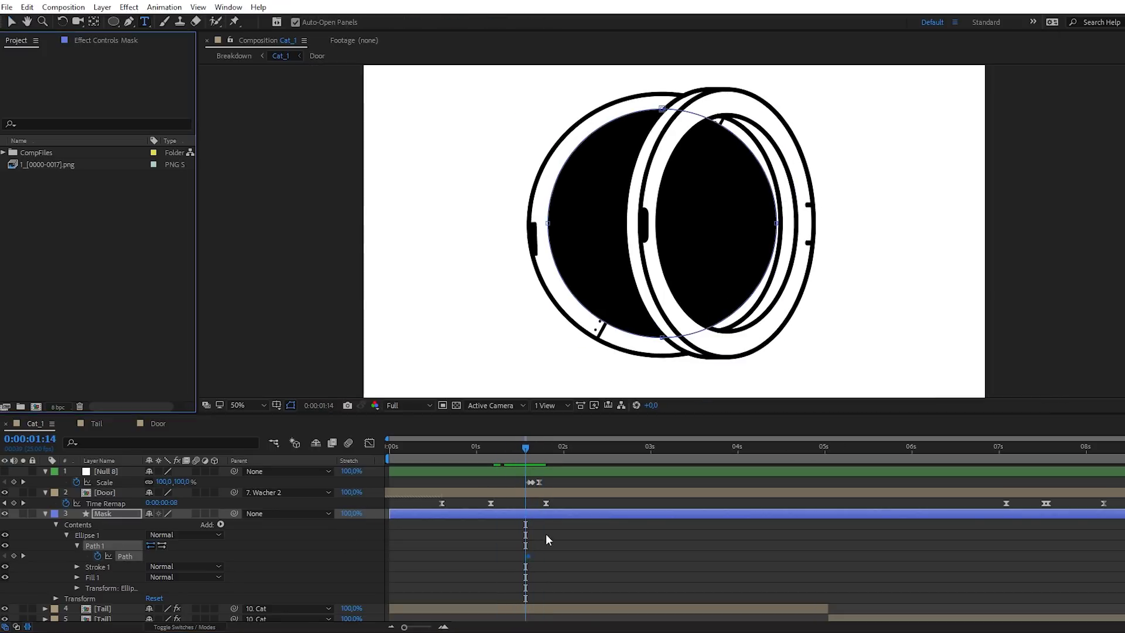
pyautogui.press('pageup')
pyautogui.moveTo(549, 224); pyautogui.dragTo(662, 300)
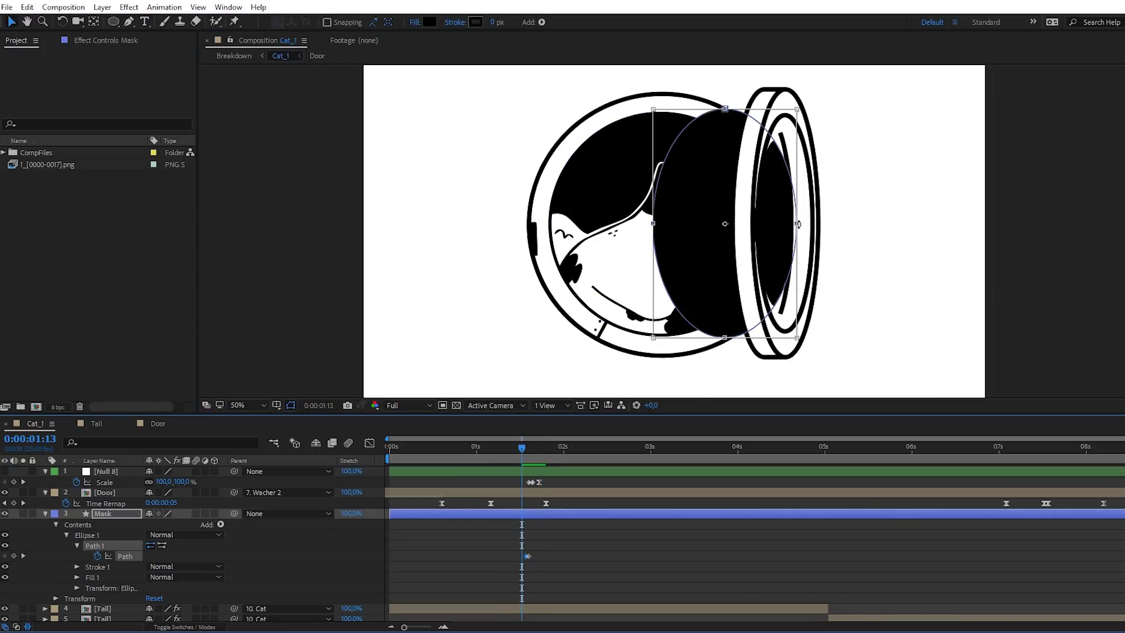
pyautogui.moveTo(653, 224); pyautogui.dragTo(743, 231)
pyautogui.press('pageup')
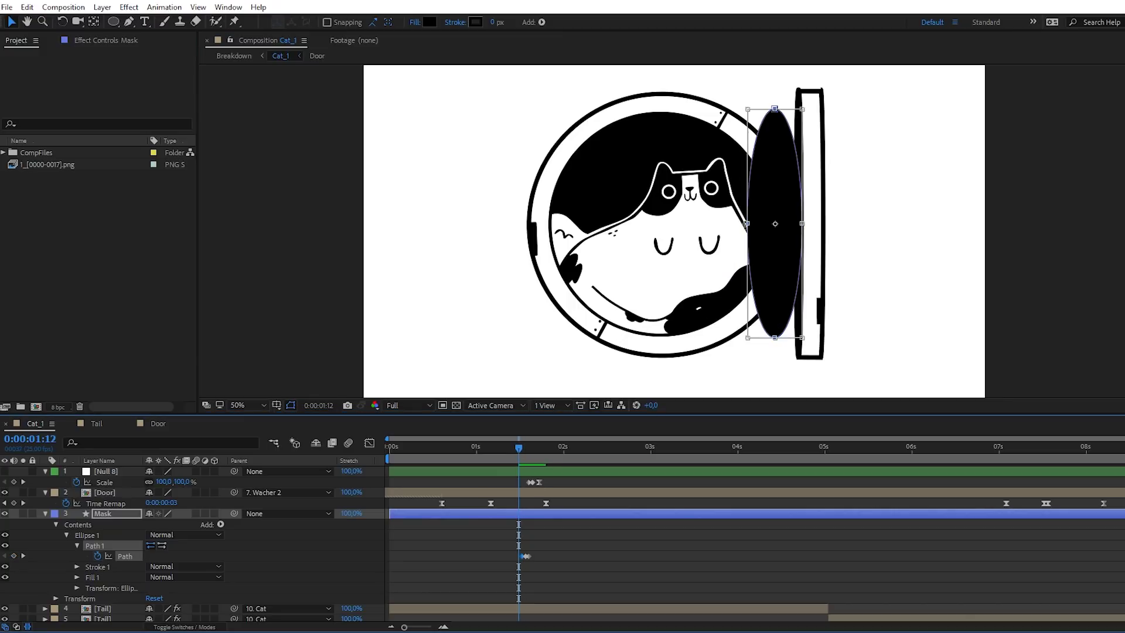
# Step: Trim the Mask layer to start at 1:12, then collapse and hide it
pyautogui.hotkey('alt', '[')
pyautogui.click(533, 454)
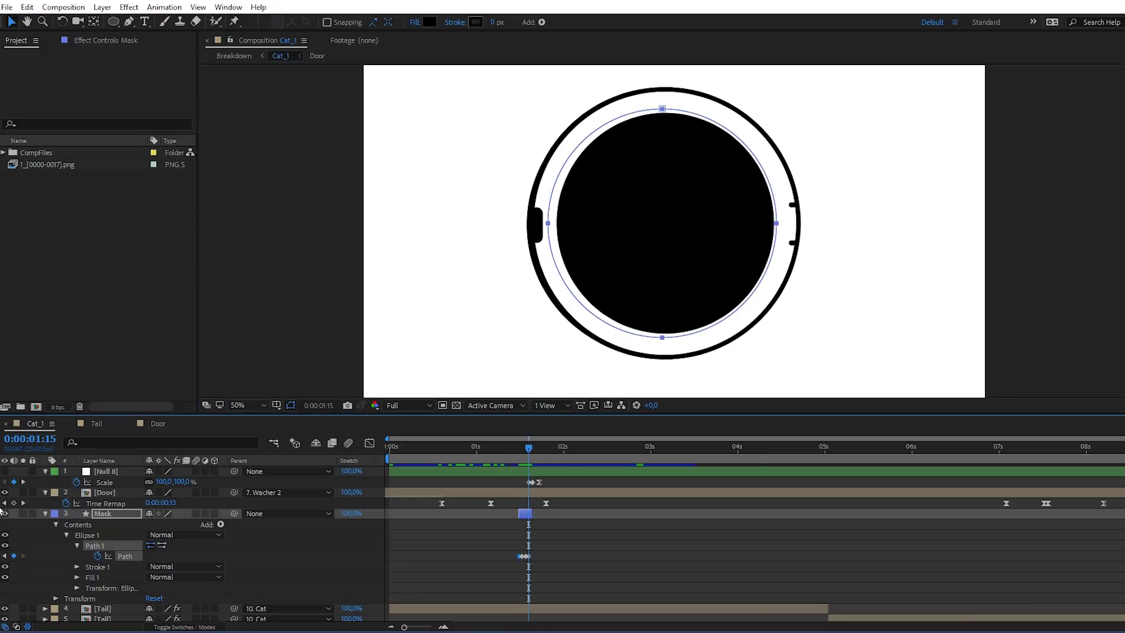
pyautogui.click(46, 514)
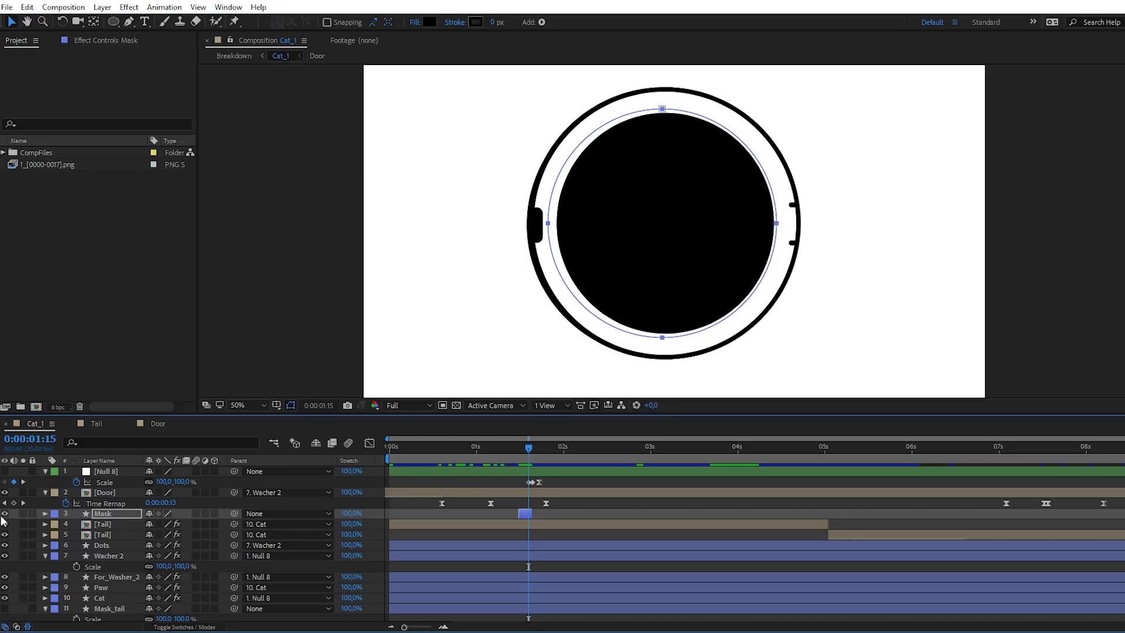
pyautogui.click(4, 513)
pyautogui.click(483, 510)
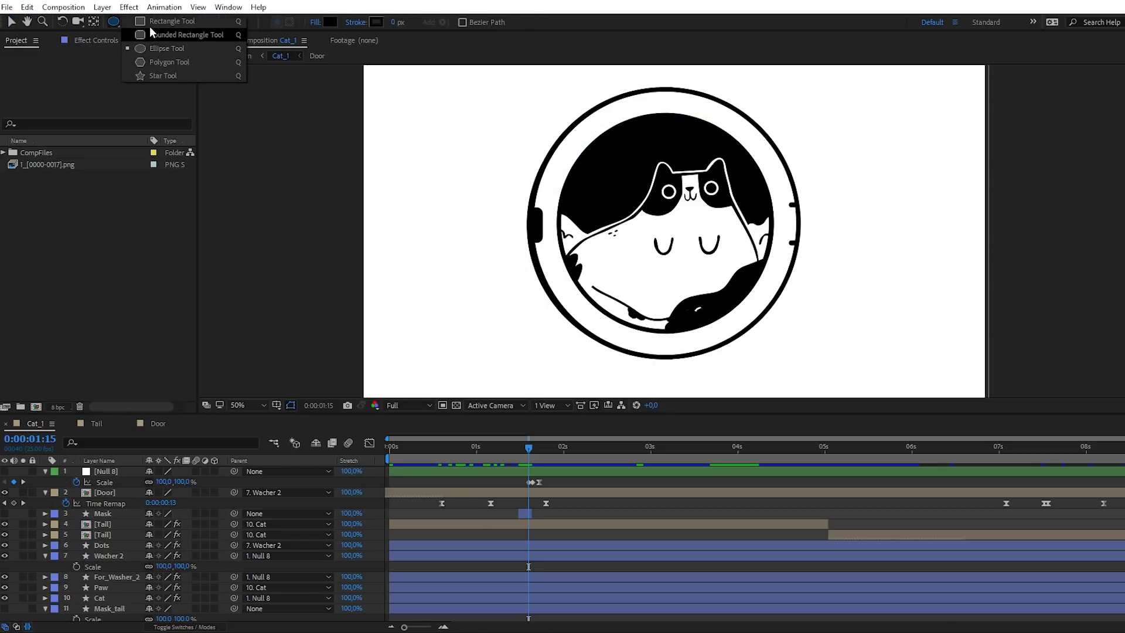
# Step: Draw a wide highlight rectangle across the porthole with the Rectangle tool
pyautogui.click(151, 26)
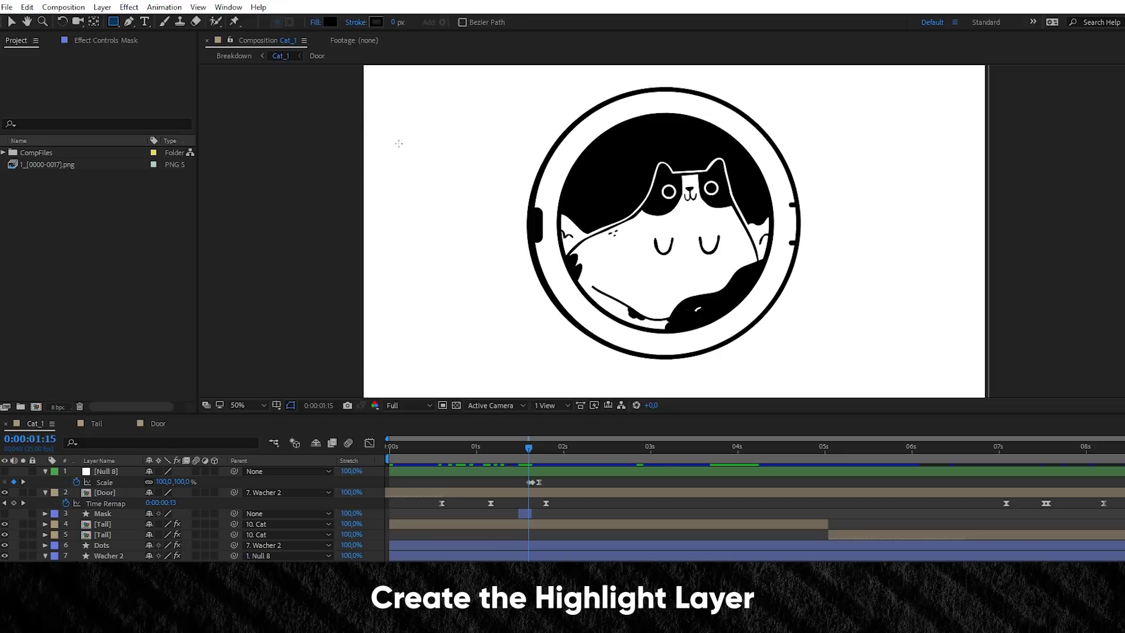
pyautogui.moveTo(461, 120); pyautogui.dragTo(962, 179)
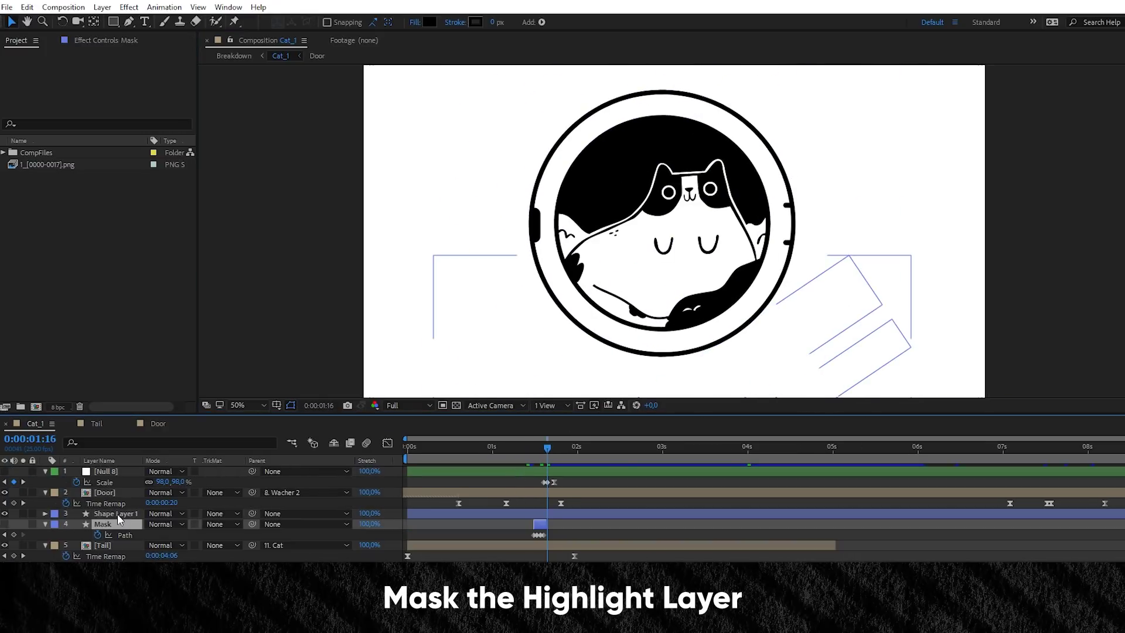
# Step: Put Shape Layer 1 under Mask as an Alpha matte, select its position keyframes, and preview
pyautogui.click(117, 525)
pyautogui.hotkey('ctrl', '[')
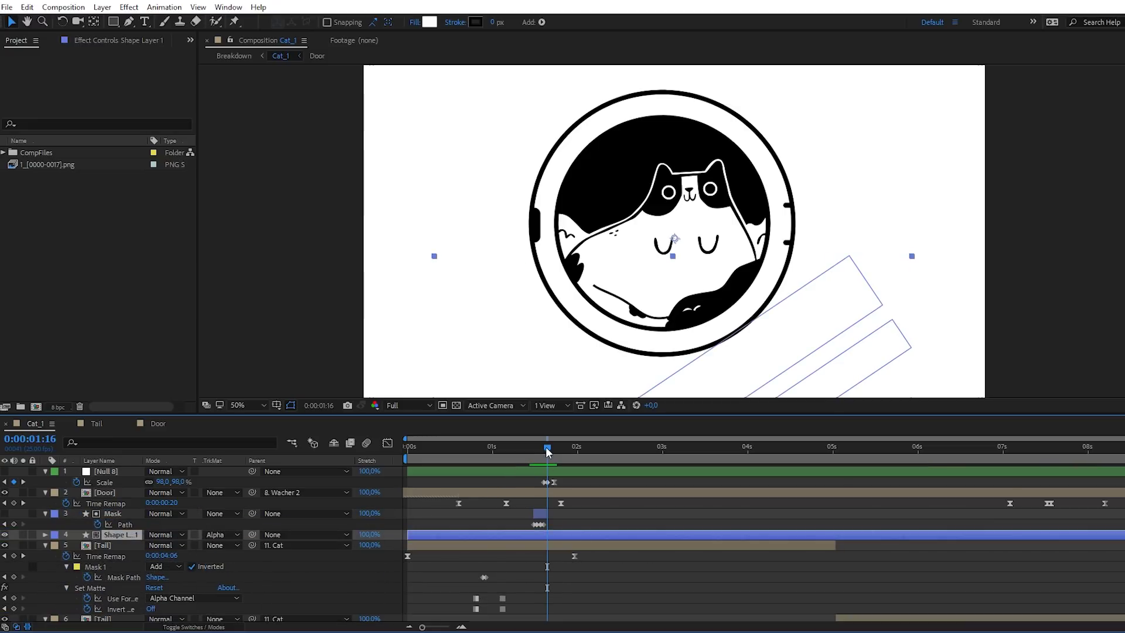
pyautogui.moveTo(547, 449); pyautogui.dragTo(527, 455)
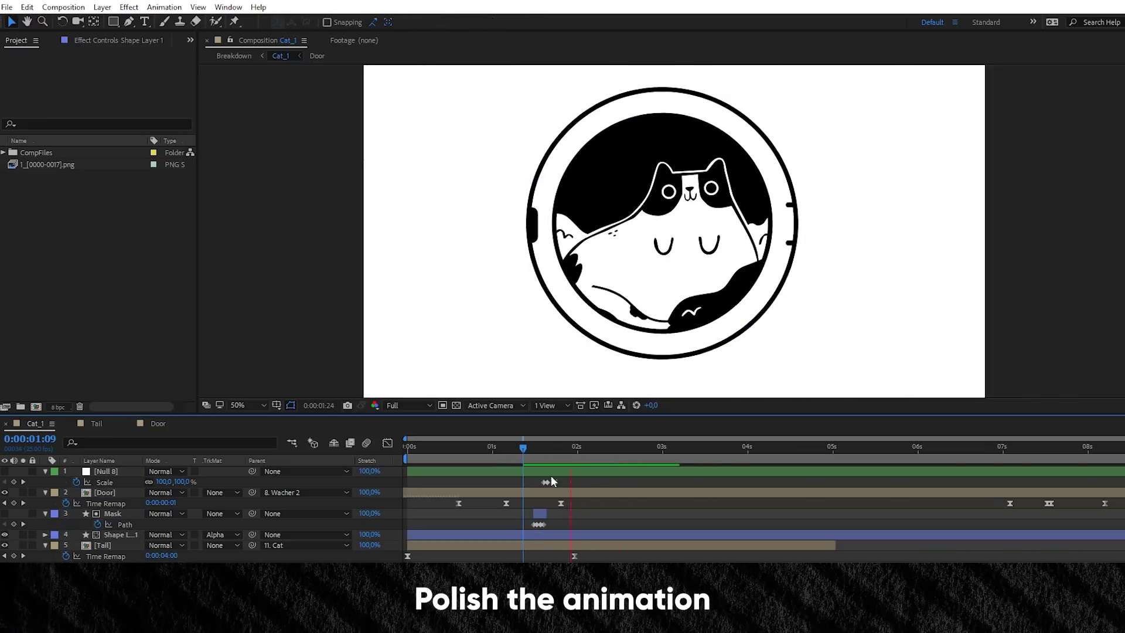
pyautogui.click(542, 519)
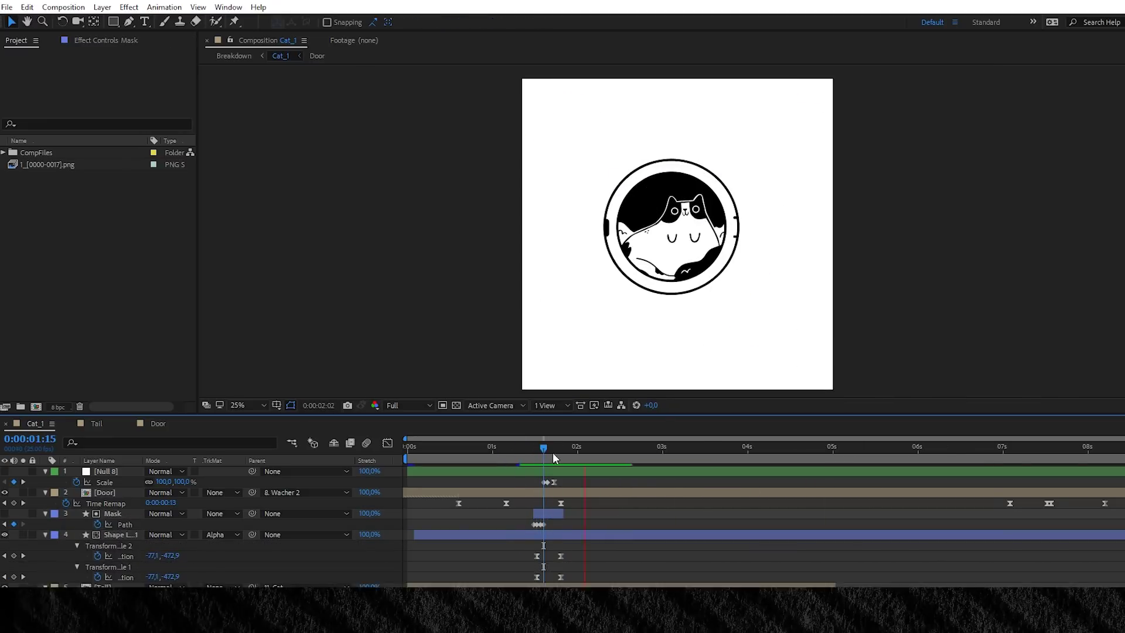
pyautogui.click(553, 452)
pyautogui.click(561, 556)
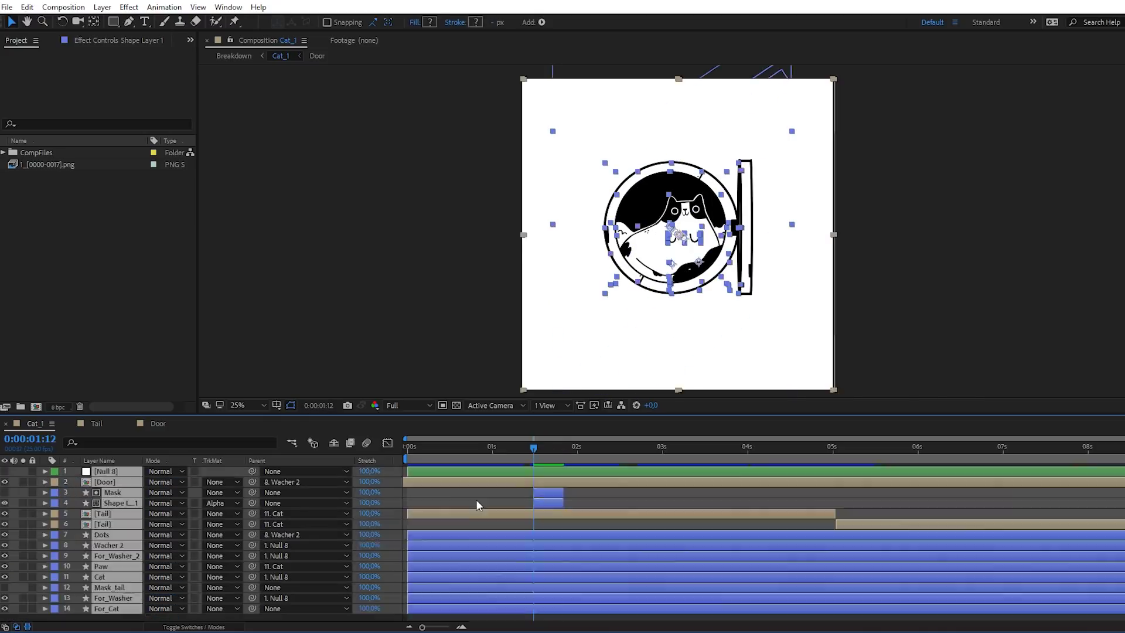
pyautogui.click(854, 449)
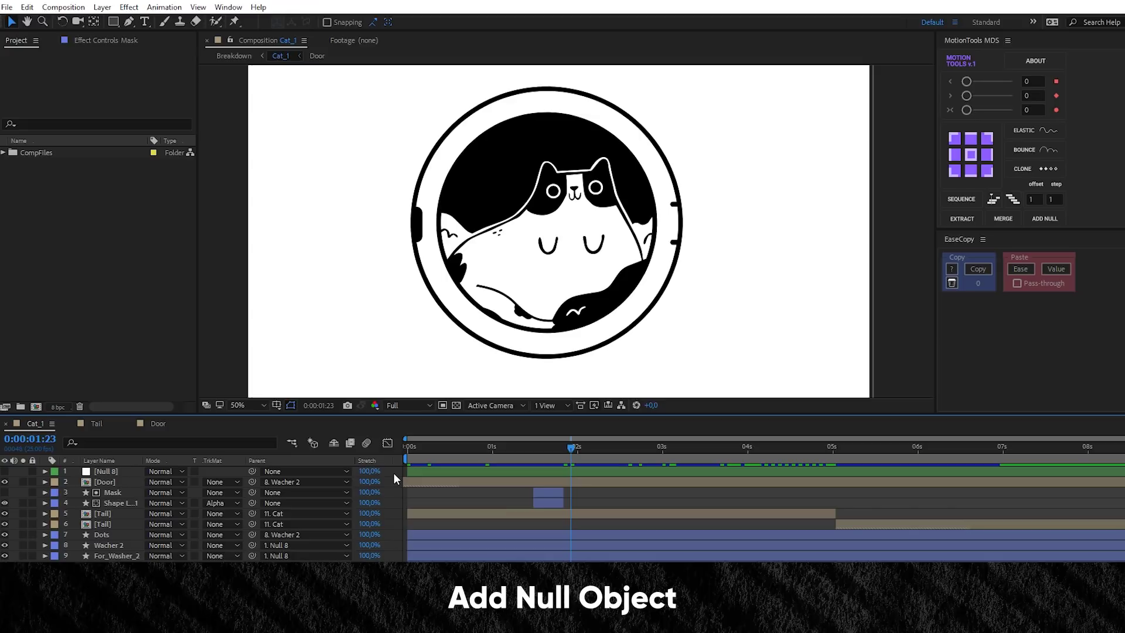
# Step: Add a new null object to serve as the Rotation layer
pyautogui.rightClick(394, 477)
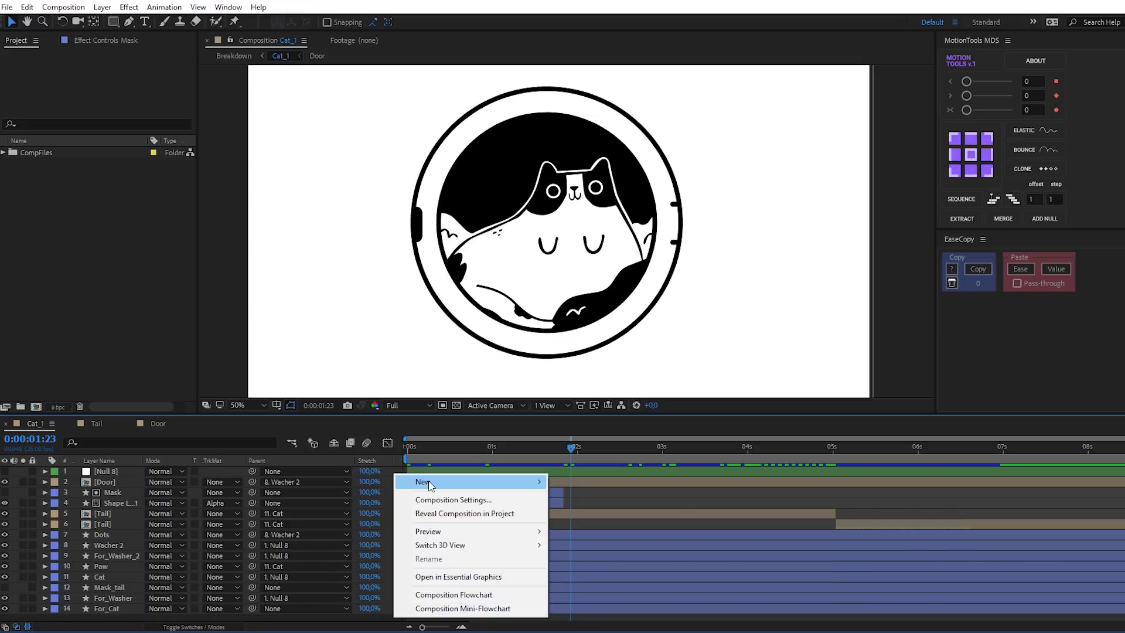
pyautogui.moveTo(431, 485)
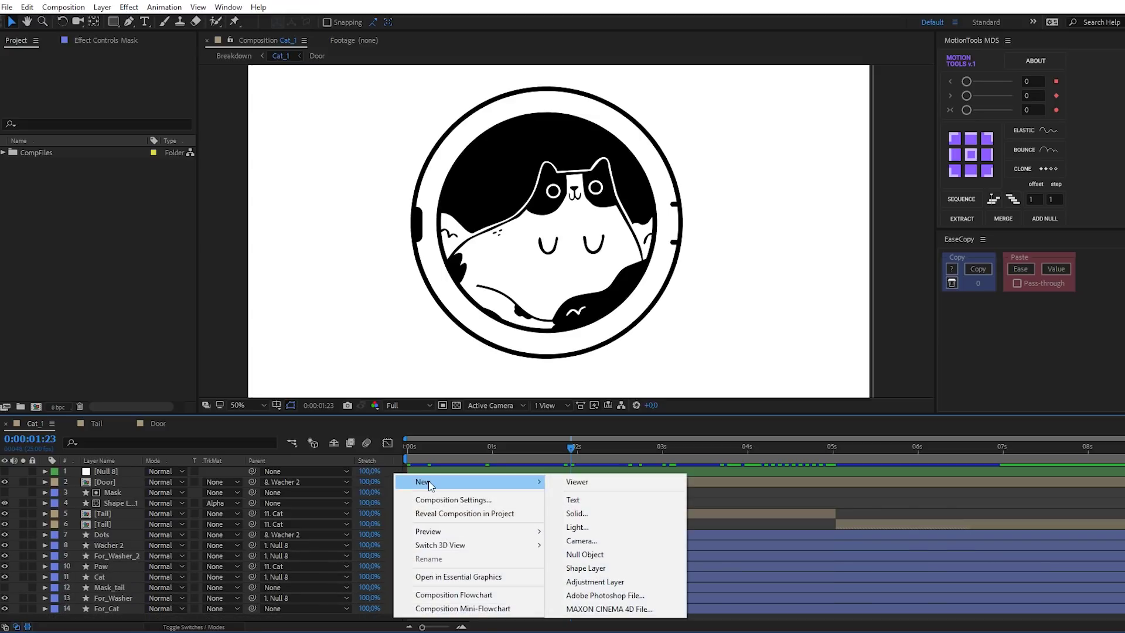
pyautogui.click(612, 557)
# Step: Parent For_Washer, Cat and For_Washer_2 to Rotation, and Rotation to Null 8
pyautogui.click(116, 566)
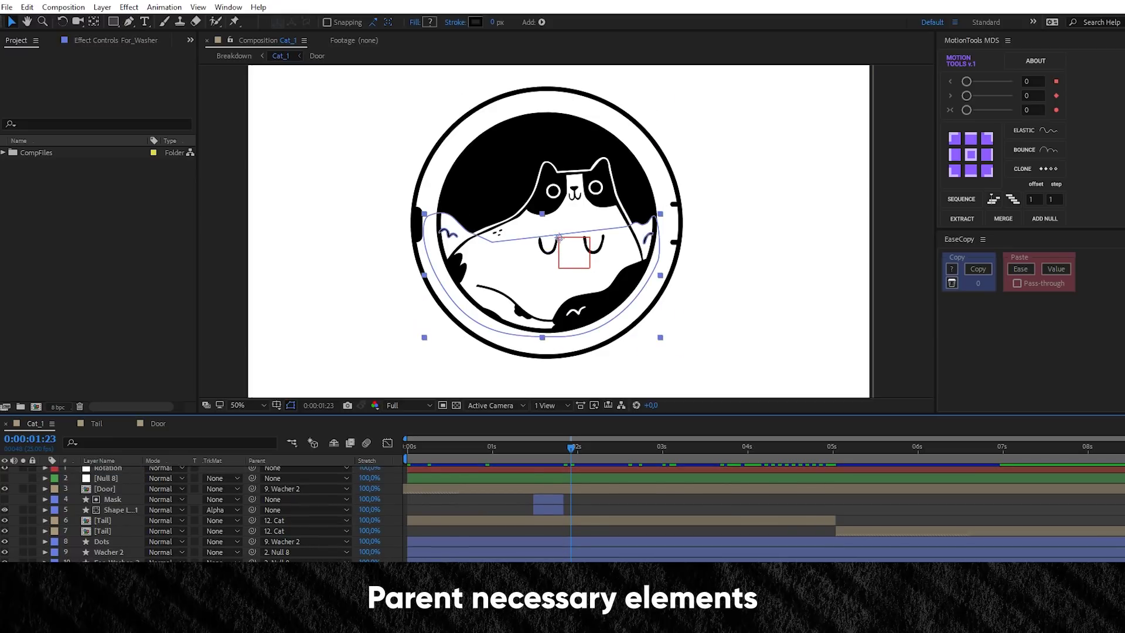
pyautogui.keyDown('ctrl'); pyautogui.click(116, 583); pyautogui.keyUp('ctrl')
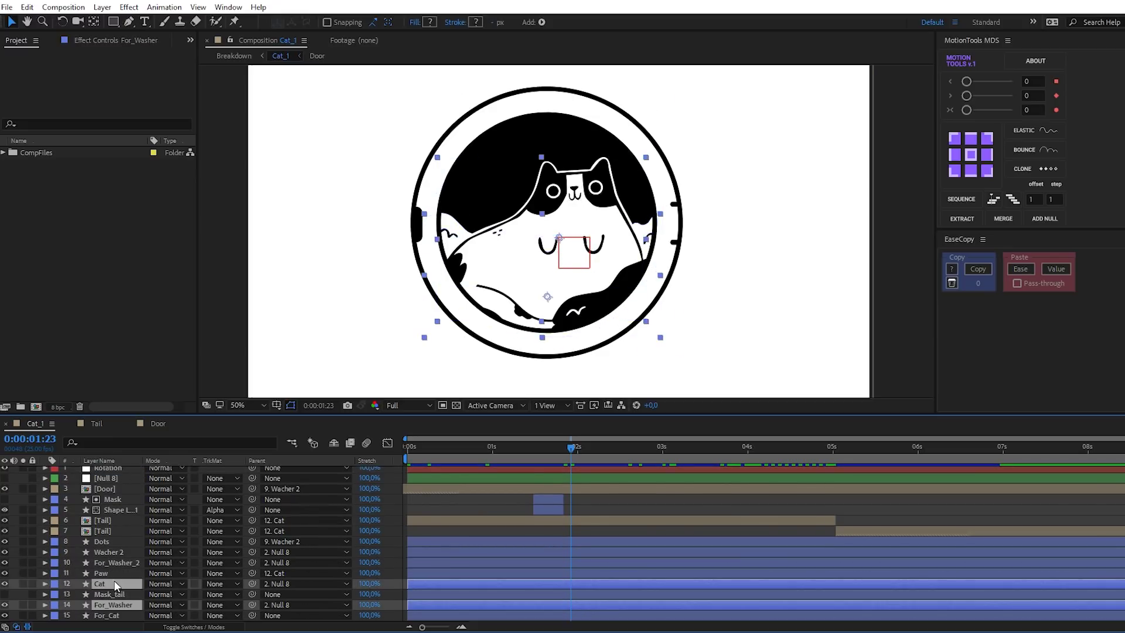
pyautogui.keyDown('ctrl'); pyautogui.click(107, 561); pyautogui.keyUp('ctrl')
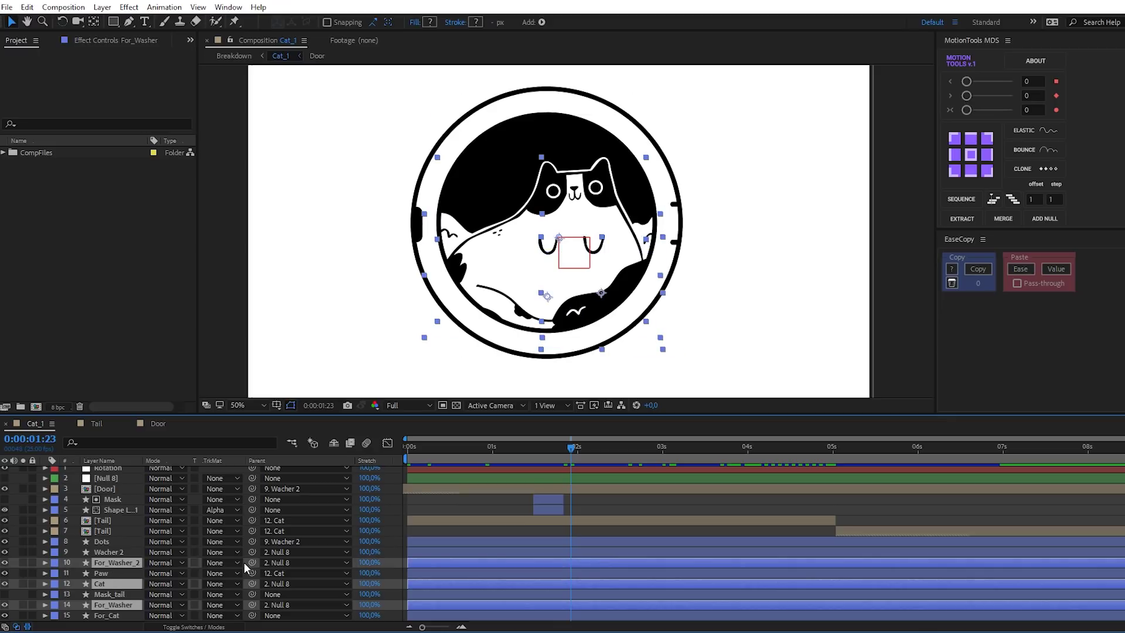
pyautogui.moveTo(252, 563); pyautogui.dragTo(118, 473)
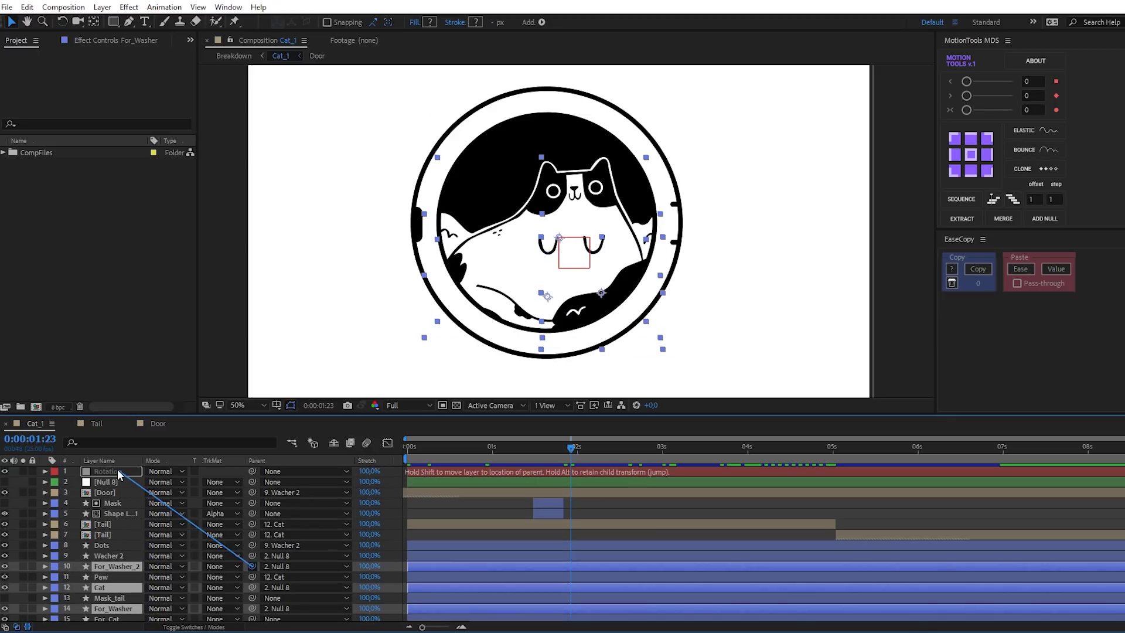
pyautogui.moveTo(252, 471); pyautogui.dragTo(115, 480)
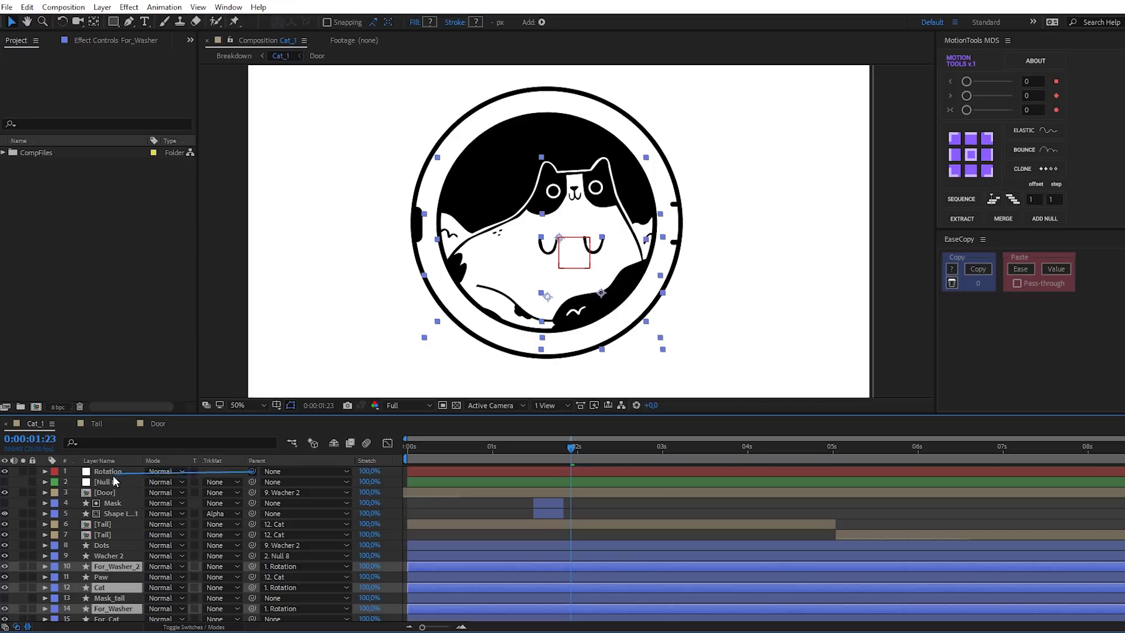
pyautogui.click(115, 481)
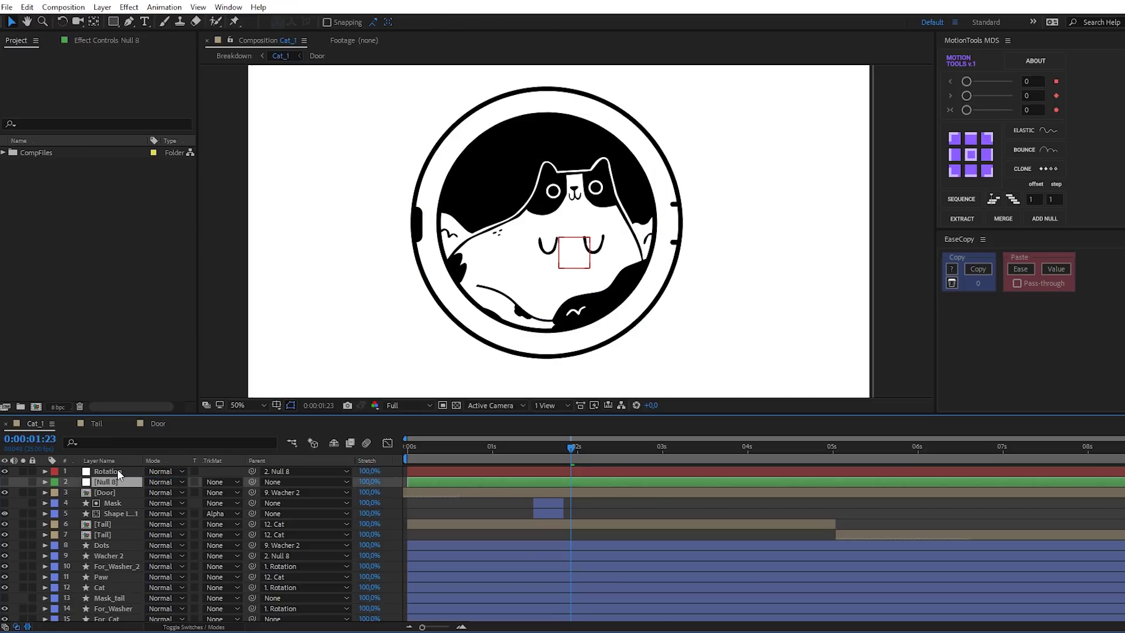
pyautogui.click(117, 470)
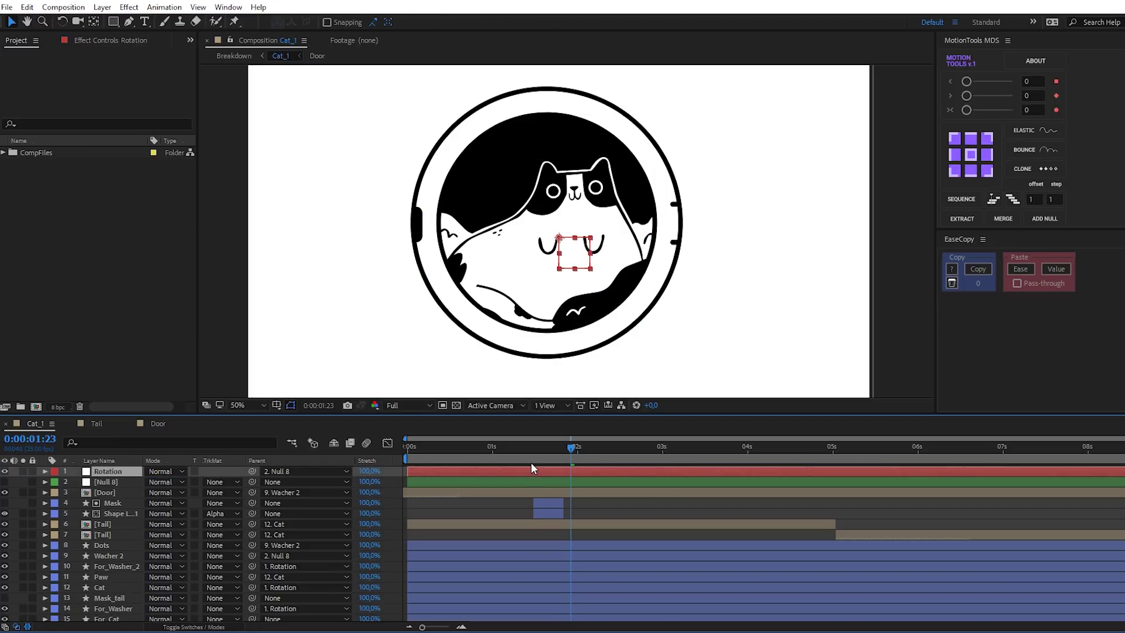
pyautogui.press('r')
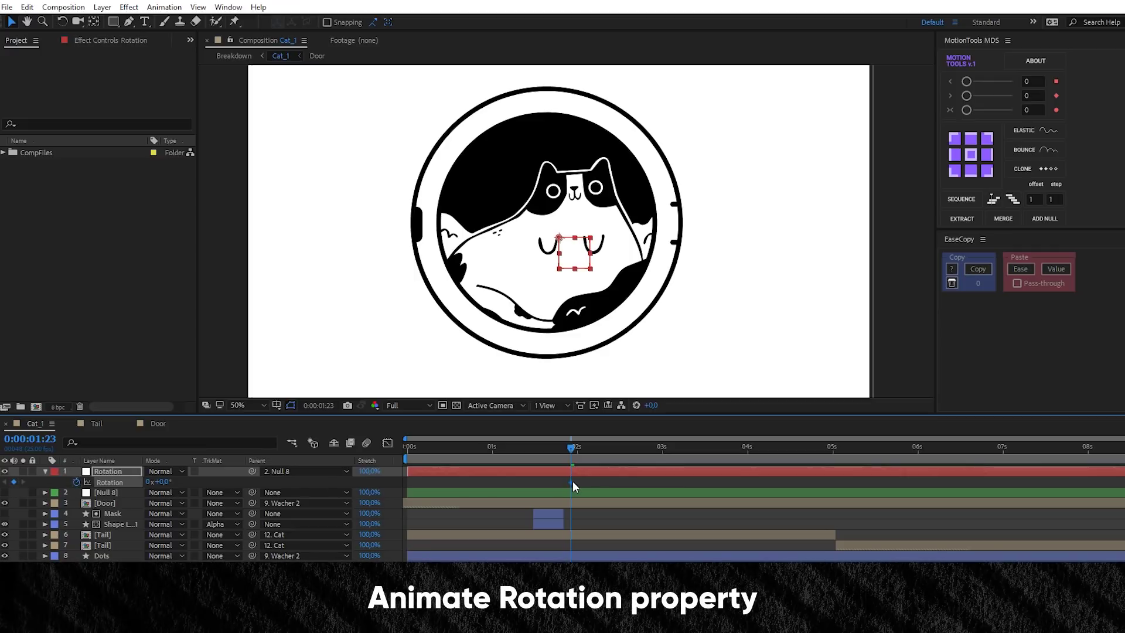
# Step: Keyframe Rotation from -18° at 2:12 to several full turns near 5 seconds, with Easy Ease
pyautogui.click(616, 452)
pyautogui.moveTo(159, 481); pyautogui.dragTo(149, 481)
pyautogui.moveTo(618, 447); pyautogui.dragTo(867, 449)
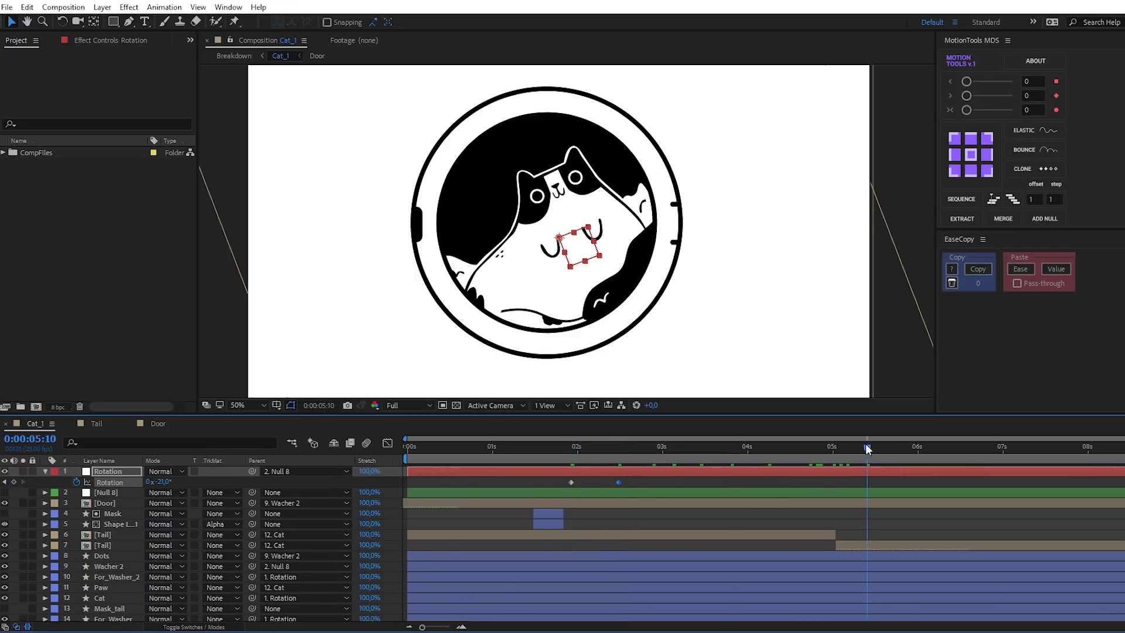
pyautogui.moveTo(162, 482); pyautogui.dragTo(153, 481)
pyautogui.moveTo(898, 478); pyautogui.dragTo(549, 488)
pyautogui.press('F9')
# Step: Raise the spin to ten turns at Quarter preview quality, then preview and check the speed curve
pyautogui.click(417, 478)
pyautogui.moveTo(153, 482); pyautogui.dragTo(176, 481)
pyautogui.moveTo(904, 479); pyautogui.dragTo(820, 494)
pyautogui.click(882, 482)
pyautogui.press('space')
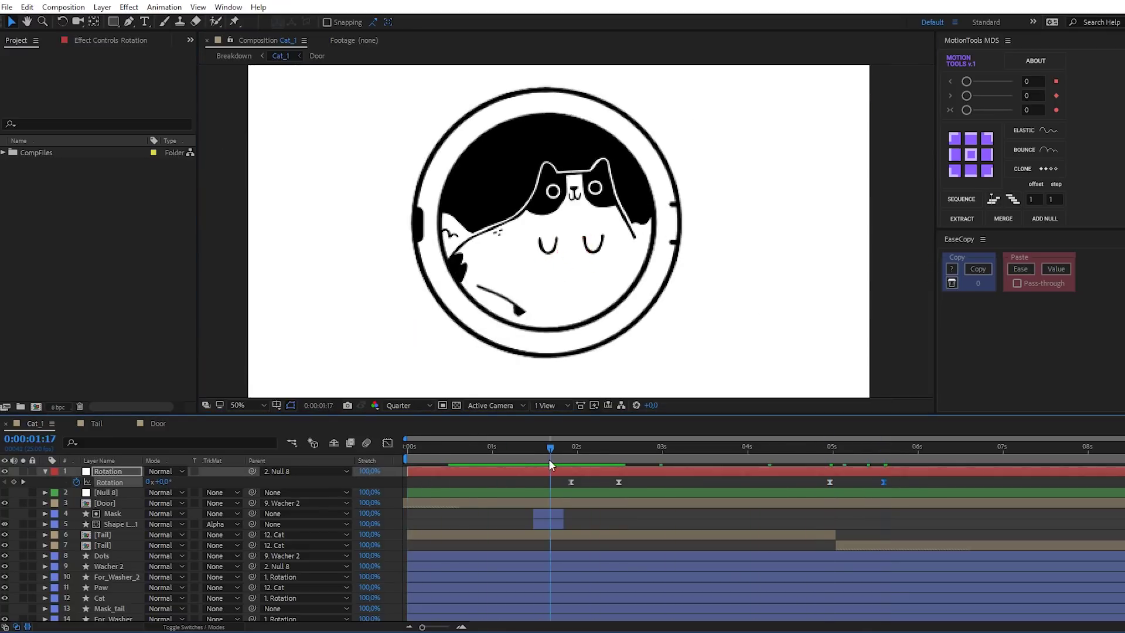
pyautogui.click(387, 443)
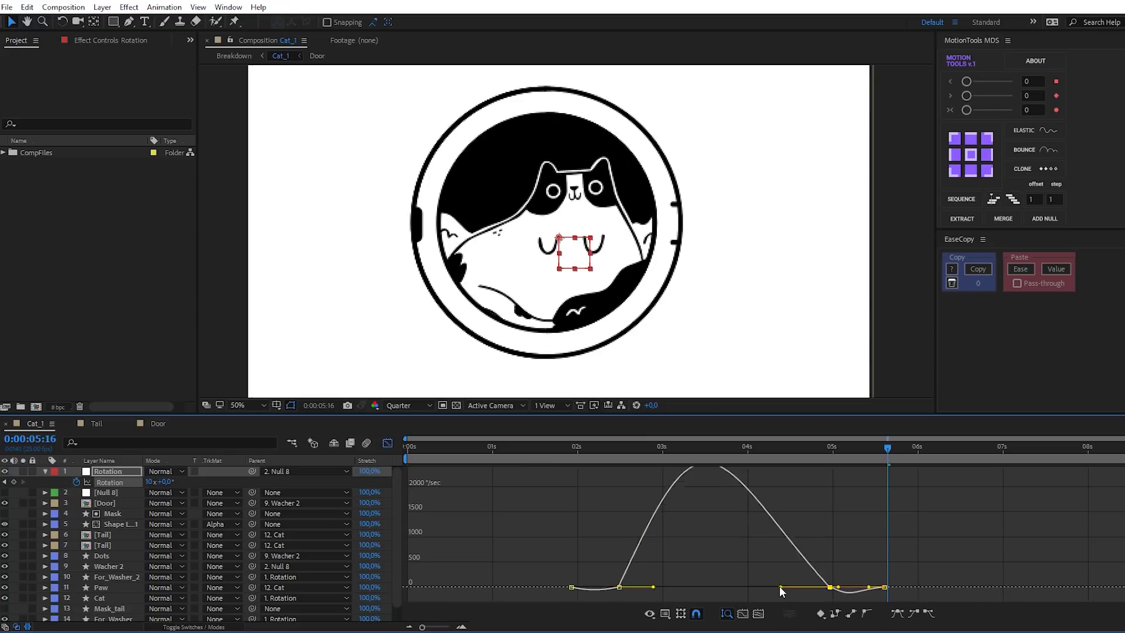
pyautogui.hotkey('shift', 'F3')
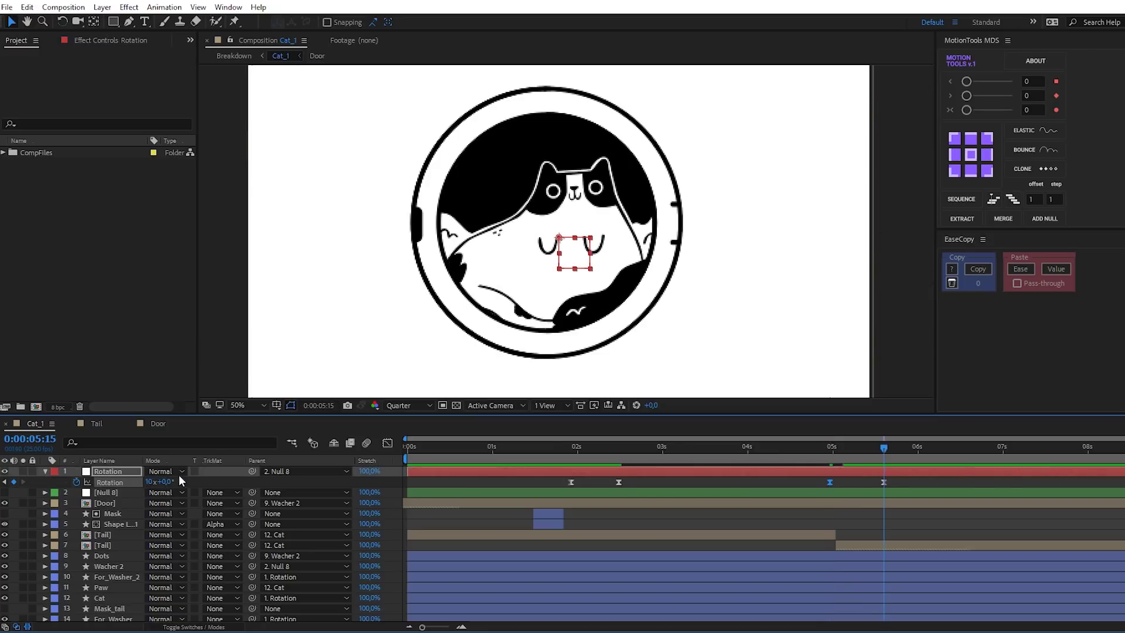
pyautogui.moveTo(646, 445); pyautogui.dragTo(619, 446)
# Step: Expand For_Washer down to Shape 1 > Path 1 and enable its Path keyframing
pyautogui.click(106, 576)
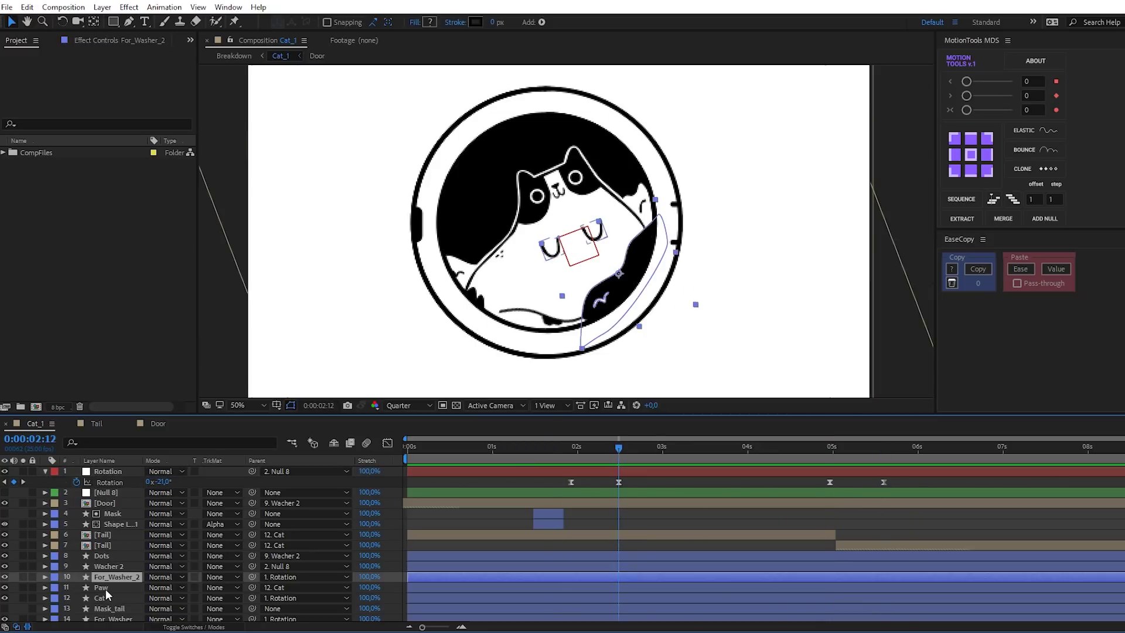
pyautogui.click(106, 598)
pyautogui.scroll(-1, 108, 606)
pyautogui.click(113, 603)
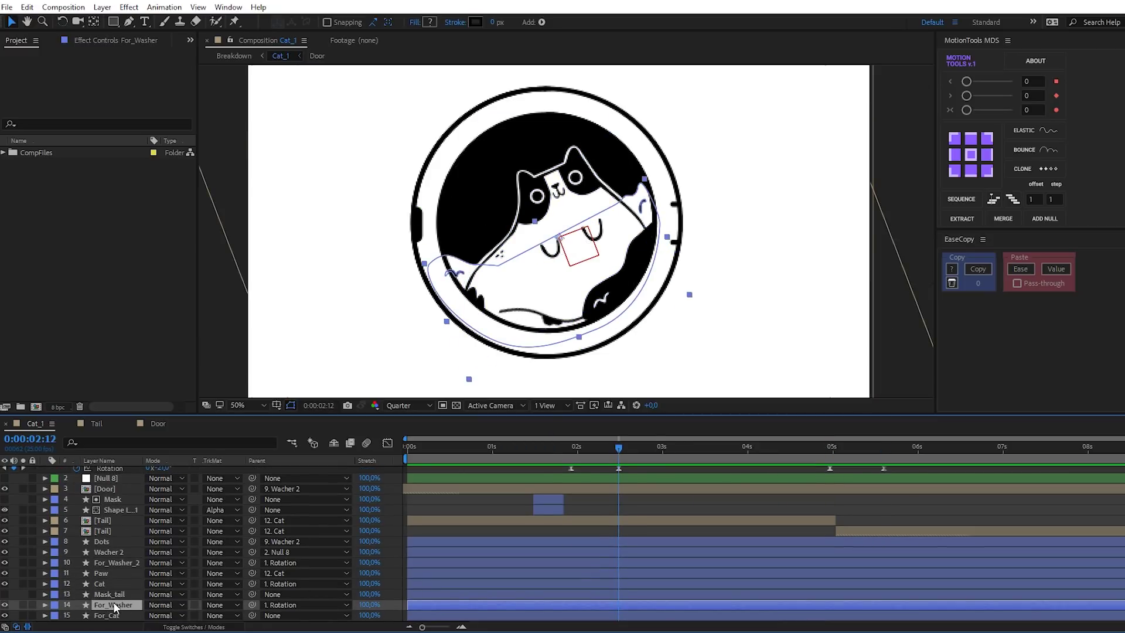
pyautogui.click(46, 605)
pyautogui.scroll(-3, 116, 527)
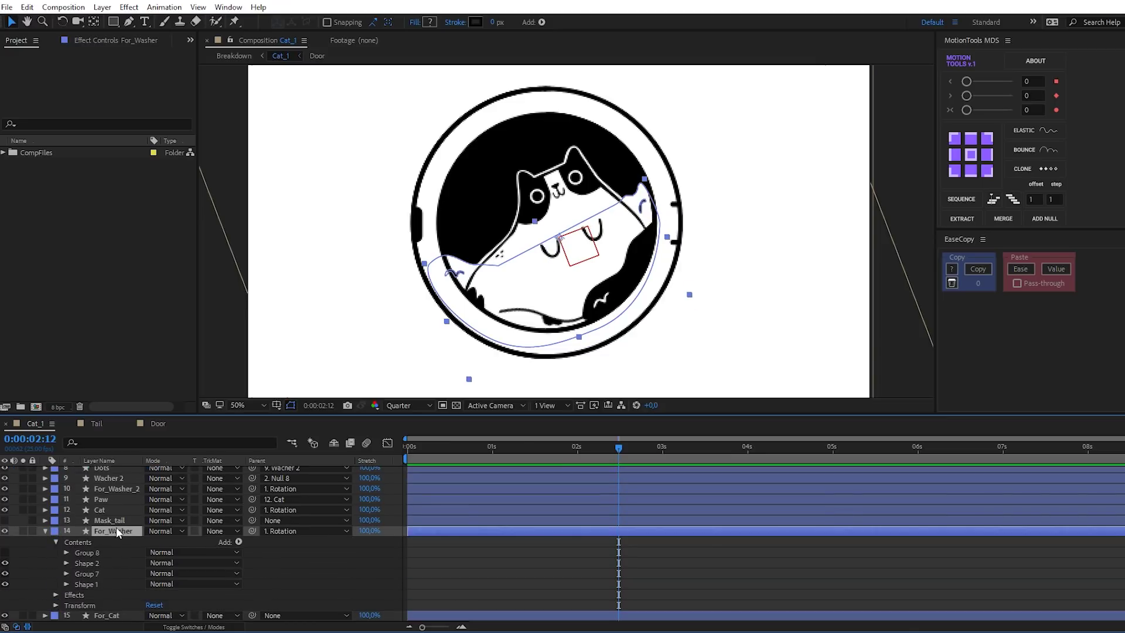
pyautogui.click(93, 584)
pyautogui.click(66, 583)
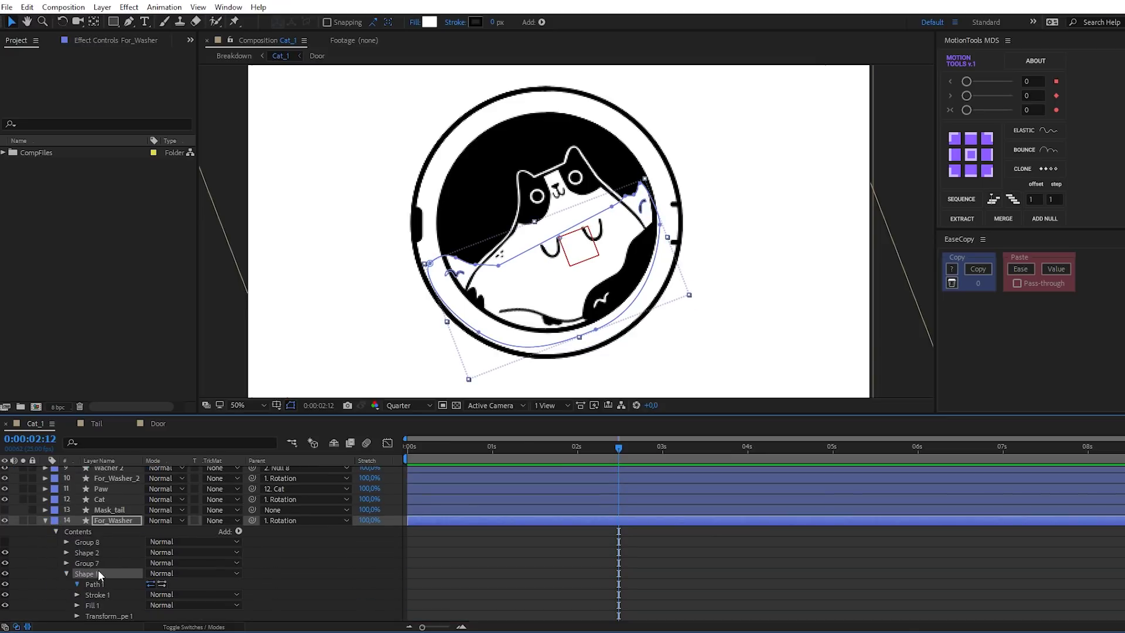
pyautogui.scroll(-2, 98, 570)
pyautogui.click(76, 542)
pyautogui.click(97, 551)
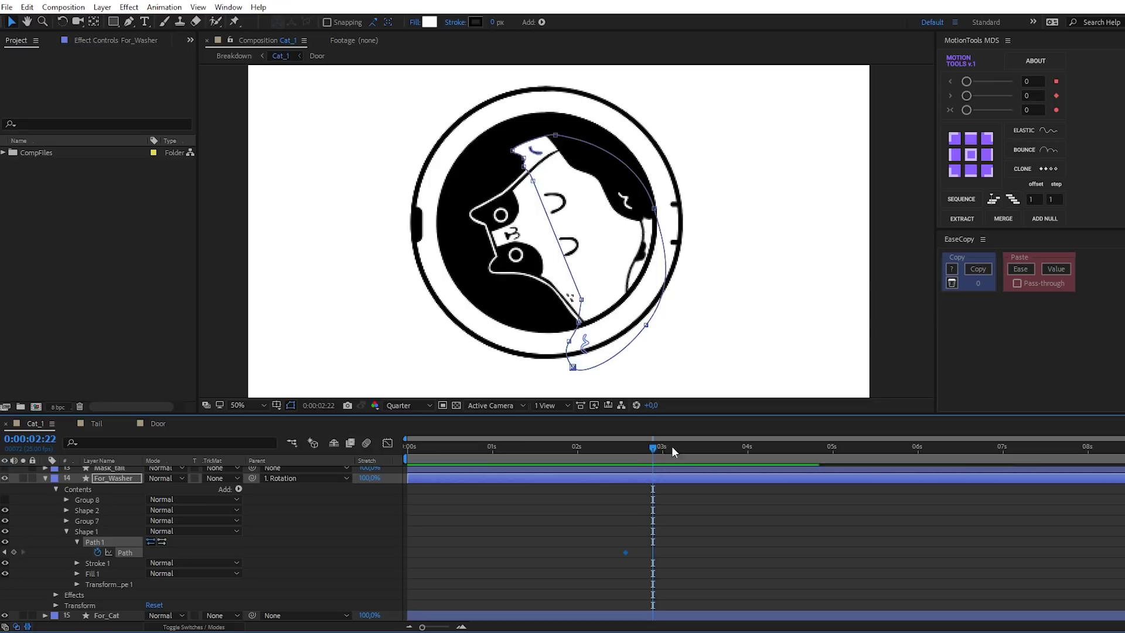
# Step: Shift the path keyframes later, paste a copy near 4:12, and review the spin at 3:03
pyautogui.moveTo(595, 455); pyautogui.dragTo(520, 451)
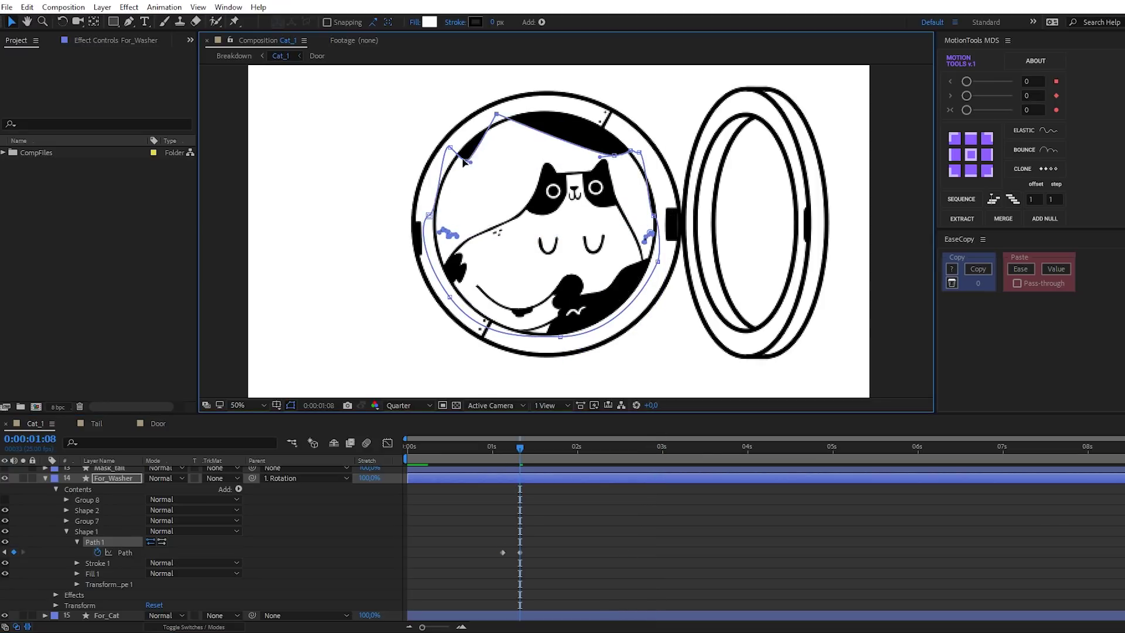
pyautogui.moveTo(519, 552)
pyautogui.mouseDown()
pyautogui.moveTo(576, 564)
pyautogui.moveTo(622, 552)
pyautogui.mouseUp()
pyautogui.click(645, 193)
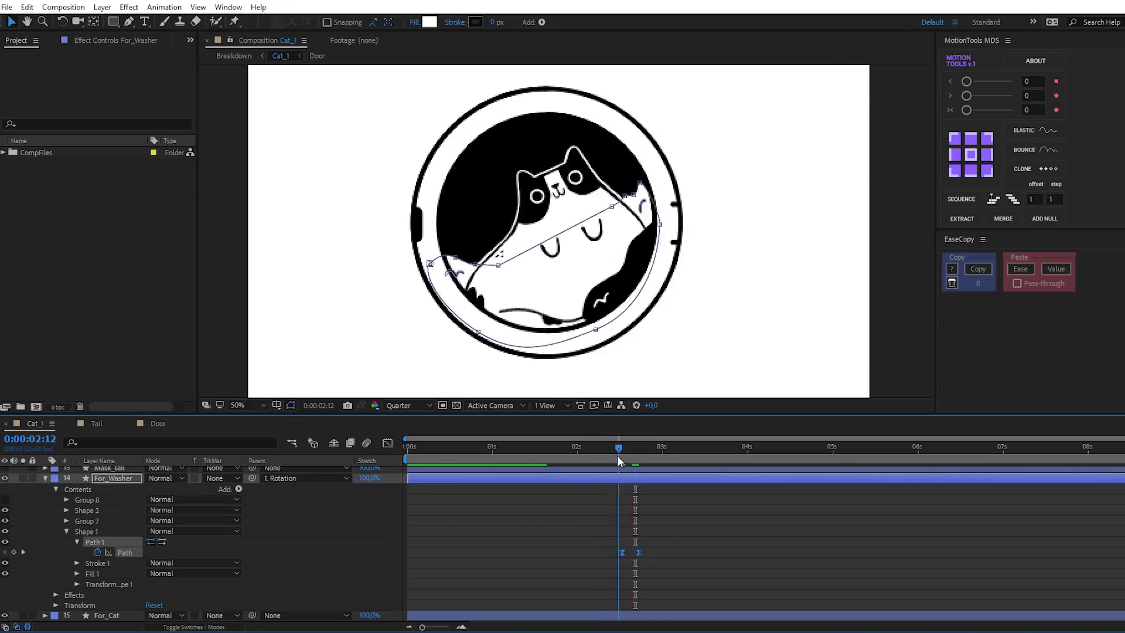
pyautogui.press('space')
pyautogui.hotkey('ctrl', 'v')
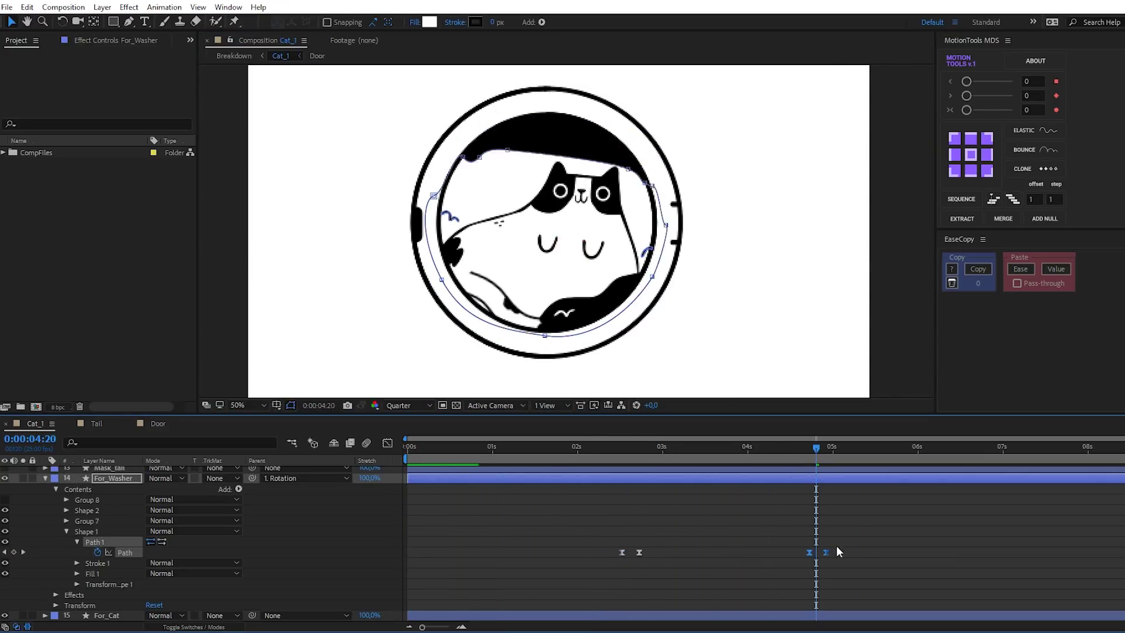
pyautogui.click(790, 448)
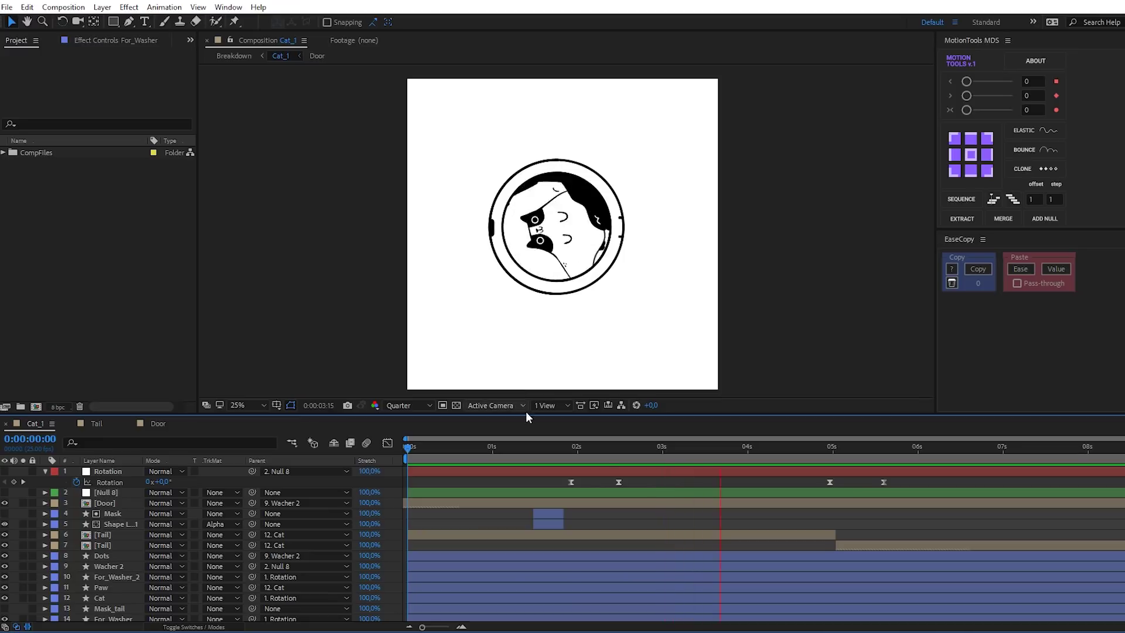
pyautogui.moveTo(618, 445); pyautogui.dragTo(672, 447)
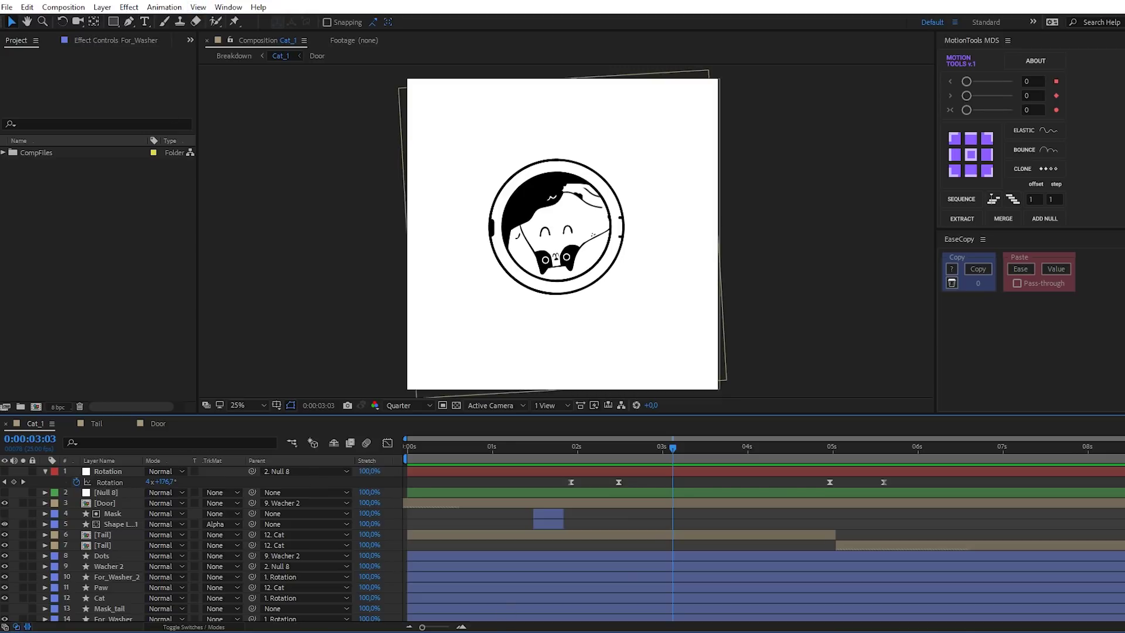
pyautogui.moveTo(674, 449); pyautogui.dragTo(671, 454)
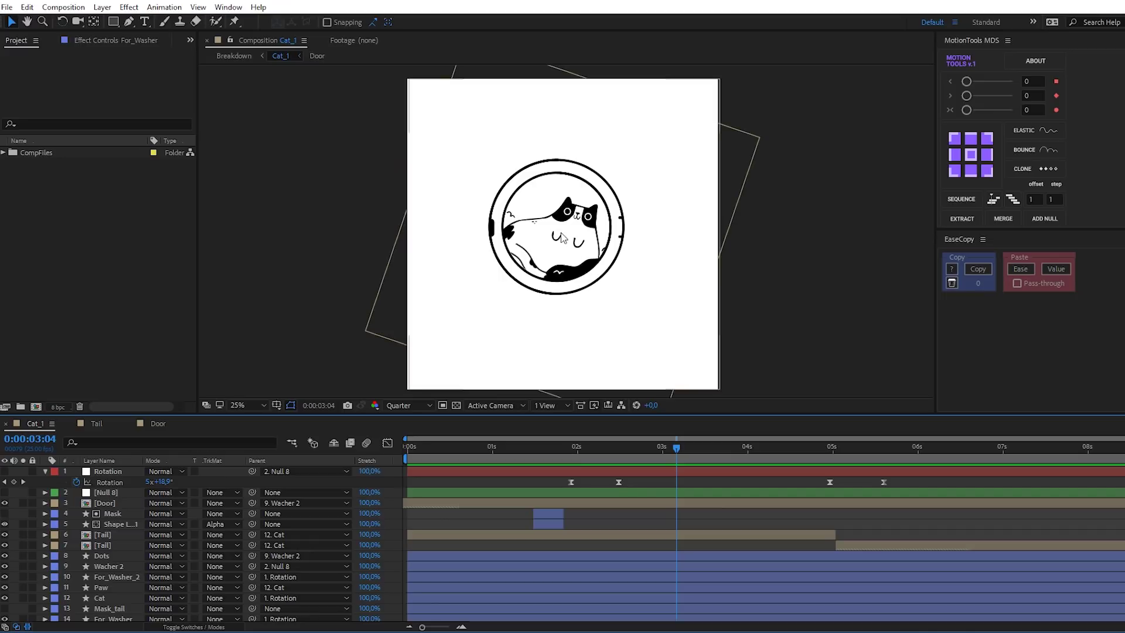
pyautogui.scroll(-1, 124, 551)
# Step: Apply the Distort > Twirl effect to the Cat layer
pyautogui.click(110, 582)
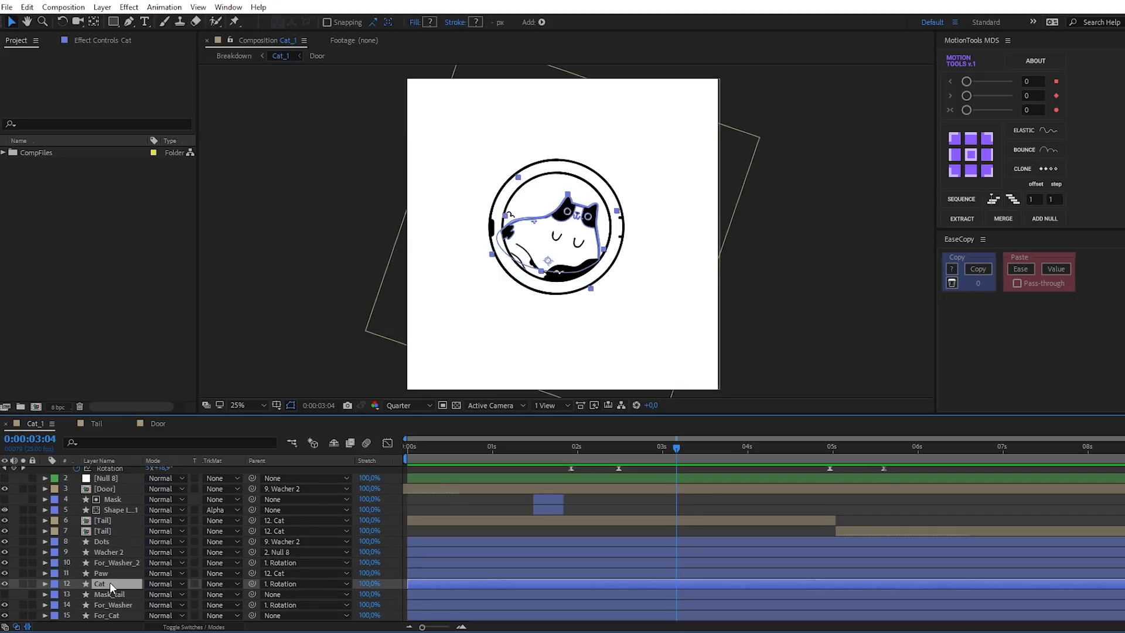
pyautogui.click(128, 8)
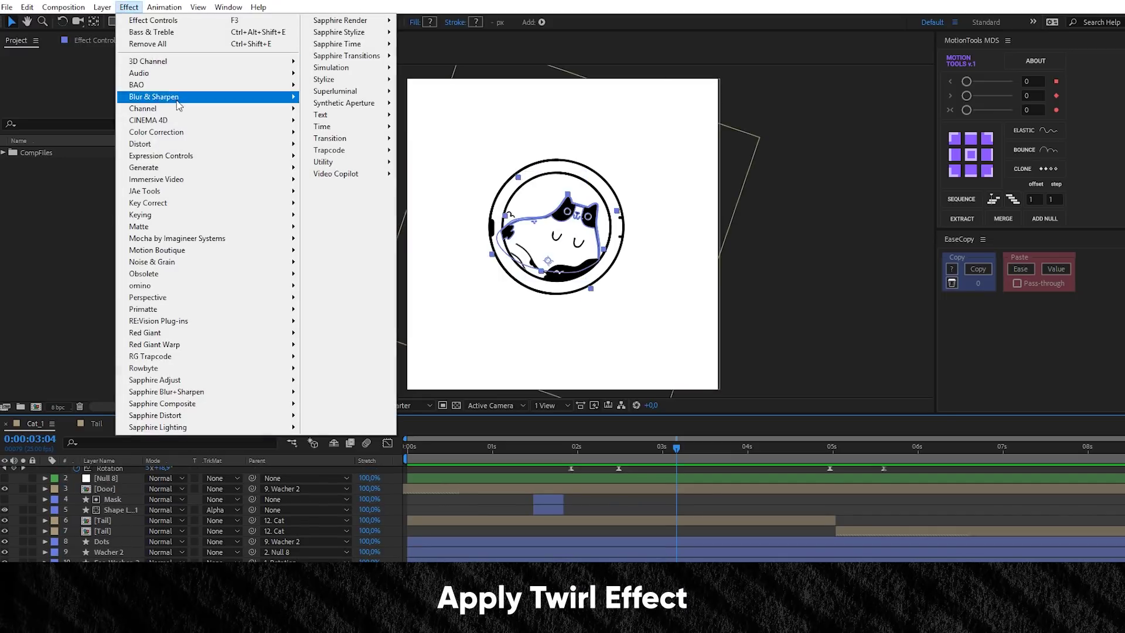
pyautogui.moveTo(281, 142)
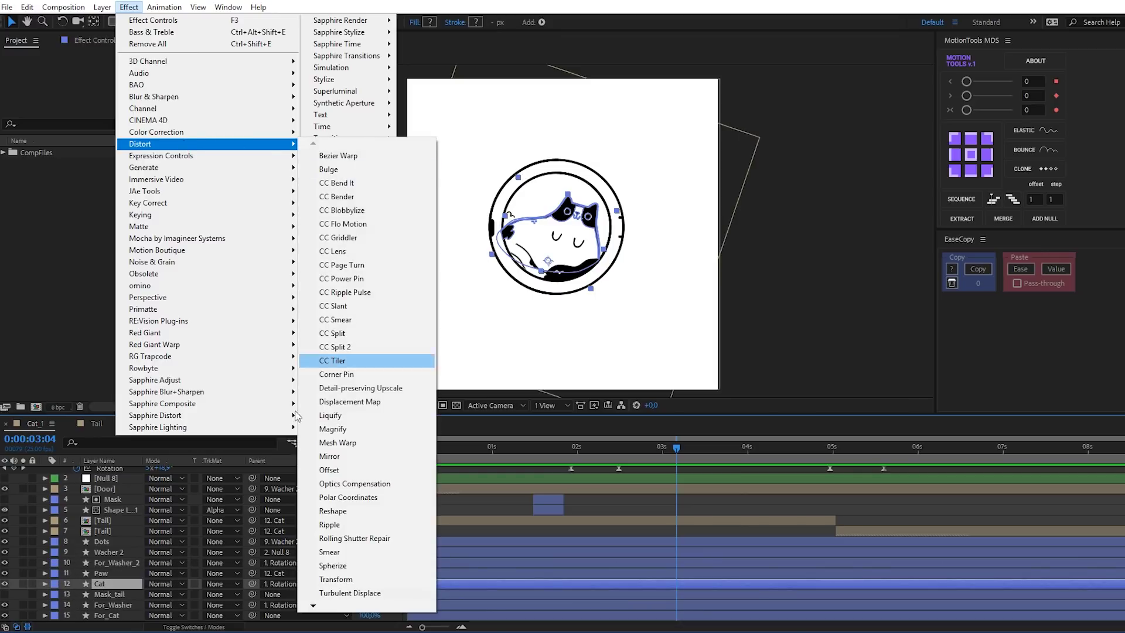
pyautogui.moveTo(314, 605)
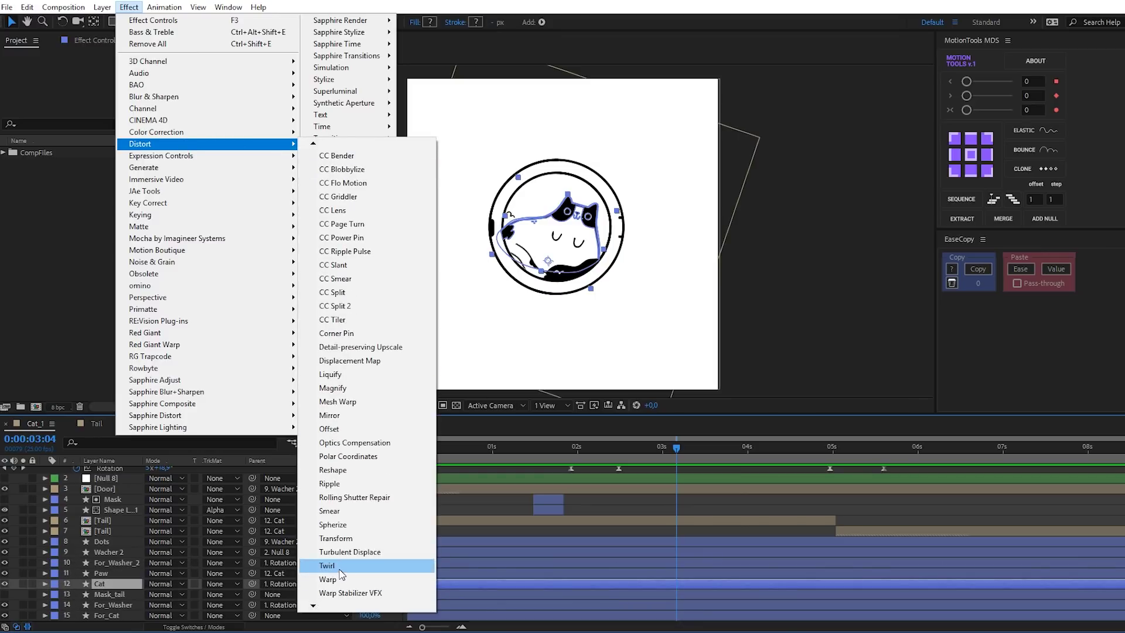
pyautogui.click(344, 566)
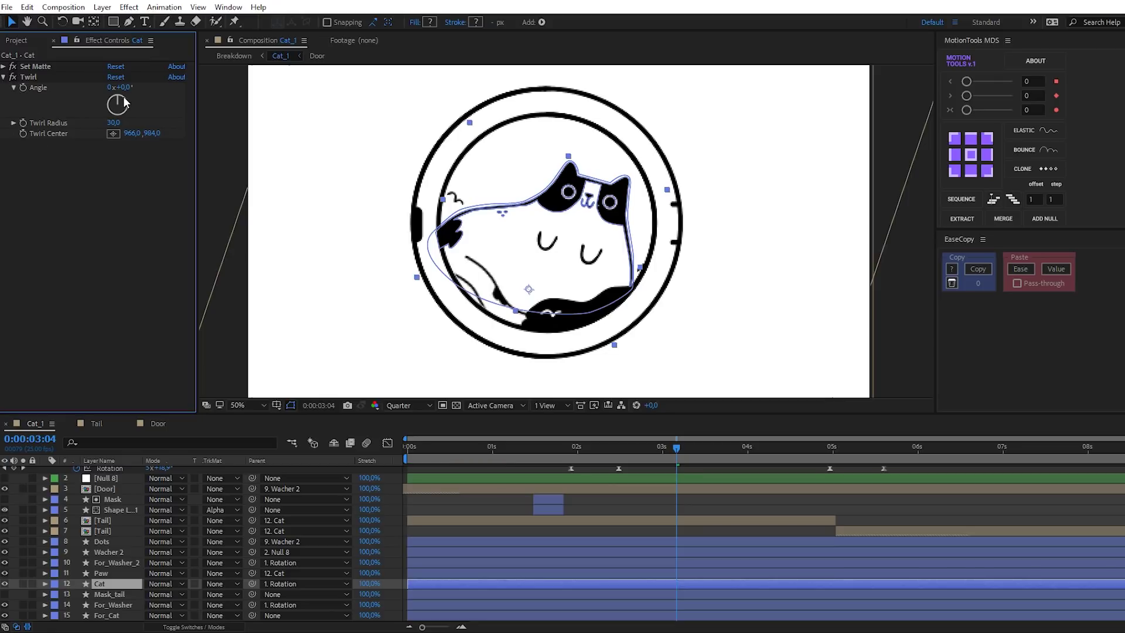
# Step: Keyframe Twirl Angle from 0° near 2:10 to -268° at 3:23, then preview
pyautogui.click(23, 88)
pyautogui.click(611, 449)
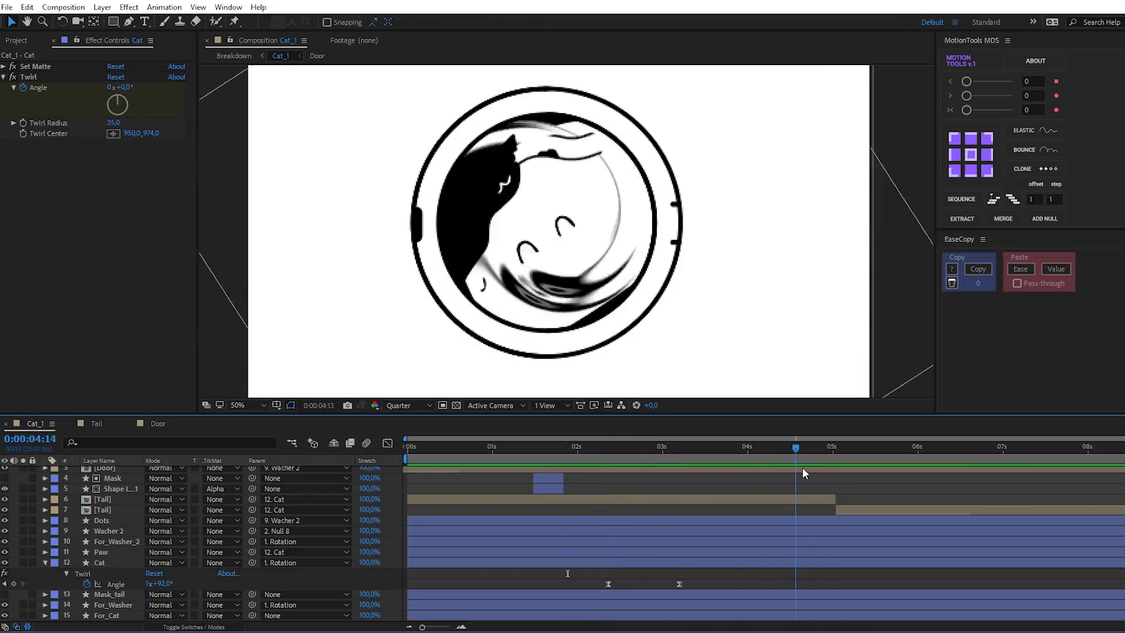
pyautogui.moveTo(711, 452); pyautogui.dragTo(741, 452)
pyautogui.moveTo(158, 583); pyautogui.dragTo(146, 584)
pyautogui.moveTo(742, 456); pyautogui.dragTo(750, 455)
pyautogui.hotkey('shift', 'F3')
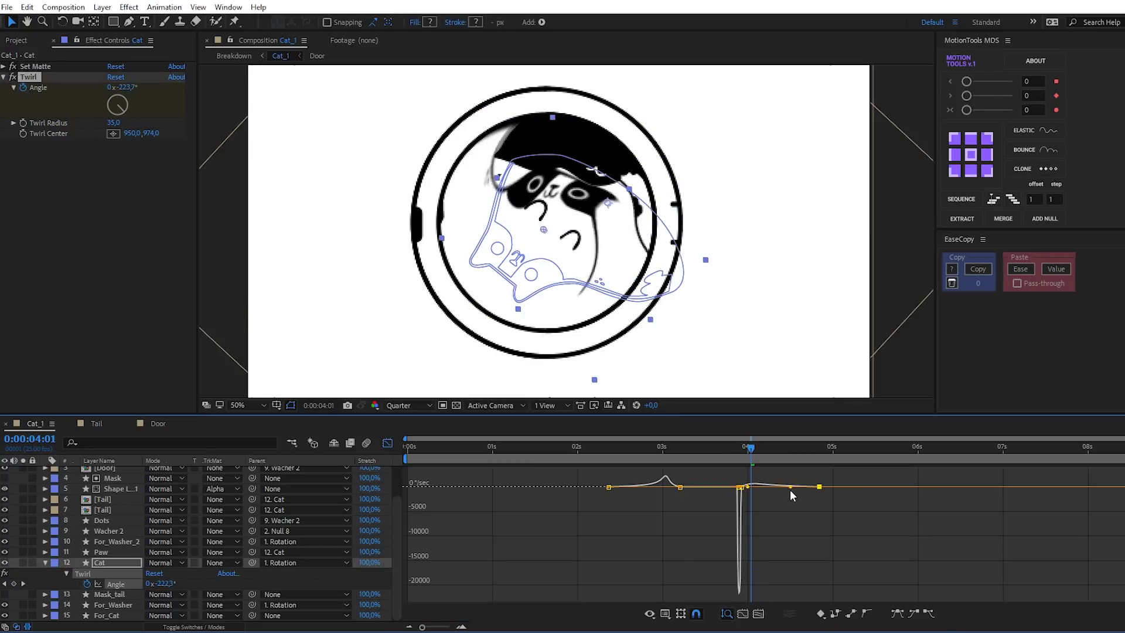
pyautogui.hotkey('shift', 'F3')
pyautogui.press('space')
pyautogui.click(764, 451)
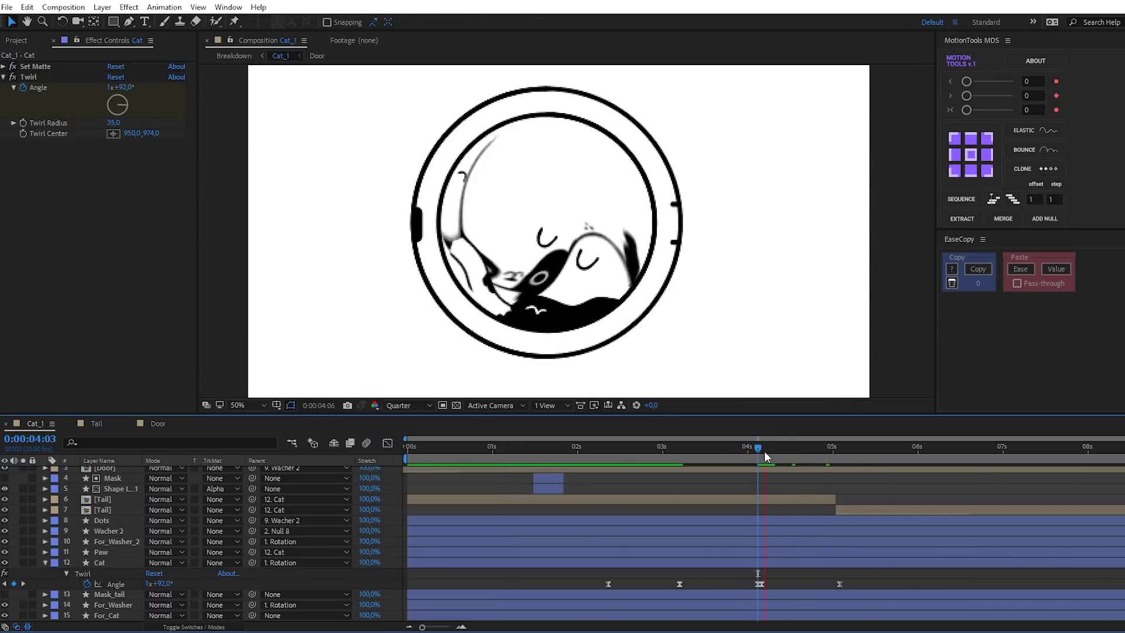
pyautogui.click(760, 452)
pyautogui.click(45, 79)
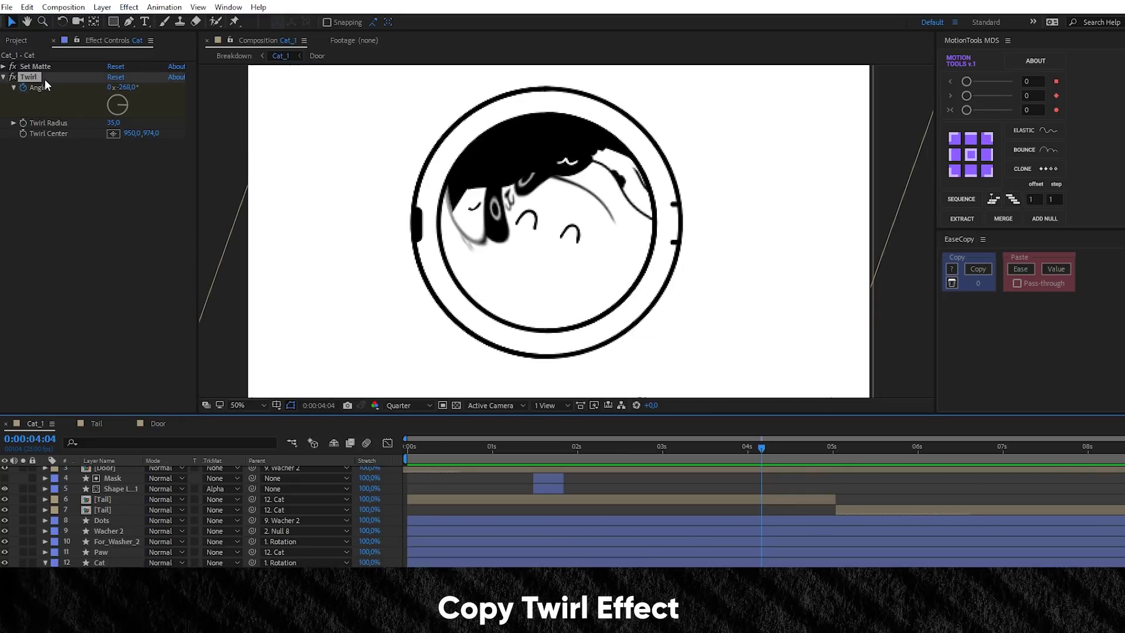
pyautogui.click(605, 447)
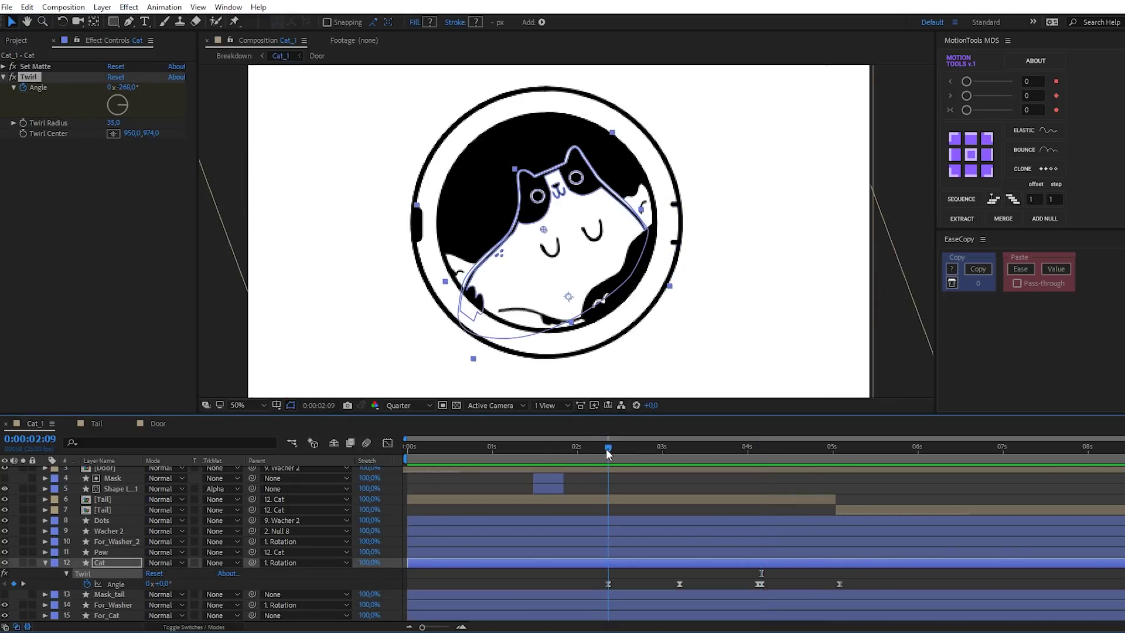
pyautogui.click(110, 553)
pyautogui.hotkey('ctrl', 'v')
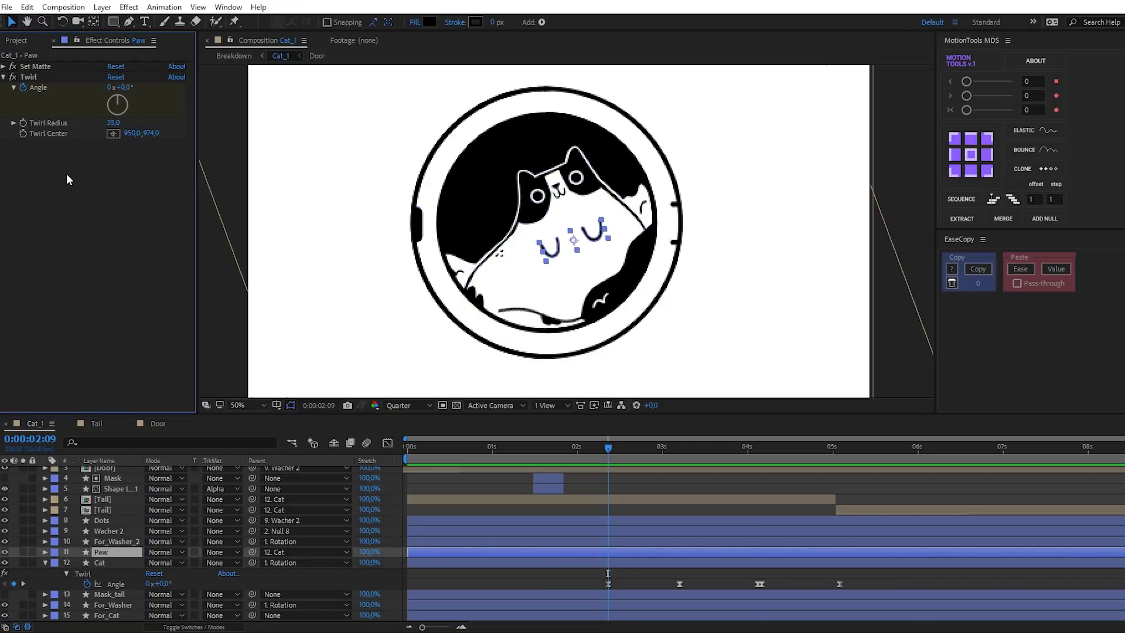
pyautogui.press('space')
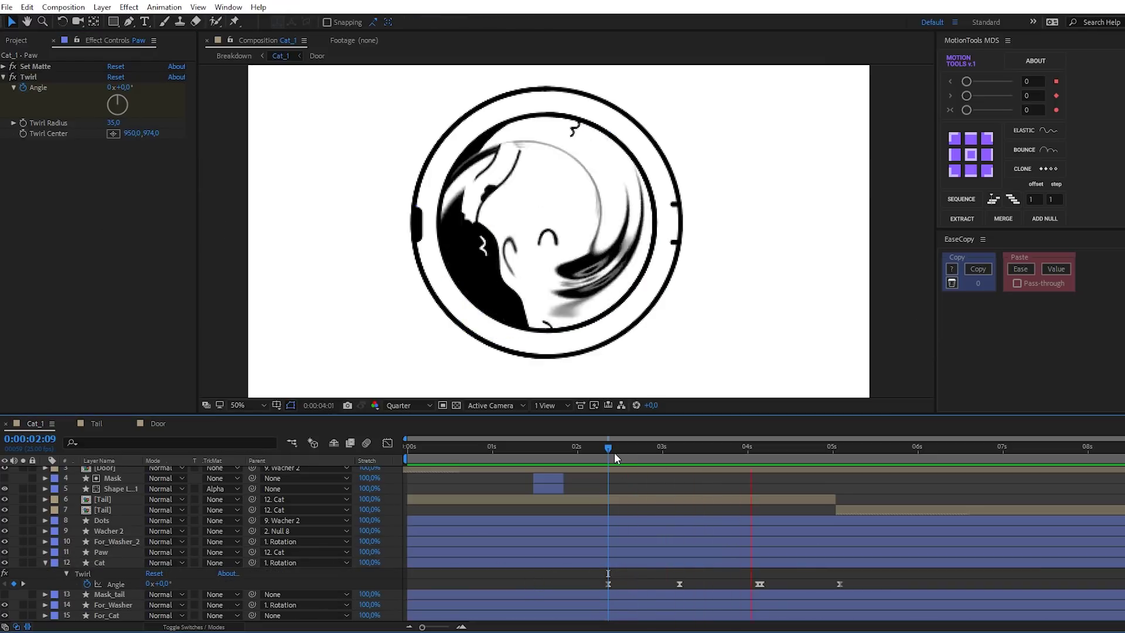
pyautogui.press('space')
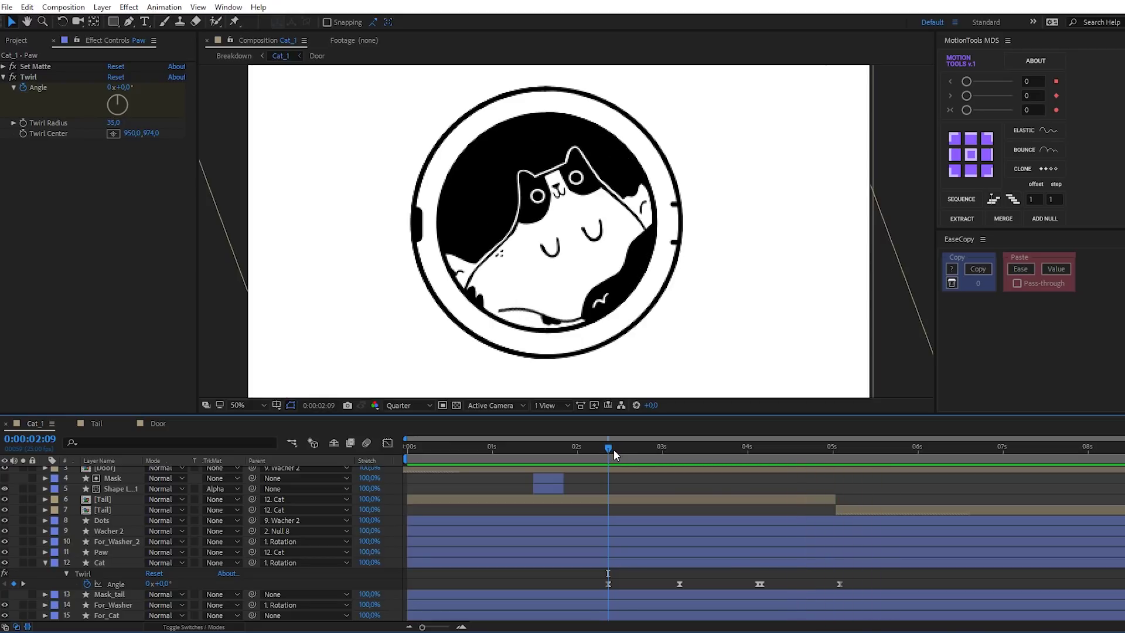
pyautogui.click(611, 560)
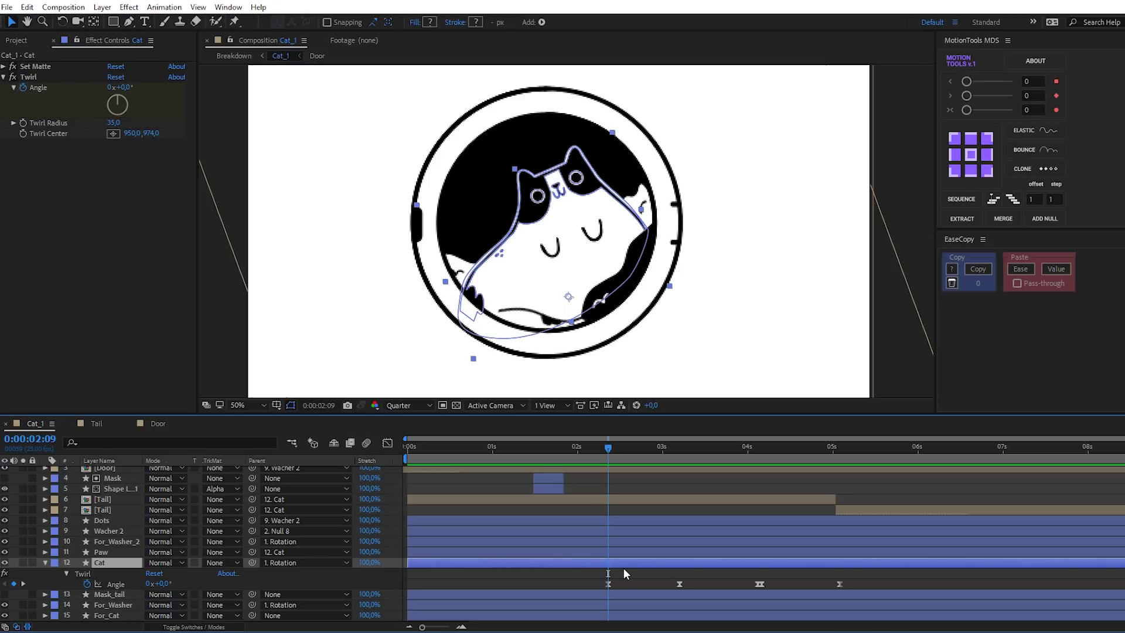
pyautogui.click(101, 7)
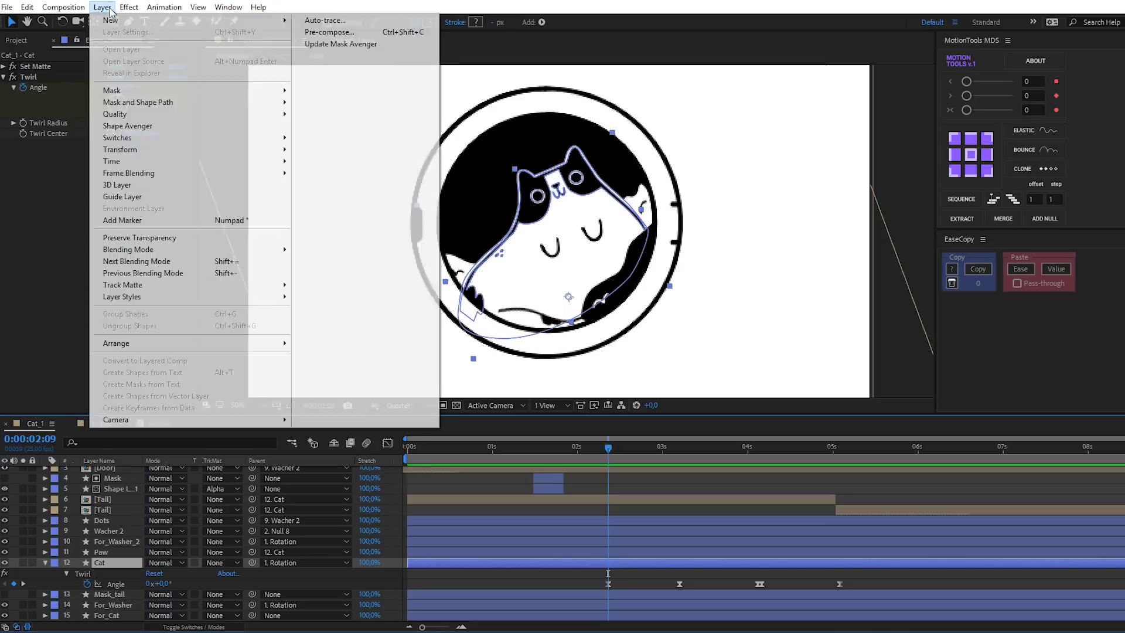
pyautogui.click(516, 448)
pyautogui.press('Home')
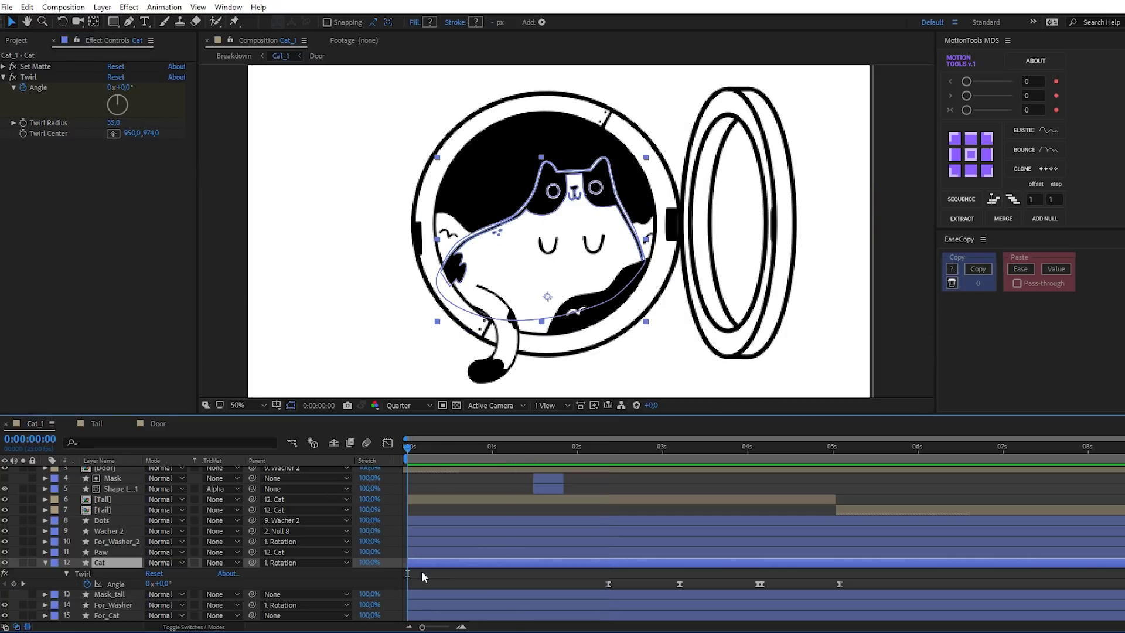
pyautogui.click(424, 575)
pyautogui.press(',')
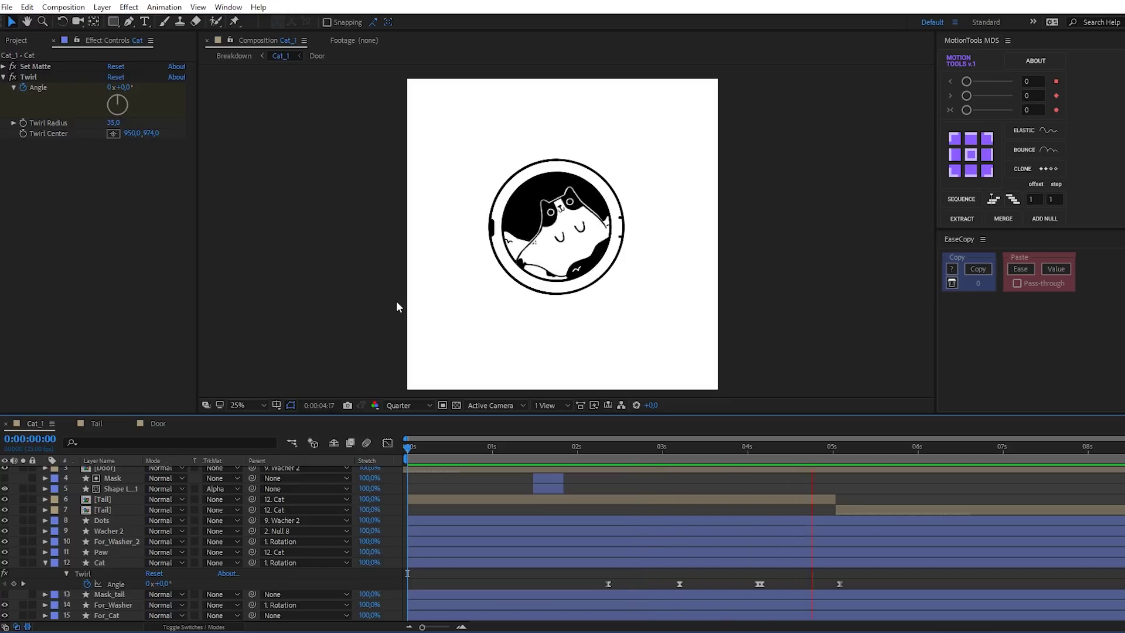
pyautogui.press('space')
pyautogui.moveTo(789, 451); pyautogui.dragTo(610, 454)
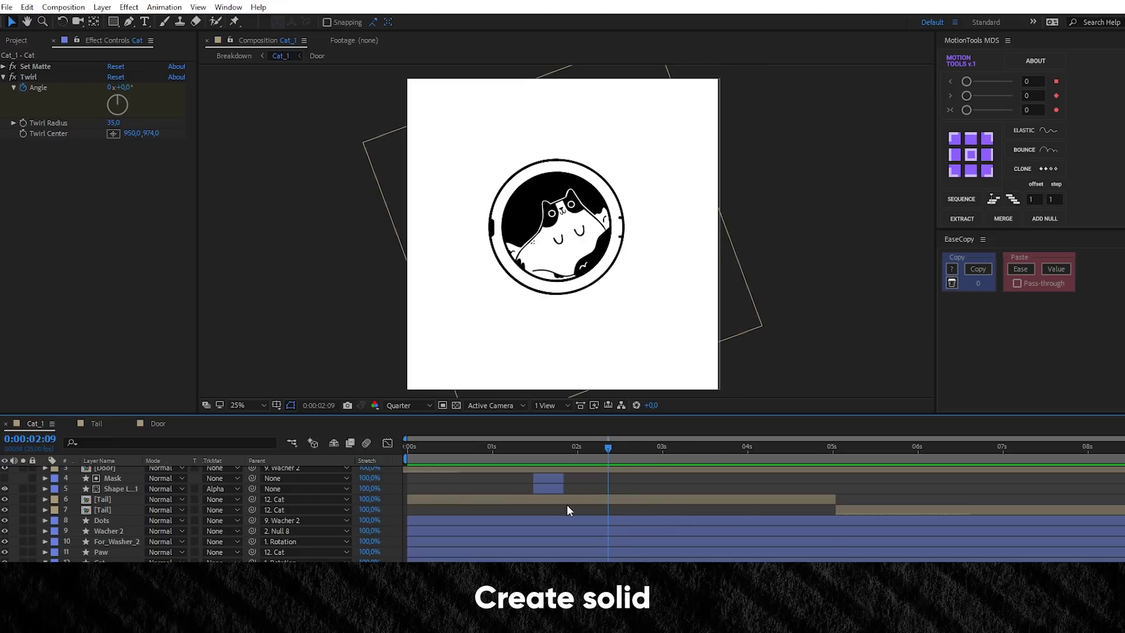
# Step: Create a white 2000 × 2000 px solid named 3D Stroke from the timeline's New > Solid menu
pyautogui.scroll(3, 567, 504)
pyautogui.rightClick(384, 484)
pyautogui.moveTo(433, 491)
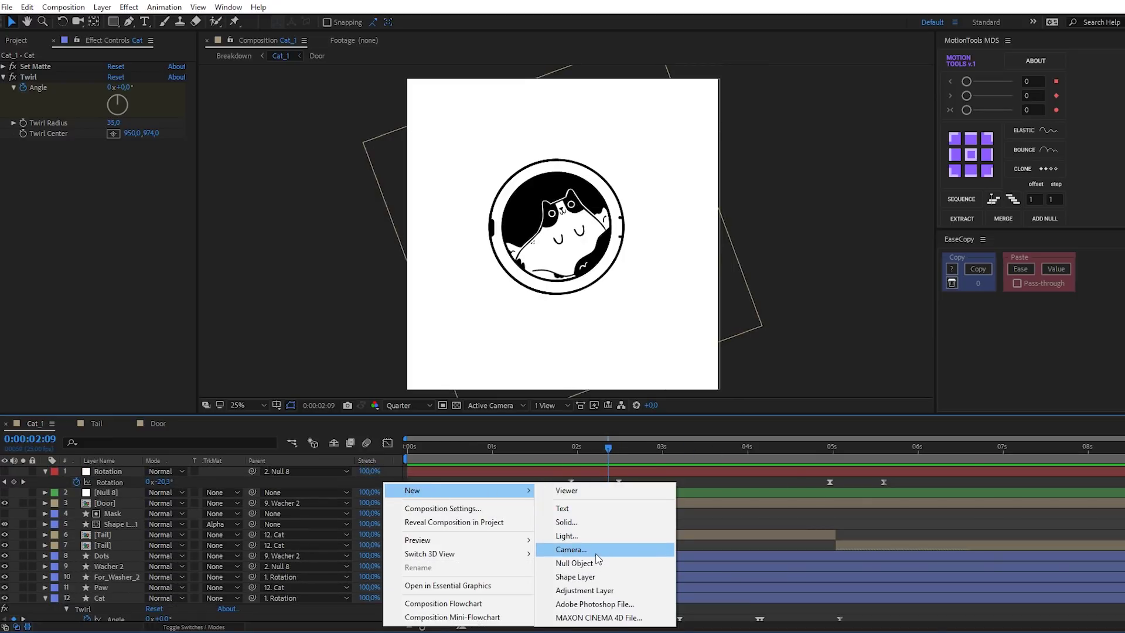
pyautogui.click(592, 521)
pyautogui.write('3D Stroke')
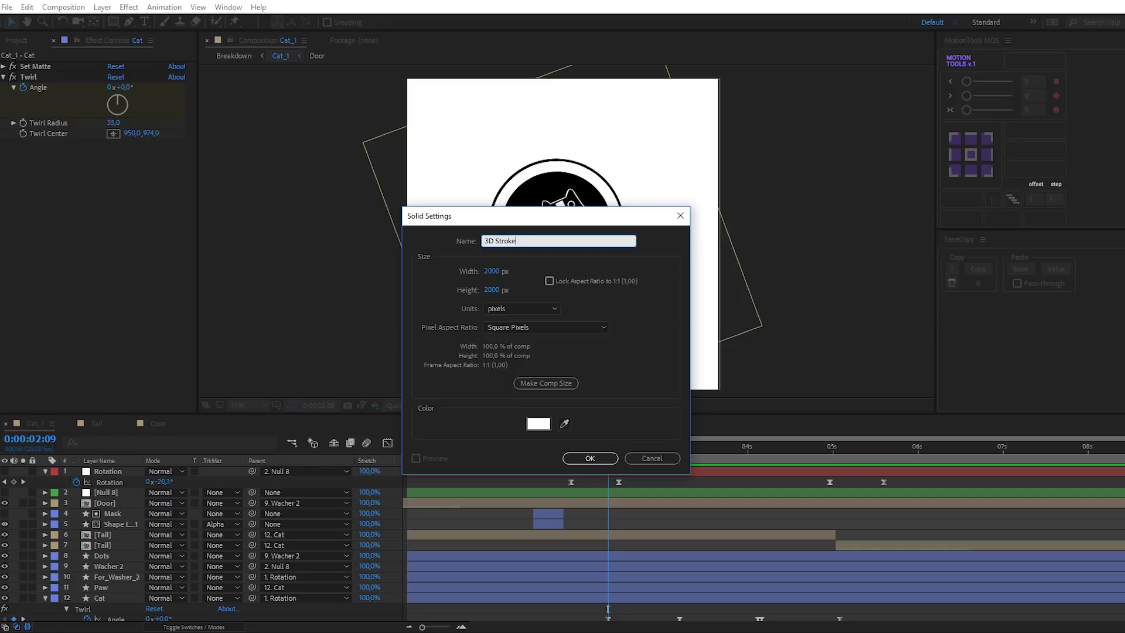
pyautogui.press('Return')
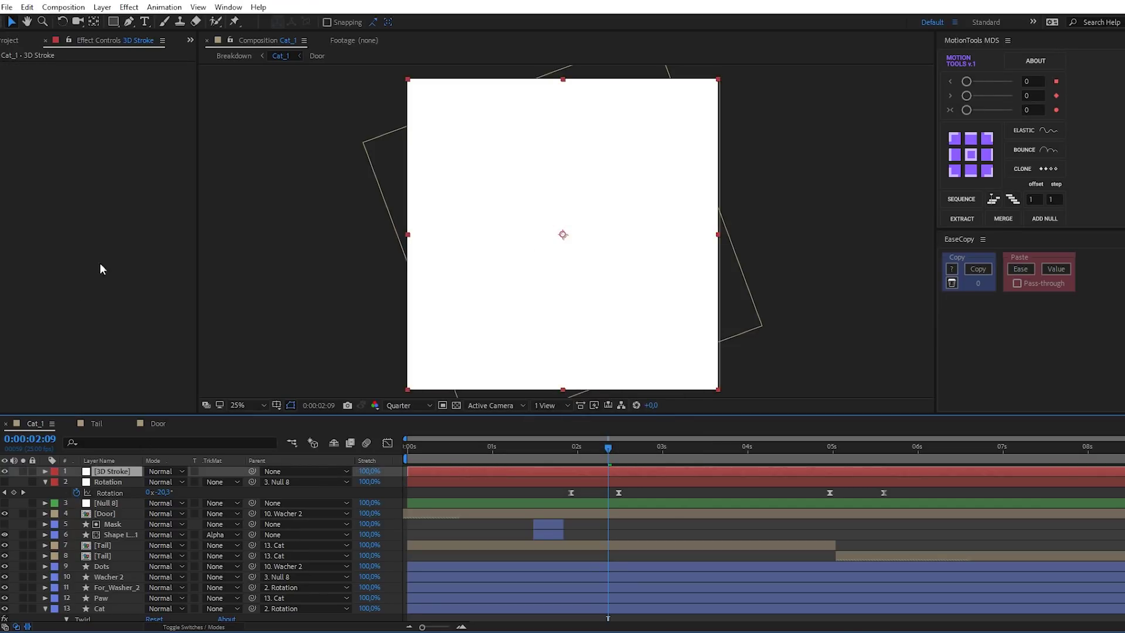
# Step: Apply the RG Trapcode 3D Stroke effect to the 3D Stroke solid
pyautogui.click(128, 7)
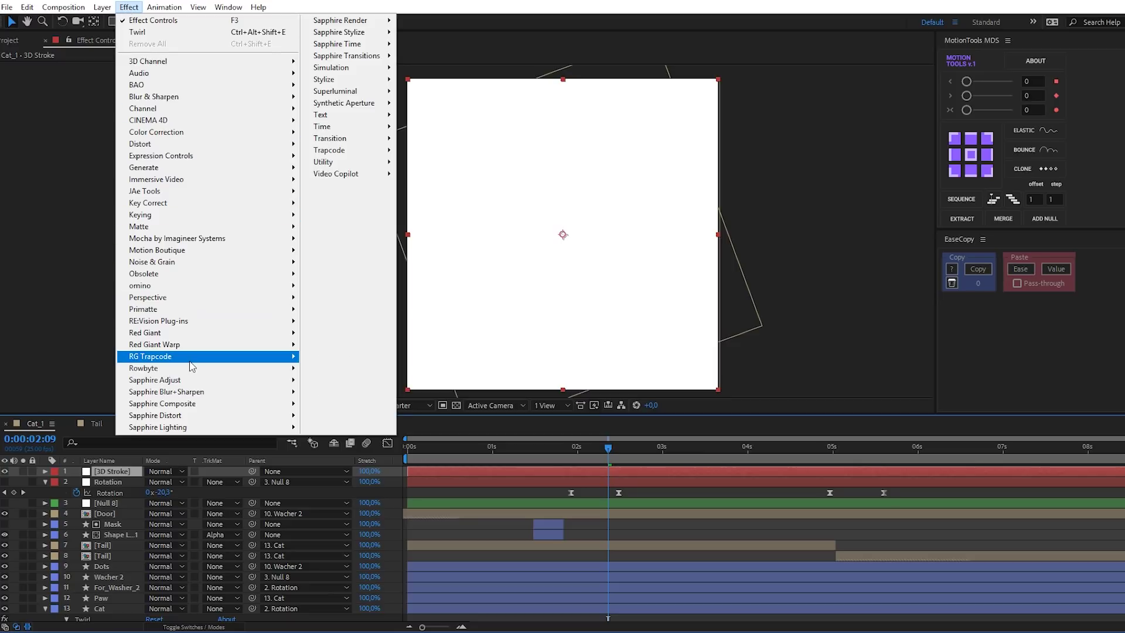
pyautogui.click(328, 359)
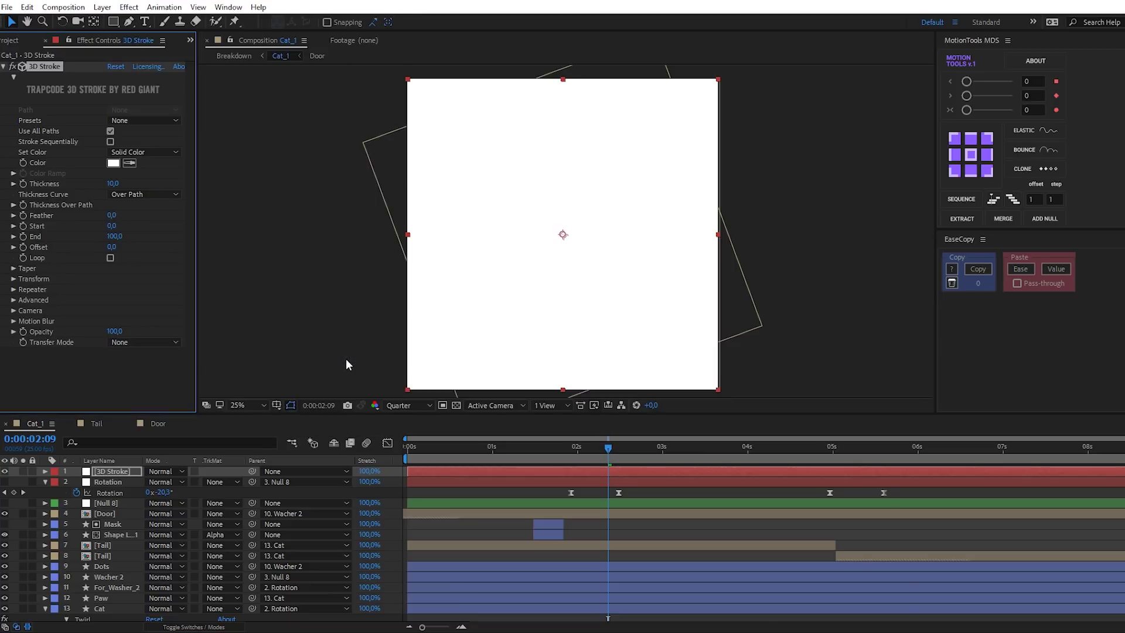
pyautogui.moveTo(116, 24); pyautogui.dragTo(139, 39)
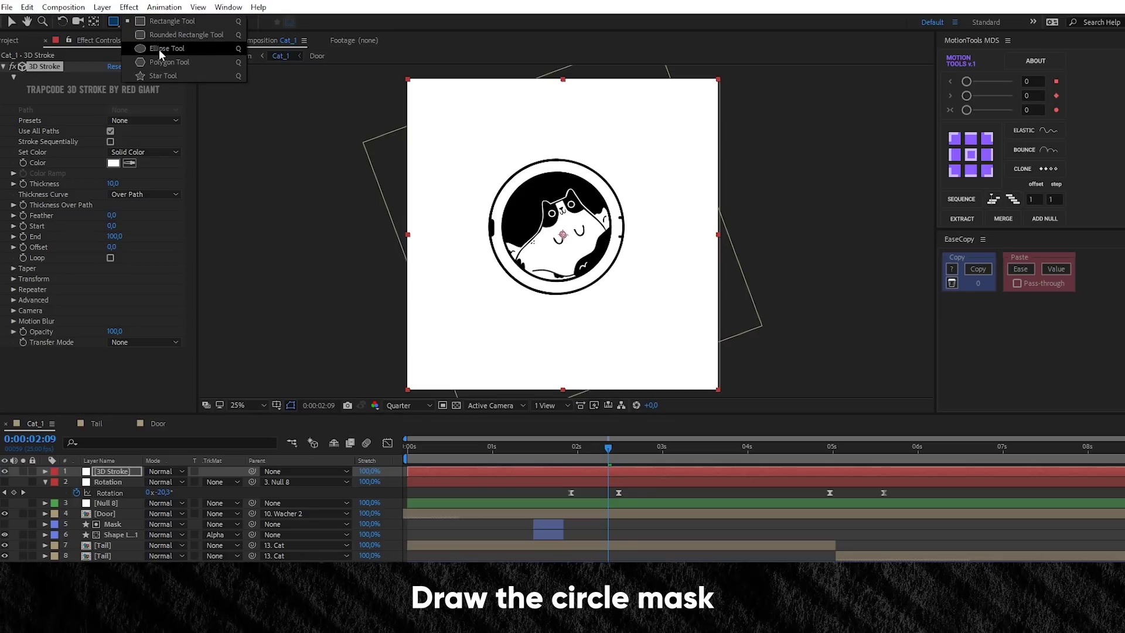
# Step: Draw an ellipse mask over the cat's face and give the 3D Stroke a red colour
pyautogui.click(159, 50)
pyautogui.moveTo(485, 161); pyautogui.dragTo(655, 331)
pyautogui.click(113, 163)
pyautogui.click(875, 279)
pyautogui.doubleClick(620, 228)
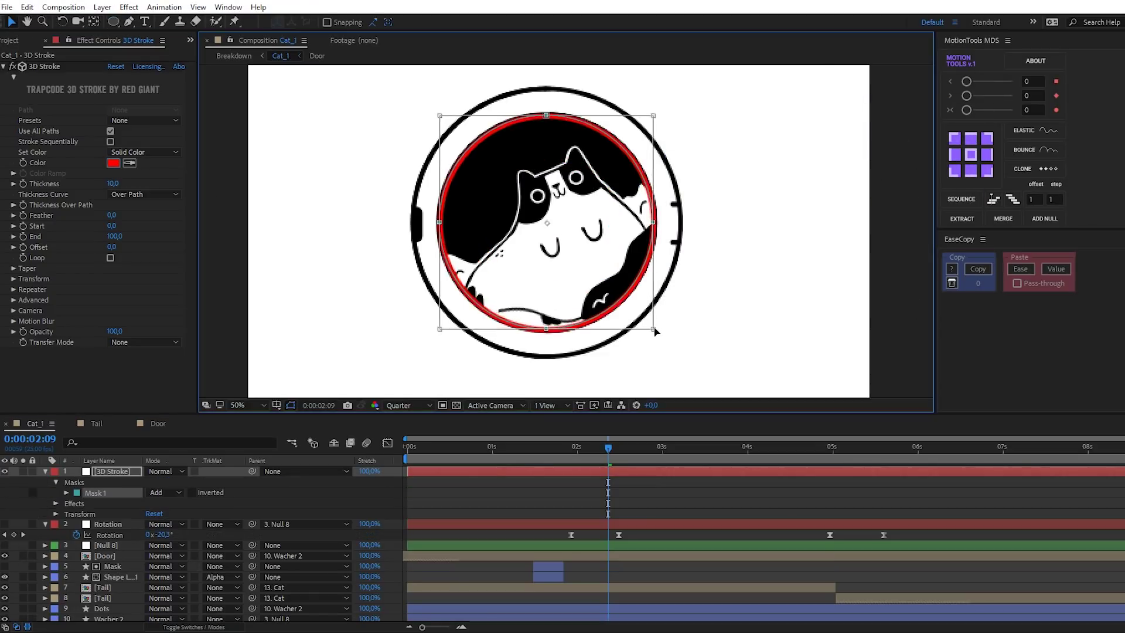
# Step: Thicken the red ring, set its End to 64, and fit the mask circle to the inner ring
pyautogui.moveTo(112, 183); pyautogui.dragTo(132, 184)
pyautogui.moveTo(115, 236); pyautogui.dragTo(144, 243)
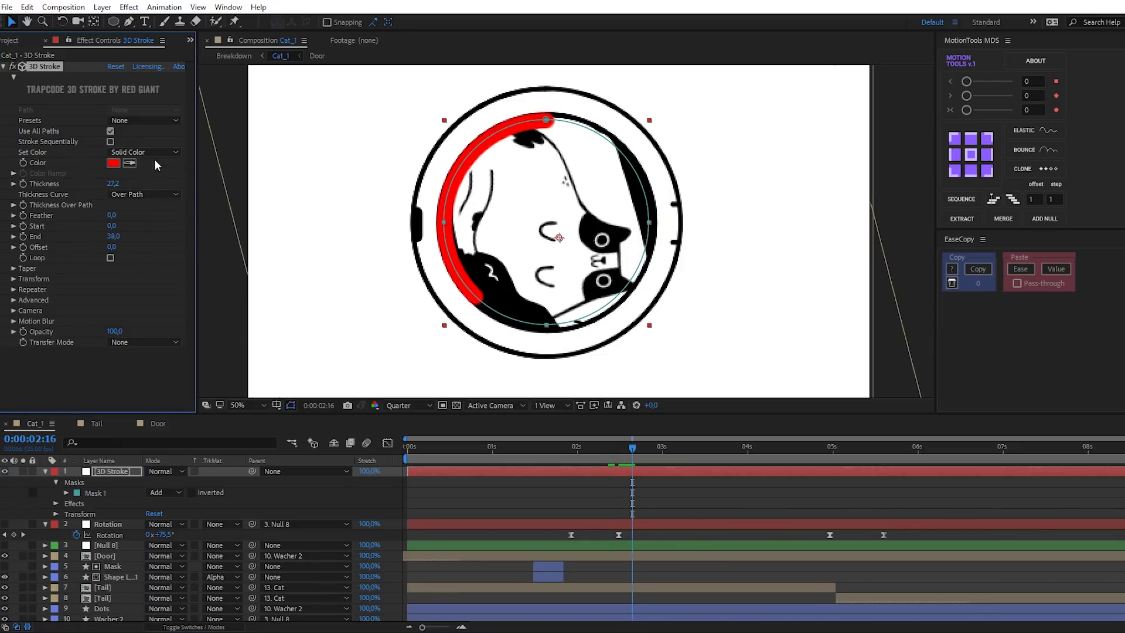
pyautogui.click(65, 492)
pyautogui.click(66, 492)
pyautogui.moveTo(113, 236); pyautogui.dragTo(130, 233)
pyautogui.doubleClick(444, 227)
pyautogui.moveTo(444, 227); pyautogui.dragTo(548, 225)
# Step: Set stroke Thickness to 28, then lower End to 0 at 0:00:02:09
pyautogui.click(113, 183)
pyautogui.write('18')
pyautogui.press('Return')
pyautogui.moveTo(113, 236); pyautogui.dragTo(152, 236)
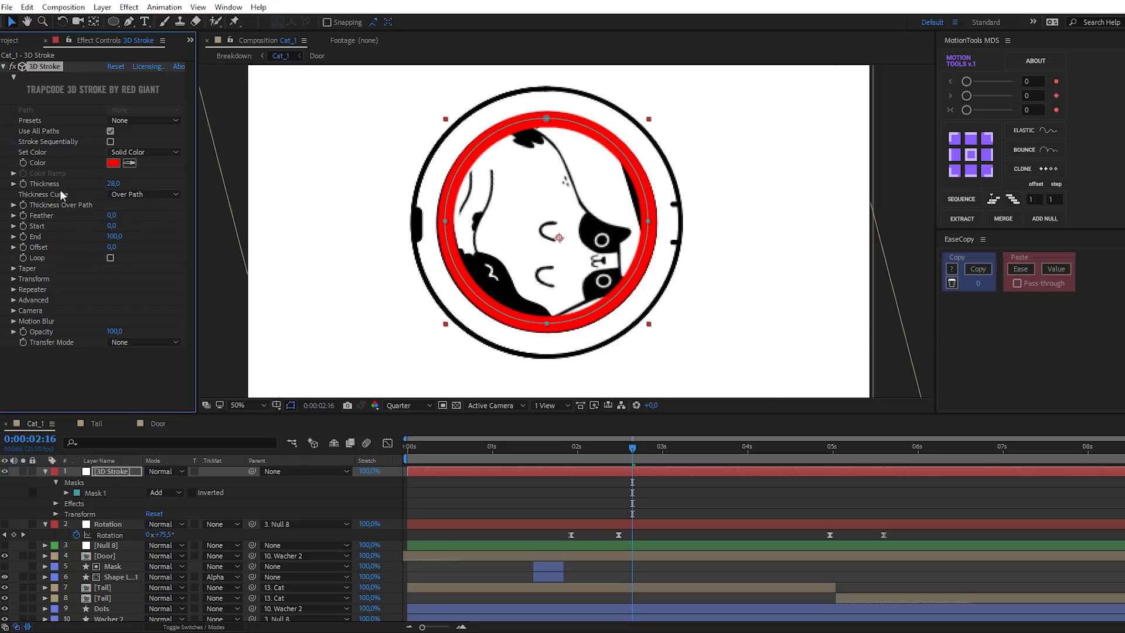
pyautogui.click(66, 492)
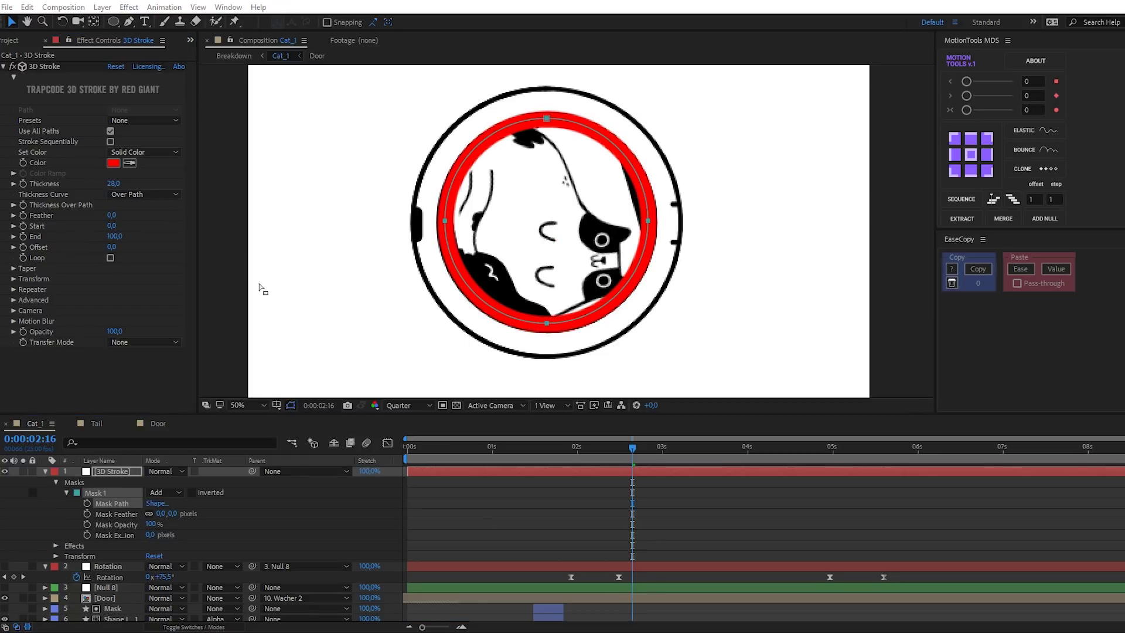
pyautogui.moveTo(572, 451); pyautogui.dragTo(608, 452)
pyautogui.moveTo(115, 236); pyautogui.dragTo(25, 248)
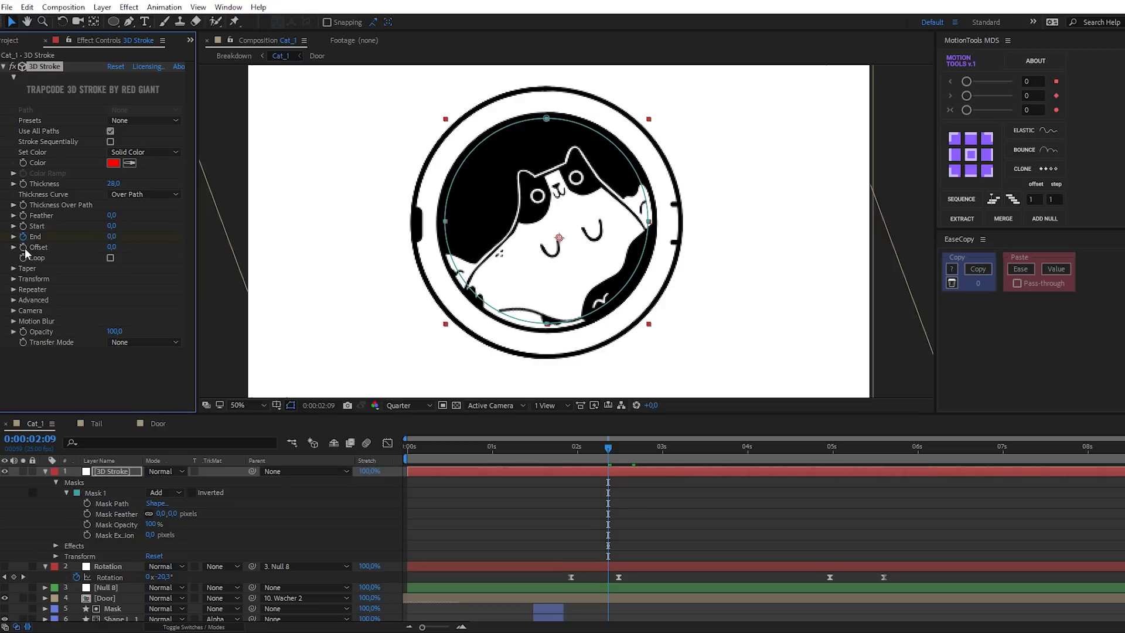
# Step: Keyframe Start, End and Offset, with End at 100 at 0:00:02:18
pyautogui.press('u')
pyautogui.moveTo(608, 448); pyautogui.dragTo(638, 448)
pyautogui.moveTo(112, 237)
pyautogui.mouseDown()
pyautogui.moveTo(143, 354)
pyautogui.moveTo(176, 252)
pyautogui.mouseUp()
pyautogui.hotkey('ctrl', 'z')
pyautogui.moveTo(107, 256); pyautogui.dragTo(76, 261)
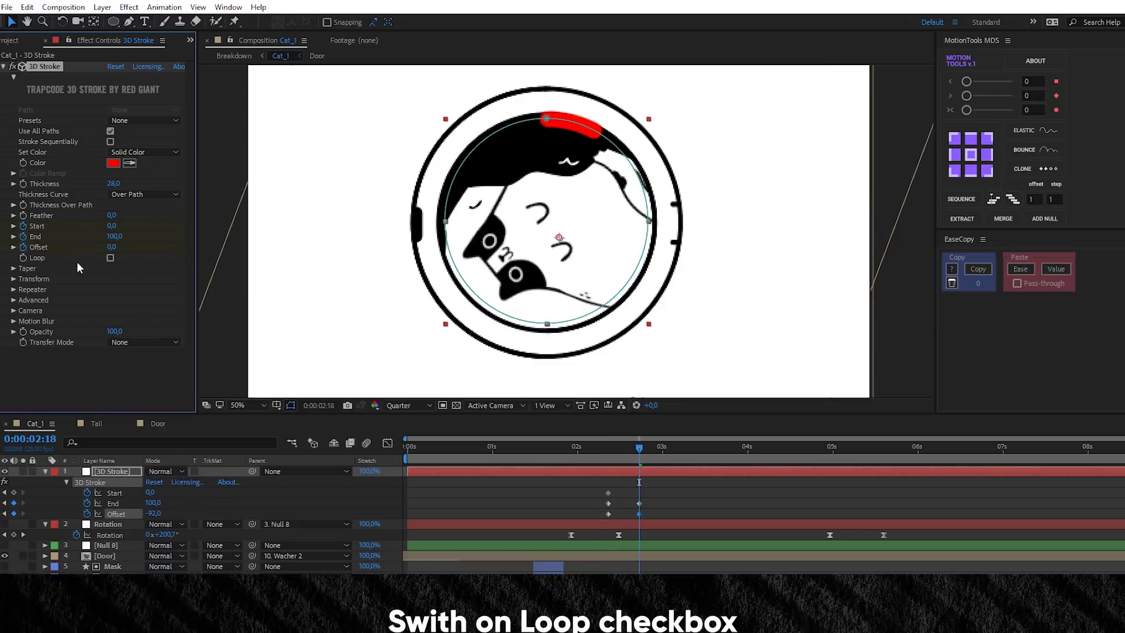
pyautogui.hotkey('ctrl', 'z')
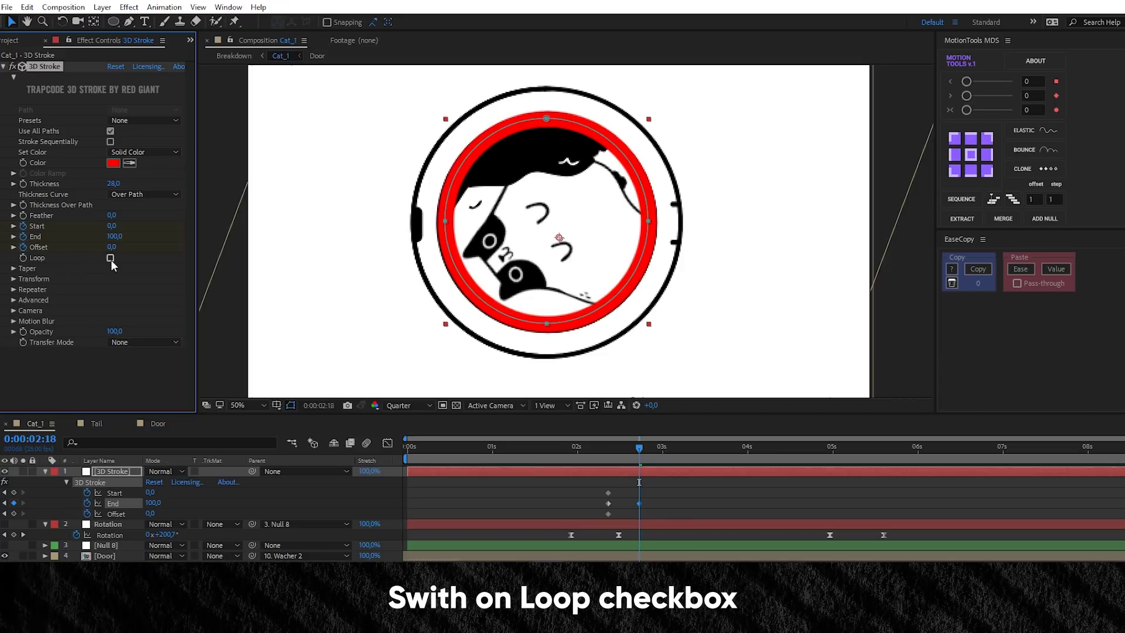
# Step: Turn on Loop, raise Offset so the ring spins, and Easy Ease the End and Offset keys
pyautogui.click(110, 258)
pyautogui.moveTo(111, 247); pyautogui.dragTo(137, 249)
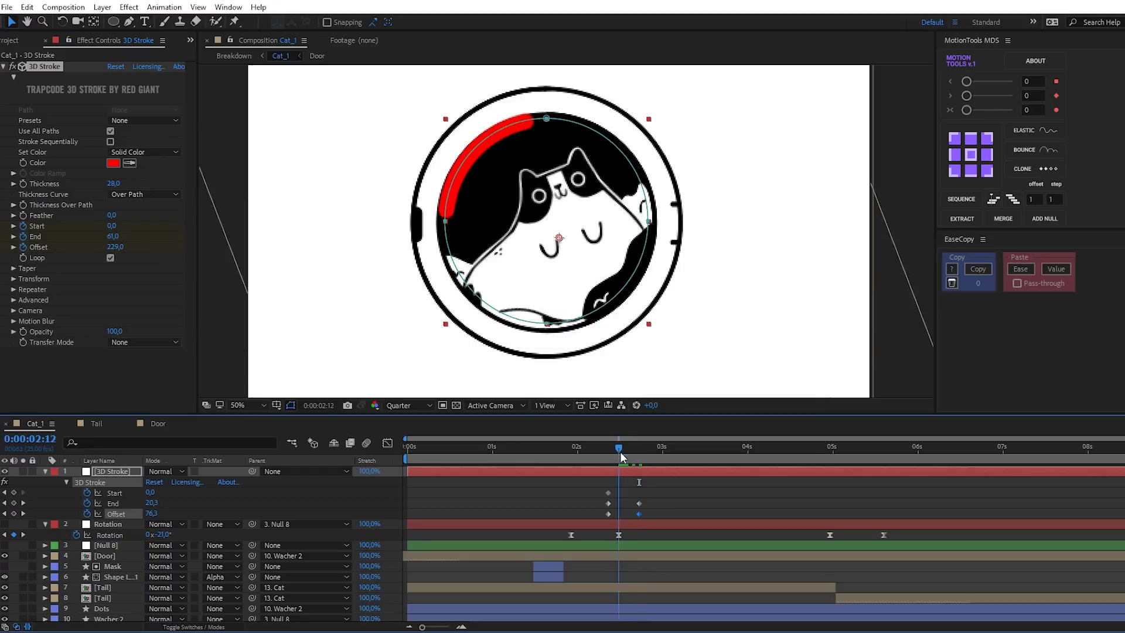
pyautogui.press('space')
pyautogui.press('space')
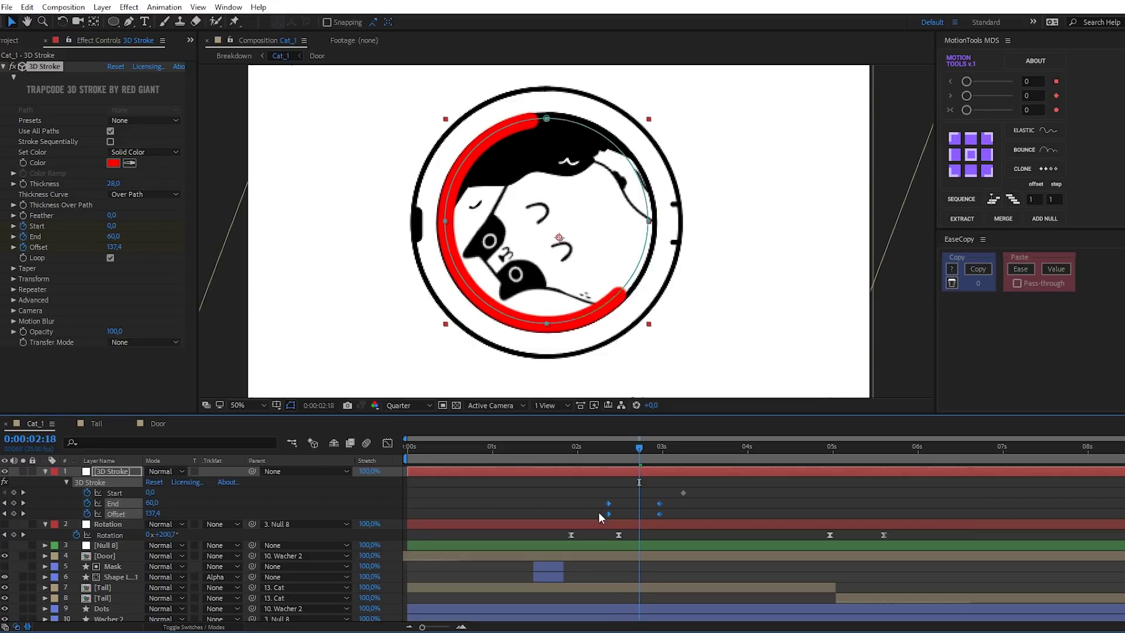
pyautogui.moveTo(703, 487); pyautogui.dragTo(598, 522)
pyautogui.press('F9')
pyautogui.click(697, 493)
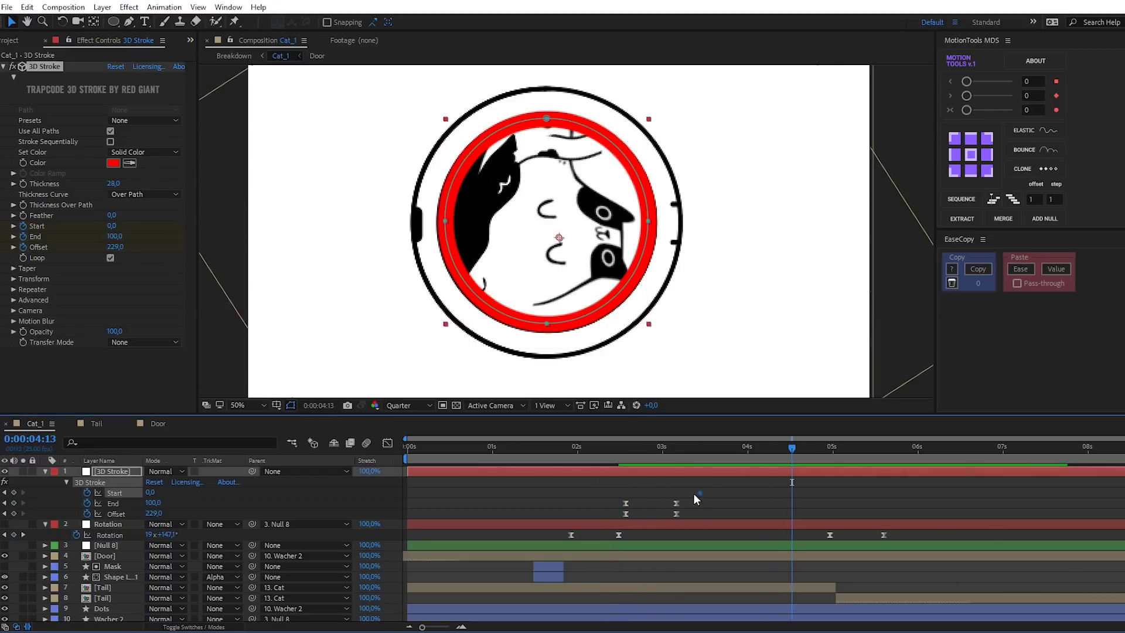
# Step: Easy Ease the Start keyframes, preview, and paste an Offset keyframe at 0:00:03:22
pyautogui.moveTo(809, 487); pyautogui.dragTo(699, 501)
pyautogui.press('F9')
pyautogui.press('space')
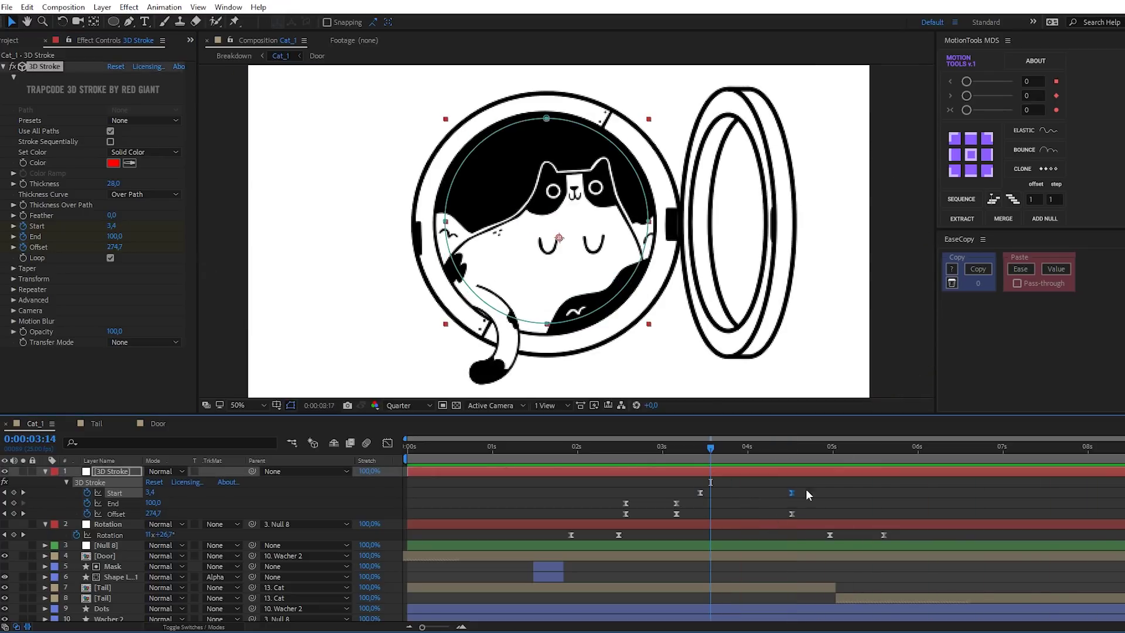
pyautogui.click(676, 513)
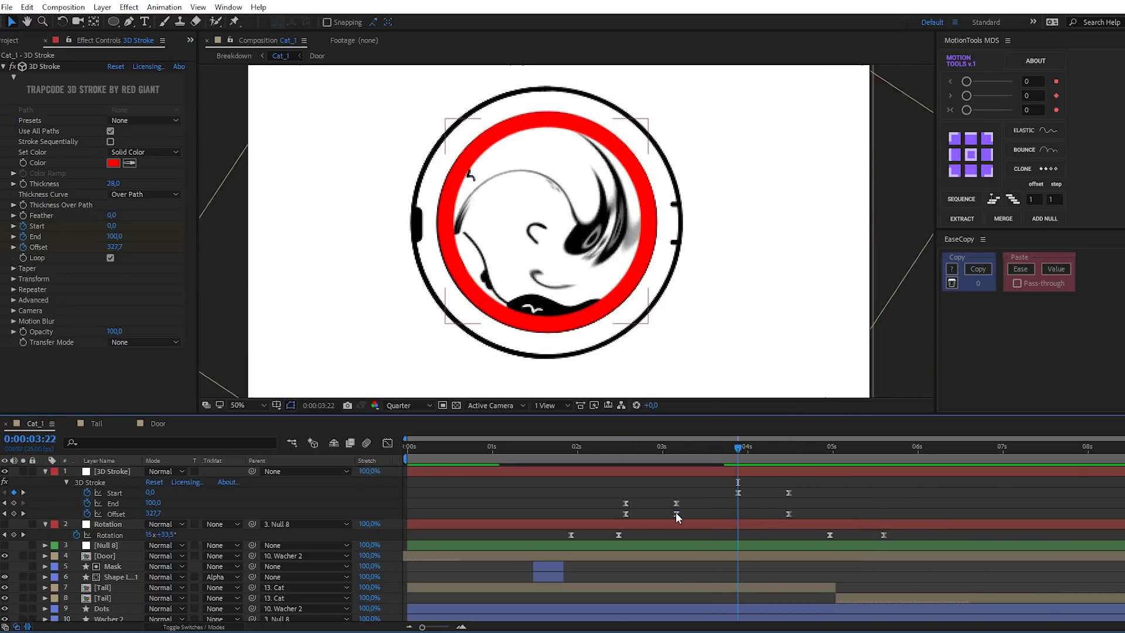
pyautogui.hotkey('ctrl', 'c')
pyautogui.hotkey('ctrl', 'v')
pyautogui.click(37, 67)
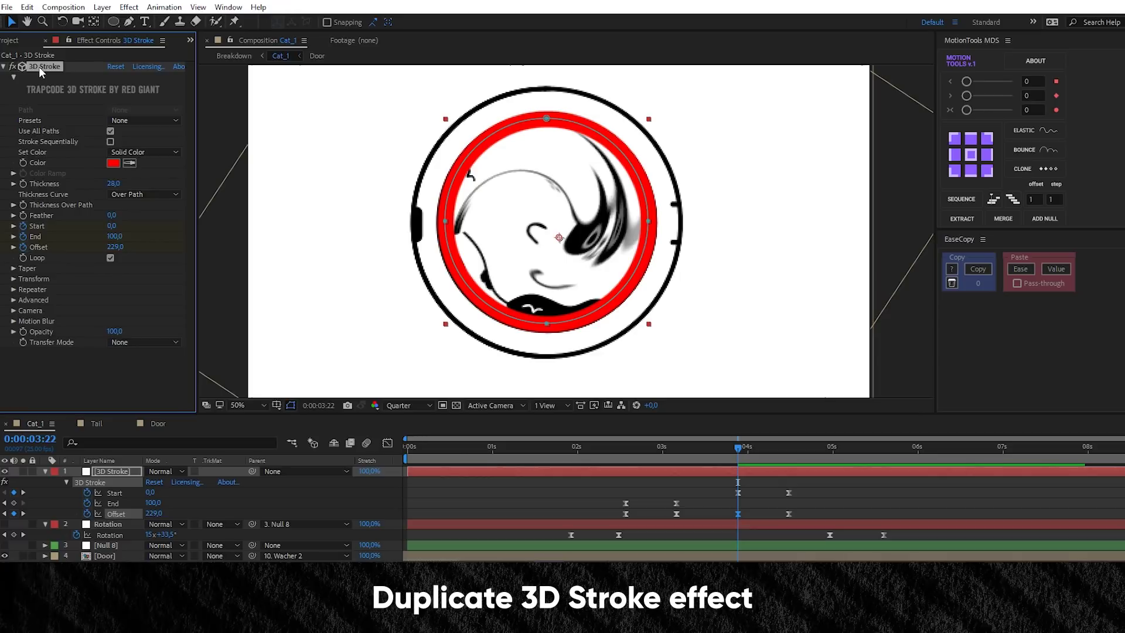
# Step: Duplicate the 3D Stroke effect and set the copy's path to Mask 1
pyautogui.hotkey('ctrl', 'd')
pyautogui.scroll(-1, 117, 117)
pyautogui.click(133, 93)
pyautogui.click(111, 108)
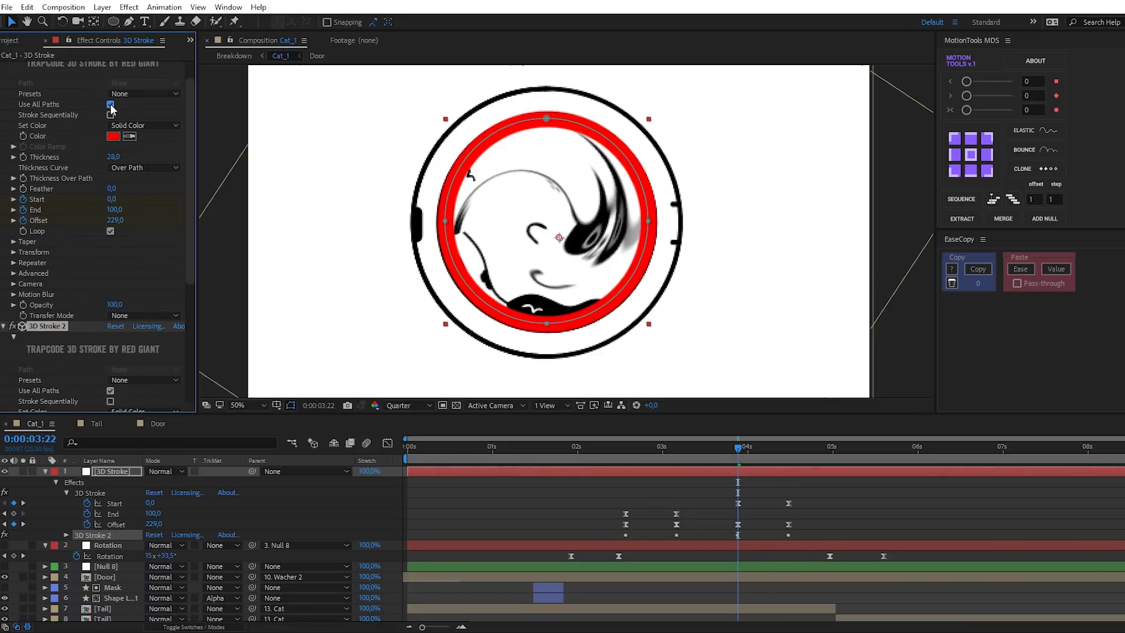
pyautogui.click(141, 115)
pyautogui.scroll(1, 52, 110)
pyautogui.click(3, 67)
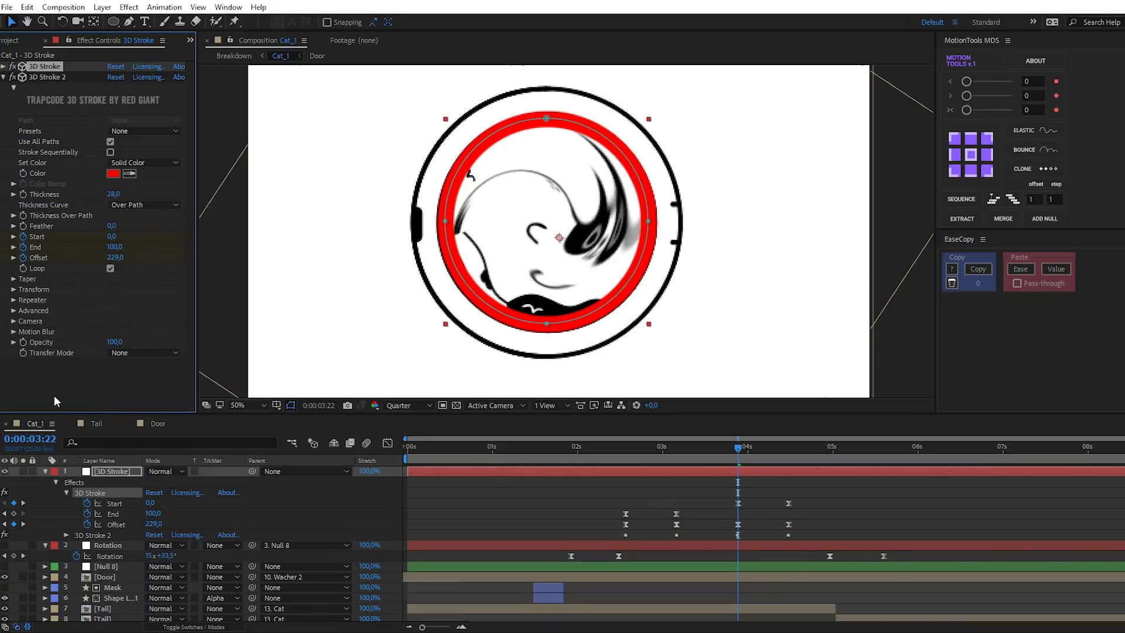
# Step: Duplicate Mask 1 in the layer's Masks group to create Mask 2
pyautogui.click(115, 452)
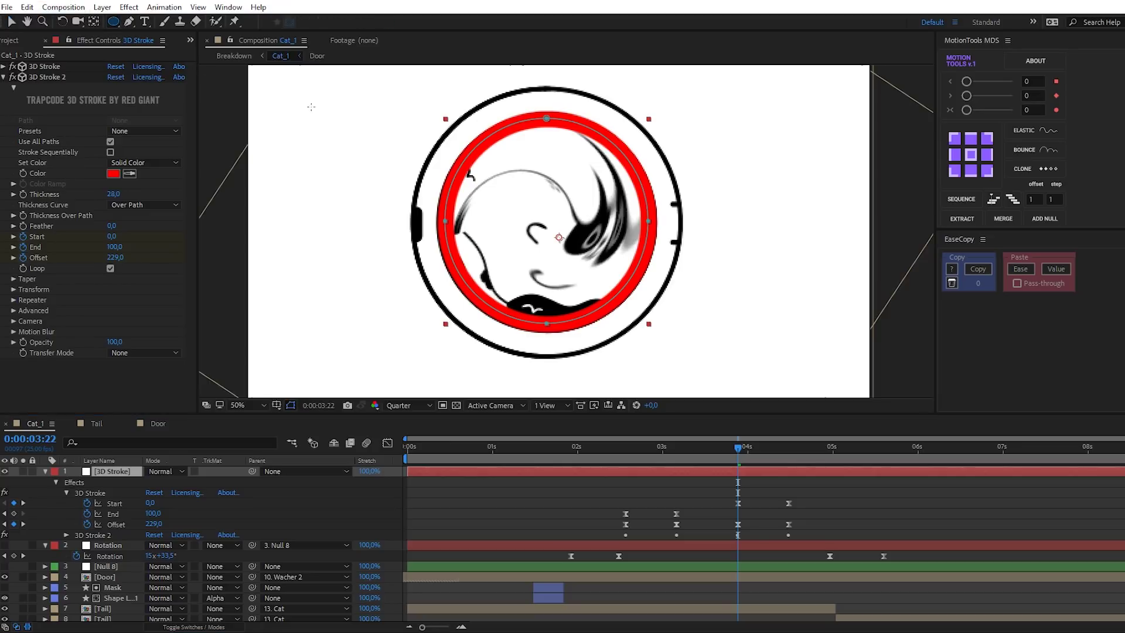
pyautogui.doubleClick(45, 471)
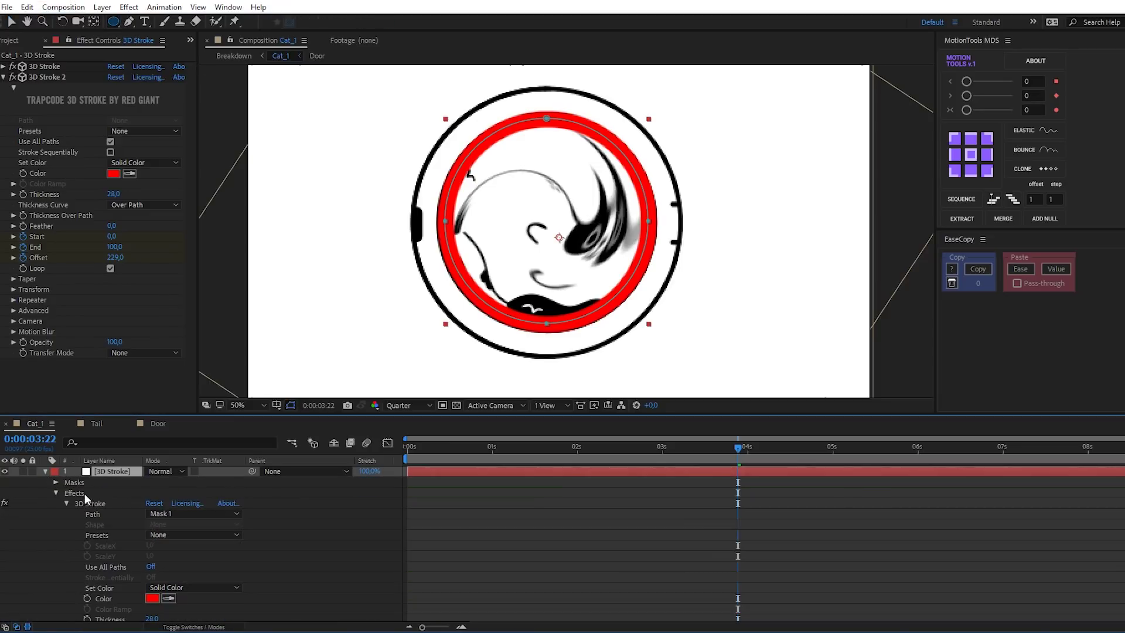
pyautogui.click(56, 493)
pyautogui.click(55, 482)
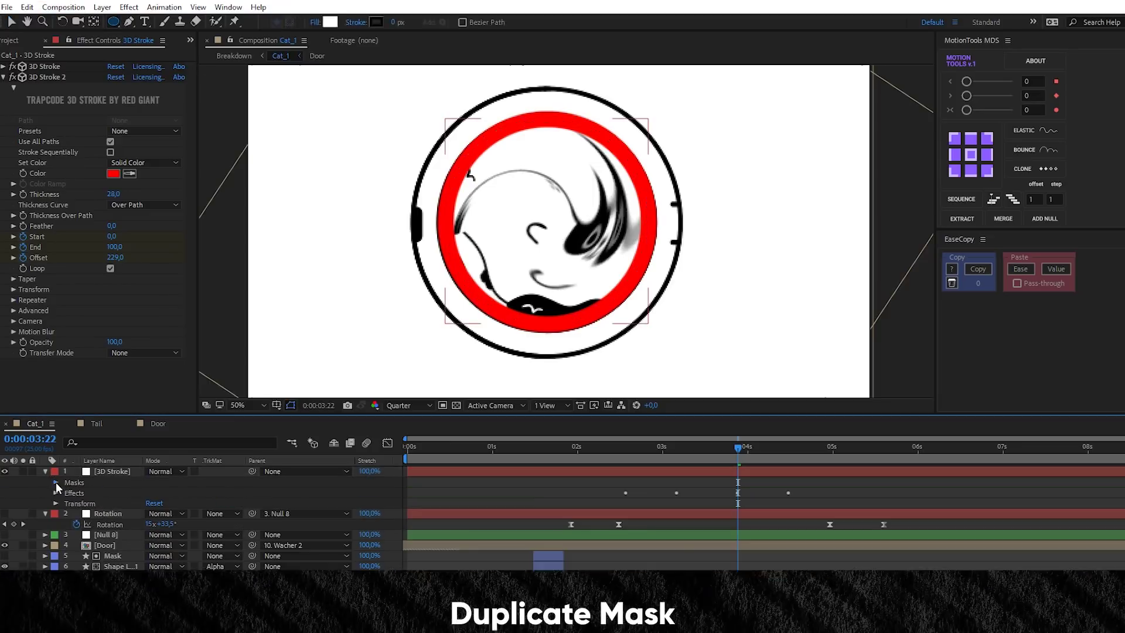
pyautogui.click(98, 493)
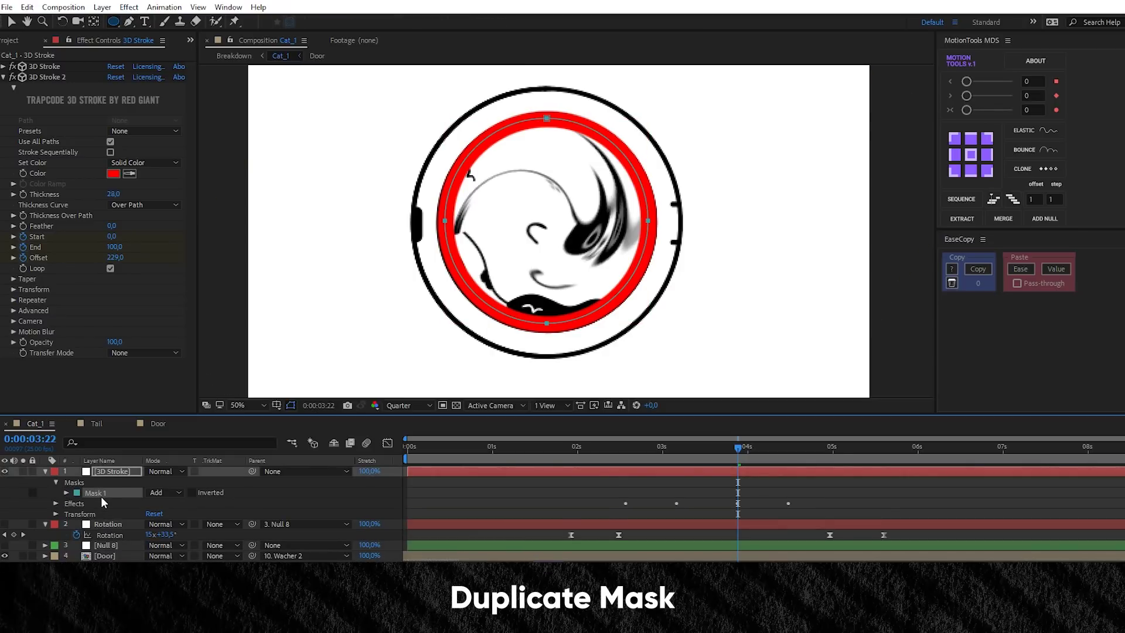
pyautogui.hotkey('ctrl', 'd')
# Step: Make Mask 2 yellow, shrink it into a smaller inner ring, and return to 0:00:03:05
pyautogui.click(77, 503)
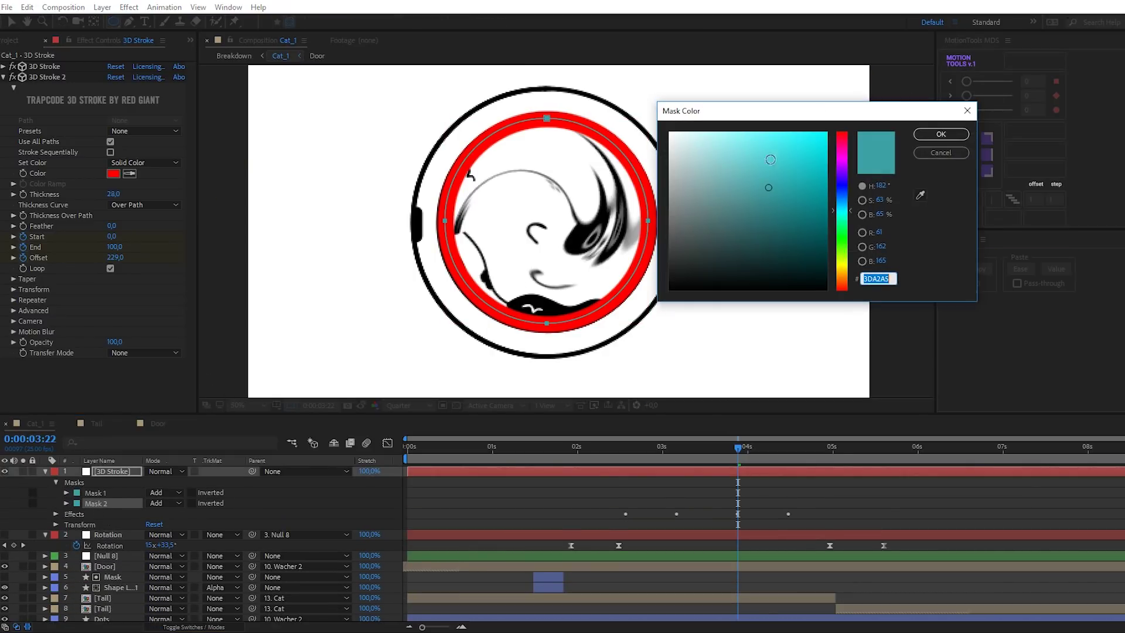
pyautogui.moveTo(840, 180); pyautogui.dragTo(841, 240)
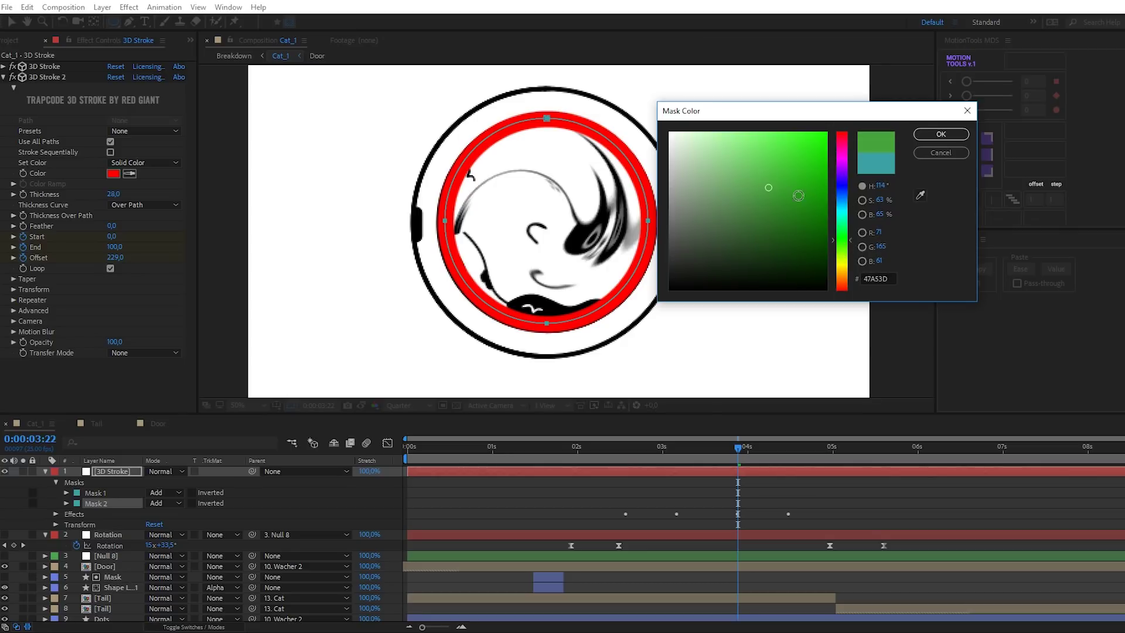
pyautogui.moveTo(840, 246); pyautogui.dragTo(837, 274)
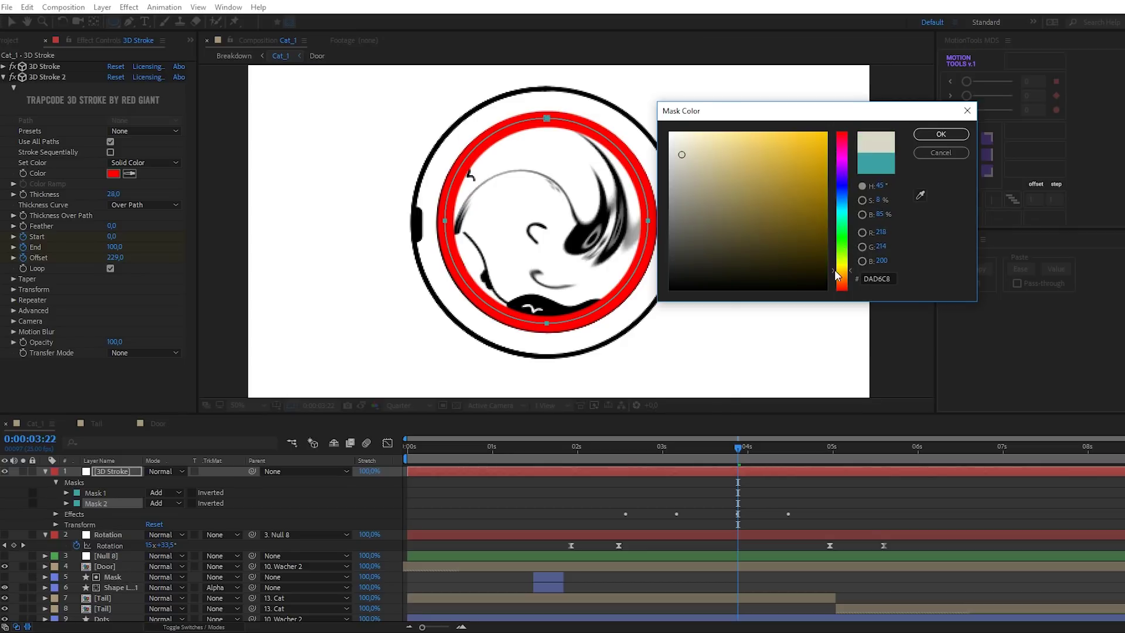
pyautogui.click(938, 134)
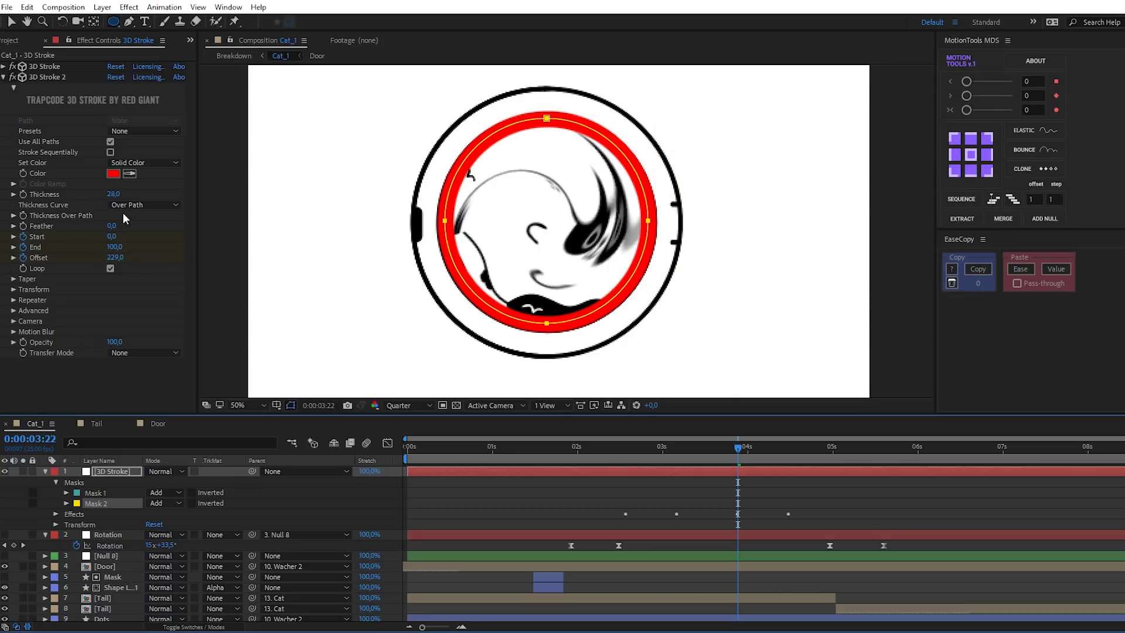
pyautogui.click(67, 503)
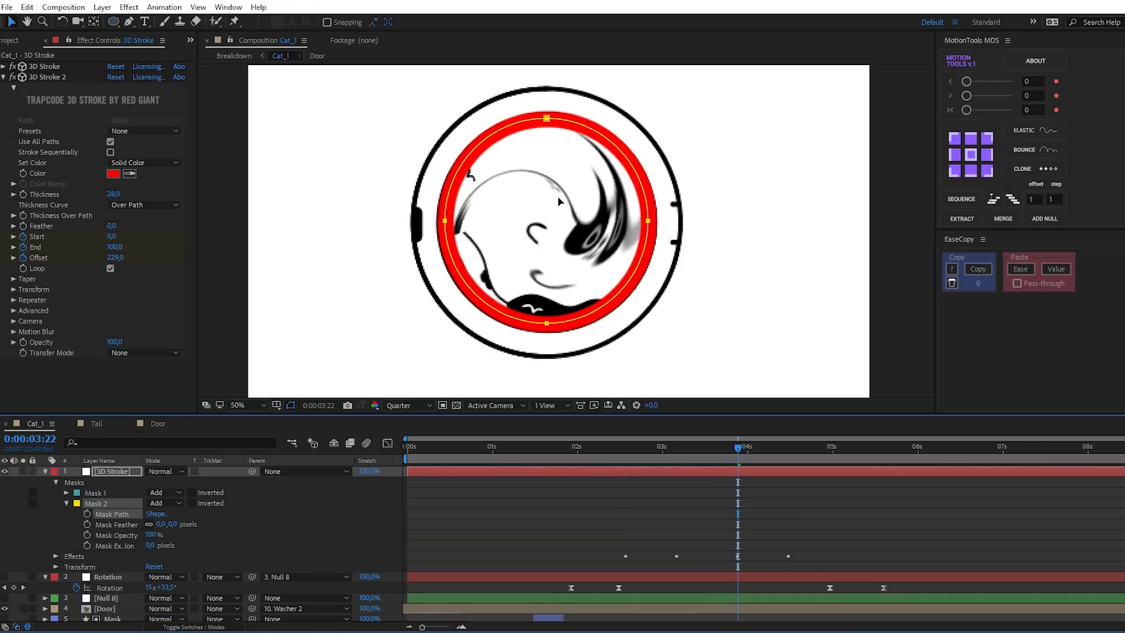
pyautogui.moveTo(648, 118); pyautogui.dragTo(623, 146)
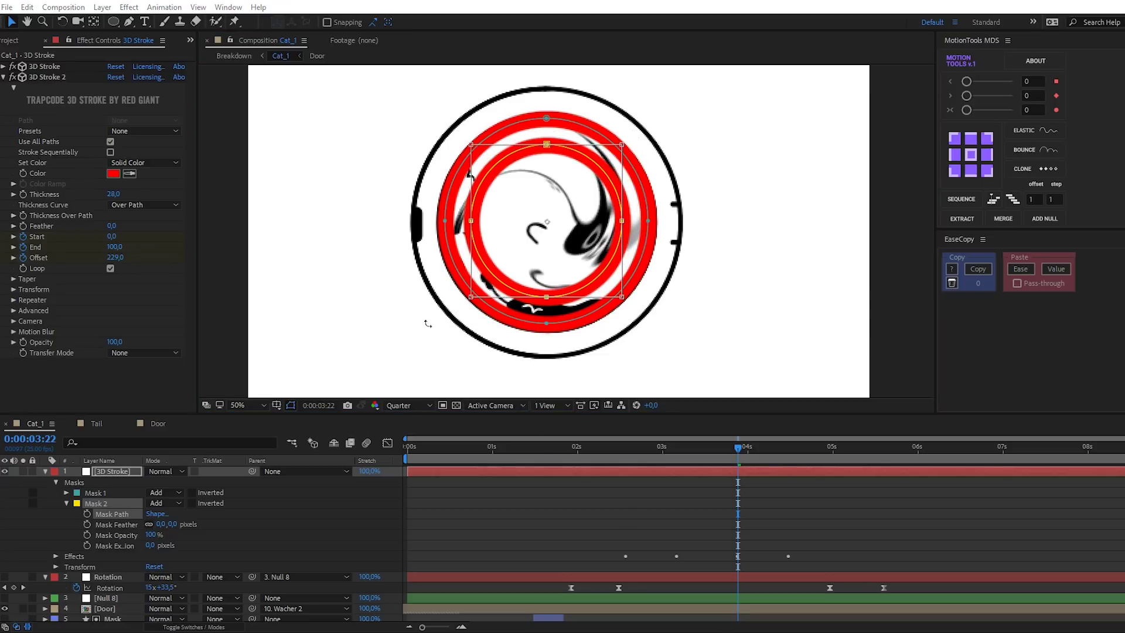
pyautogui.moveTo(731, 452)
pyautogui.mouseDown()
pyautogui.moveTo(746, 451)
pyautogui.moveTo(680, 451)
pyautogui.mouseUp()
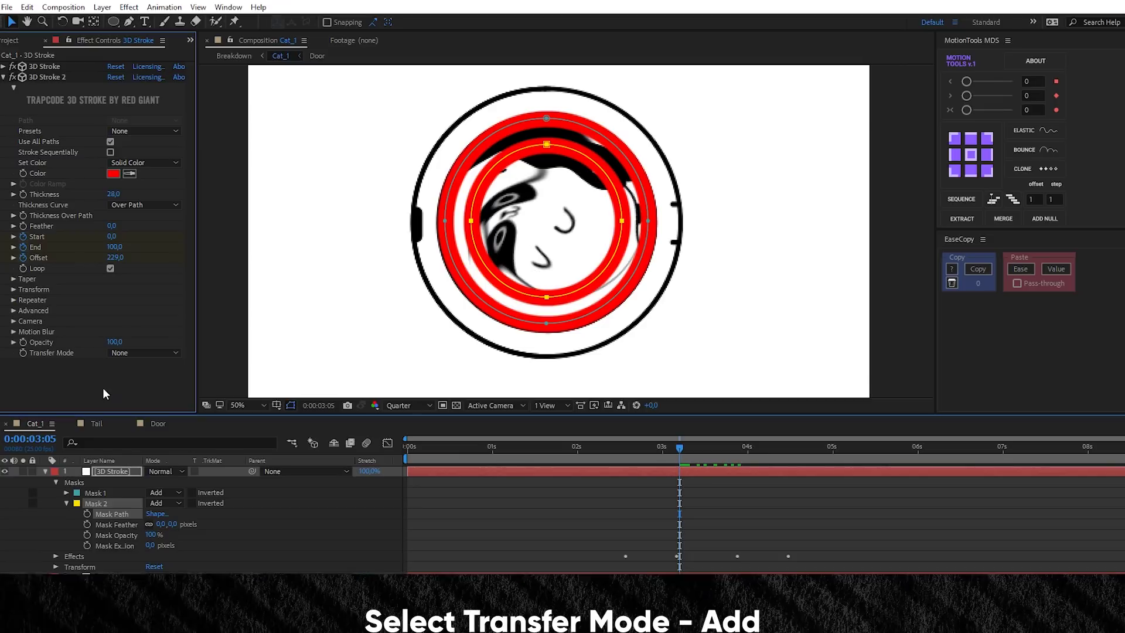
# Step: Set 3D Stroke 2's Transfer Mode to Add and shorten it to a partial arc
pyautogui.click(125, 405)
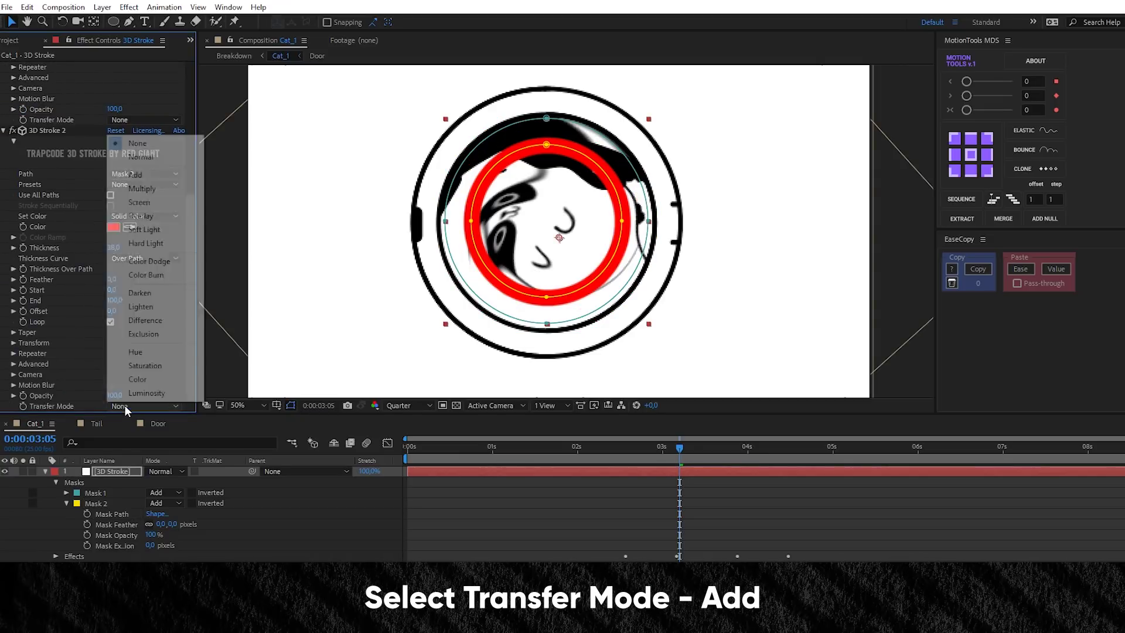
pyautogui.click(139, 174)
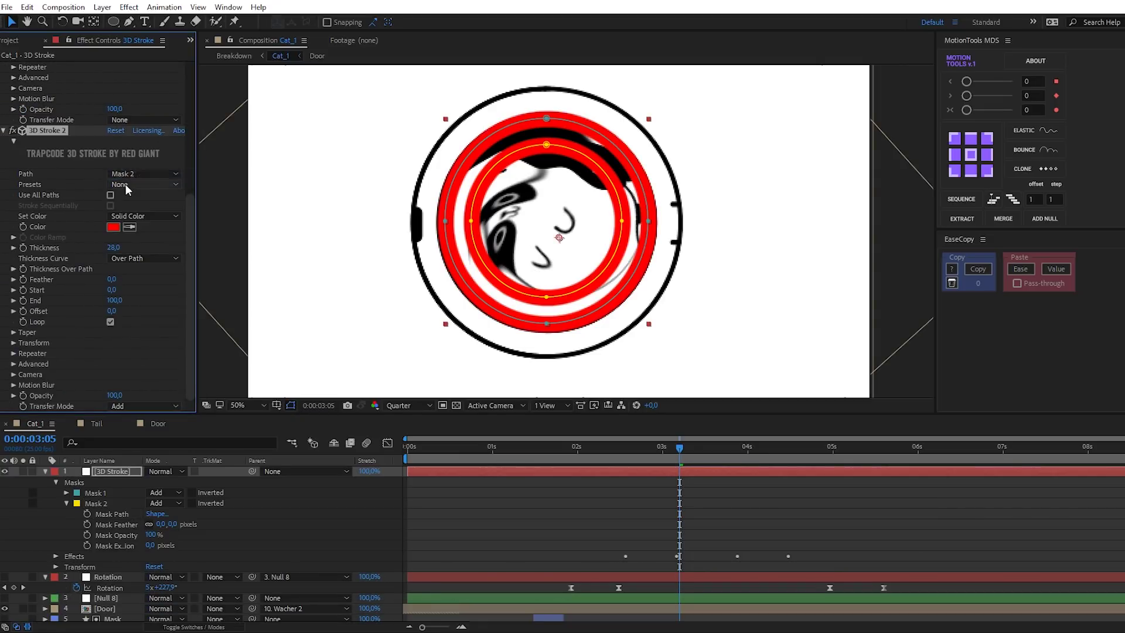
pyautogui.scroll(5, 125, 184)
pyautogui.click(4, 67)
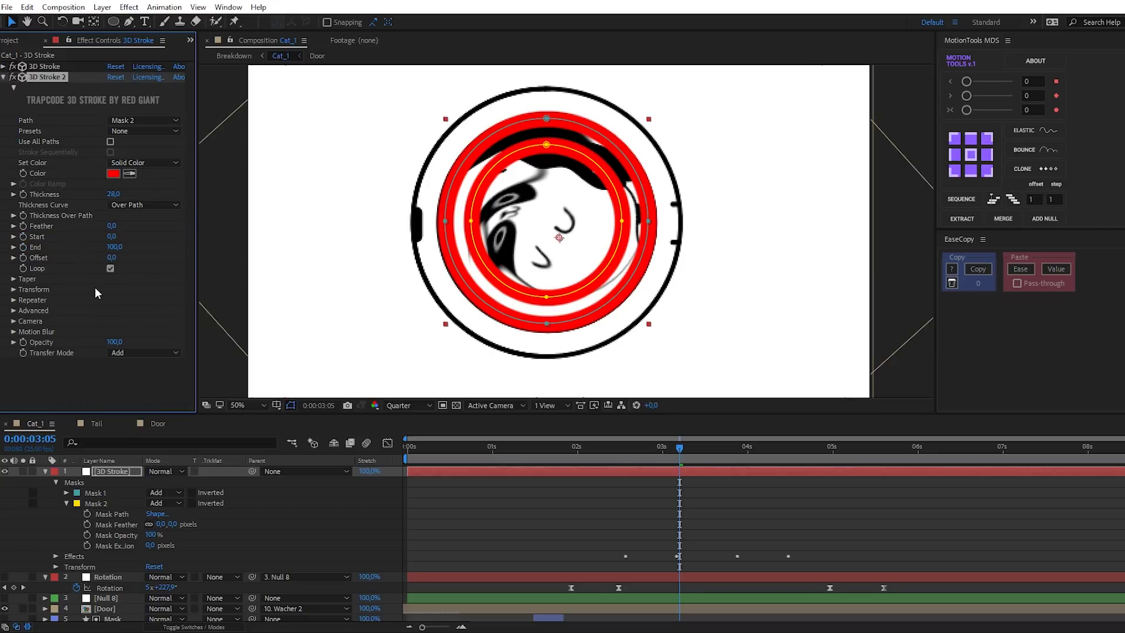
pyautogui.moveTo(113, 247); pyautogui.dragTo(88, 248)
pyautogui.click(12, 279)
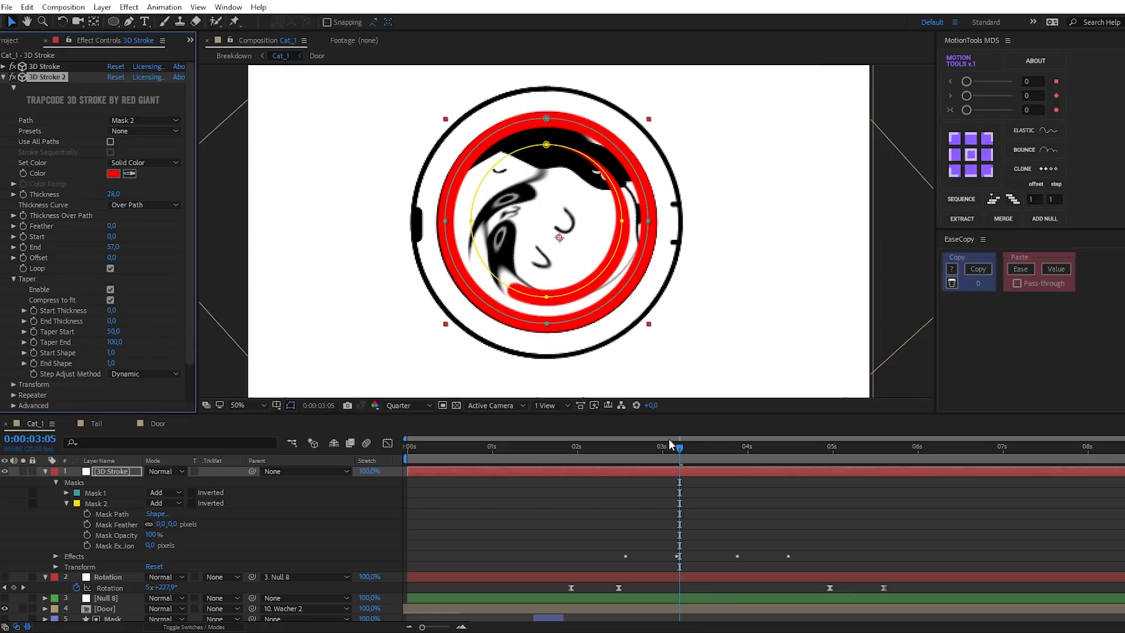
# Step: Keyframe the second stroke's End and Thickness from 0:00:02:16, aligning keys at 0:00:03:05
pyautogui.moveTo(670, 445); pyautogui.dragTo(632, 446)
pyautogui.moveTo(112, 247); pyautogui.dragTo(93, 257)
pyautogui.press('u')
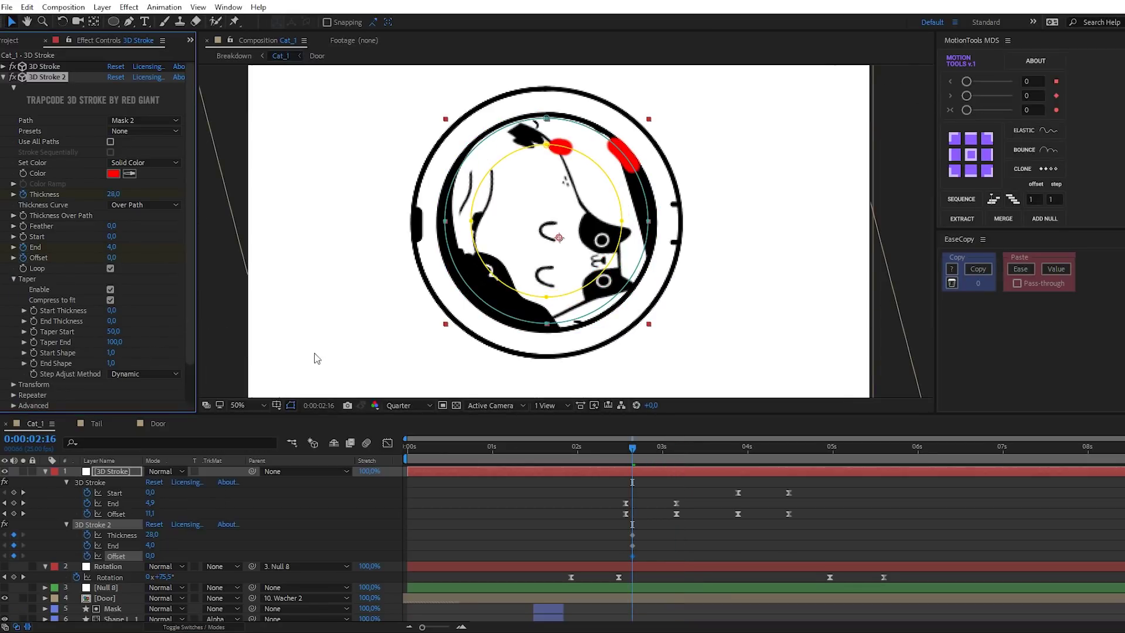
pyautogui.click(154, 535)
pyautogui.press('Return')
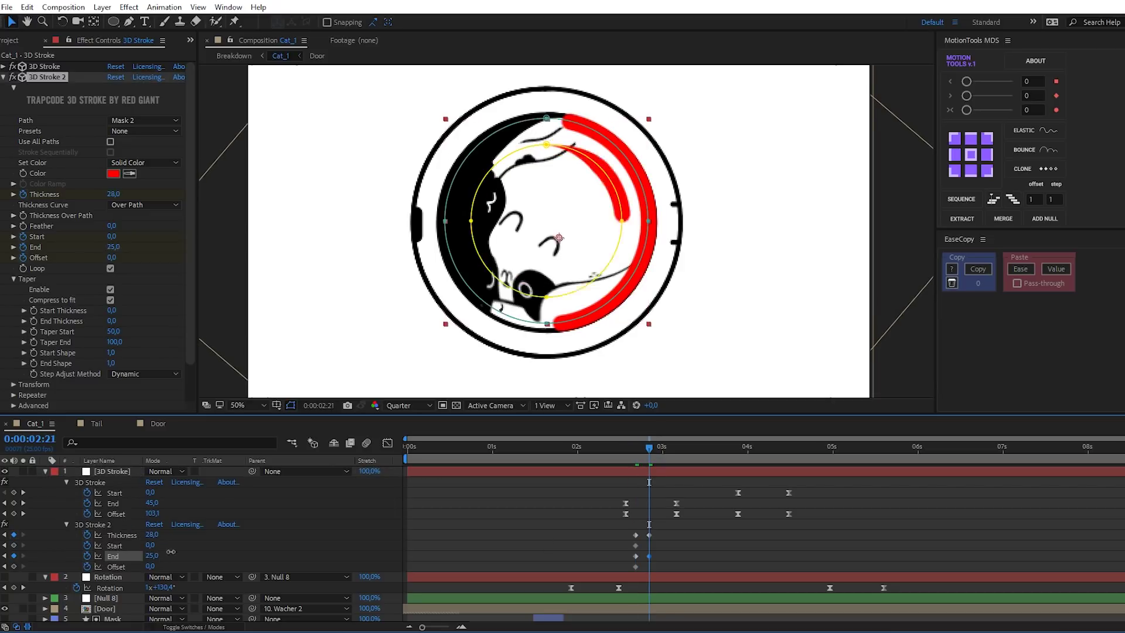
pyautogui.moveTo(648, 535); pyautogui.dragTo(729, 539)
pyautogui.hotkey('ctrl', 'z')
pyautogui.press('space')
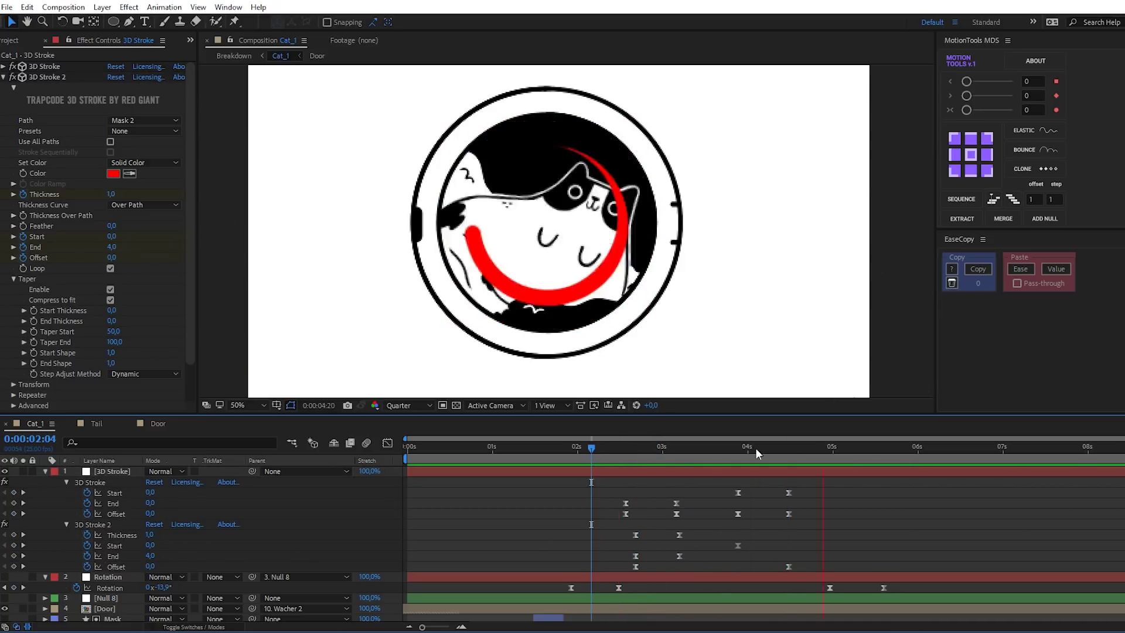
pyautogui.moveTo(679, 535); pyautogui.dragTo(679, 535)
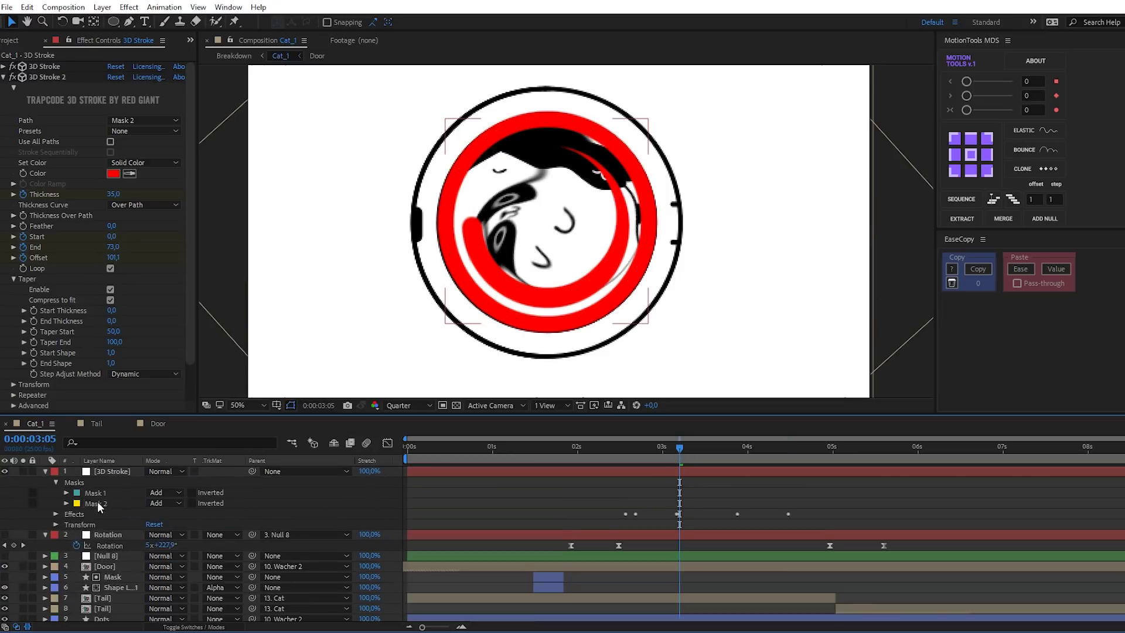
# Step: Shrink Mask 3 inside the yellow mask and give its stroke a Taper End of 50
pyautogui.moveTo(622, 144); pyautogui.dragTo(590, 177)
pyautogui.click(114, 331)
pyautogui.write('50')
pyautogui.press('Return')
pyautogui.press('u')
pyautogui.press('space')
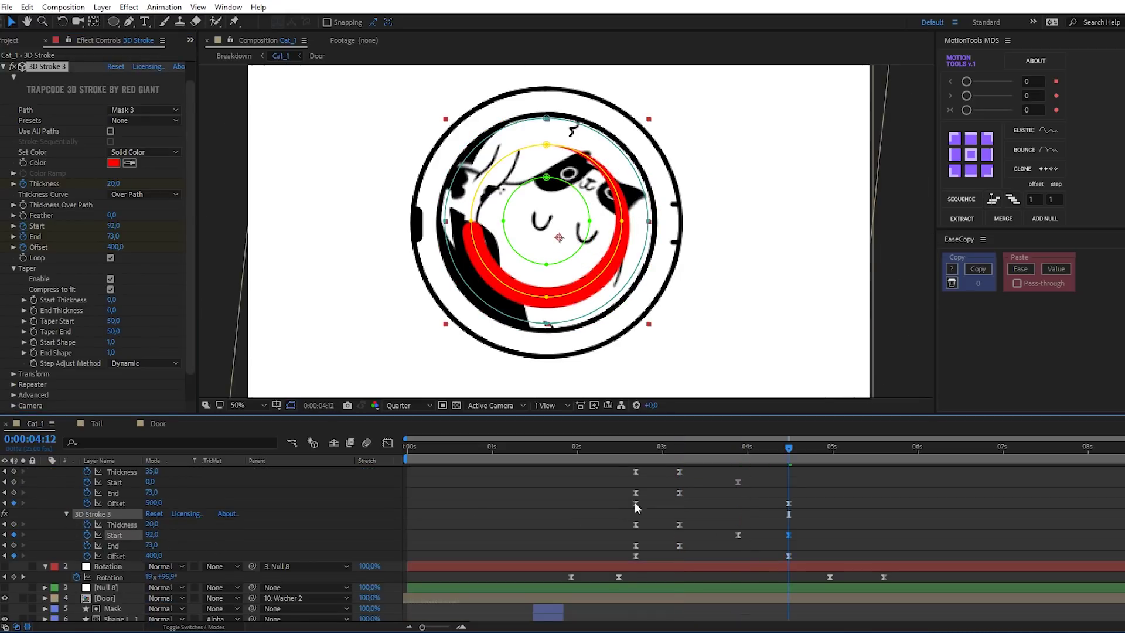
pyautogui.scroll(1, 203, 517)
pyautogui.click(710, 447)
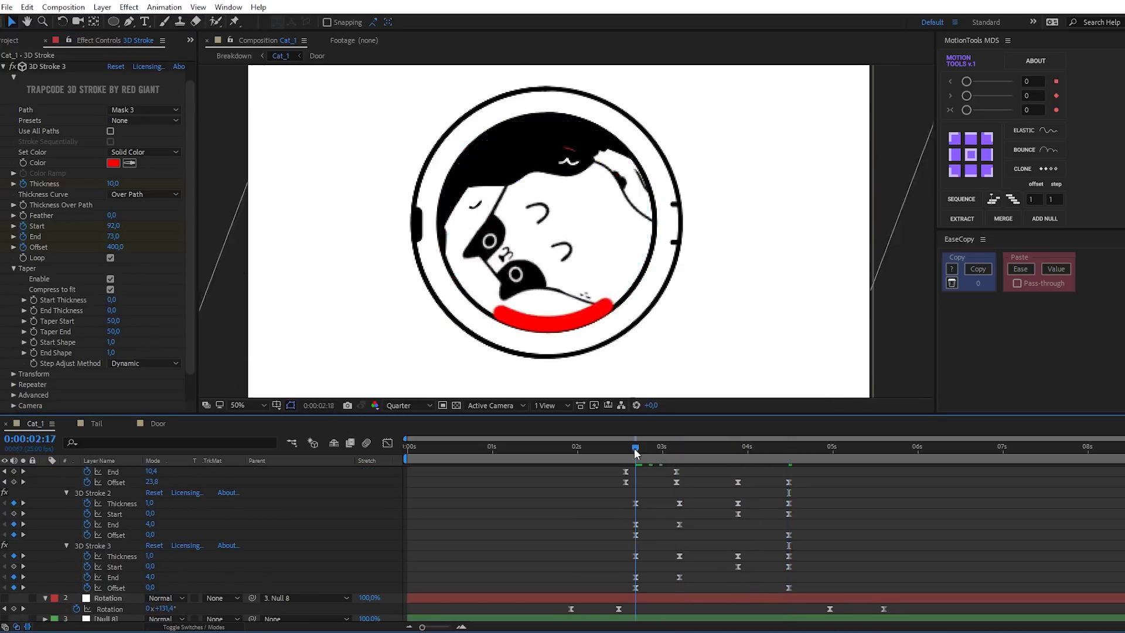
pyautogui.scroll(3, 605, 498)
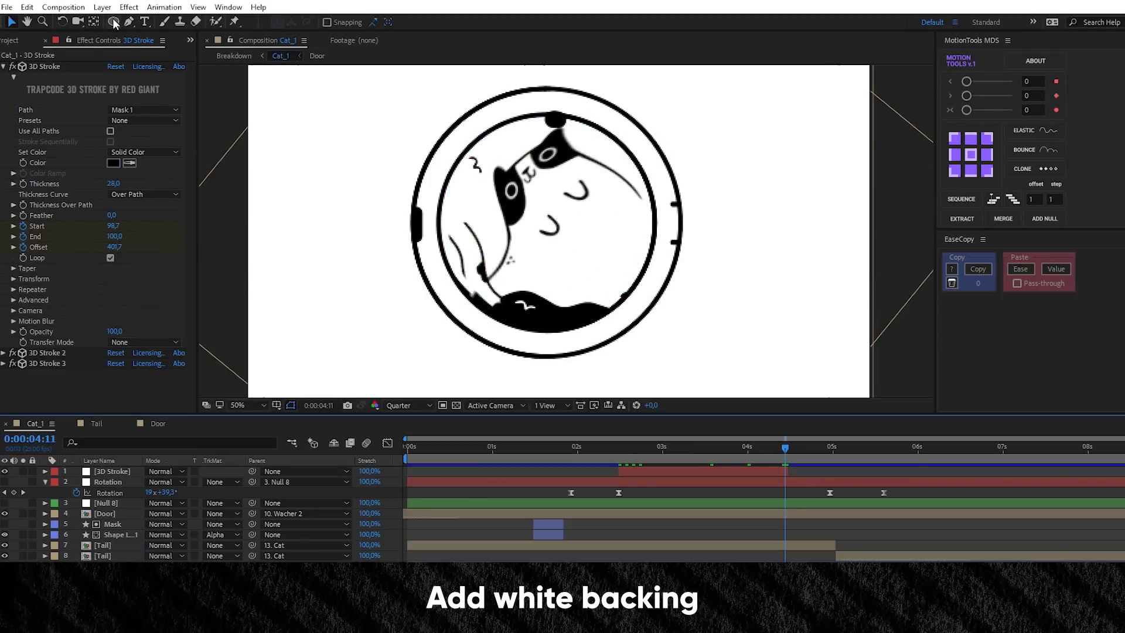
pyautogui.click(5, 67)
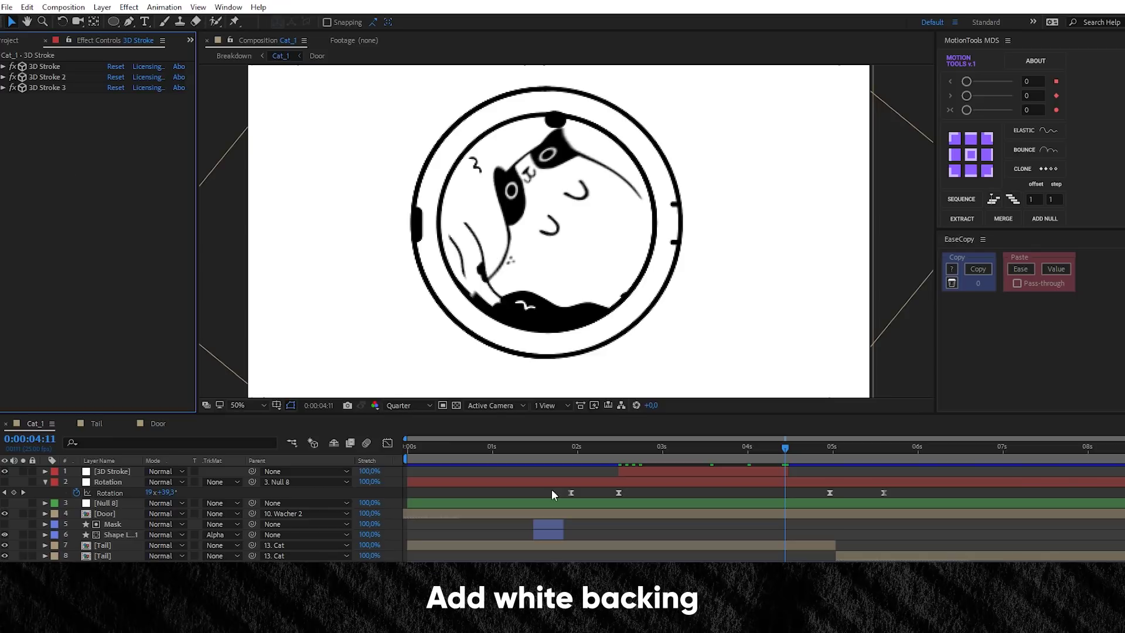
# Step: Draw a white circle over the porthole, trim it, move it below 3D Stroke, starting near 3:06
pyautogui.click(113, 21)
pyautogui.moveTo(574, 229)
pyautogui.mouseDown()
pyautogui.moveTo(645, 309)
pyautogui.moveTo(552, 226)
pyautogui.mouseUp()
pyautogui.click(45, 471)
pyautogui.click(45, 471)
pyautogui.hotkey('alt', ']')
pyautogui.hotkey('alt', '[')
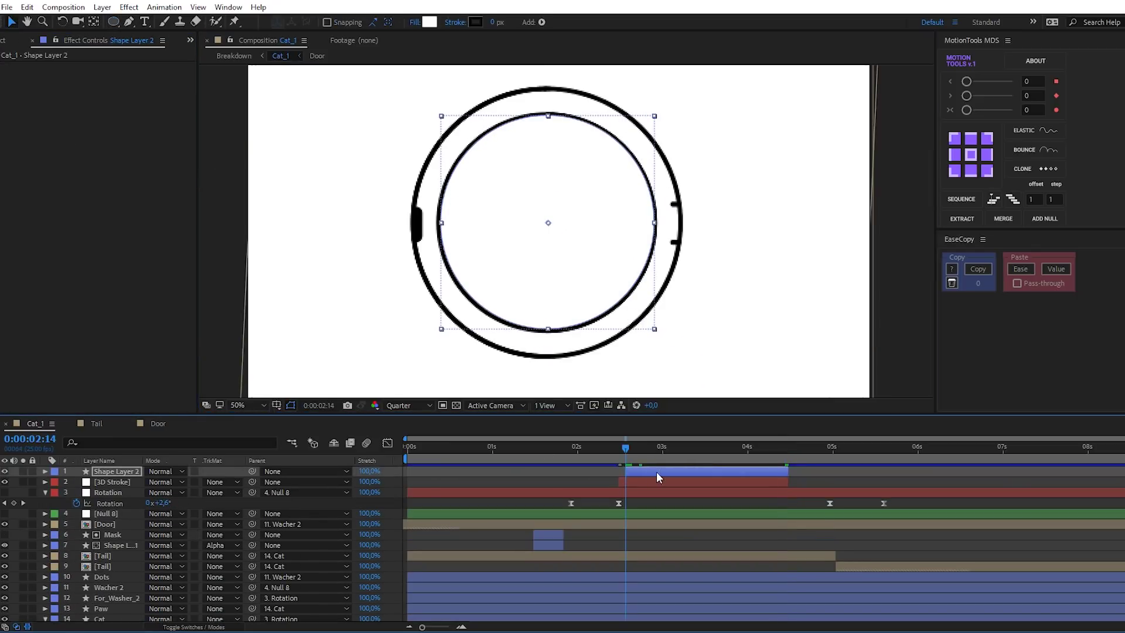
pyautogui.hotkey('ctrl', ']')
pyautogui.press('Return')
pyautogui.moveTo(614, 482)
pyautogui.mouseDown()
pyautogui.moveTo(670, 483)
pyautogui.moveTo(750, 459)
pyautogui.moveTo(650, 441)
pyautogui.mouseUp()
# Step: At 0:00:04:12, adjust the second stroke's Offset and Start keyframe, then preview
pyautogui.hotkey('ctrl', 'Up')
pyautogui.press('u')
pyautogui.moveTo(747, 446); pyautogui.dragTo(788, 448)
pyautogui.press(',')
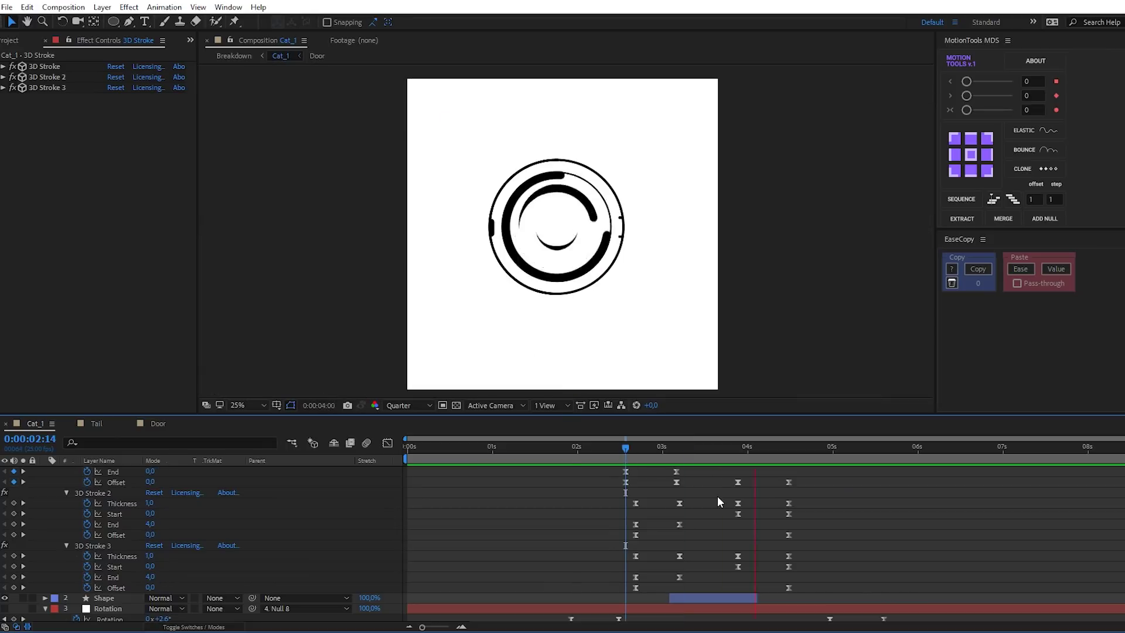
pyautogui.click(157, 534)
pyautogui.scroll(3, 662, 468)
pyautogui.moveTo(662, 449); pyautogui.dragTo(778, 449)
pyautogui.click(738, 492)
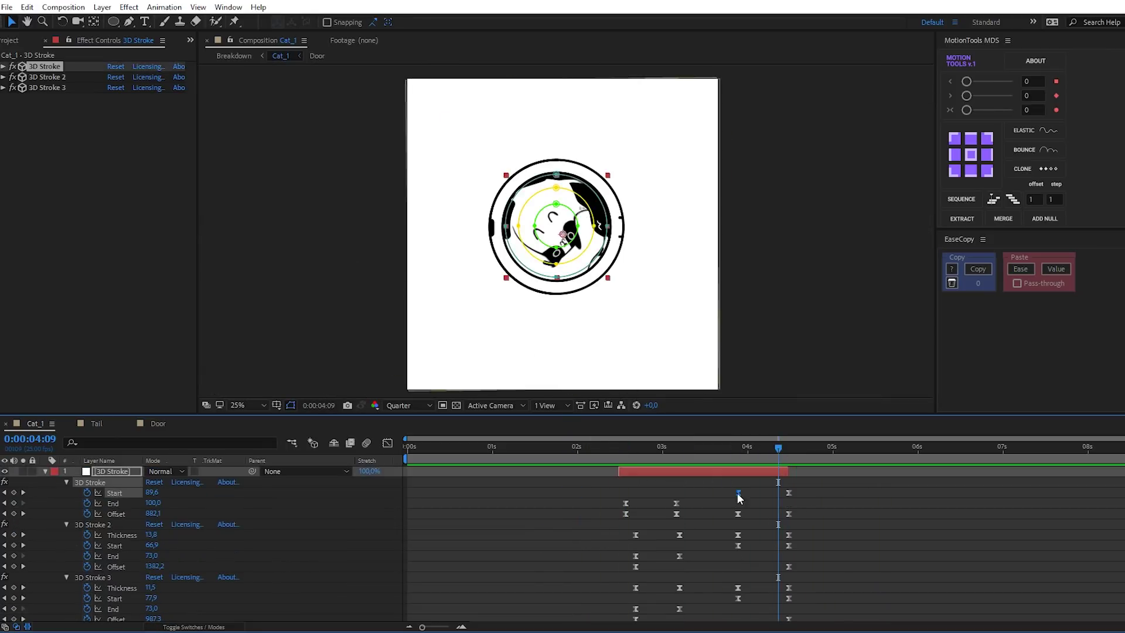
pyautogui.press('space')
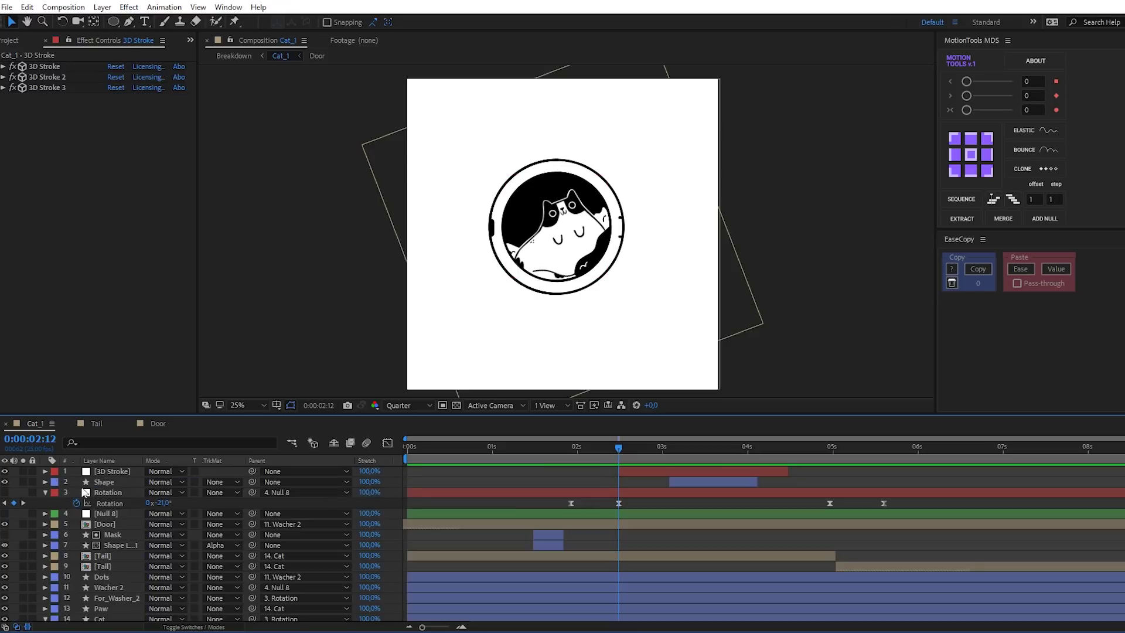
pyautogui.click(501, 513)
# Step: Add a wiggle expression to Null 8's Position and a Slider Control effect
pyautogui.press('p')
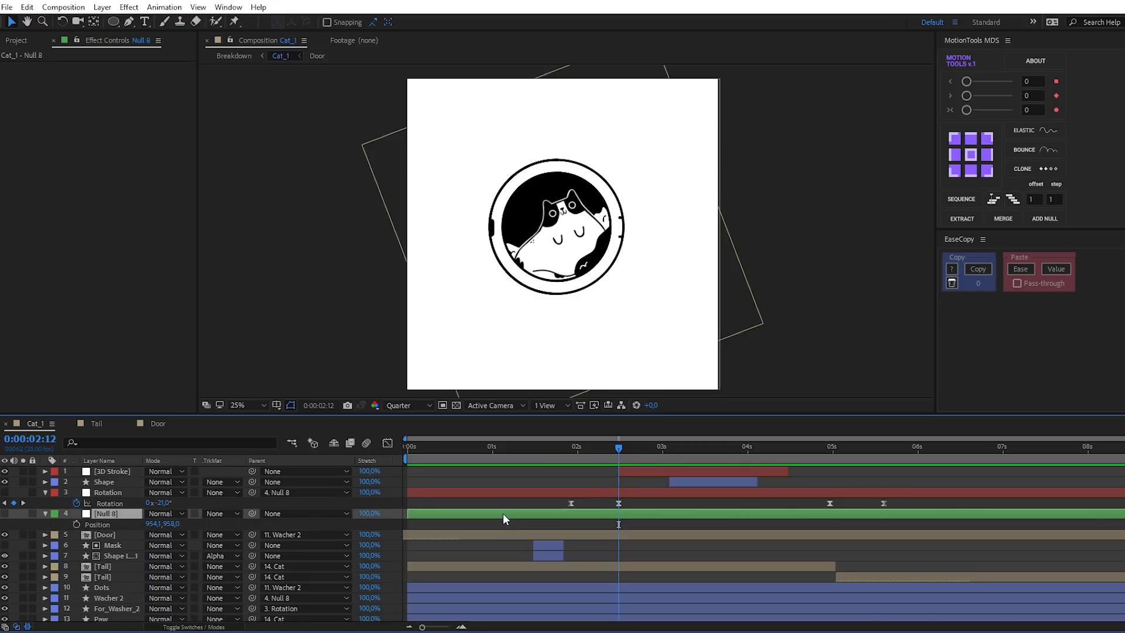
pyautogui.keyDown('alt'); pyautogui.click(77, 523); pyautogui.keyUp('alt')
pyautogui.write('wiggle()')
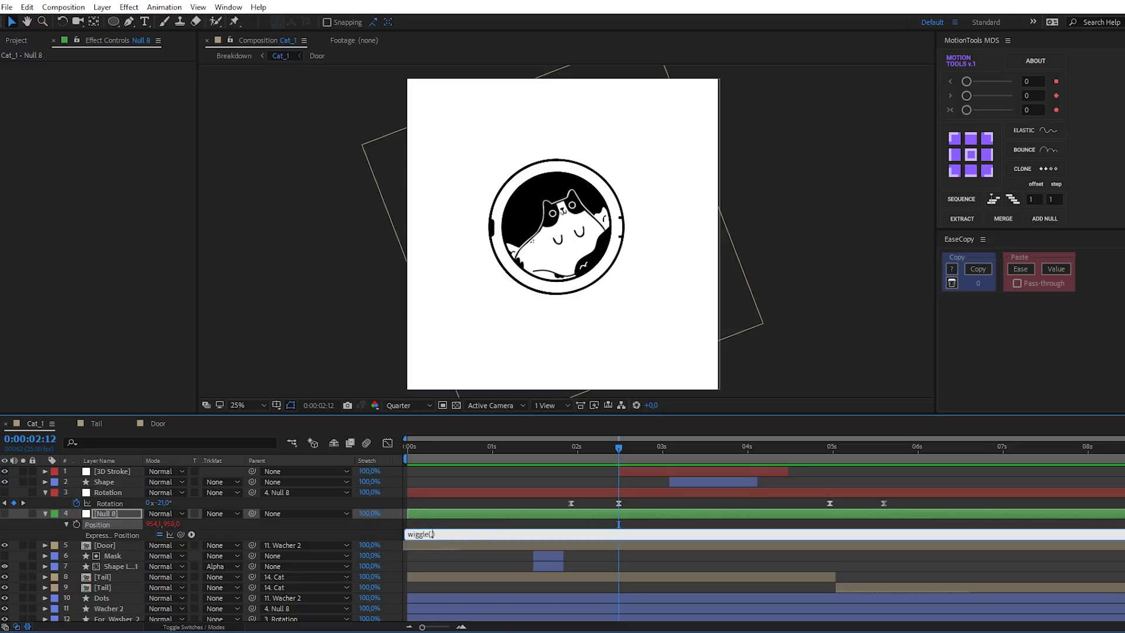
pyautogui.click(416, 518)
pyautogui.click(122, 7)
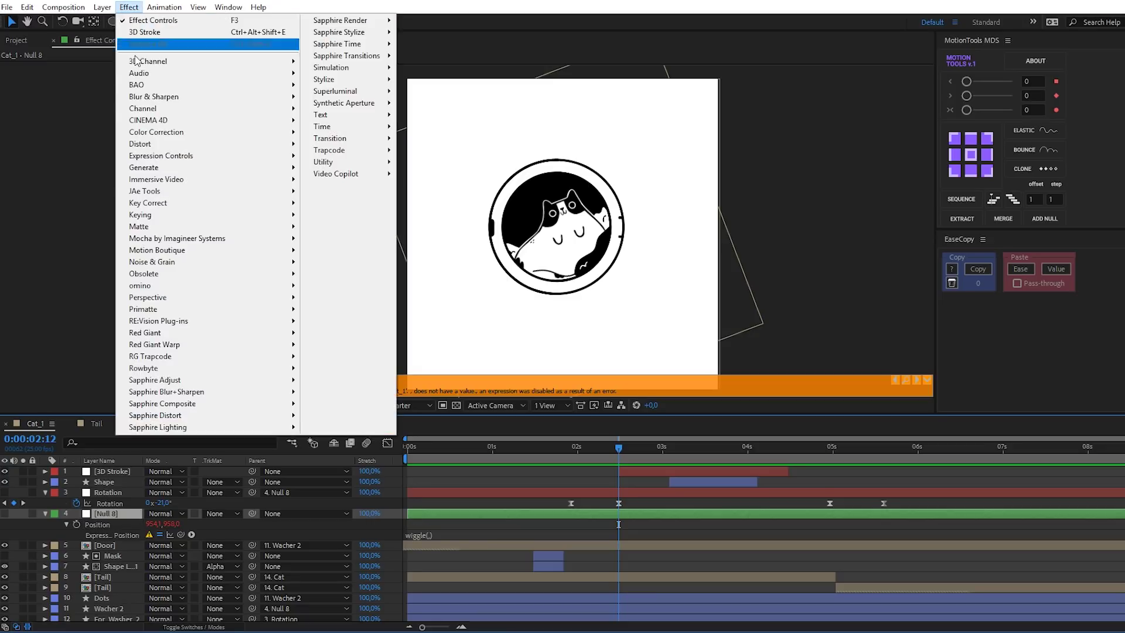
pyautogui.moveTo(195, 162)
pyautogui.click(372, 238)
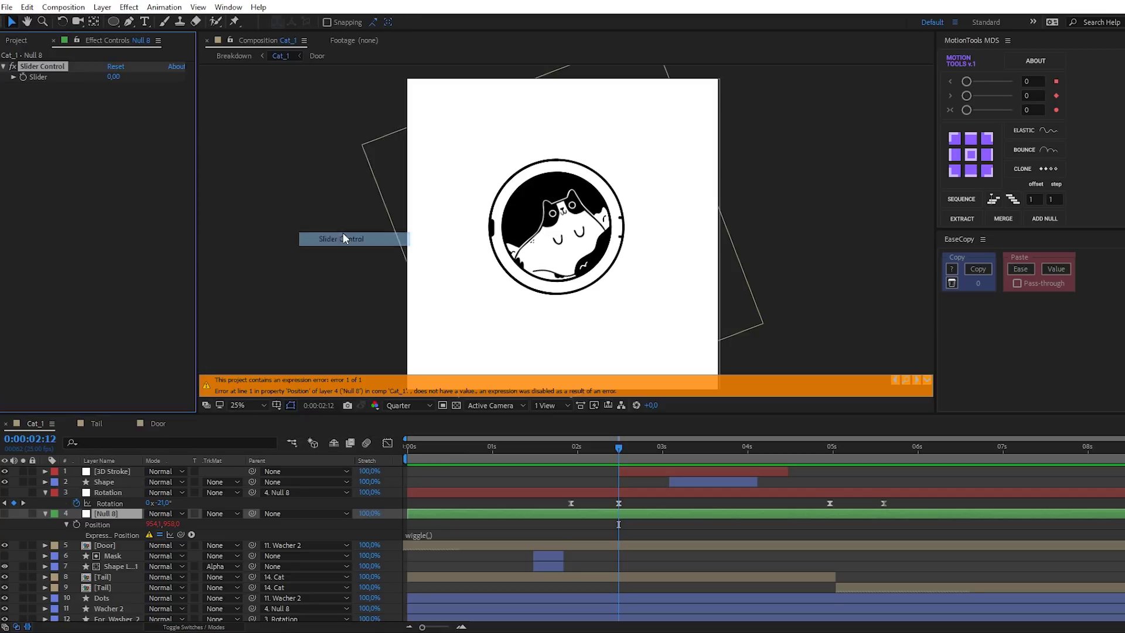
# Step: Revise the wiggle expression's values, ending with frequency 100, and preview the shake
pyautogui.click(427, 546)
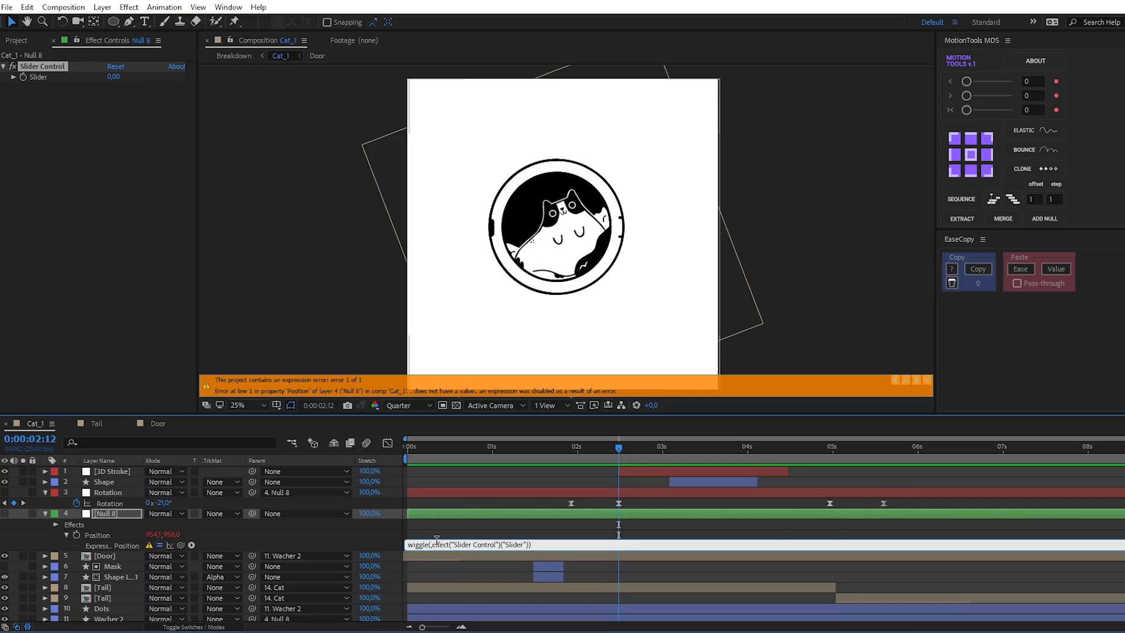
pyautogui.write(',')
pyautogui.write('0')
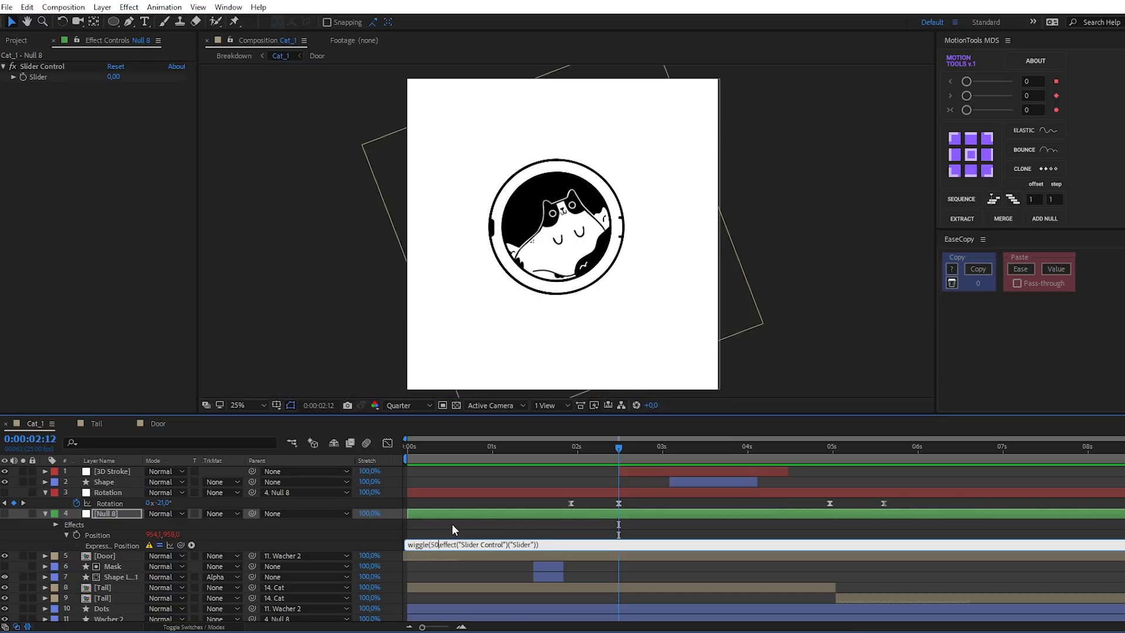
pyautogui.click(452, 524)
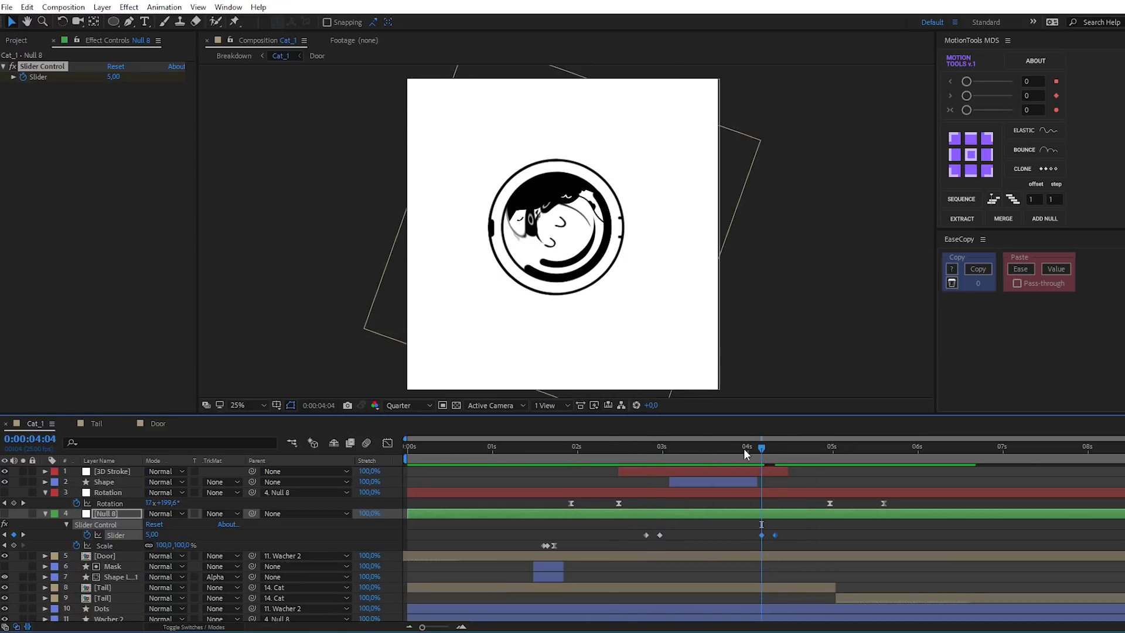
pyautogui.write('wiggle(80')
pyautogui.press('space')
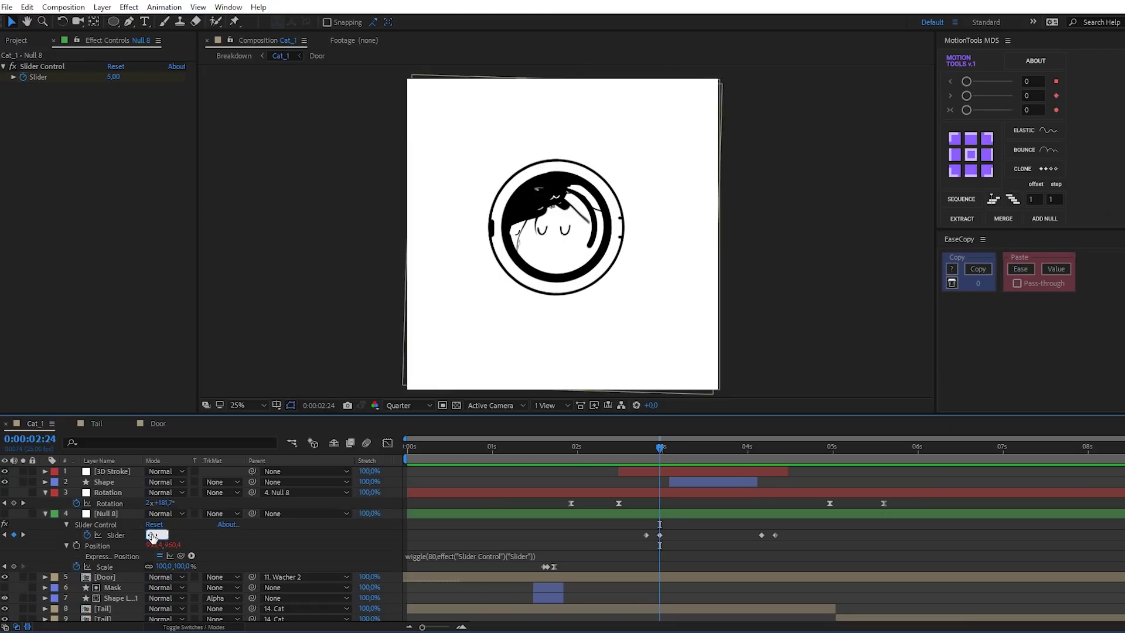
pyautogui.doubleClick(434, 556)
pyautogui.write('100')
pyautogui.click(479, 532)
pyautogui.press('space')
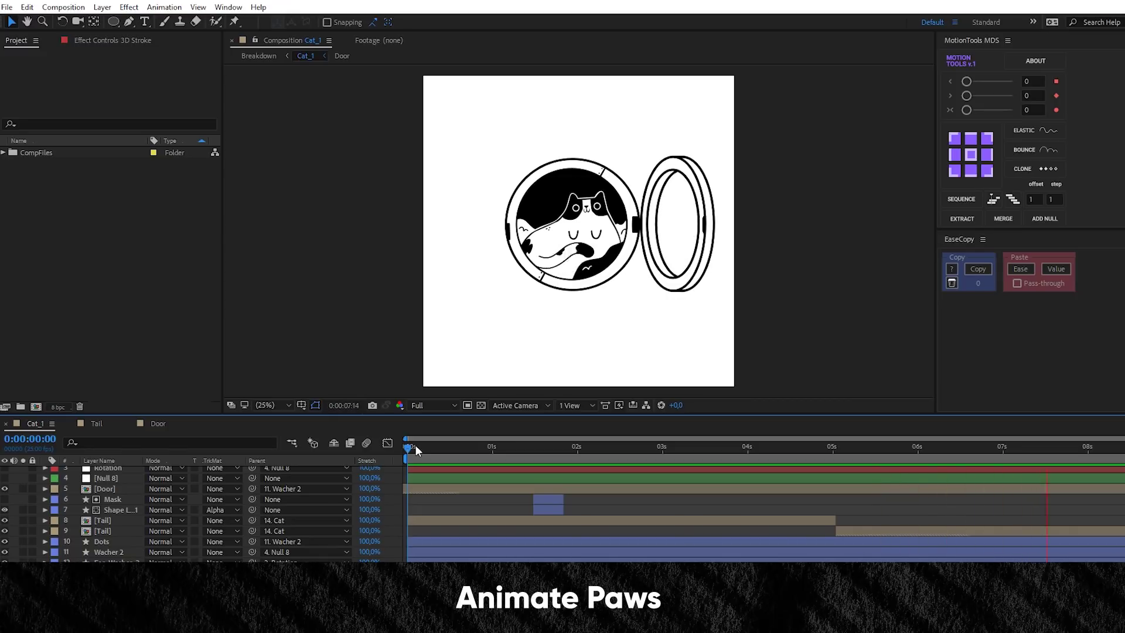
# Step: Expand the Paw layer's Shape 1 and show only its animated properties
pyautogui.press('space')
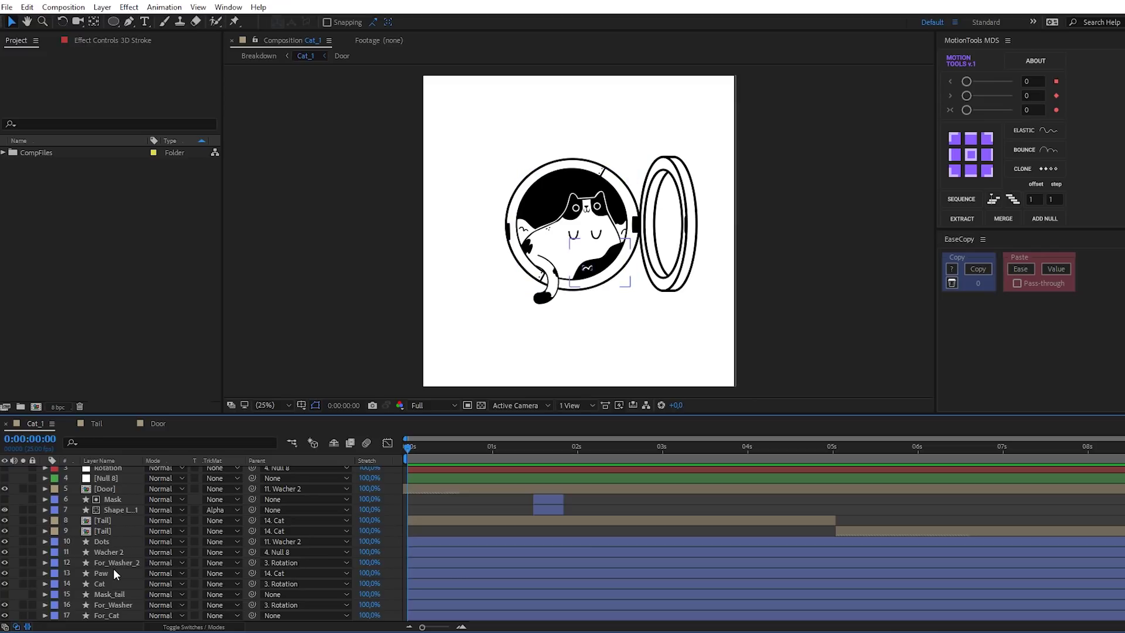
pyautogui.click(75, 572)
pyautogui.click(45, 573)
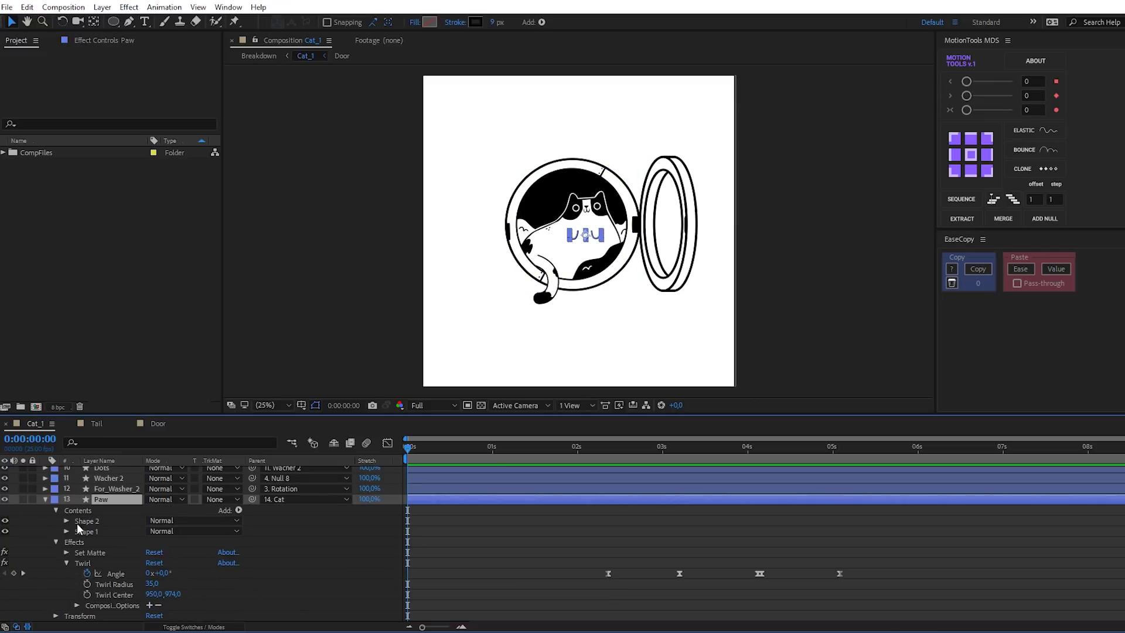
pyautogui.click(67, 521)
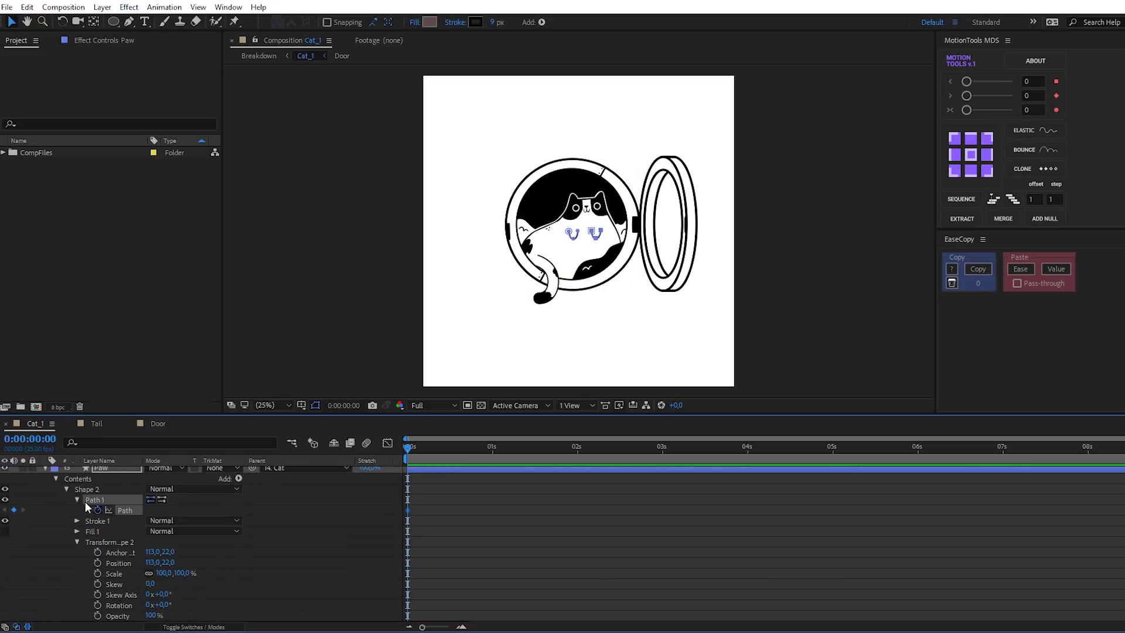
pyautogui.click(66, 488)
pyautogui.click(85, 498)
pyautogui.click(65, 502)
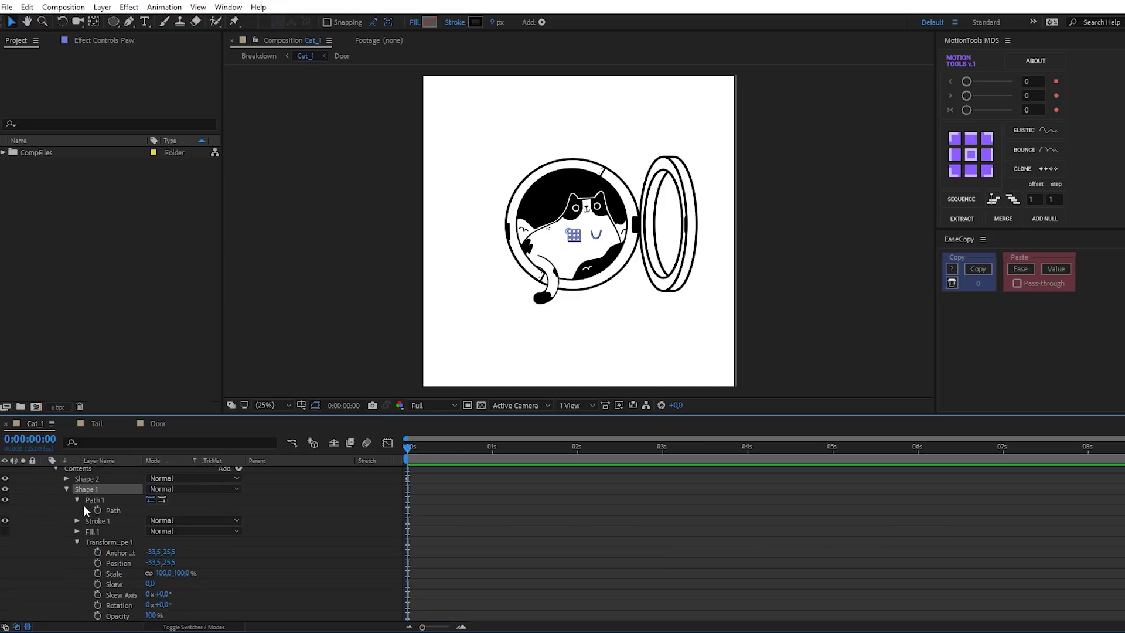
pyautogui.press('u')
# Step: At 0:00:02:06, adjust the paw shapes' position and rotation keyframes, then preview
pyautogui.scroll(4, 603, 344)
pyautogui.click(595, 449)
pyautogui.moveTo(596, 451); pyautogui.dragTo(597, 448)
pyautogui.click(665, 272)
pyautogui.press(',')
pyautogui.press('u')
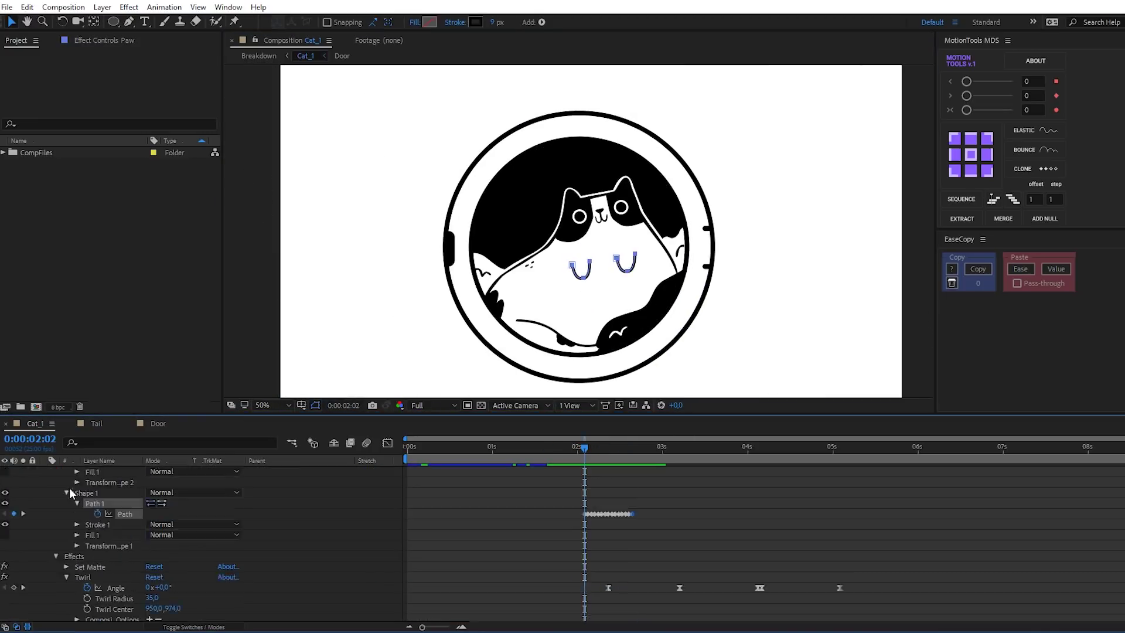
pyautogui.moveTo(634, 457); pyautogui.dragTo(597, 459)
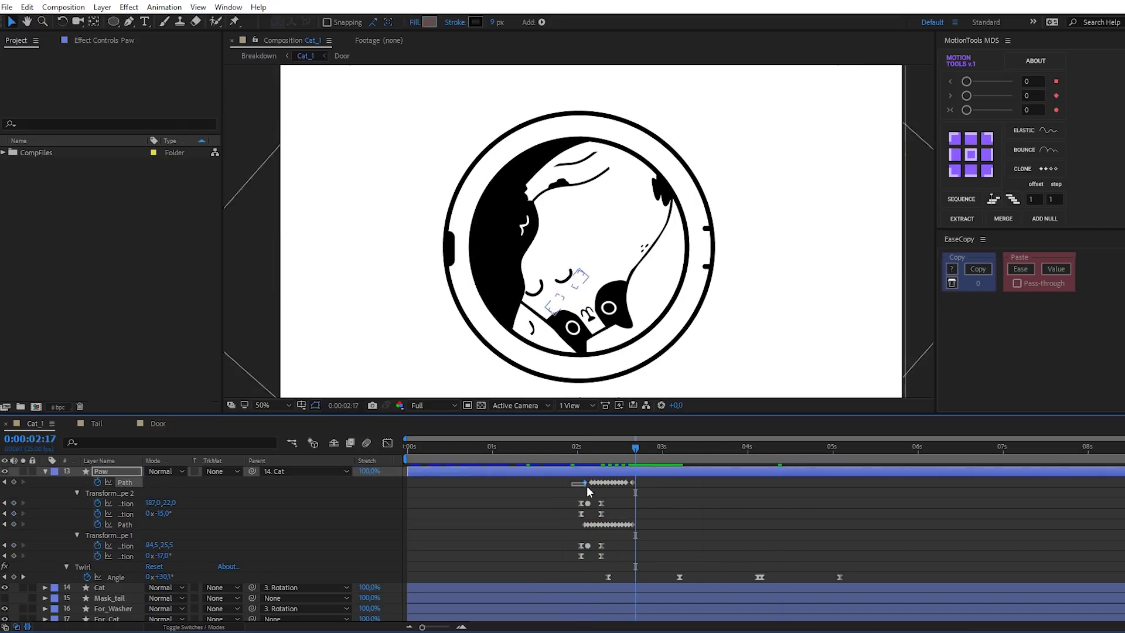
pyautogui.press('space')
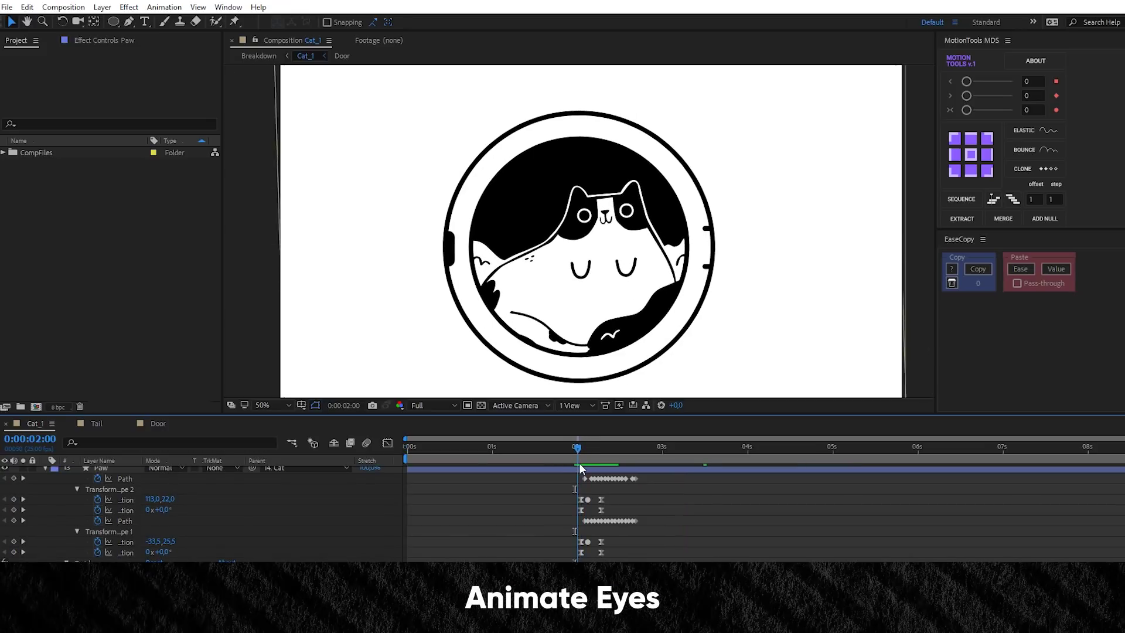
# Step: Expand Cat > Eye down to the eye ring and keyframe its Stroke Width of 5 at 2:01
pyautogui.press('.')
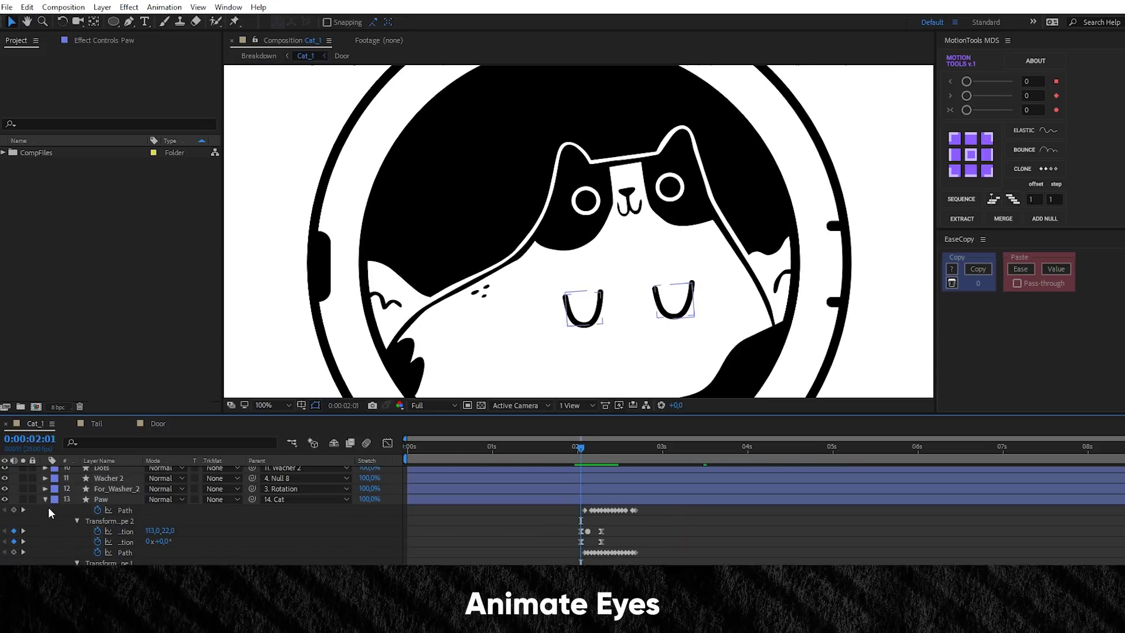
pyautogui.press('u')
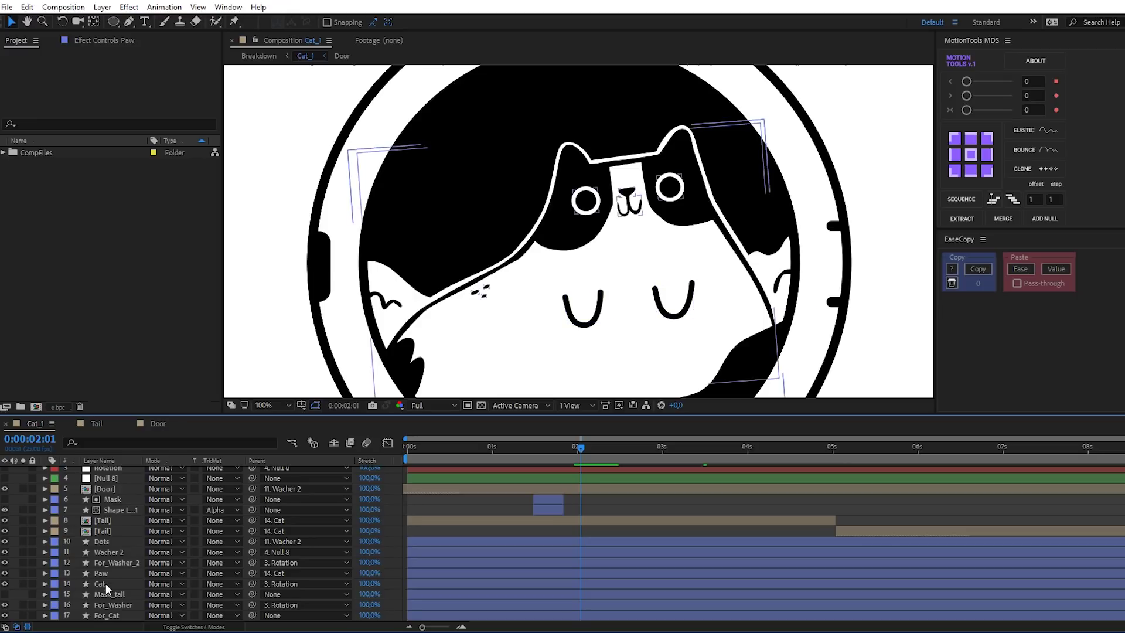
pyautogui.click(106, 582)
pyautogui.click(45, 584)
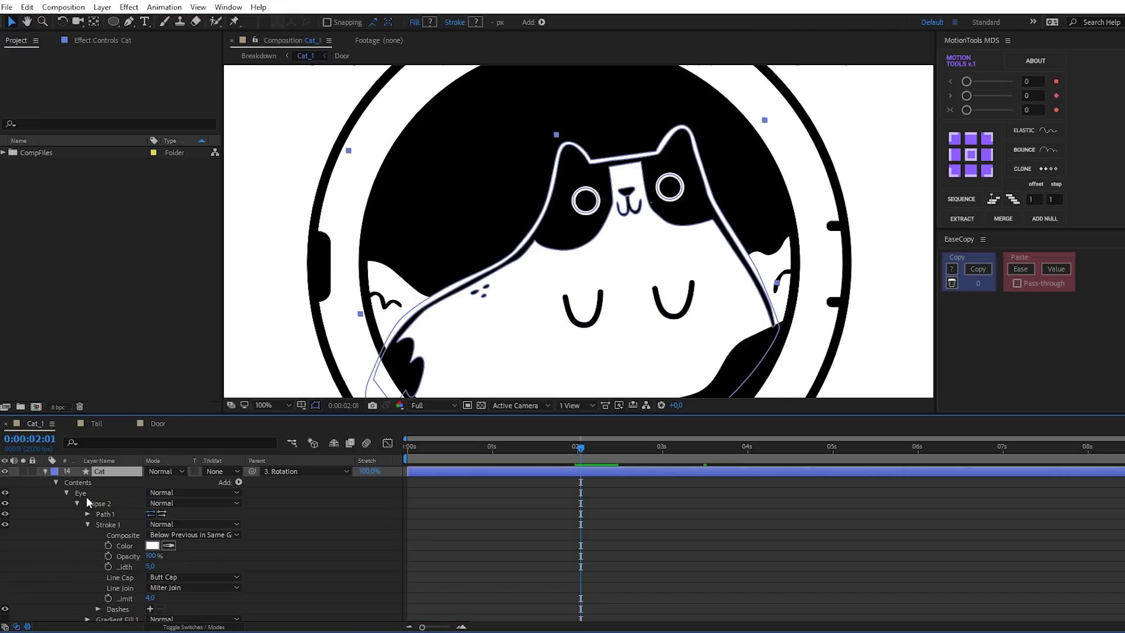
pyautogui.click(114, 565)
pyautogui.scroll(-5, 70, 546)
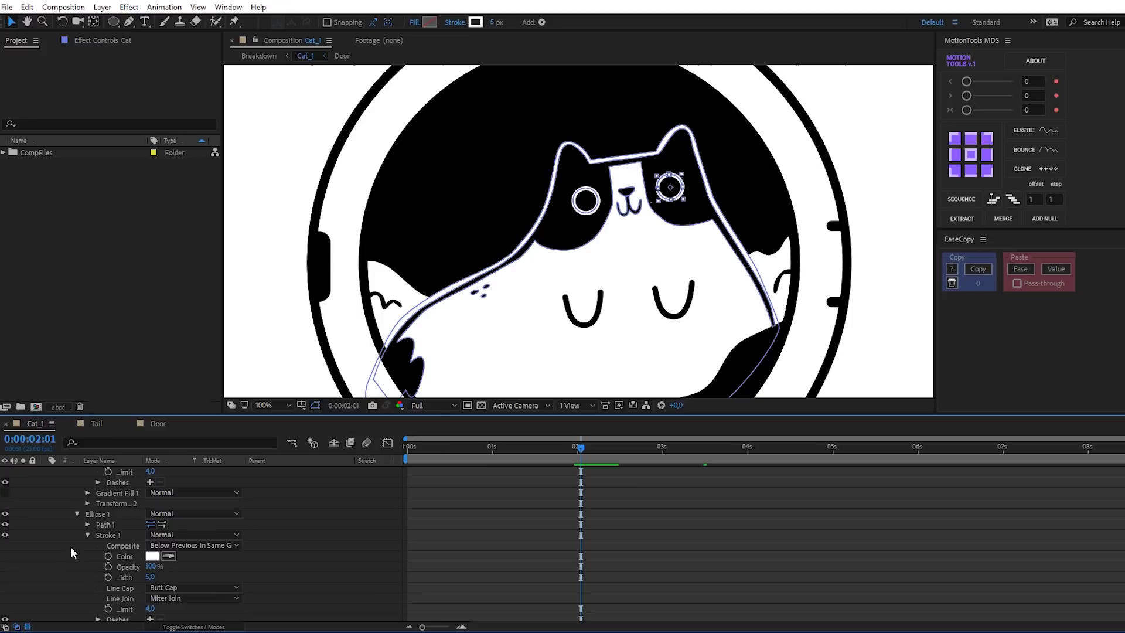
pyautogui.click(108, 577)
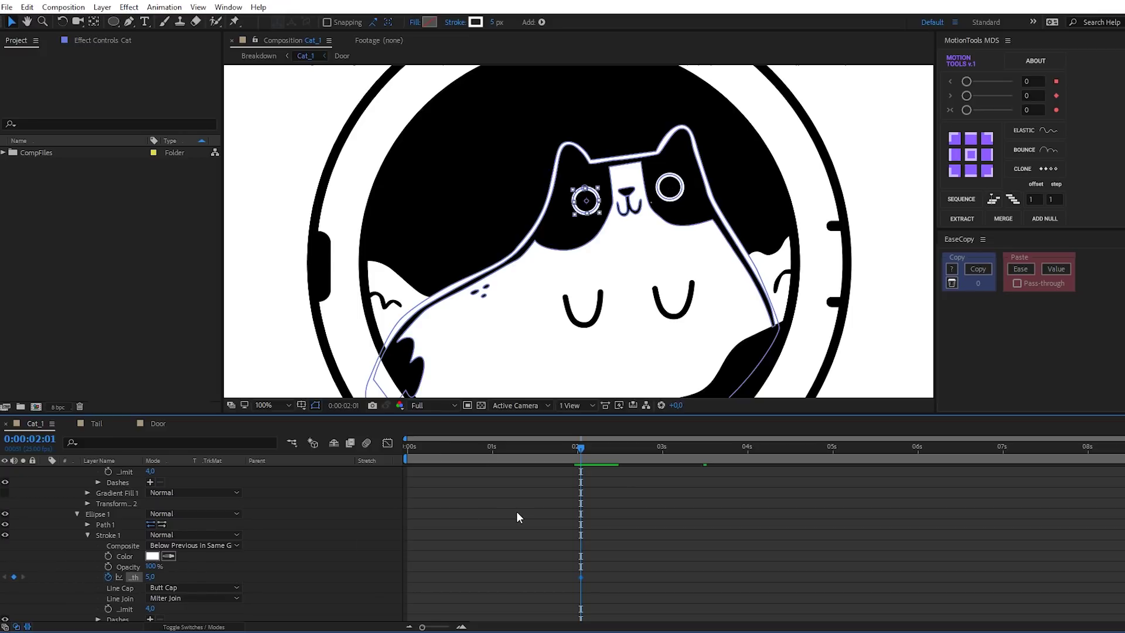
# Step: At 1:22, set both eye rings' stroke width to 20
pyautogui.press('u')
pyautogui.moveTo(533, 449); pyautogui.dragTo(567, 448)
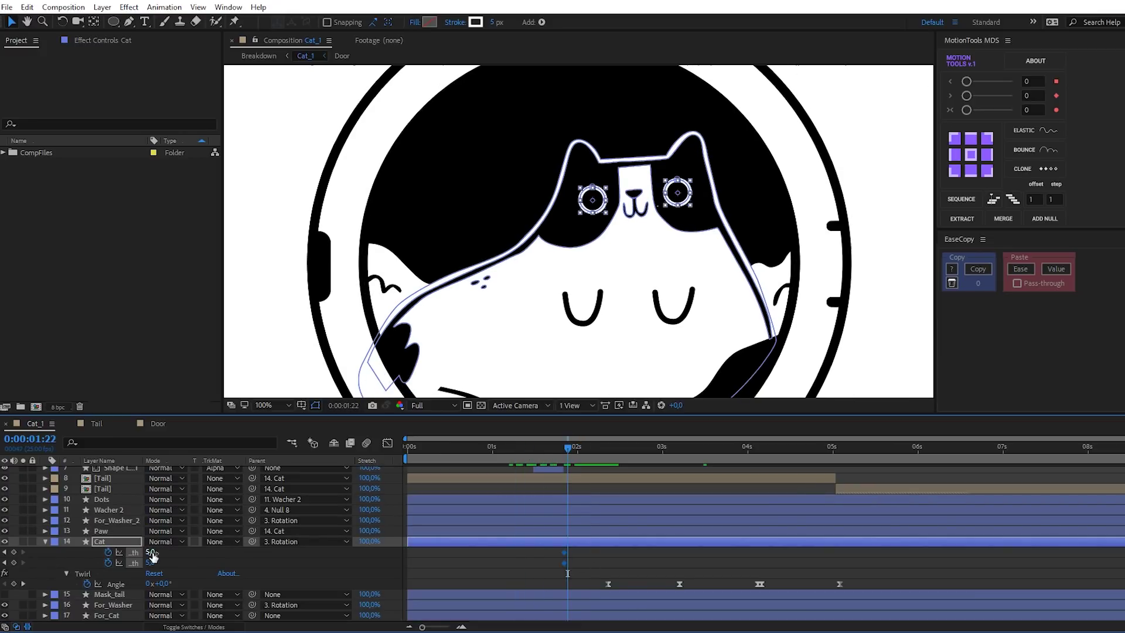
pyautogui.moveTo(153, 555); pyautogui.dragTo(162, 555)
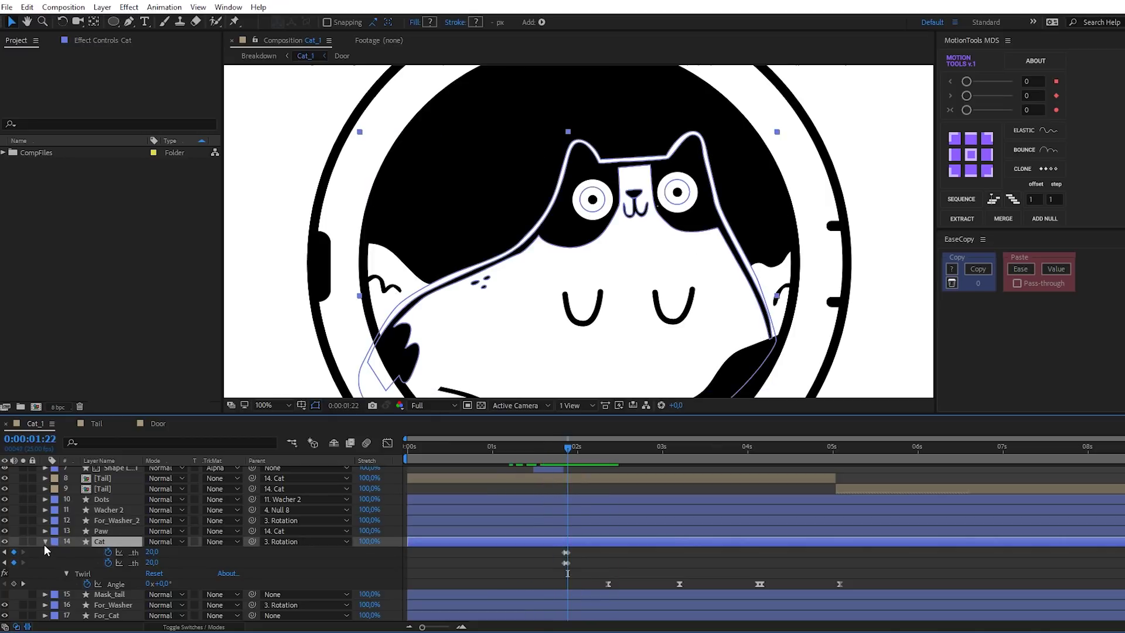
# Step: Collapse the Eye group, select the Mouth group and begin renaming it Mouth_1
pyautogui.click(45, 543)
pyautogui.click(45, 585)
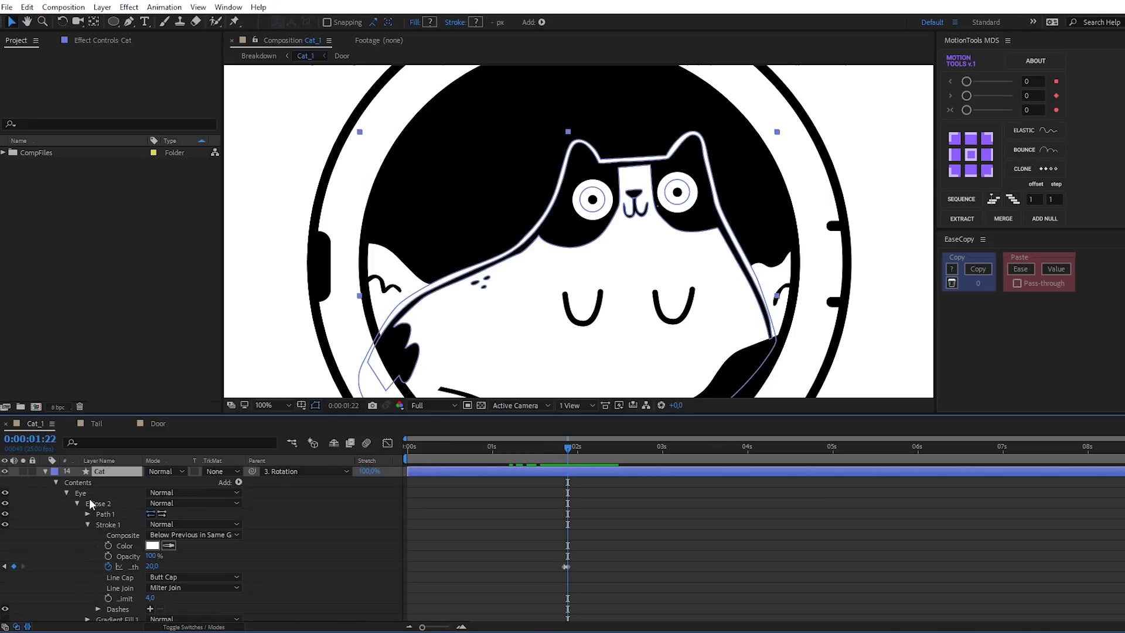
pyautogui.click(66, 494)
pyautogui.click(98, 493)
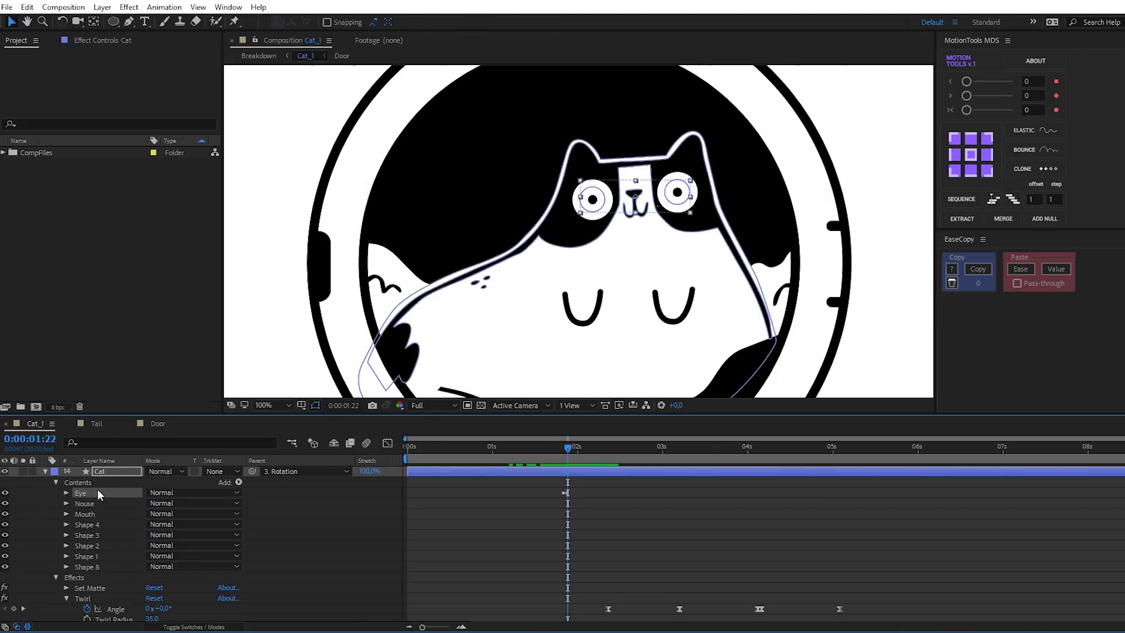
pyautogui.click(96, 513)
pyautogui.press('Return')
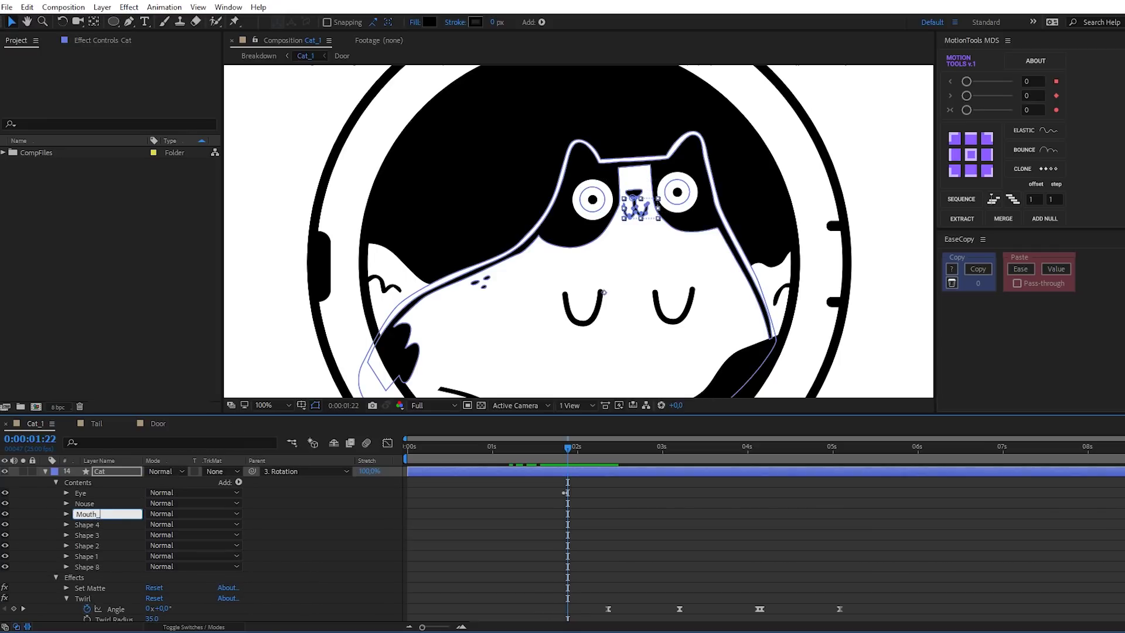
pyautogui.write('1')
# Step: Draw a black oval over the cat's mouth, name its group Mouth_2, and tilt it slightly
pyautogui.press('.')
pyautogui.moveTo(680, 164); pyautogui.dragTo(733, 255)
pyautogui.click(87, 492)
pyautogui.press('Return')
pyautogui.write('bure')
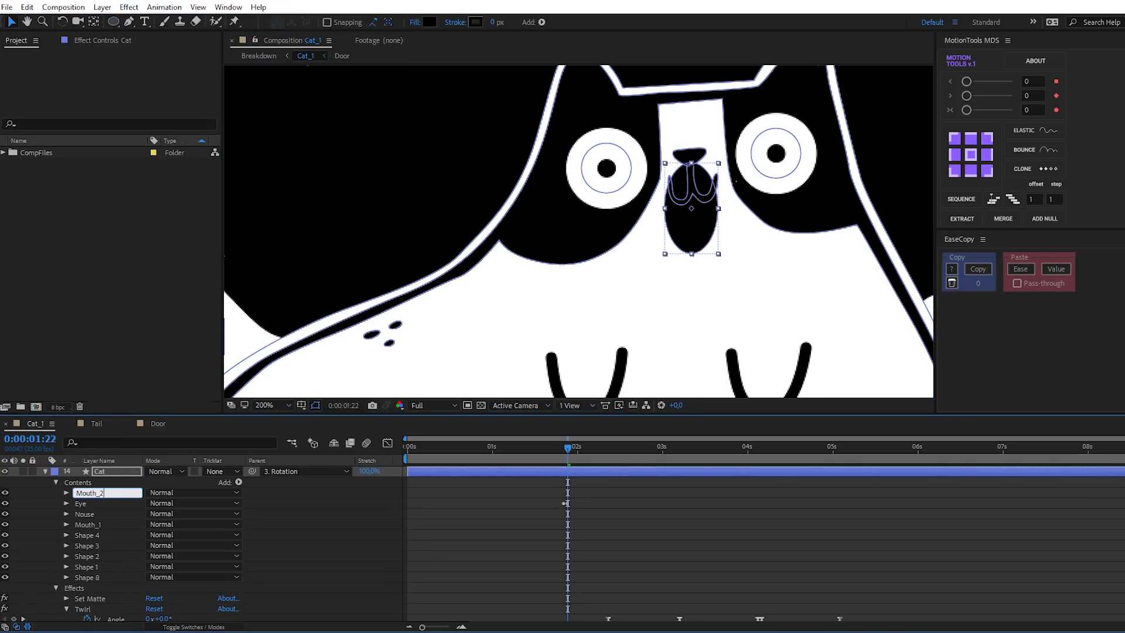
pyautogui.press('Return')
pyautogui.moveTo(729, 266); pyautogui.dragTo(734, 262)
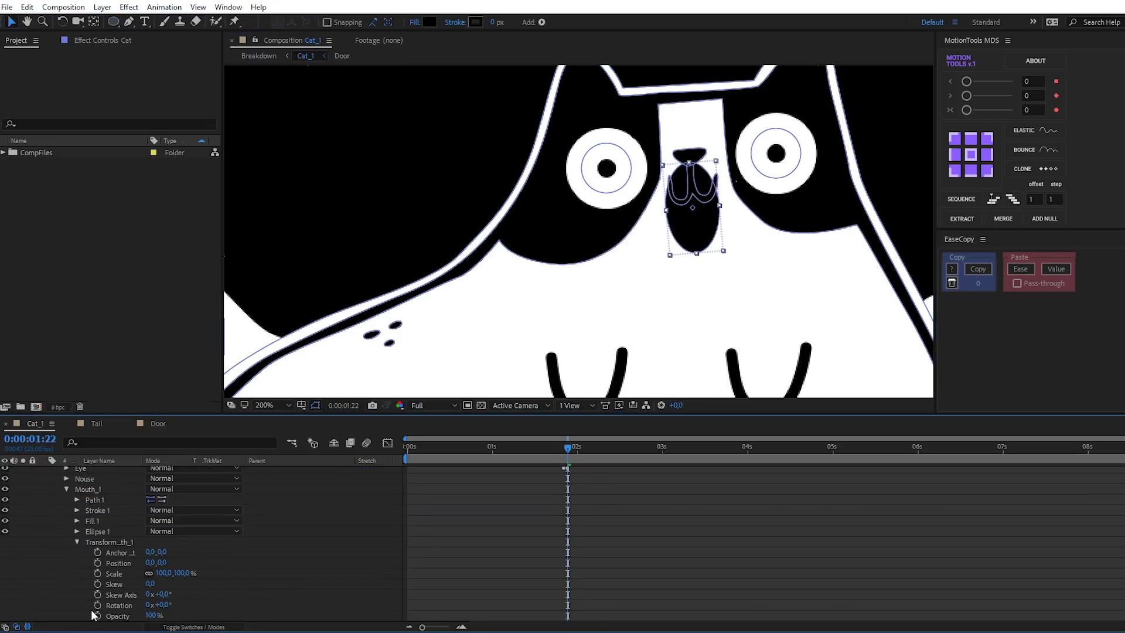
# Step: Convert Mouth_2's ellipse to a Bezier path and reshape it into an open mouth at 1:23
pyautogui.click(66, 492)
pyautogui.click(76, 531)
pyautogui.moveTo(567, 464); pyautogui.dragTo(571, 465)
pyautogui.rightClick(104, 499)
pyautogui.click(117, 507)
pyautogui.scroll(2, 694, 179)
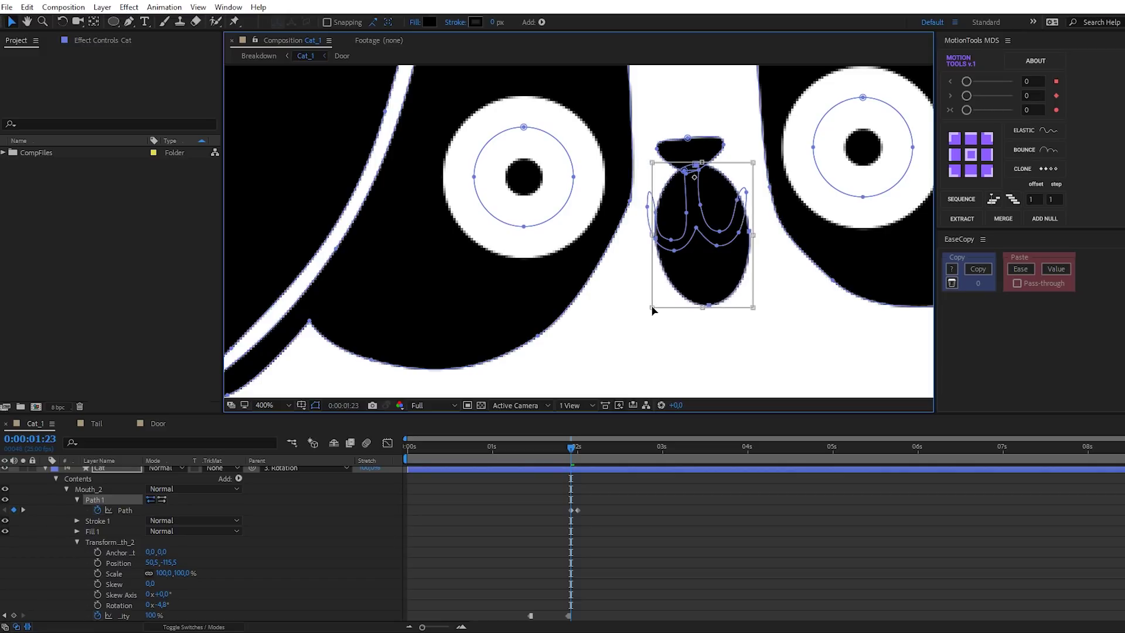
pyautogui.moveTo(654, 309); pyautogui.dragTo(708, 327)
# Step: Preview the mouth animation from 1:22 and check it frame by frame
pyautogui.press(',')
pyautogui.press(',')
pyautogui.press(',')
pyautogui.press('pageup')
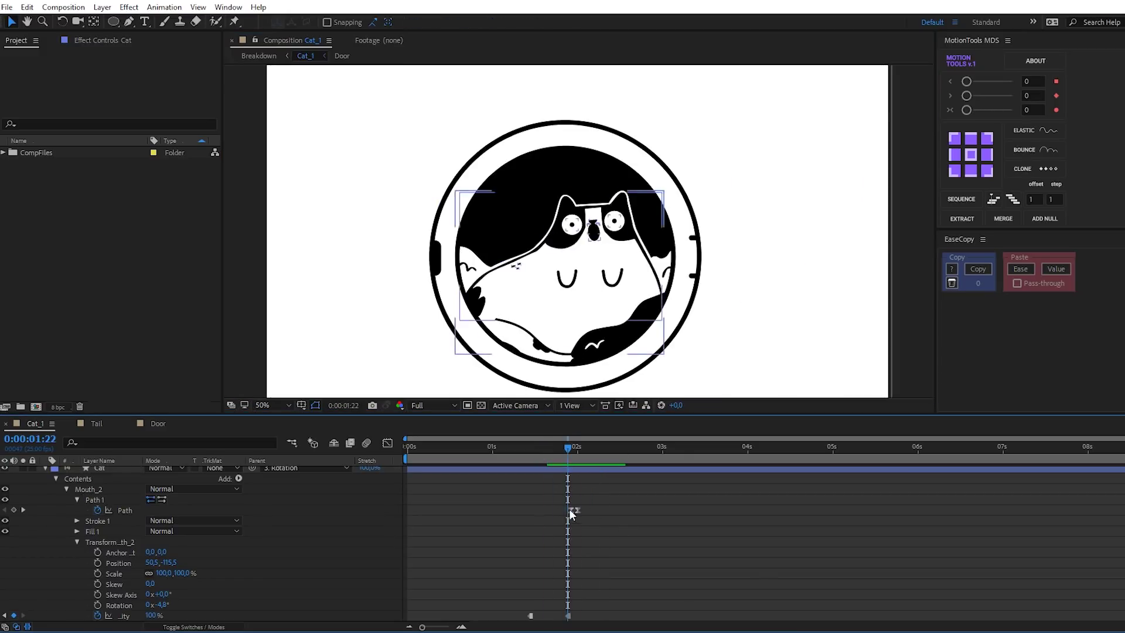
pyautogui.press('space')
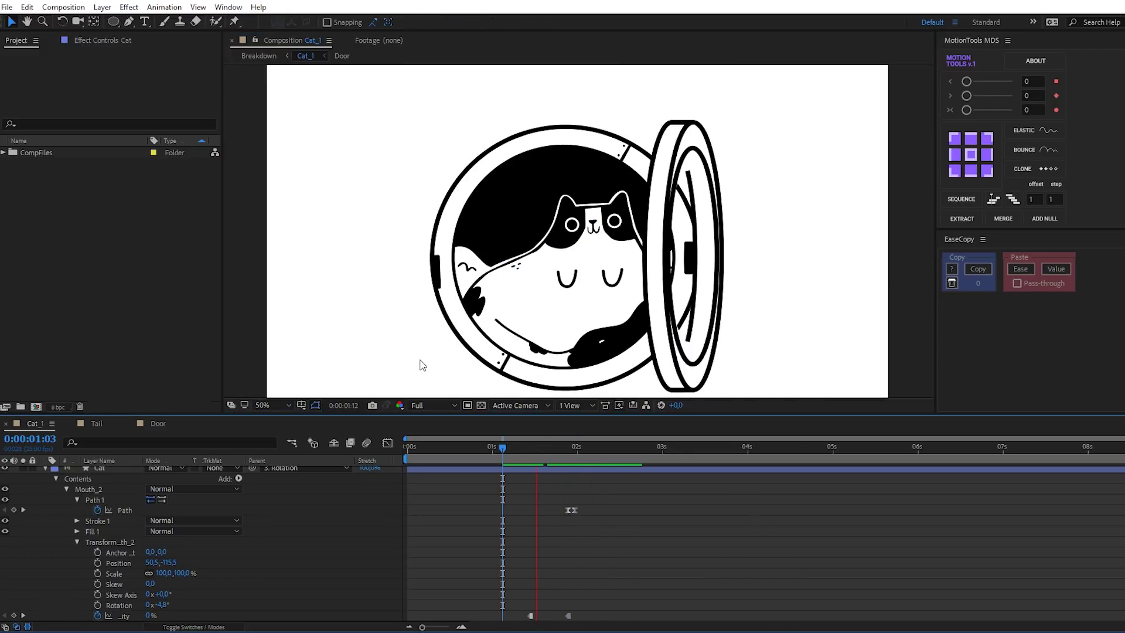
pyautogui.click(570, 448)
pyautogui.moveTo(574, 448)
pyautogui.mouseDown()
pyautogui.moveTo(610, 448)
pyautogui.moveTo(574, 462)
pyautogui.mouseUp()
# Step: Select the head outline Shape 1, reveal its Path keyframe and the Cat layer's animated properties at 1:18
pyautogui.click(66, 489)
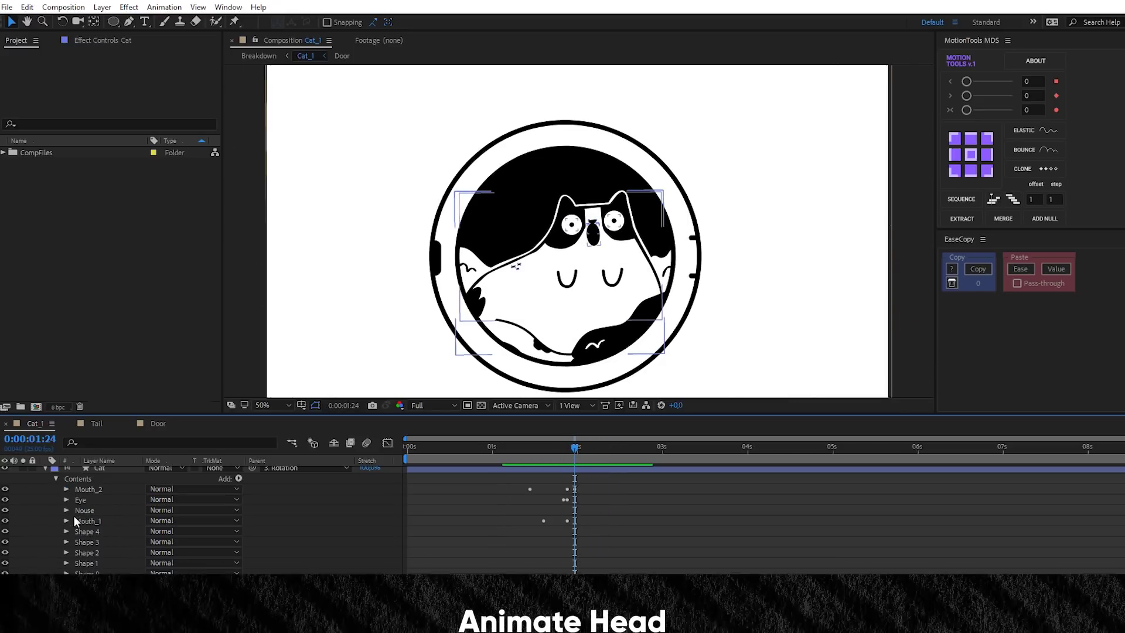
pyautogui.click(86, 562)
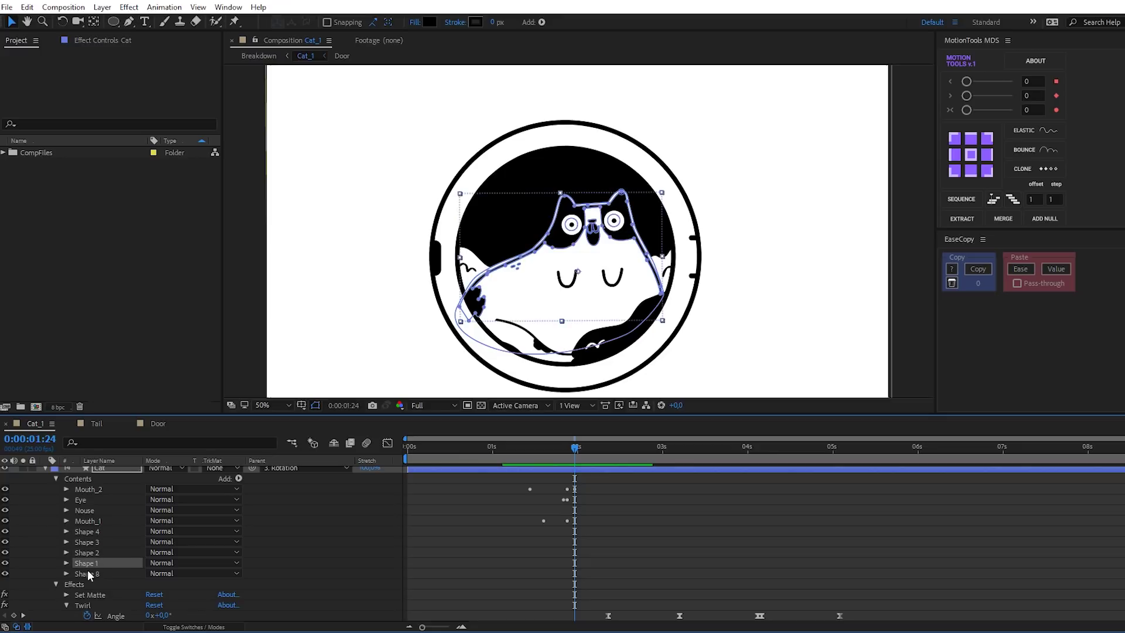
pyautogui.click(66, 562)
pyautogui.click(76, 573)
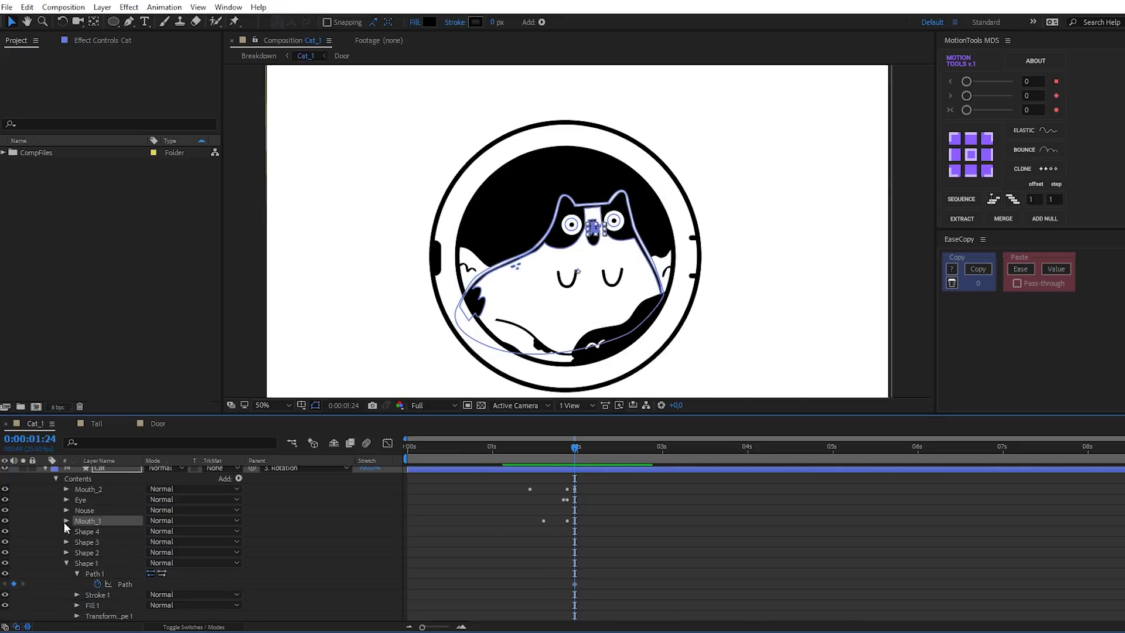
pyautogui.press('u')
pyautogui.scroll(4, 407, 229)
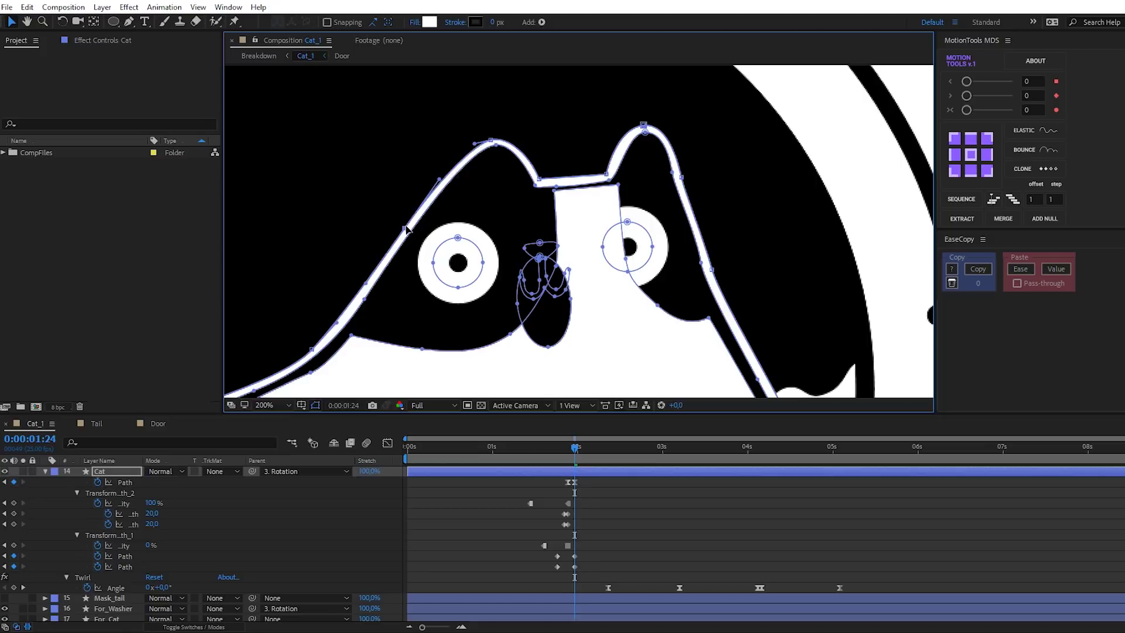
pyautogui.click(87, 479)
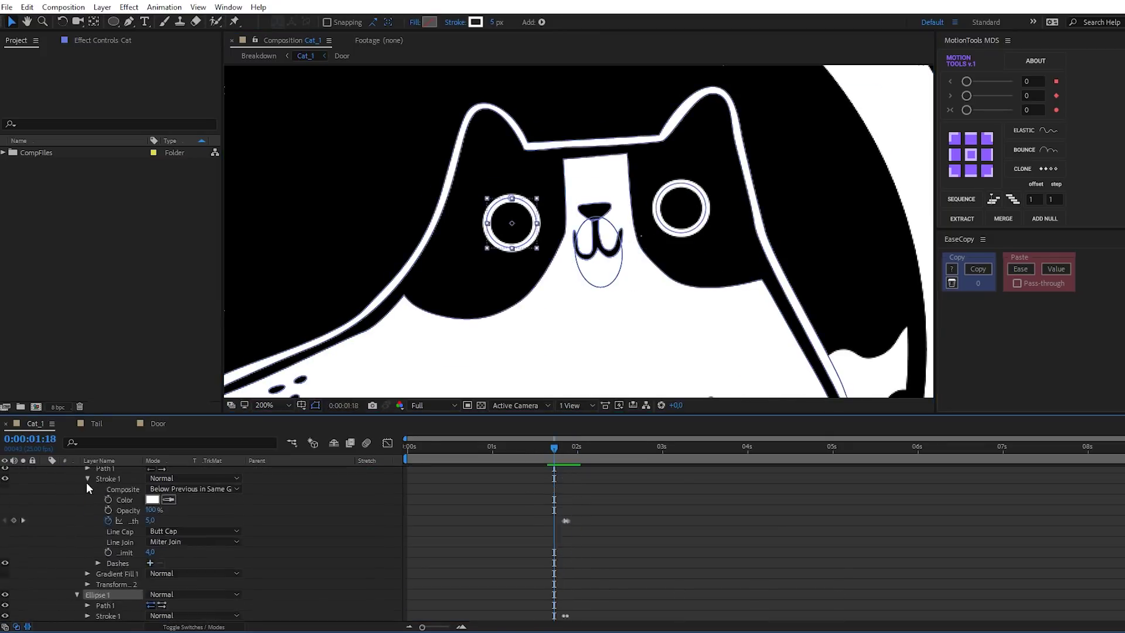
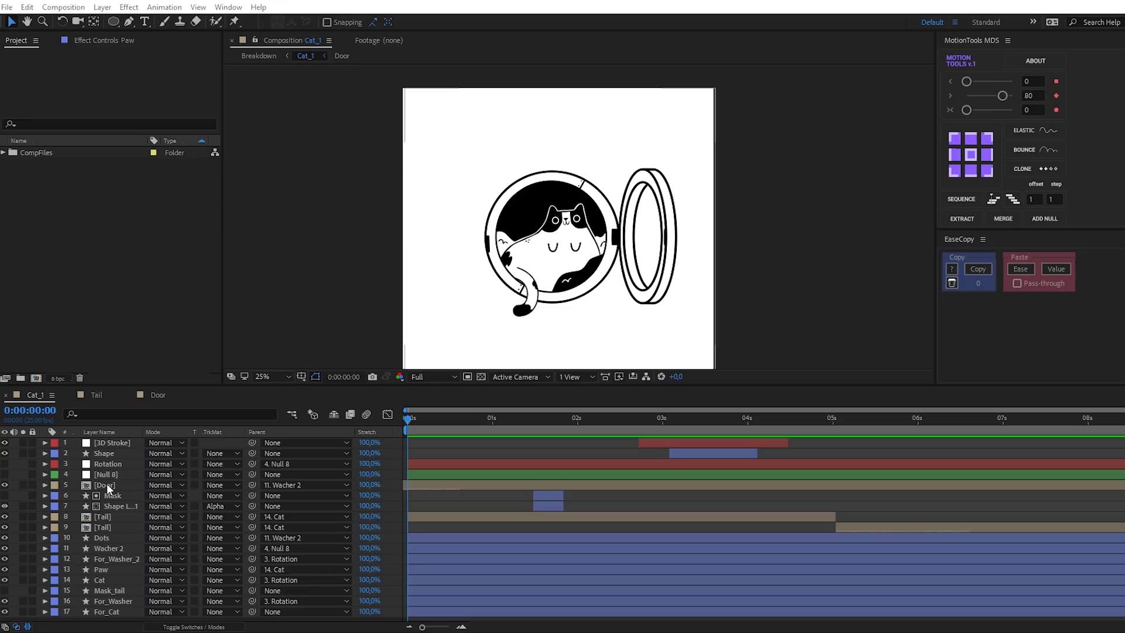
# Step: With the Door layer selected, open the Window menu
pyautogui.click(106, 485)
pyautogui.click(135, 323)
pyautogui.click(228, 7)
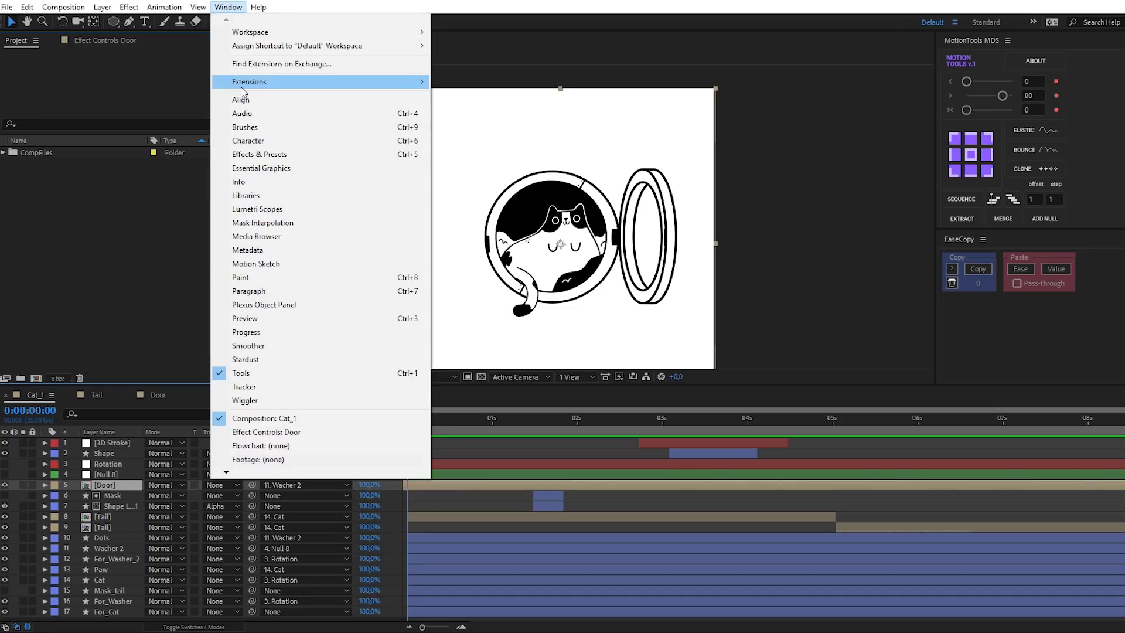
# Step: Find Turbulent Displace in Effects & Presets and apply it to the Door layer
pyautogui.click(261, 154)
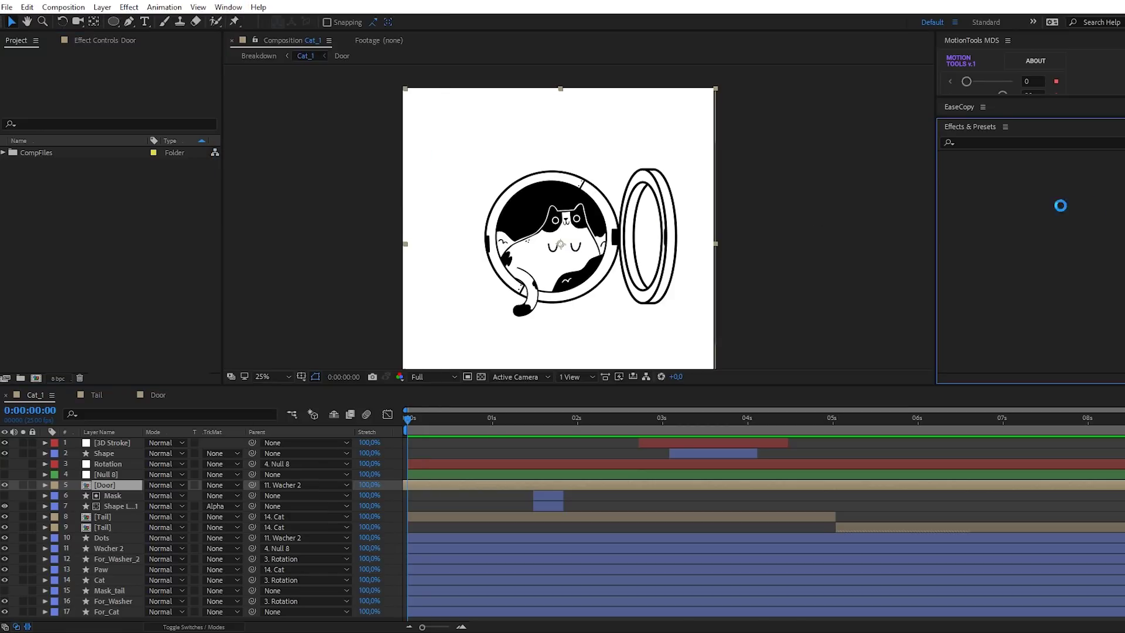
pyautogui.click(996, 286)
pyautogui.write('tur')
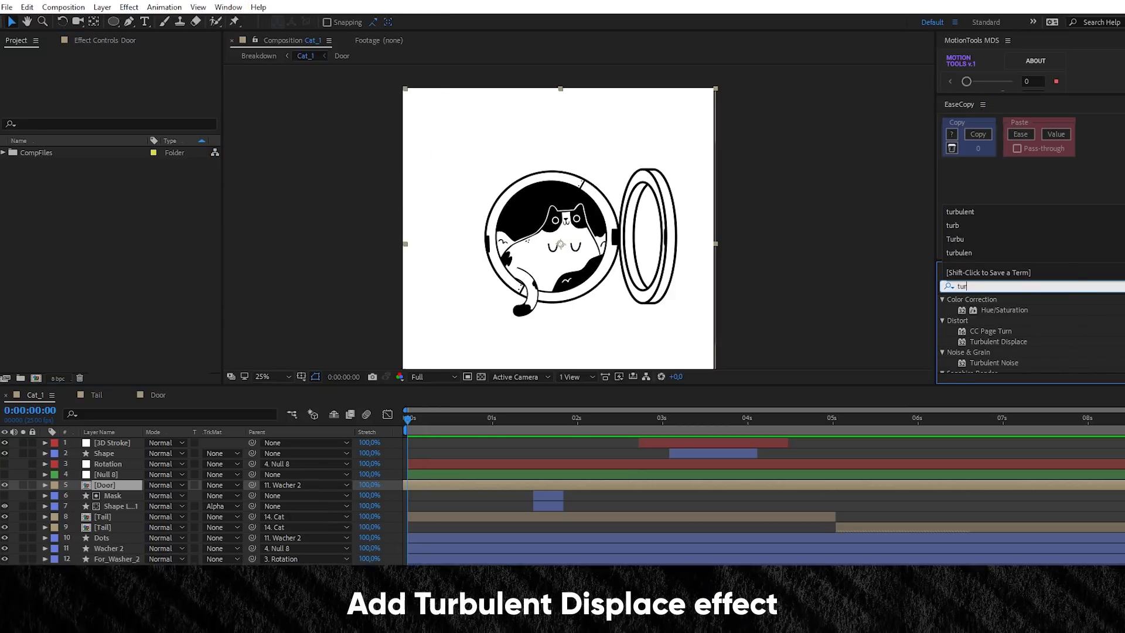
pyautogui.write('bulent')
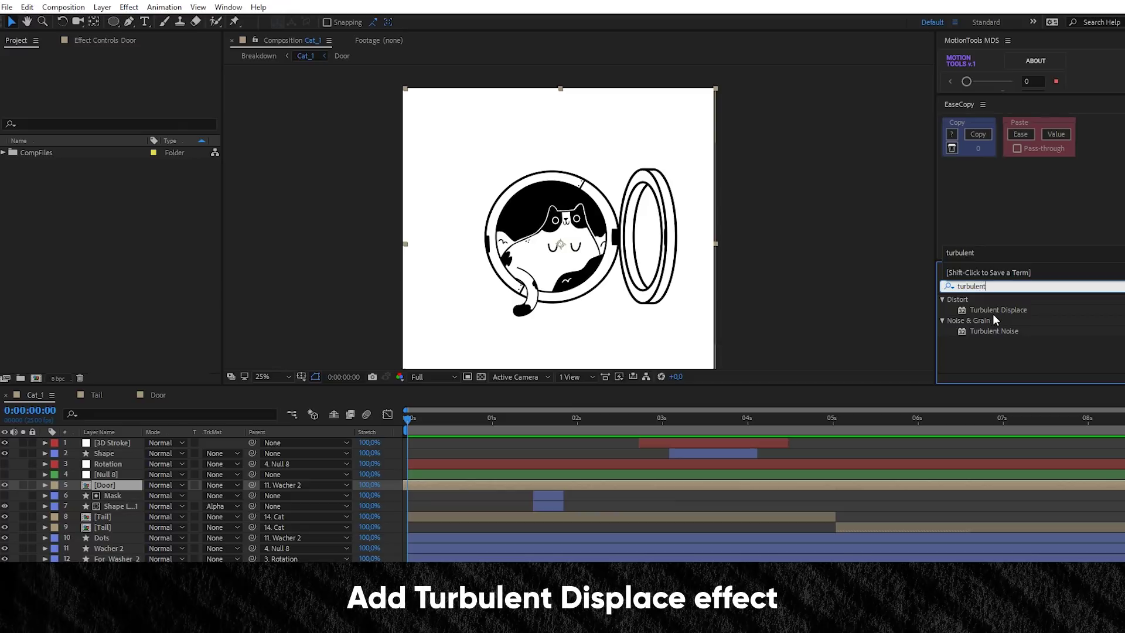
pyautogui.click(991, 311)
pyautogui.moveTo(1011, 309); pyautogui.dragTo(490, 485)
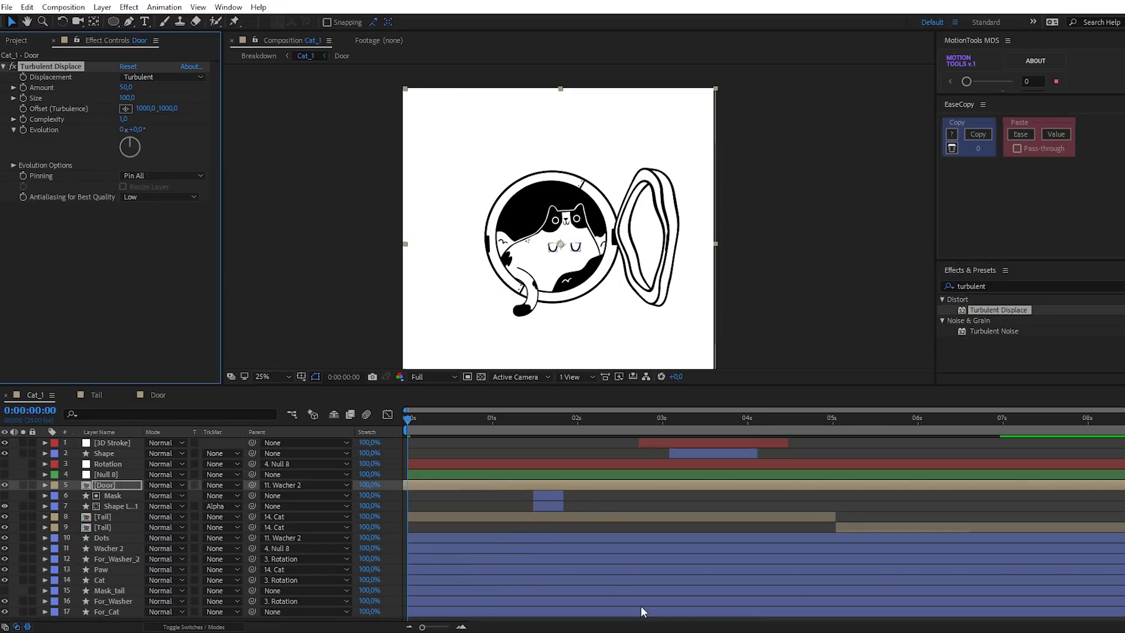
pyautogui.click(619, 572)
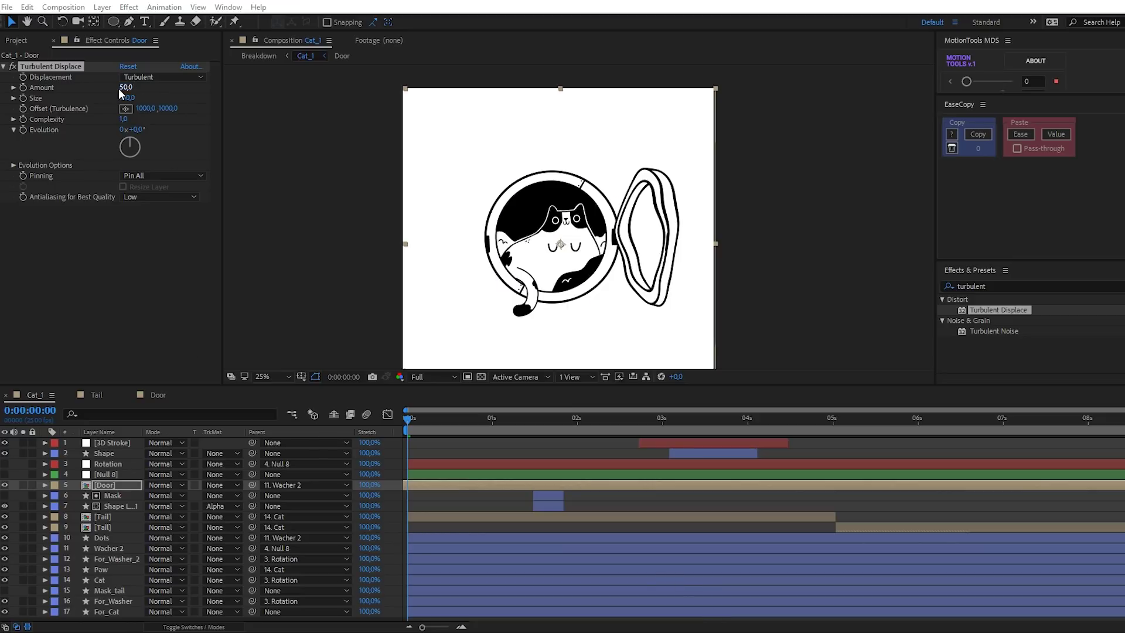
# Step: Set Turbulent Displace Amount to 20 and Size to 10, checking the door at 50% zoom
pyautogui.moveTo(105, 92); pyautogui.dragTo(138, 108)
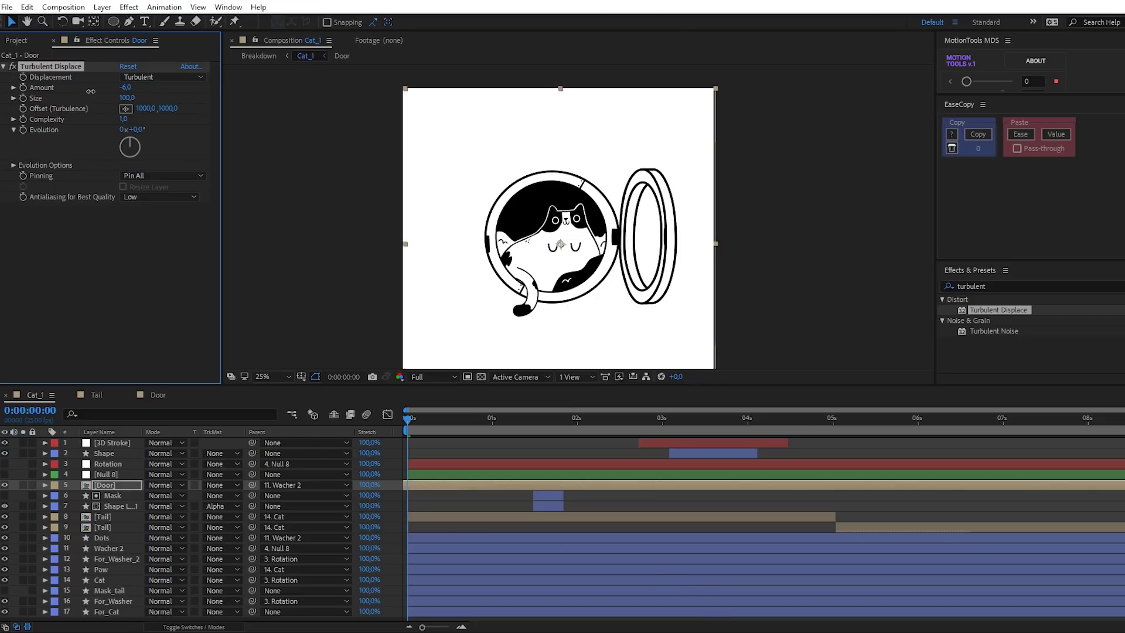
pyautogui.moveTo(106, 99); pyautogui.dragTo(75, 109)
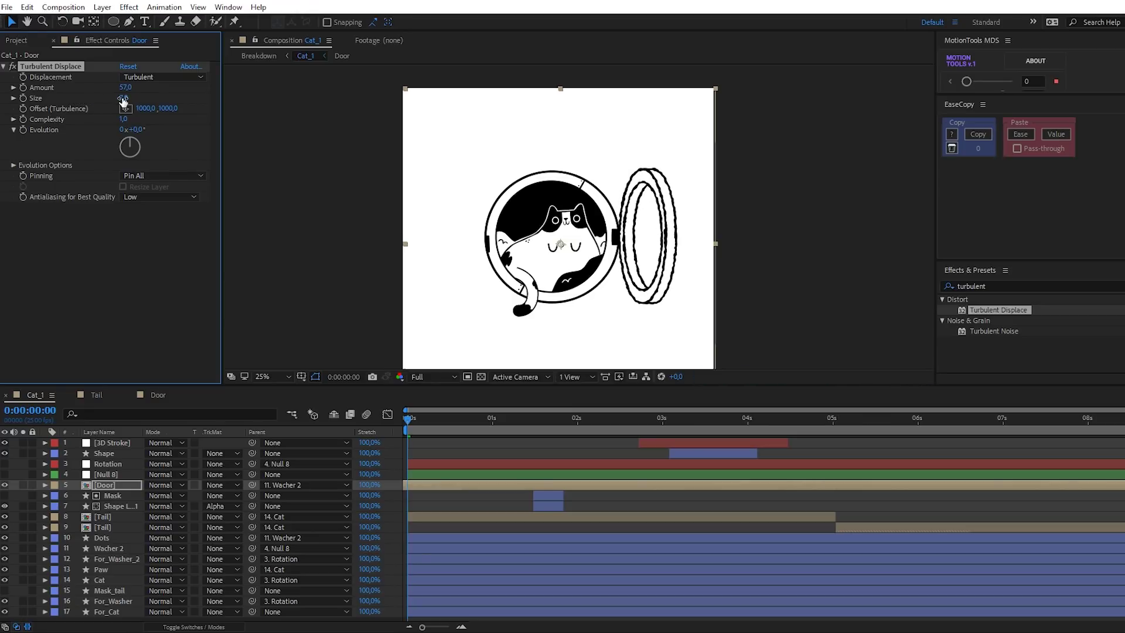
pyautogui.write('20')
pyautogui.click(148, 90)
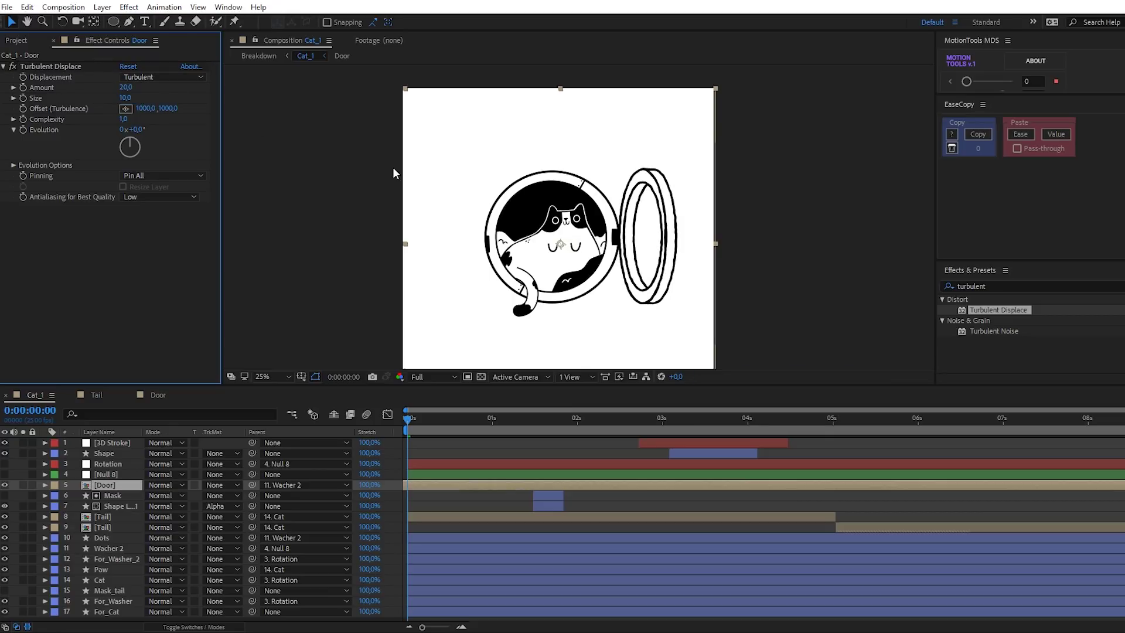
pyautogui.press('.')
pyautogui.press('.')
pyautogui.press(',')
pyautogui.press('.')
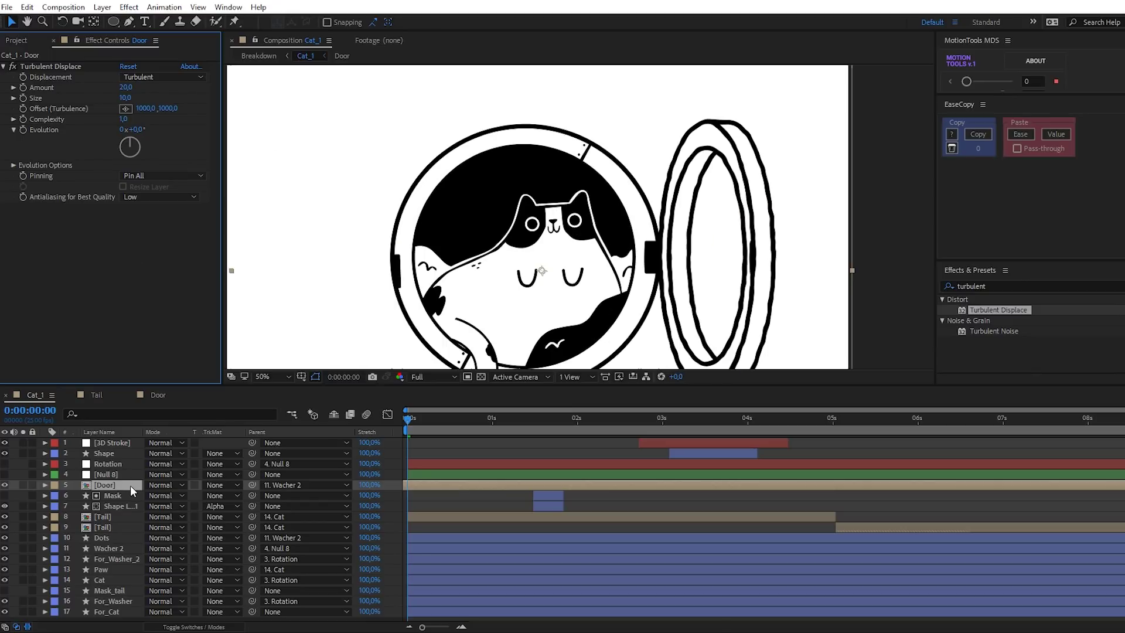
# Step: Apply Roughen Edges to the Door layer and move it above Turbulent Displace
pyautogui.click(971, 286)
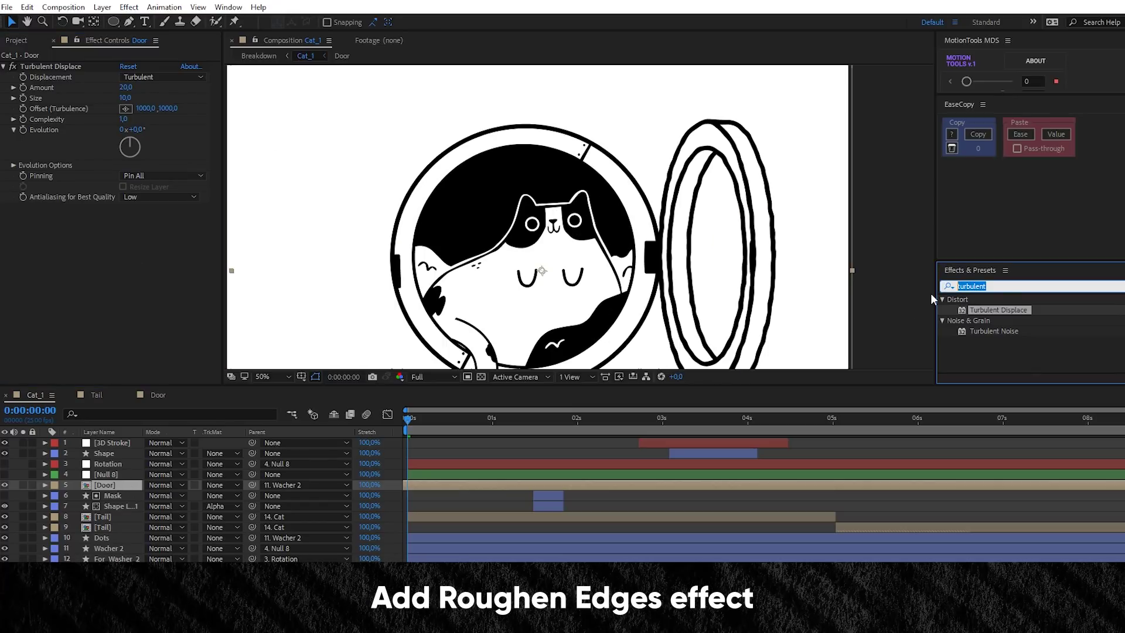
pyautogui.write('rou')
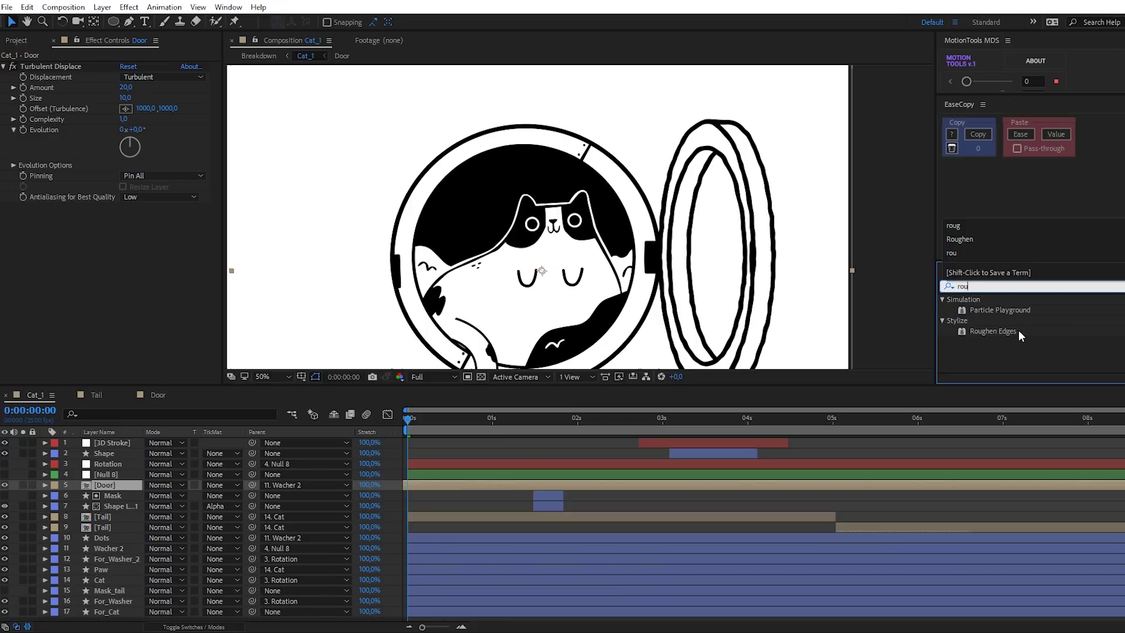
pyautogui.moveTo(1020, 335); pyautogui.dragTo(173, 244)
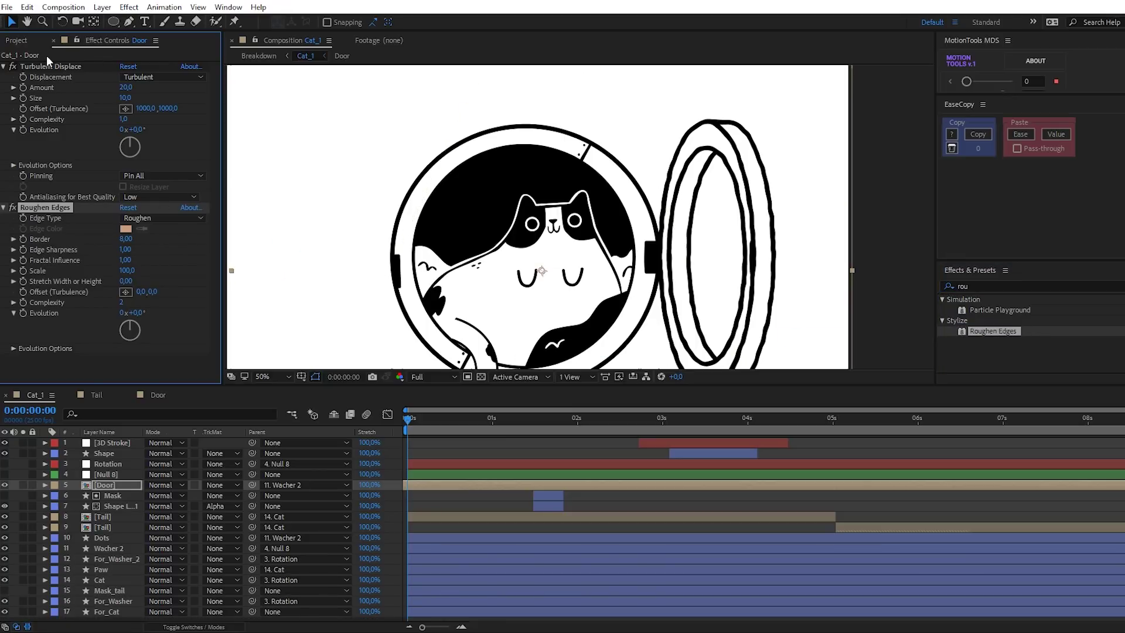
pyautogui.moveTo(50, 205); pyautogui.dragTo(53, 63)
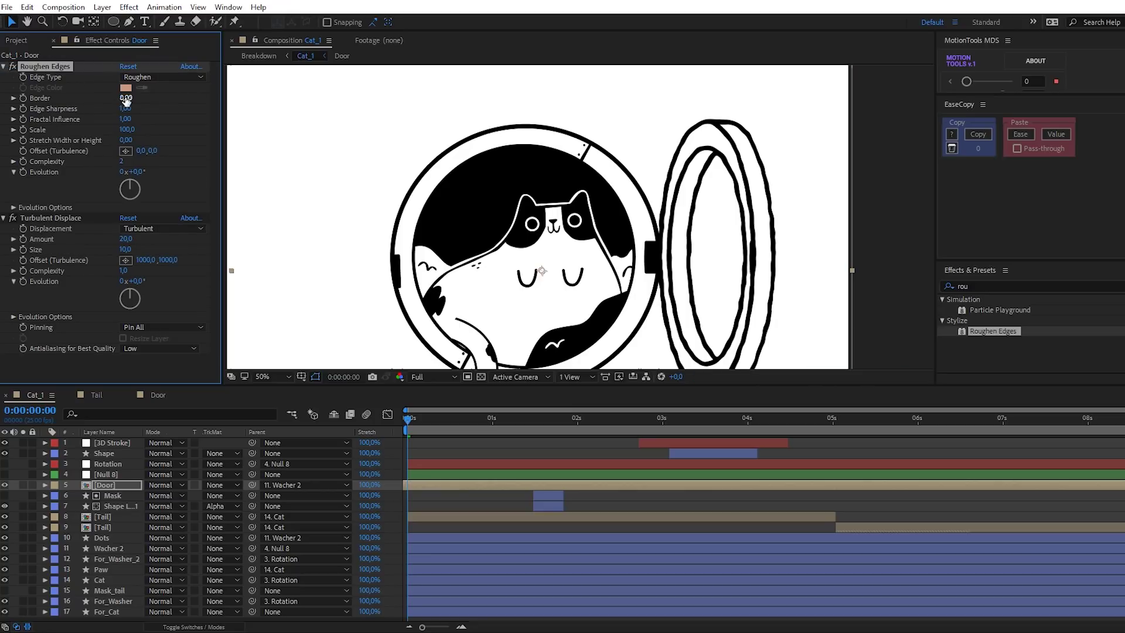
# Step: Set Roughen Edges Border to 10 and Edge Sharpness to 10, then collapse both effects
pyautogui.moveTo(125, 97); pyautogui.dragTo(147, 98)
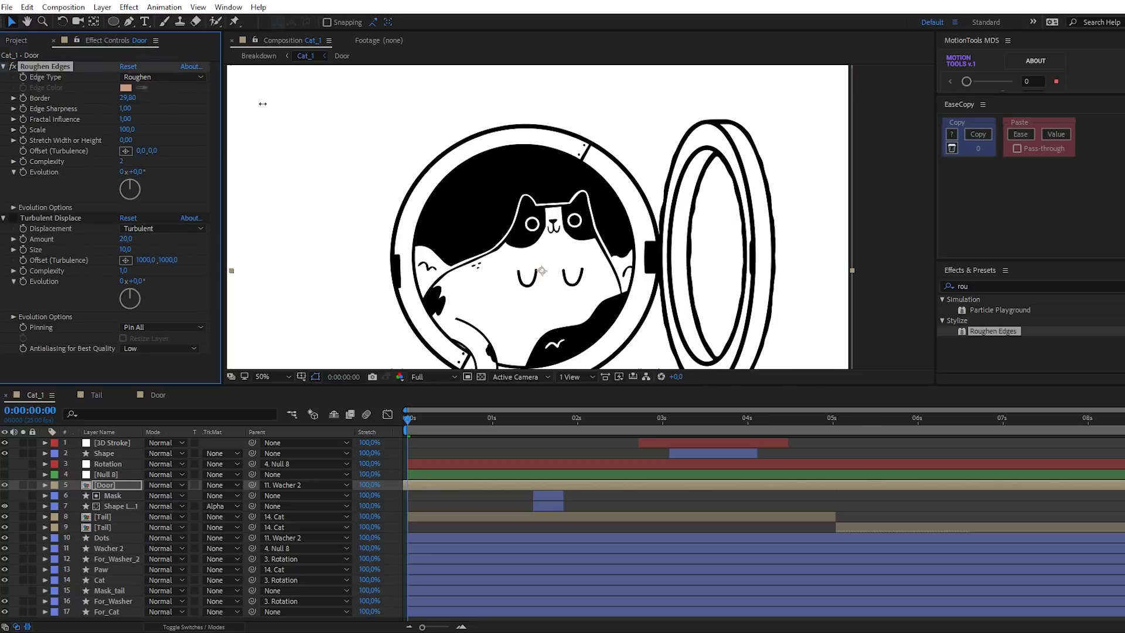
pyautogui.moveTo(126, 139)
pyautogui.mouseDown()
pyautogui.moveTo(153, 137)
pyautogui.moveTo(126, 137)
pyautogui.moveTo(127, 109)
pyautogui.mouseUp()
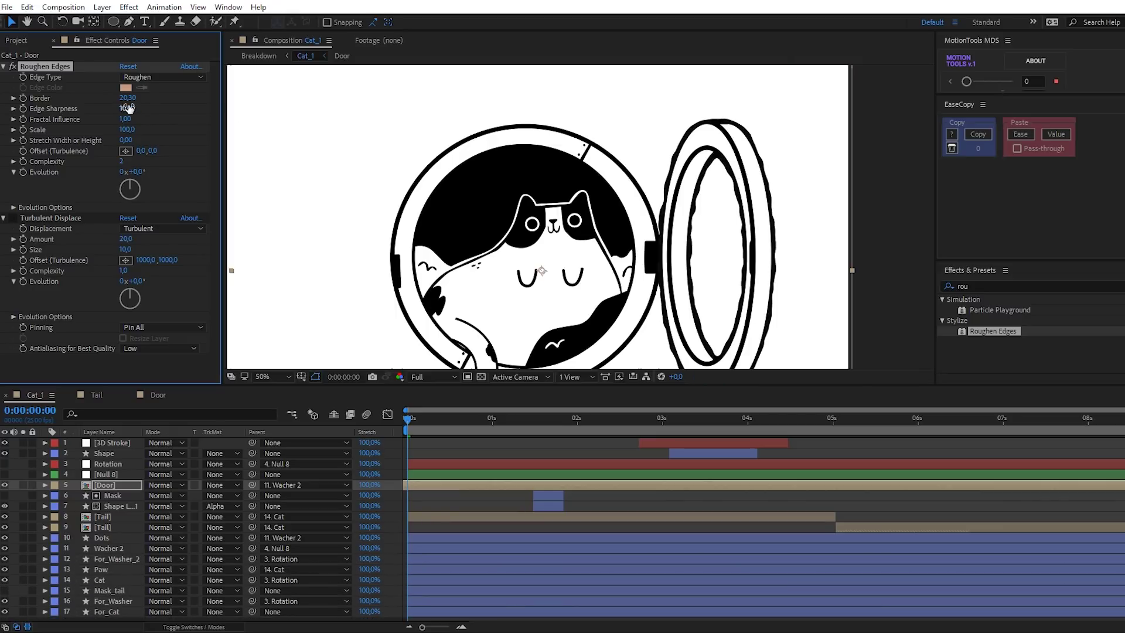
pyautogui.write('10')
pyautogui.press('Return')
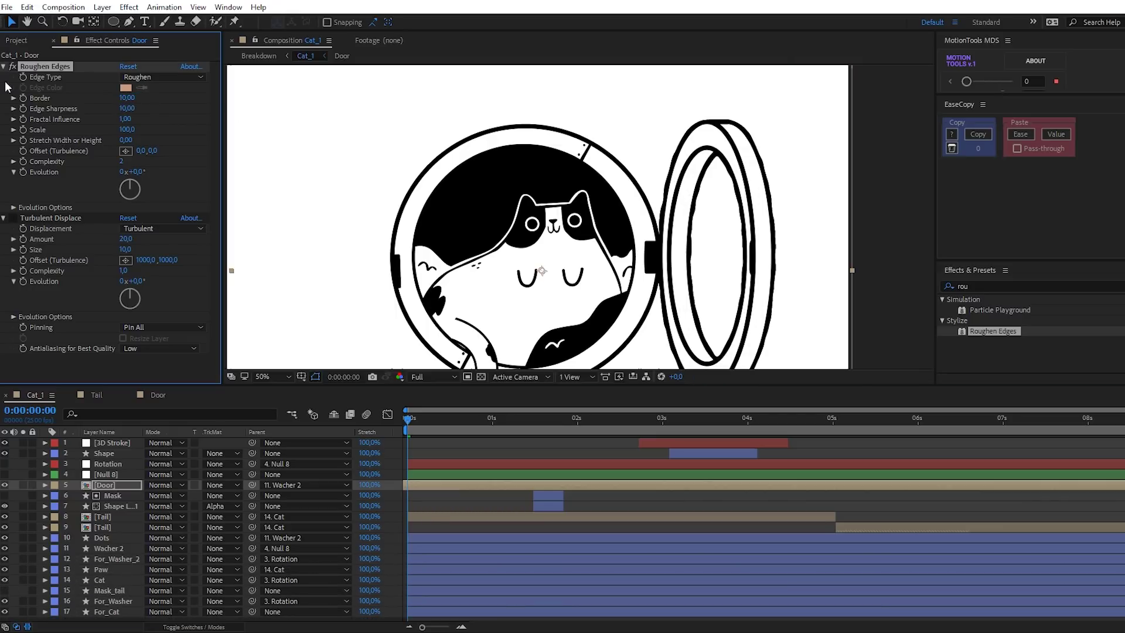
pyautogui.keyDown('ctrl'); pyautogui.click(4, 217); pyautogui.keyUp('ctrl')
pyautogui.press('space')
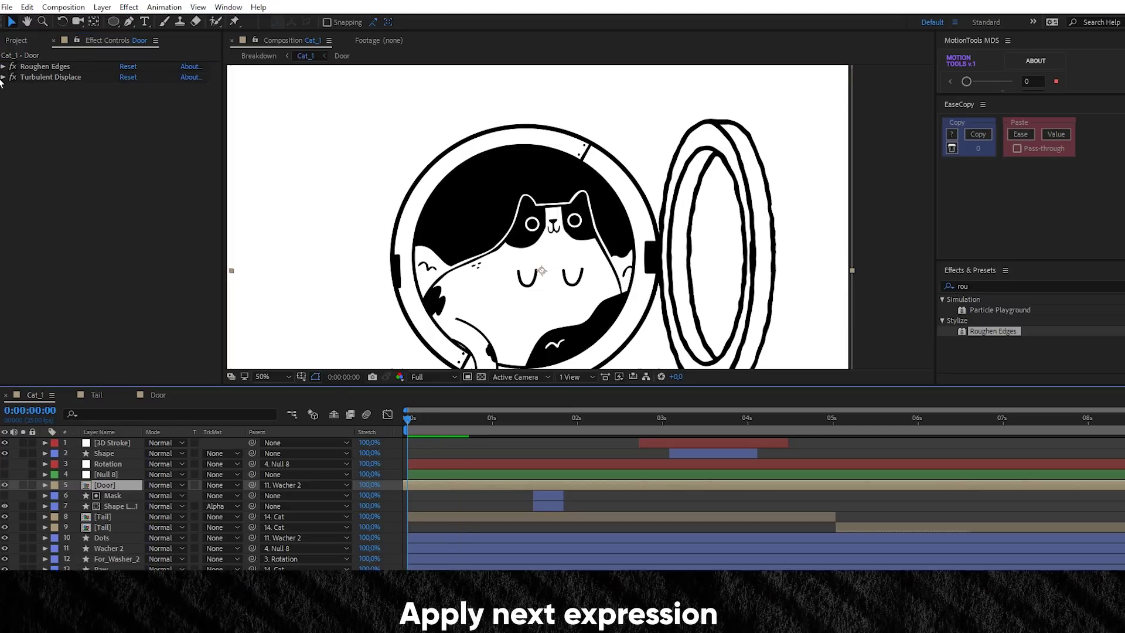
# Step: Give Turbulent Displace Evolution the expression posterizeTime(10); time*500 and preview it
pyautogui.click(4, 77)
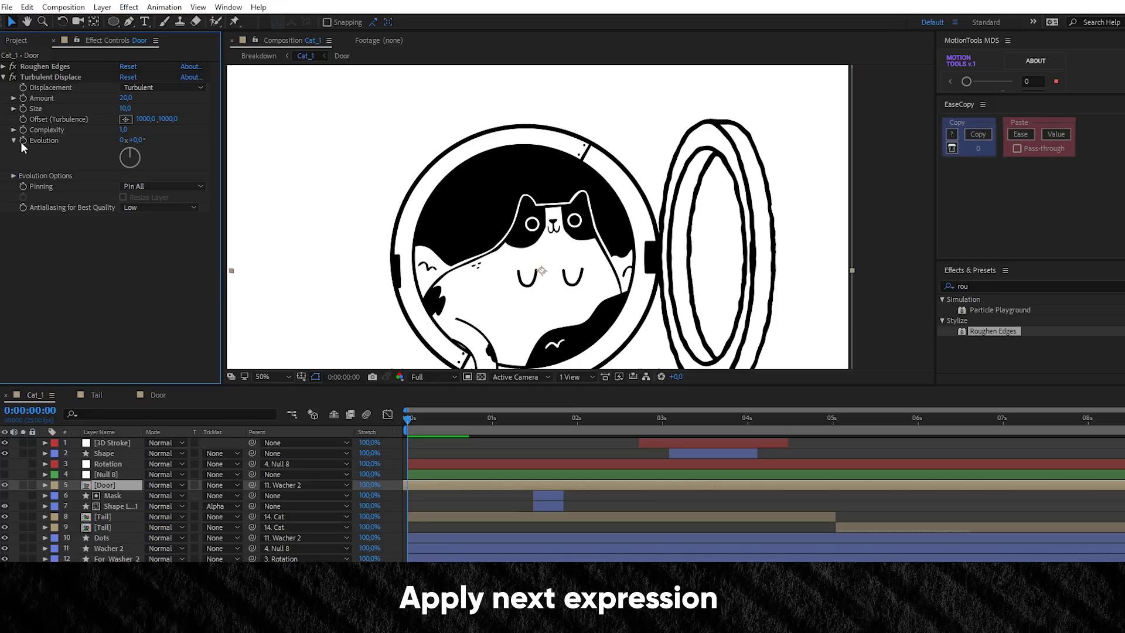
pyautogui.keyDown('alt'); pyautogui.click(22, 142); pyautogui.keyUp('alt')
pyautogui.write('poste')
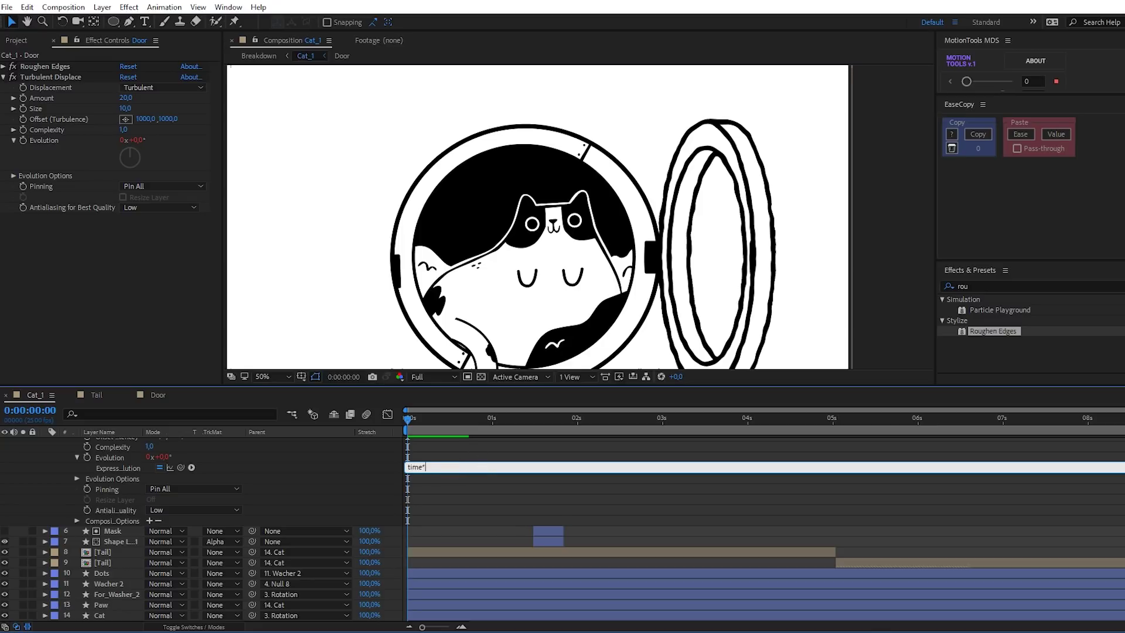
pyautogui.write('500')
pyautogui.press('Home')
pyautogui.press('Return')
pyautogui.press('Up')
pyautogui.write('posterizeTime(10)')
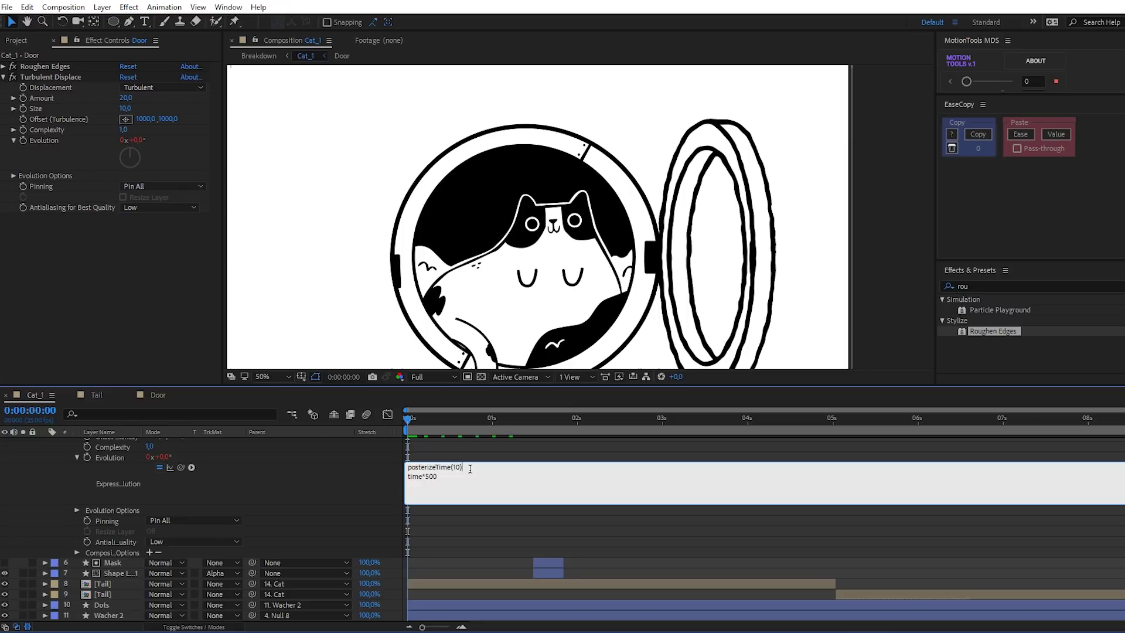
pyautogui.click(346, 466)
pyautogui.press('space')
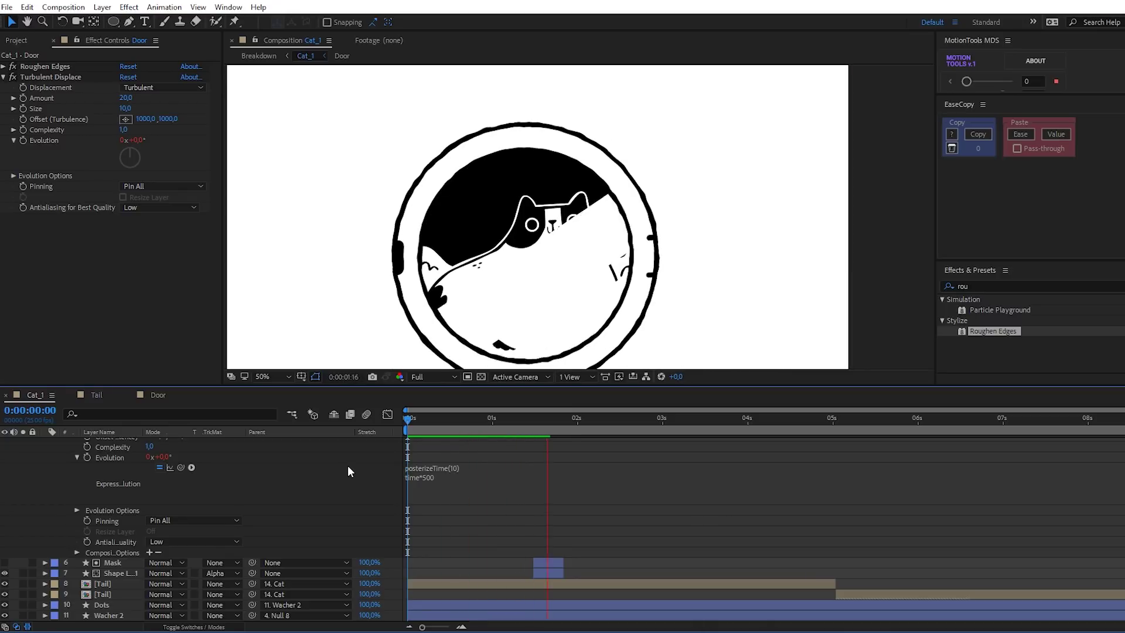
# Step: Give Roughen Edges Evolution the expression posterizeTime(5); time*500, then select both Door effects
pyautogui.click(4, 77)
pyautogui.click(4, 66)
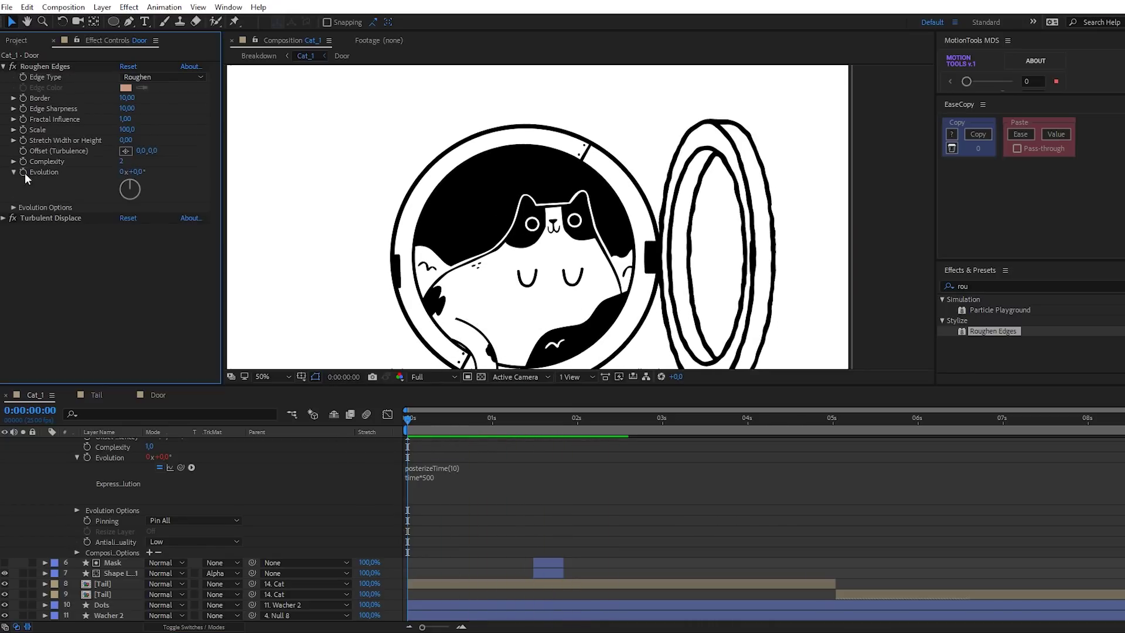
pyautogui.scroll(5, 361, 492)
pyautogui.press('space')
pyautogui.press(',')
pyautogui.click(431, 499)
pyautogui.click(430, 434)
pyautogui.press('space')
pyautogui.press('space')
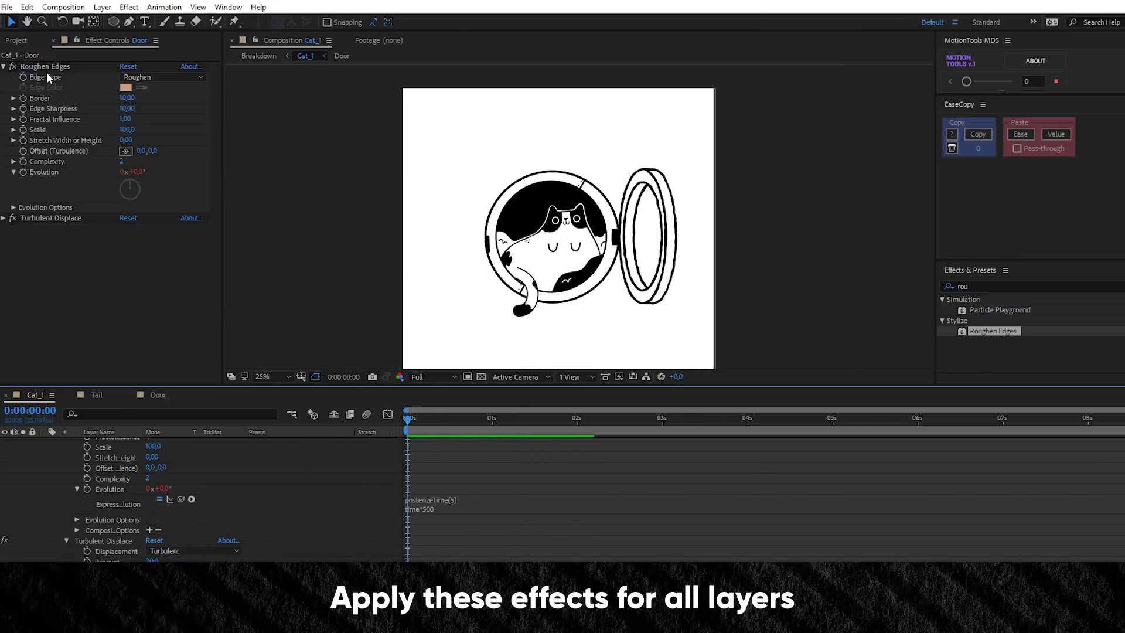
pyautogui.click(45, 67)
pyautogui.keyDown('ctrl'); pyautogui.click(68, 217); pyautogui.keyUp('ctrl')
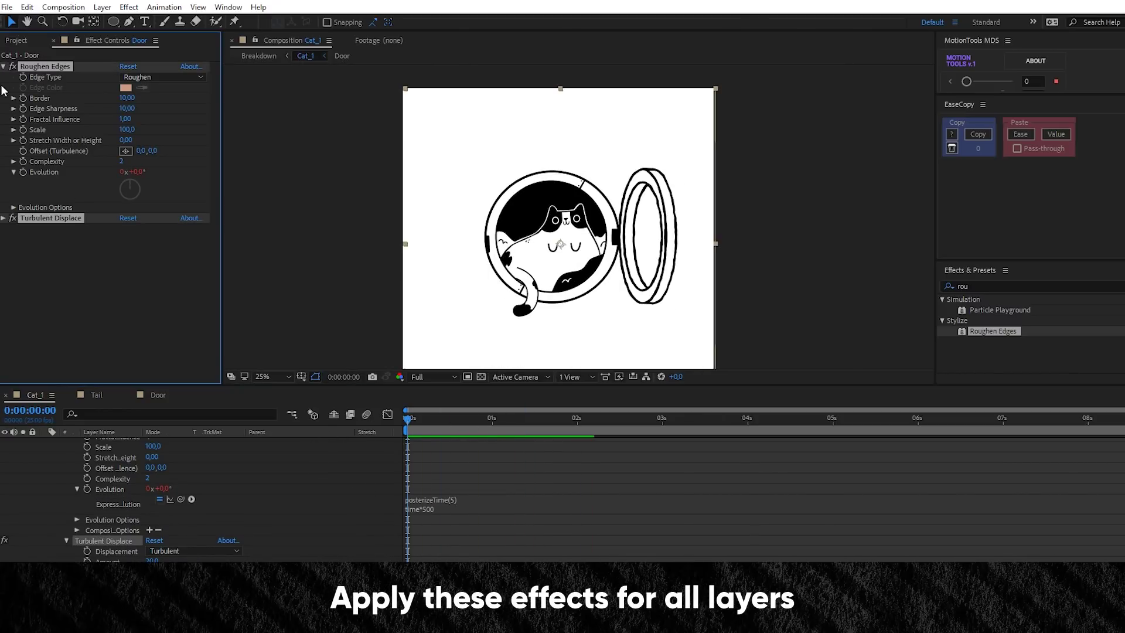
# Step: Collapse the Door layer and paste both effects onto the Dots layer and the next layer
pyautogui.click(3, 66)
pyautogui.scroll(3, 40, 479)
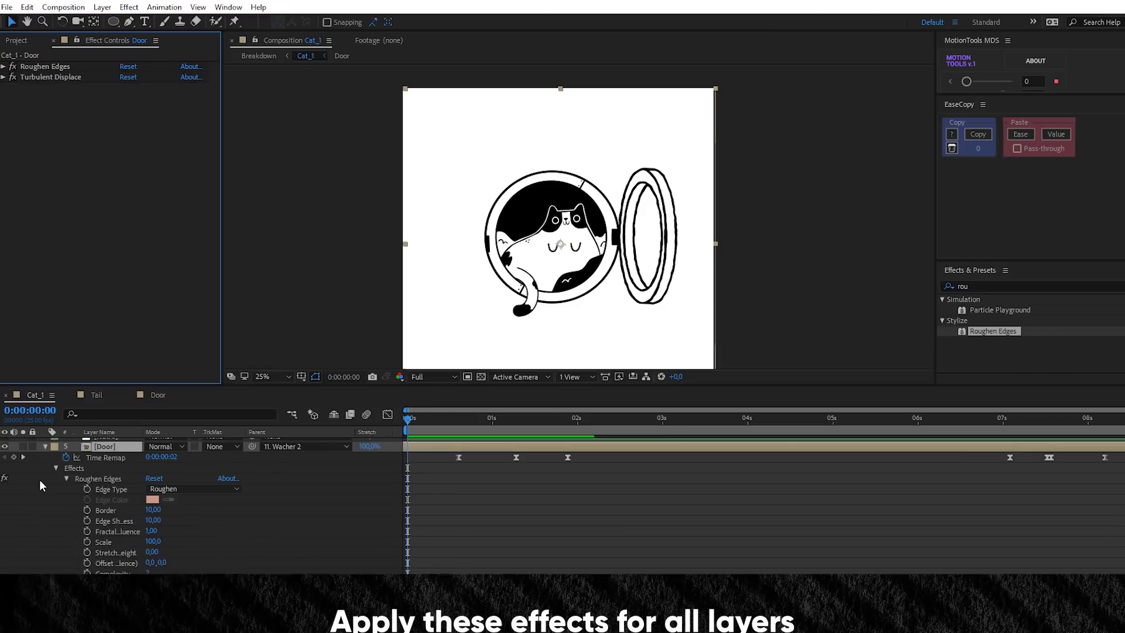
pyautogui.scroll(2, 40, 480)
pyautogui.click(45, 485)
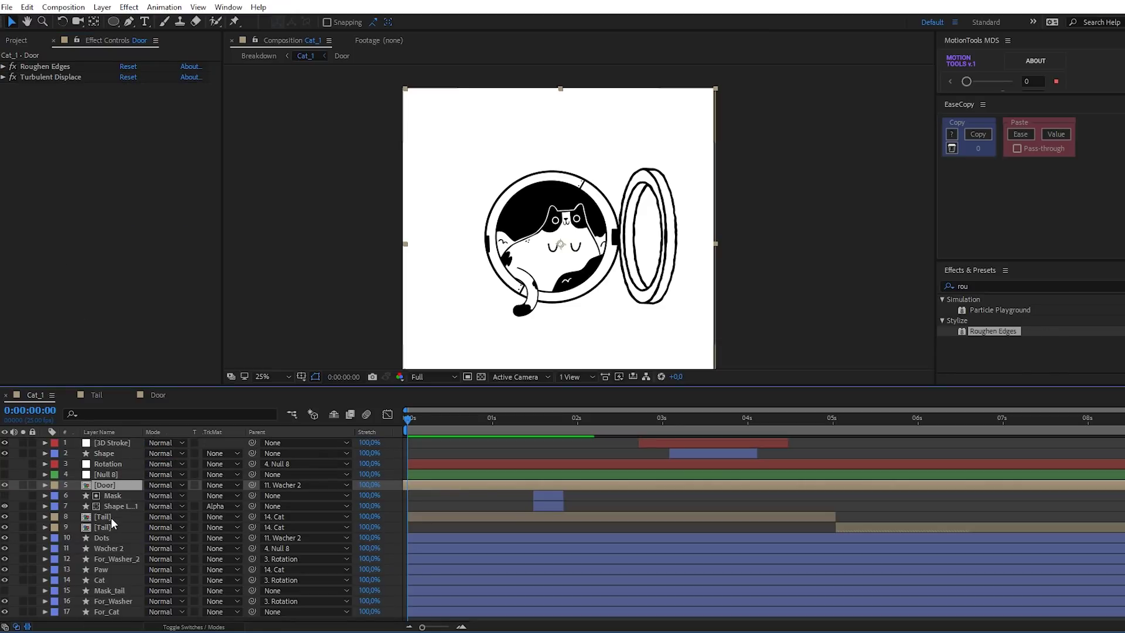
pyautogui.click(109, 516)
pyautogui.click(101, 537)
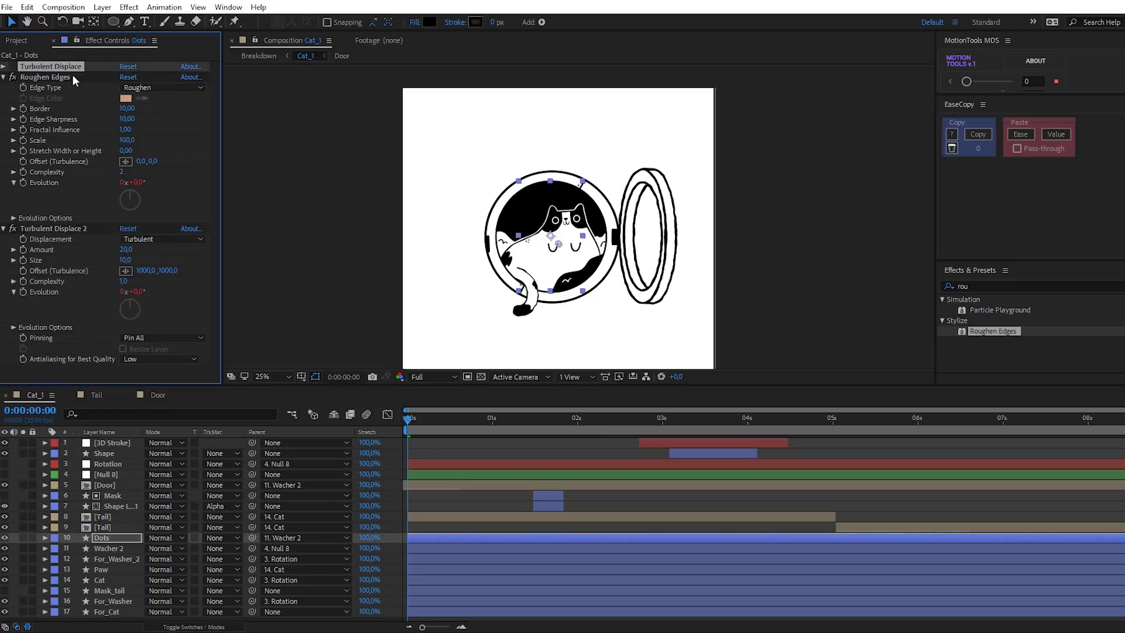
pyautogui.hotkey('ctrl', 'Down')
pyautogui.hotkey('ctrl', 'Down')
pyautogui.hotkey('ctrl', 'Down')
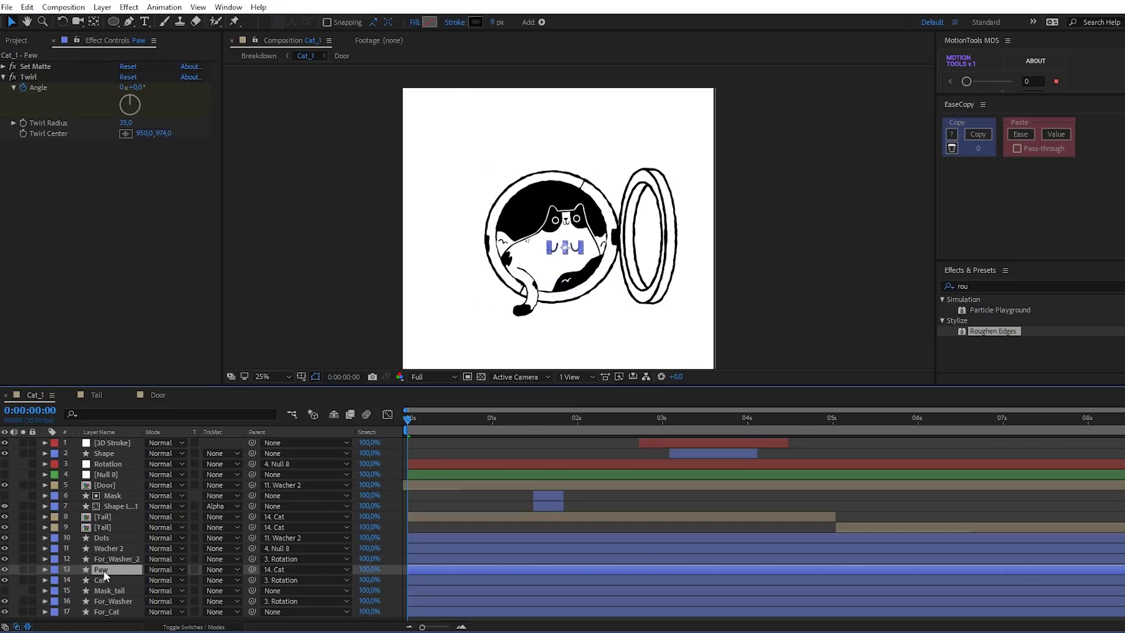
# Step: Adjust the Roughen Edges Border on Tail and Paw (Paw at 5), then preview the animation
pyautogui.click(103, 485)
pyautogui.press('.')
pyautogui.click(103, 516)
pyautogui.click(126, 173)
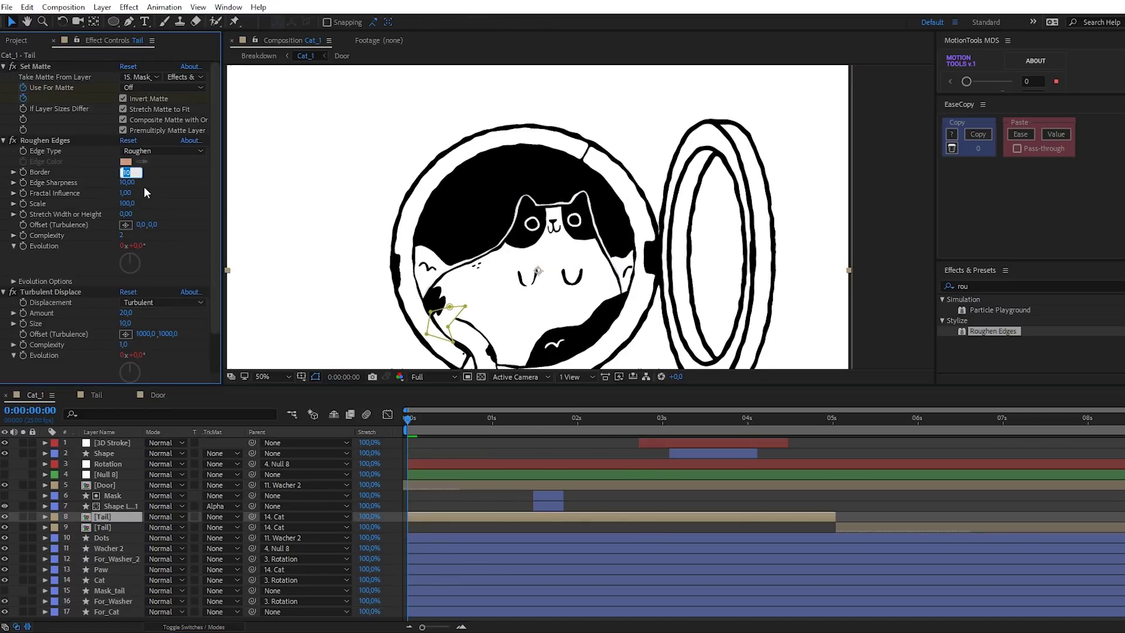
pyautogui.click(101, 569)
pyautogui.press(',')
pyautogui.press('space')
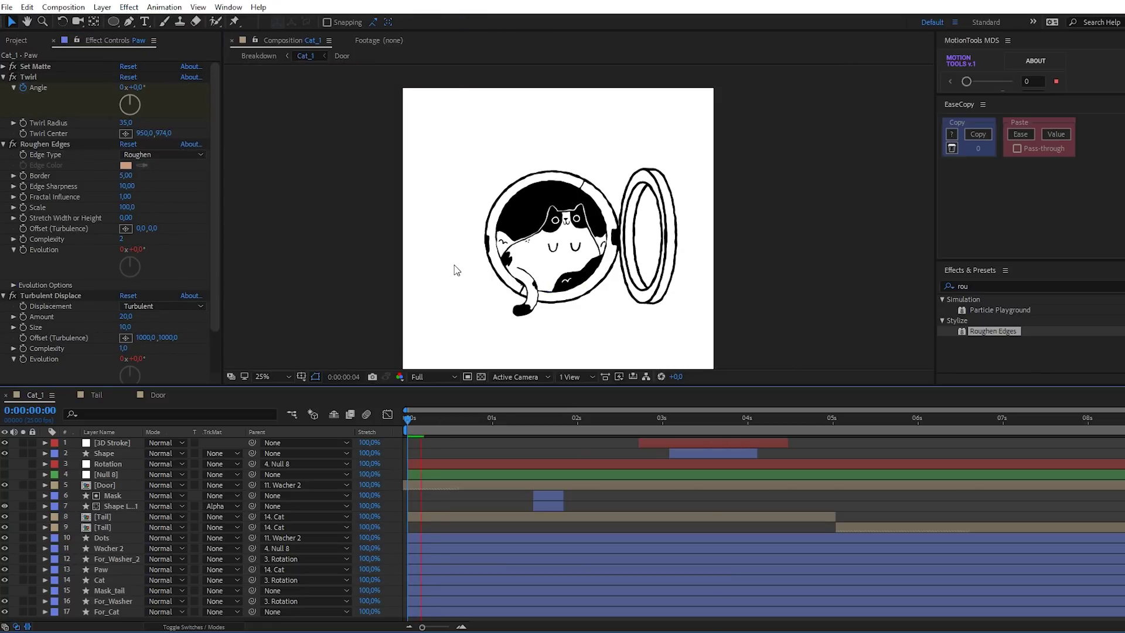